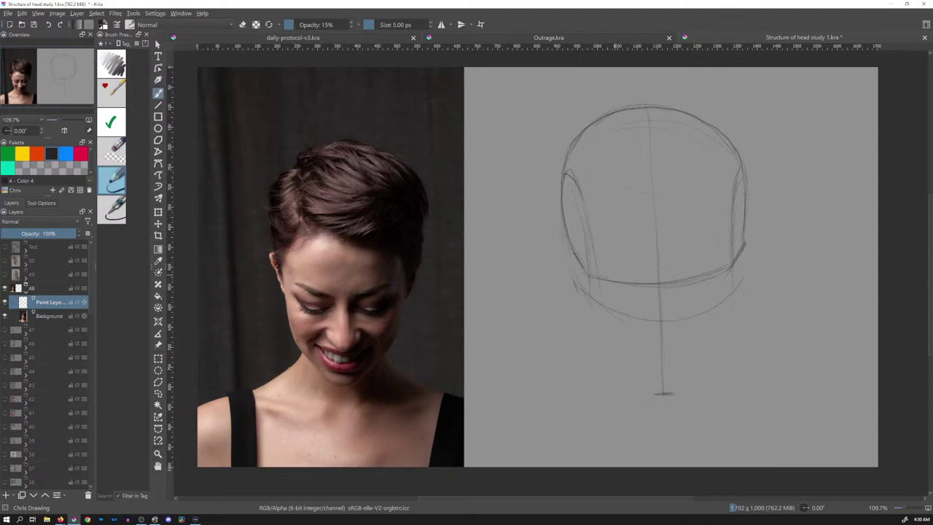
# Retrace the cranium's bottom edge, erase the doubled strokes and redraw its right and lower-left curves.
pyautogui.moveTo(591, 274); pyautogui.dragTo(618, 279)
pyautogui.moveTo(687, 278); pyautogui.dragTo(716, 268)
pyautogui.click(118, 158)
pyautogui.moveTo(732, 268)
pyautogui.mouseDown()
pyautogui.moveTo(687, 285)
pyautogui.moveTo(669, 286)
pyautogui.moveTo(712, 276)
pyautogui.moveTo(622, 287)
pyautogui.moveTo(587, 273)
pyautogui.mouseUp()
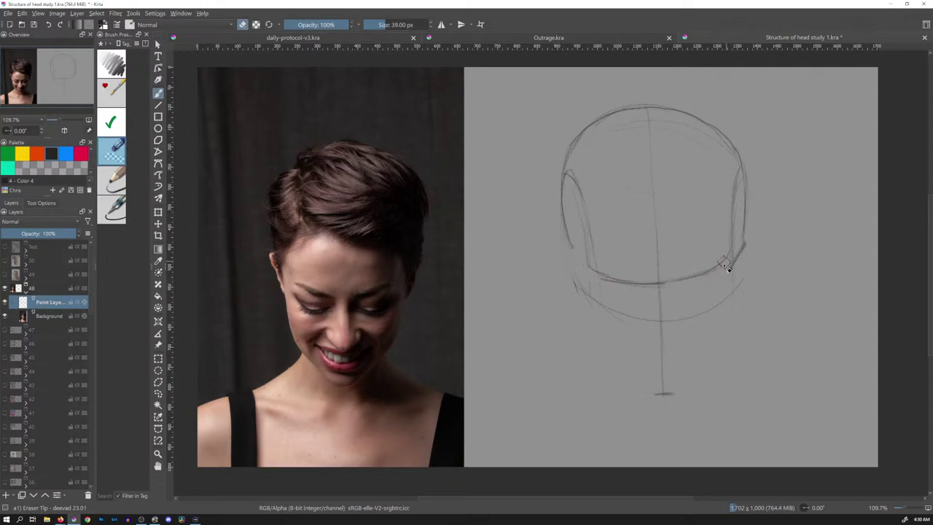
pyautogui.moveTo(727, 262)
pyautogui.mouseDown()
pyautogui.moveTo(737, 265)
pyautogui.moveTo(754, 239)
pyautogui.moveTo(725, 277)
pyautogui.mouseUp()
pyautogui.click(113, 182)
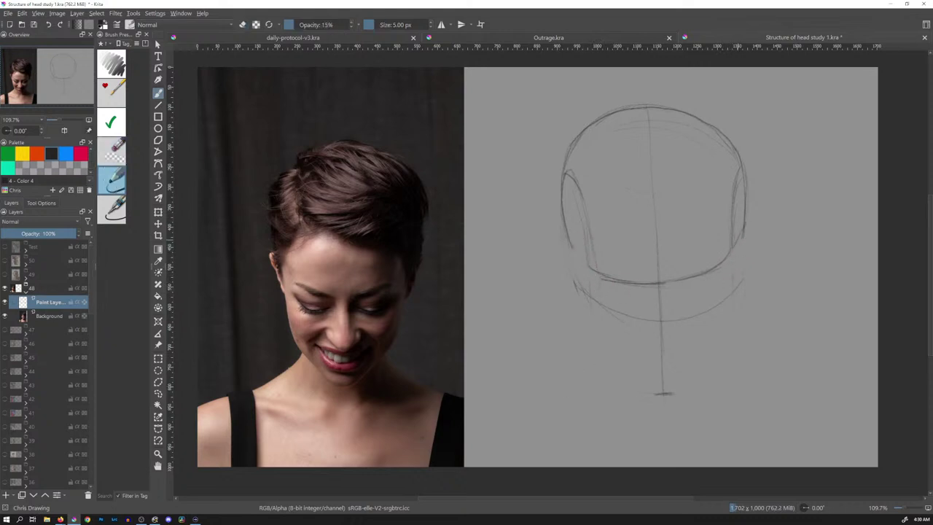
pyautogui.moveTo(740, 234); pyautogui.dragTo(733, 247)
pyautogui.moveTo(570, 246); pyautogui.dragTo(587, 266)
# Erase the old jaw arc beneath the cranium with the Eraser Tip preset.
pyautogui.click(120, 157)
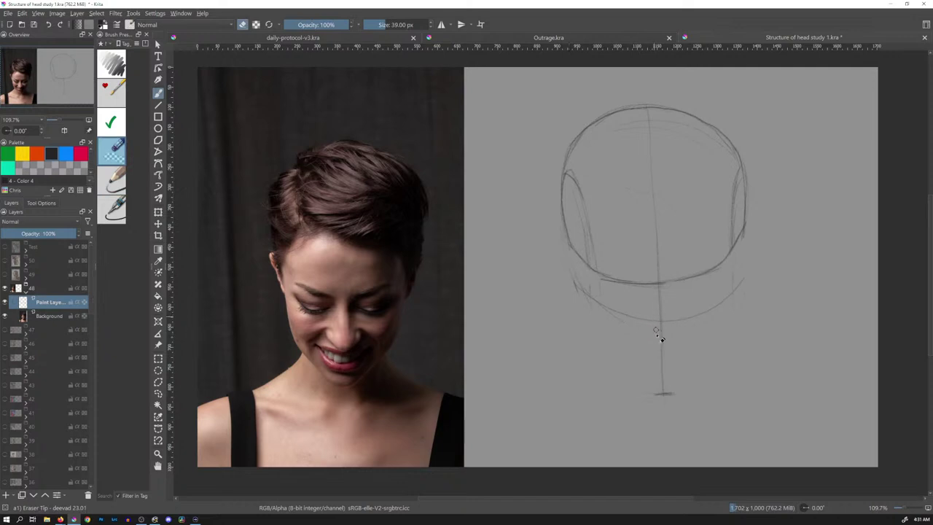
pyautogui.moveTo(659, 332)
pyautogui.mouseDown()
pyautogui.moveTo(619, 320)
pyautogui.moveTo(594, 301)
pyautogui.mouseUp()
pyautogui.moveTo(706, 304)
pyautogui.mouseDown()
pyautogui.moveTo(669, 319)
pyautogui.moveTo(703, 313)
pyautogui.moveTo(741, 287)
pyautogui.moveTo(726, 299)
pyautogui.mouseUp()
pyautogui.click(121, 189)
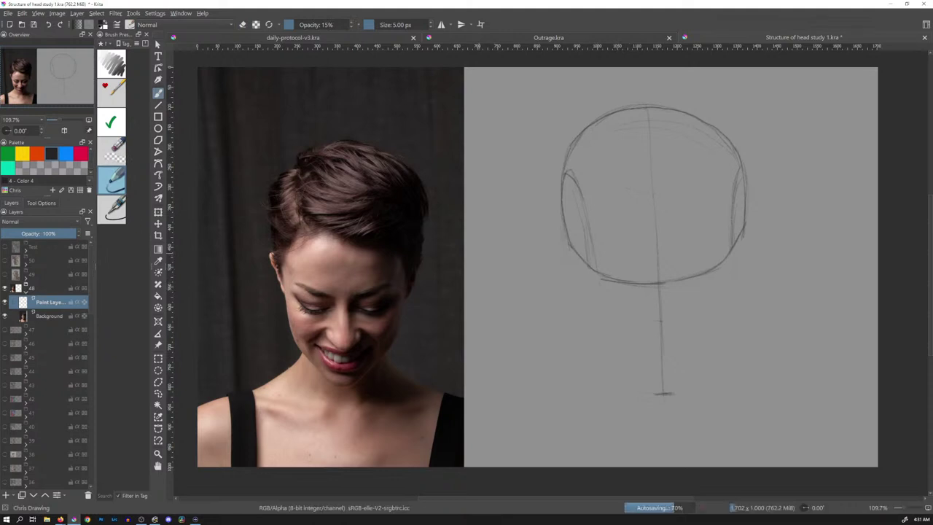
pyautogui.click(116, 153)
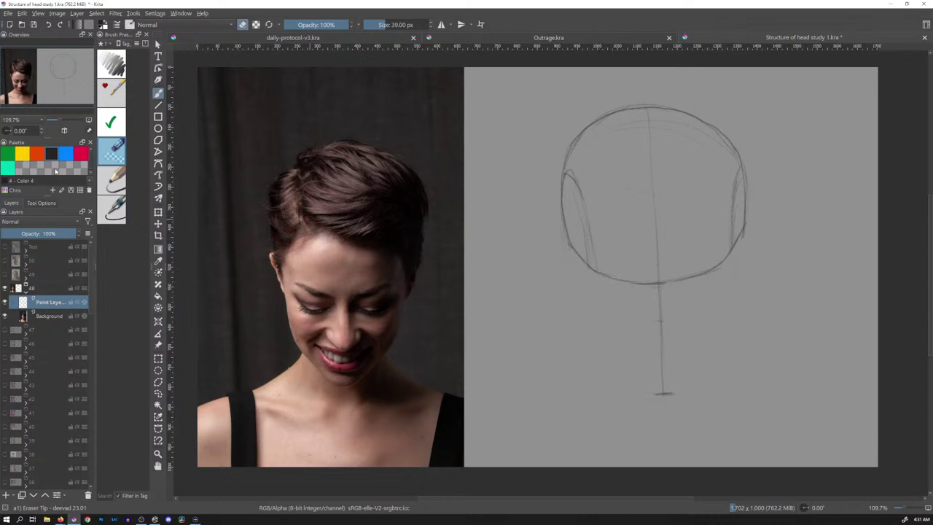
pyautogui.click(120, 182)
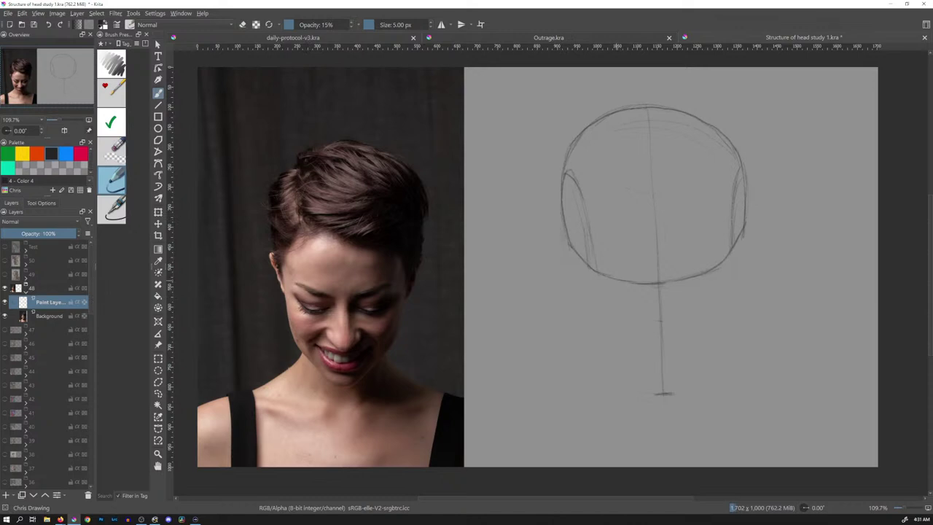
# Draw faint left and right side lines running down from the cranium.
pyautogui.moveTo(688, 280); pyautogui.dragTo(721, 268)
pyautogui.press('e')
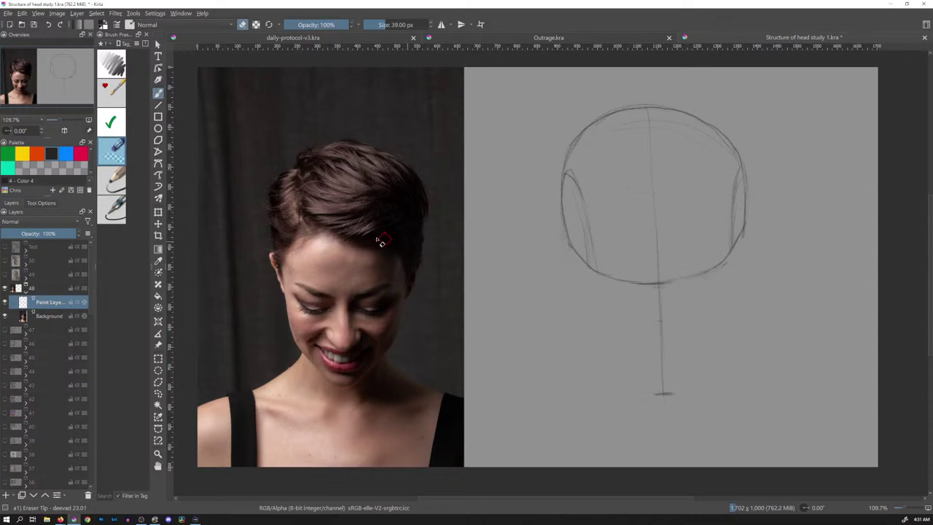
pyautogui.click(121, 188)
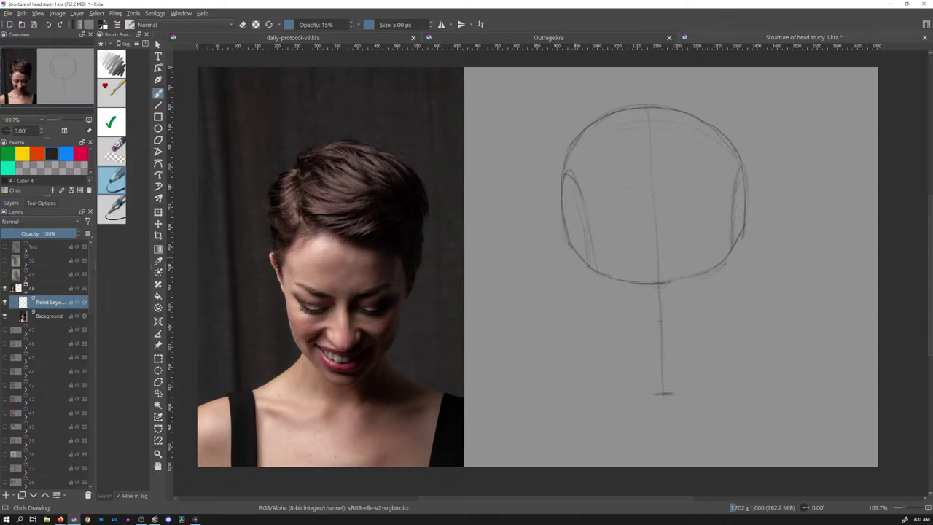
pyautogui.moveTo(574, 247); pyautogui.dragTo(574, 259)
pyautogui.hotkey('ctrl', 'z')
pyautogui.hotkey('ctrl', 'z')
pyautogui.moveTo(568, 244); pyautogui.dragTo(582, 320)
pyautogui.moveTo(731, 291); pyautogui.dragTo(724, 356)
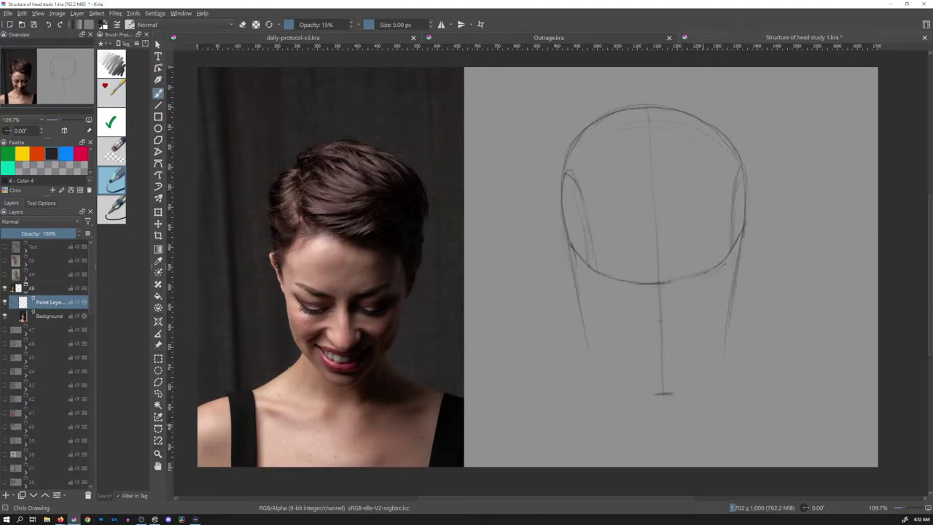
# Erase the old centre guideline and redraw a darker centre line down to the chin mark.
pyautogui.click(113, 151)
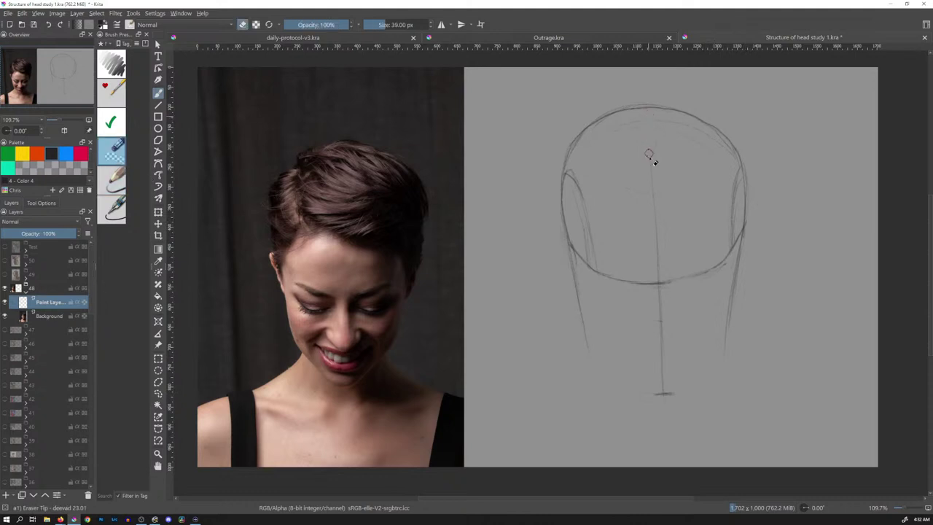
pyautogui.moveTo(649, 155); pyautogui.dragTo(663, 388)
pyautogui.press('/')
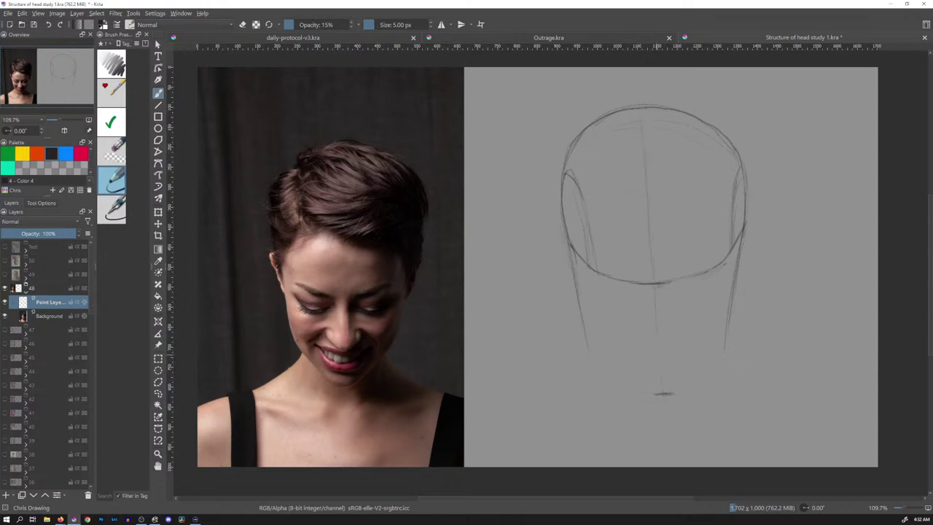
pyautogui.moveTo(643, 141); pyautogui.dragTo(660, 390)
pyautogui.moveTo(648, 239); pyautogui.dragTo(660, 395)
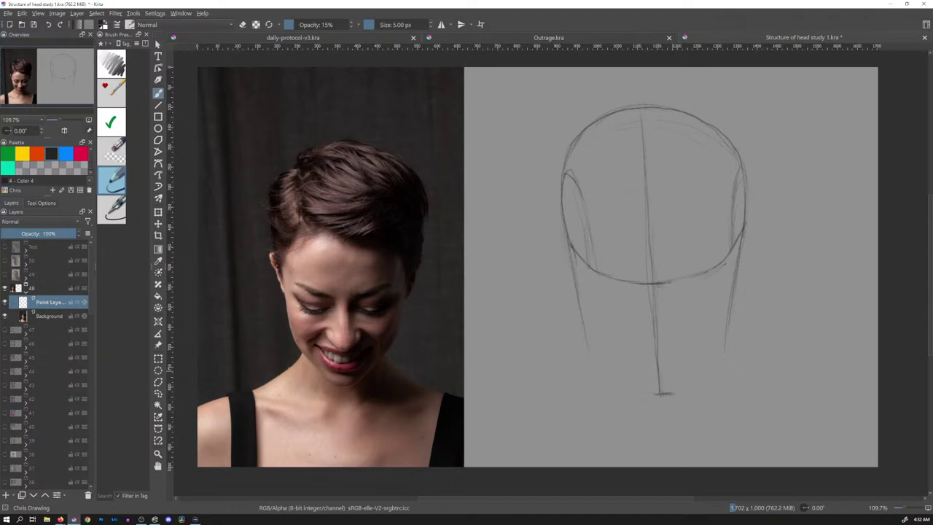
pyautogui.press('/')
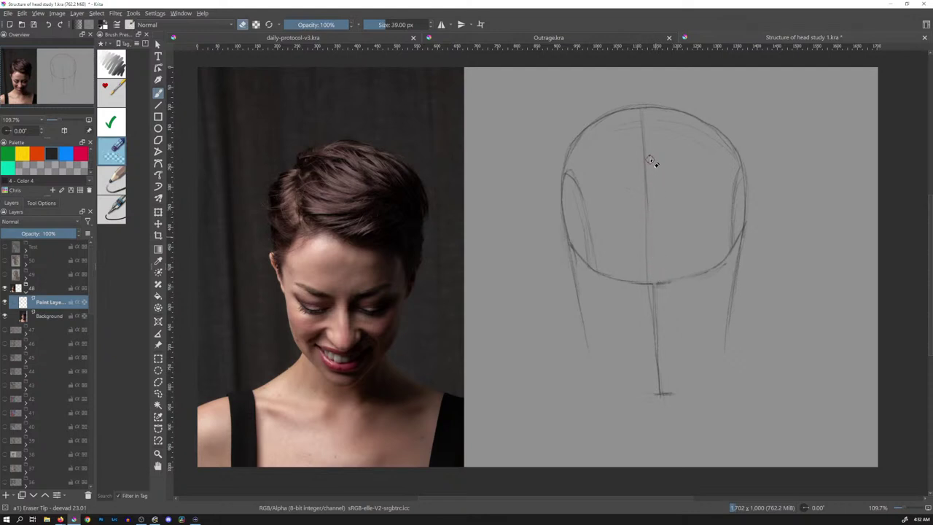
pyautogui.moveTo(659, 342); pyautogui.dragTo(662, 391)
pyautogui.press('/')
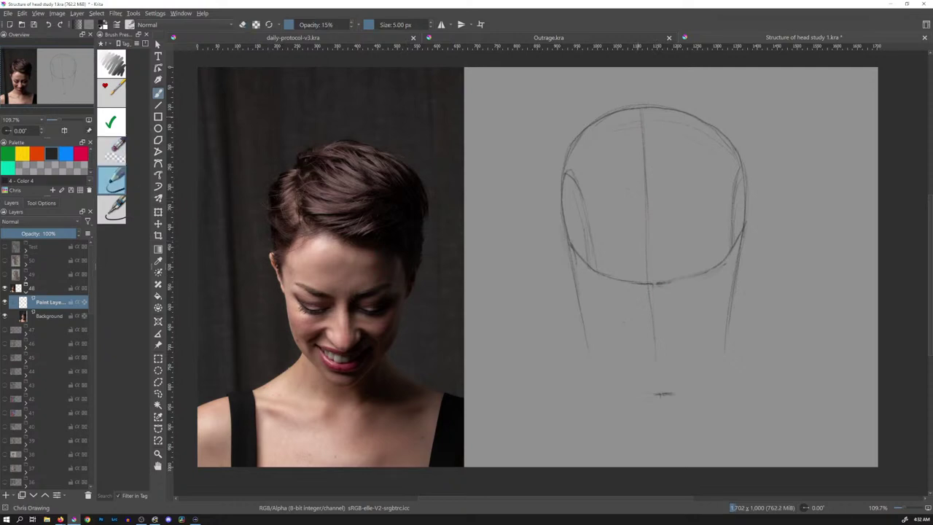
pyautogui.moveTo(639, 111); pyautogui.dragTo(657, 394)
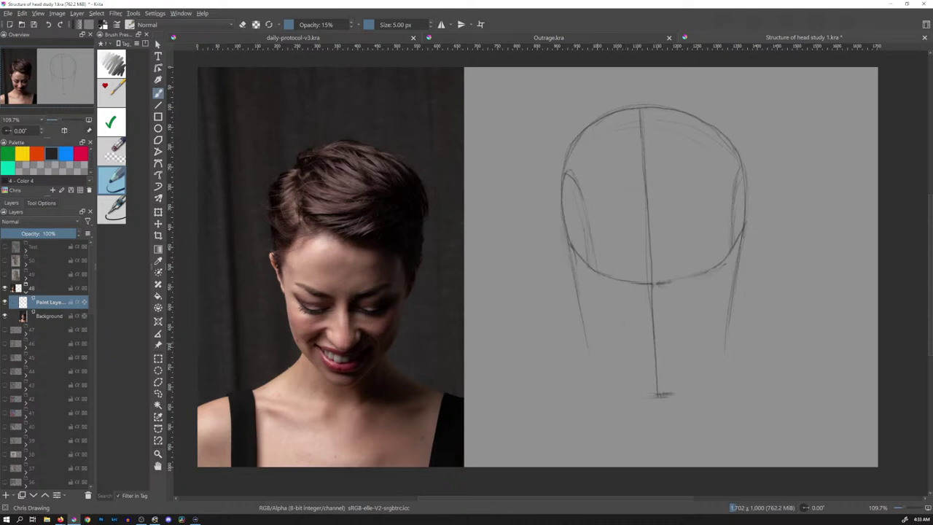
# Draw the left and right jaw lines converging on the chin.
pyautogui.moveTo(586, 343); pyautogui.dragTo(660, 399)
pyautogui.moveTo(725, 343); pyautogui.dragTo(663, 394)
pyautogui.moveTo(736, 326); pyautogui.dragTo(674, 389)
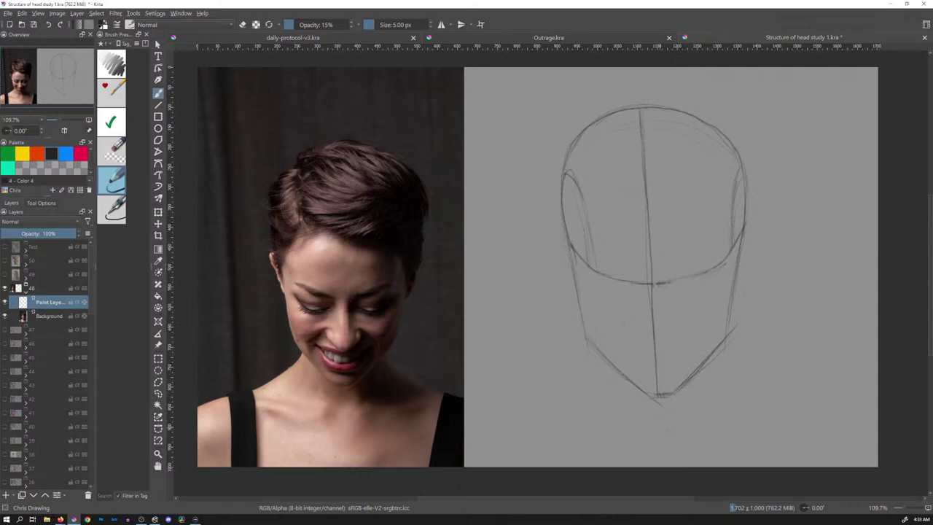
pyautogui.press('e')
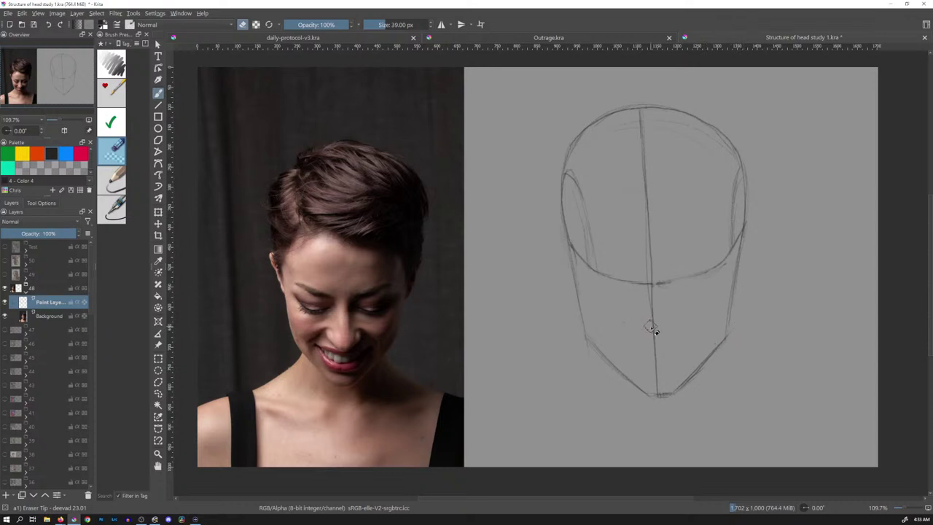
pyautogui.press('e')
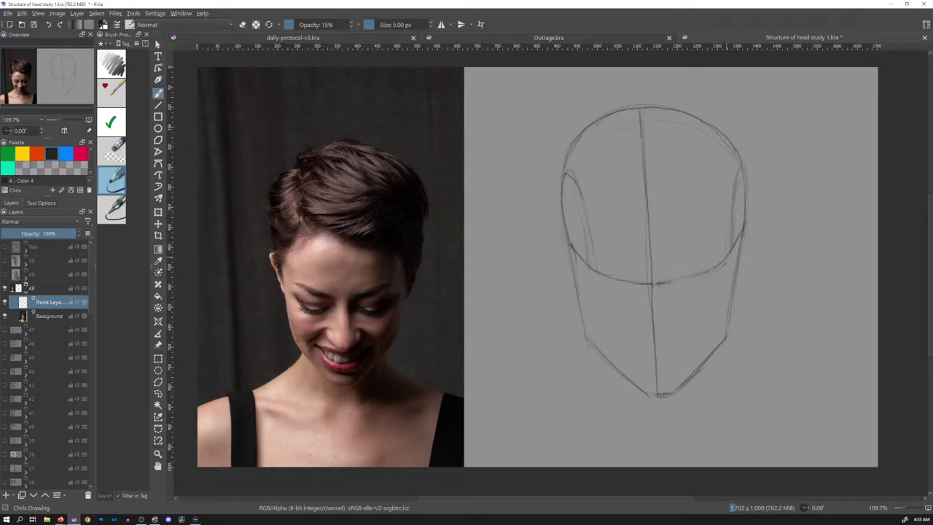
# Tidy the stroke on the head's right side and darken the short horizontal mark on the lower face.
pyautogui.moveTo(726, 229); pyautogui.dragTo(725, 247)
pyautogui.press('/')
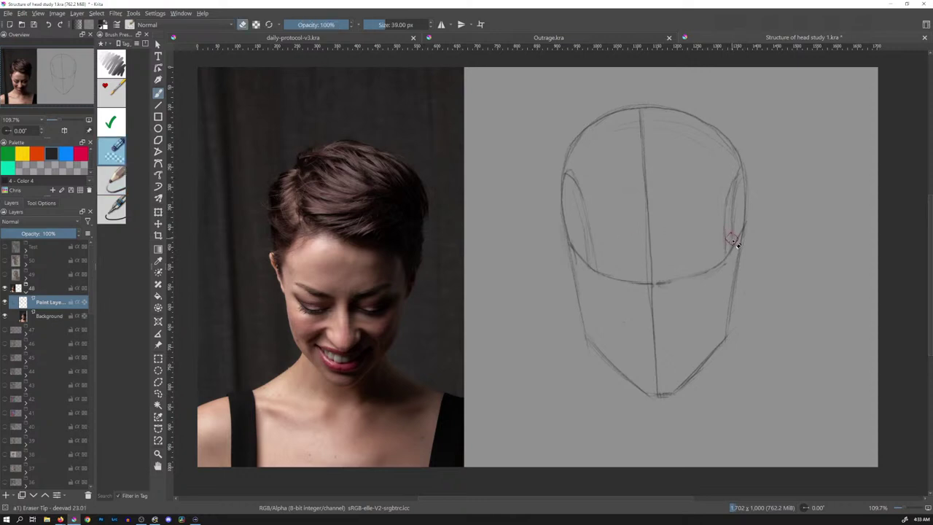
pyautogui.moveTo(736, 241); pyautogui.dragTo(738, 201)
pyautogui.click(116, 188)
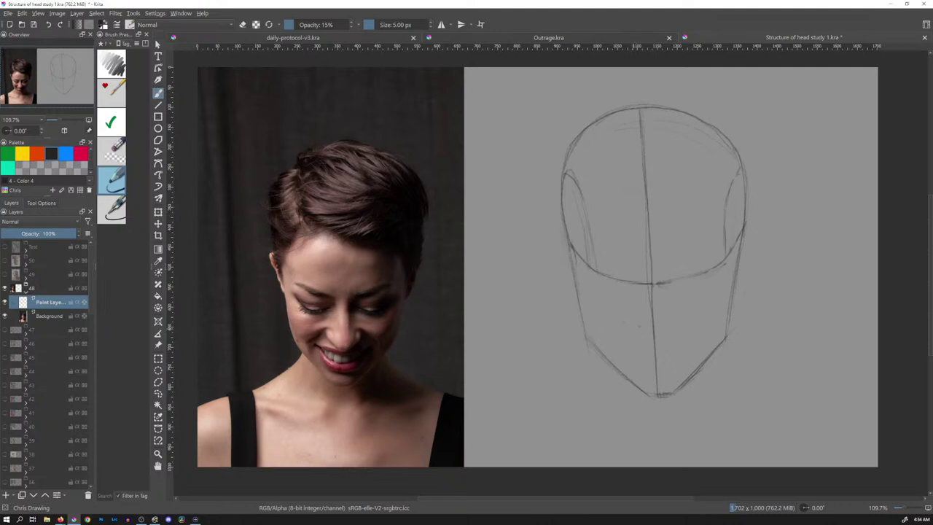
pyautogui.moveTo(645, 331); pyautogui.dragTo(672, 330)
# Strengthen the left jaw line and sketch both ears.
pyautogui.moveTo(598, 308); pyautogui.dragTo(631, 384)
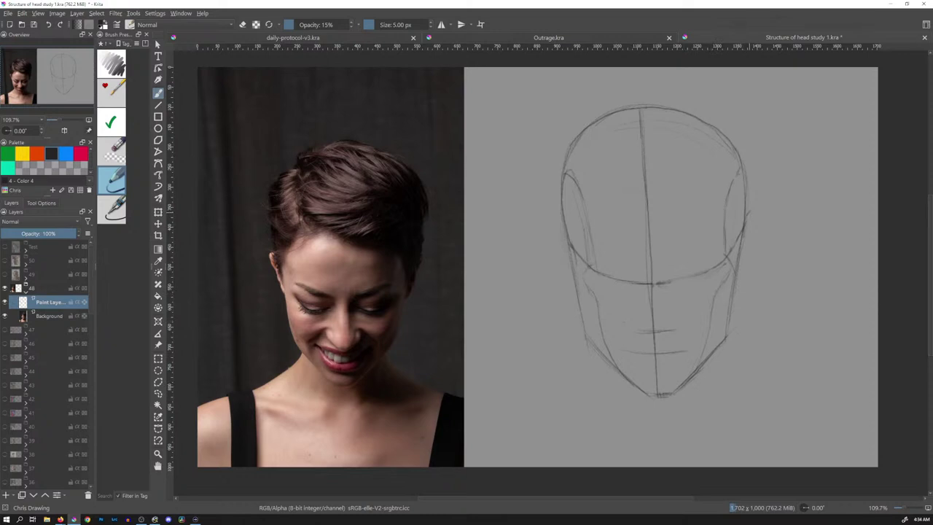
pyautogui.moveTo(753, 217); pyautogui.dragTo(742, 265)
pyautogui.moveTo(567, 222); pyautogui.dragTo(566, 271)
# Sketch both neck lines, the collarbone curve and the left and right shoulder lines.
pyautogui.moveTo(707, 361); pyautogui.dragTo(726, 431)
pyautogui.moveTo(599, 354); pyautogui.dragTo(583, 419)
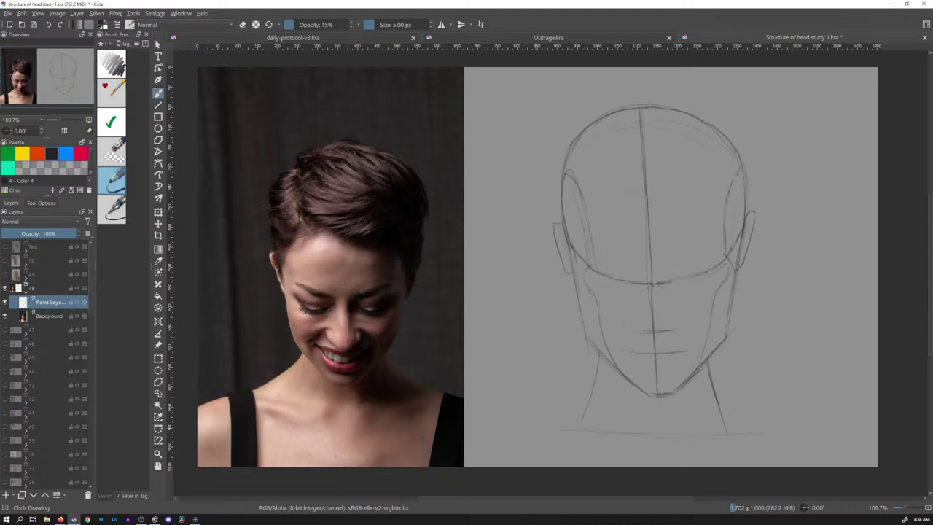
pyautogui.moveTo(551, 429); pyautogui.dragTo(770, 431)
pyautogui.moveTo(715, 384); pyautogui.dragTo(801, 438)
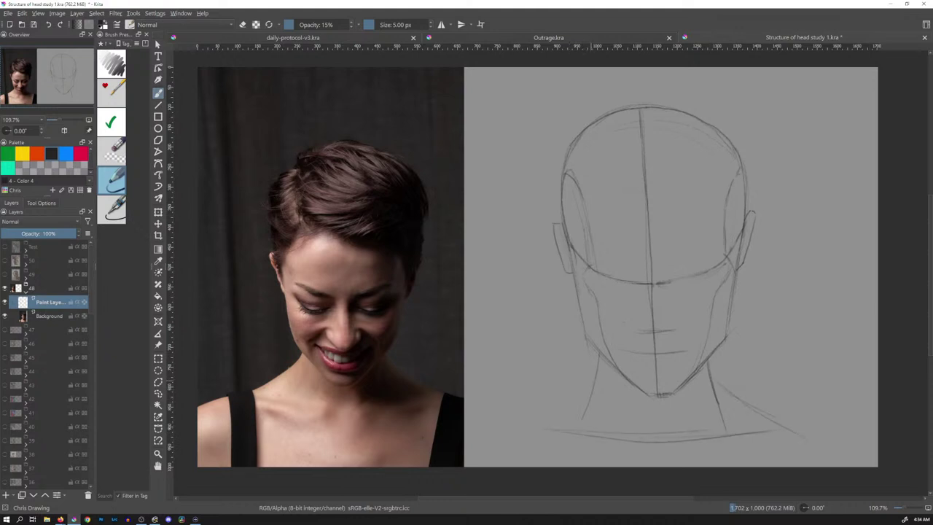
pyautogui.moveTo(581, 392); pyautogui.dragTo(510, 446)
pyautogui.moveTo(580, 391); pyautogui.dragTo(519, 434)
pyautogui.moveTo(623, 439); pyautogui.dragTo(749, 430)
# Draw a black brow line across the sketched cranium.
pyautogui.click(37, 153)
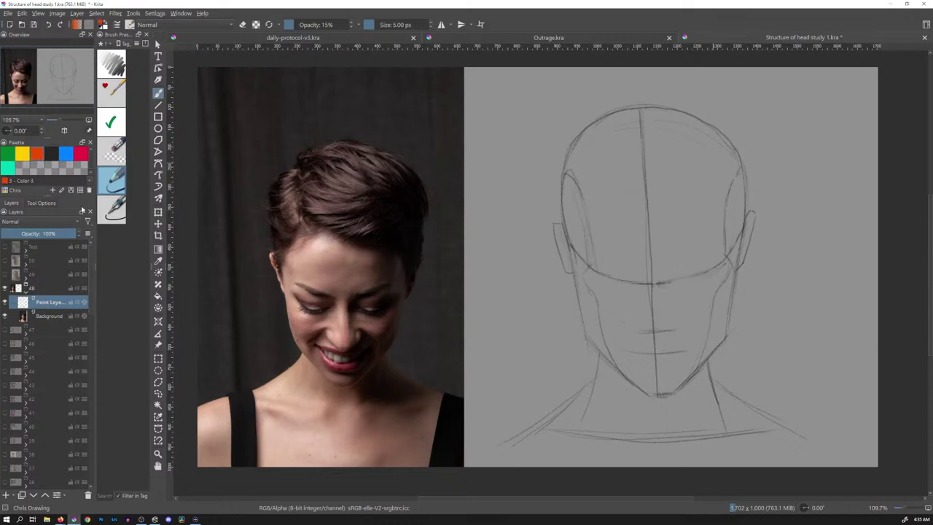
pyautogui.click(51, 153)
pyautogui.moveTo(592, 195); pyautogui.dragTo(709, 192)
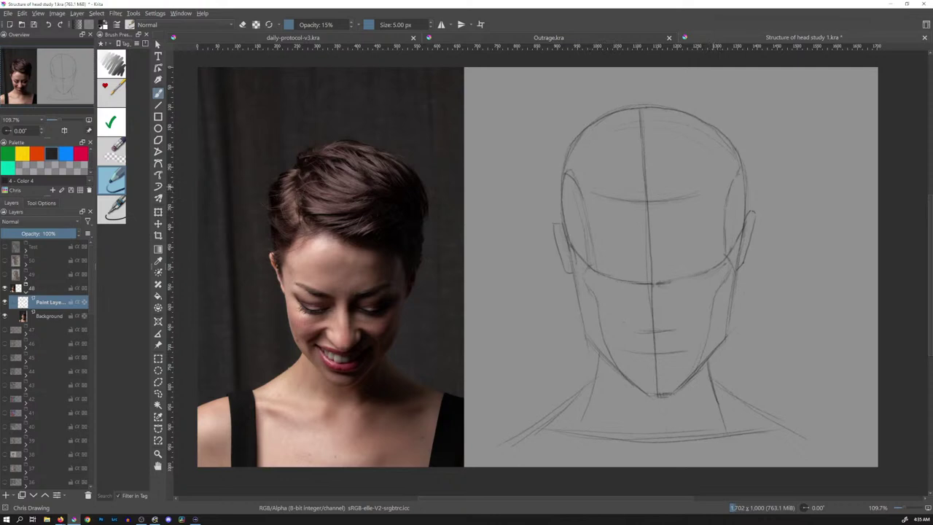
pyautogui.moveTo(638, 200); pyautogui.dragTo(721, 189)
# In orange, trace the hair outline around the head on the reference photo.
pyautogui.click(37, 154)
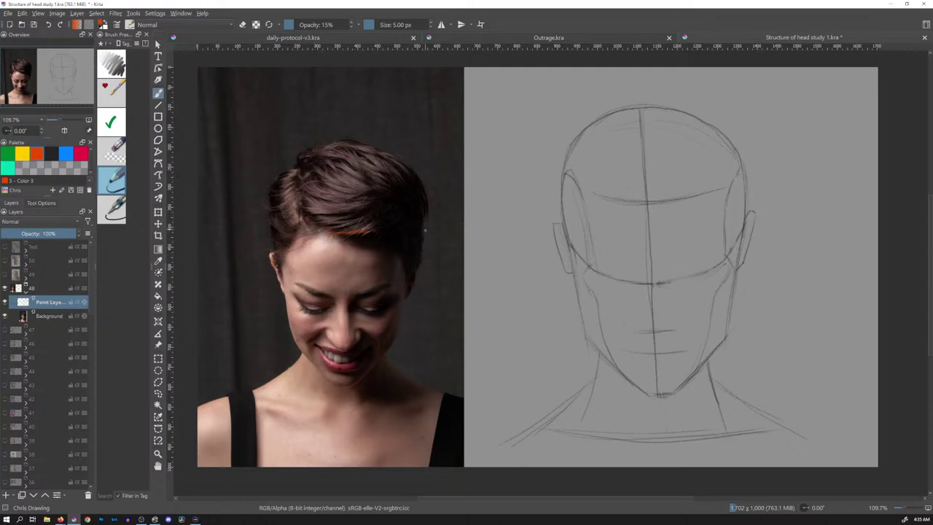
pyautogui.moveTo(425, 230); pyautogui.dragTo(422, 264)
pyautogui.moveTo(272, 223); pyautogui.dragTo(273, 246)
pyautogui.moveTo(269, 205); pyautogui.dragTo(286, 172)
pyautogui.moveTo(426, 207)
pyautogui.mouseDown()
pyautogui.moveTo(416, 178)
pyautogui.moveTo(271, 196)
pyautogui.mouseUp()
# Mark the brow, right side of the face, chin and jaw line in orange on the photo.
pyautogui.moveTo(315, 297); pyautogui.dragTo(365, 296)
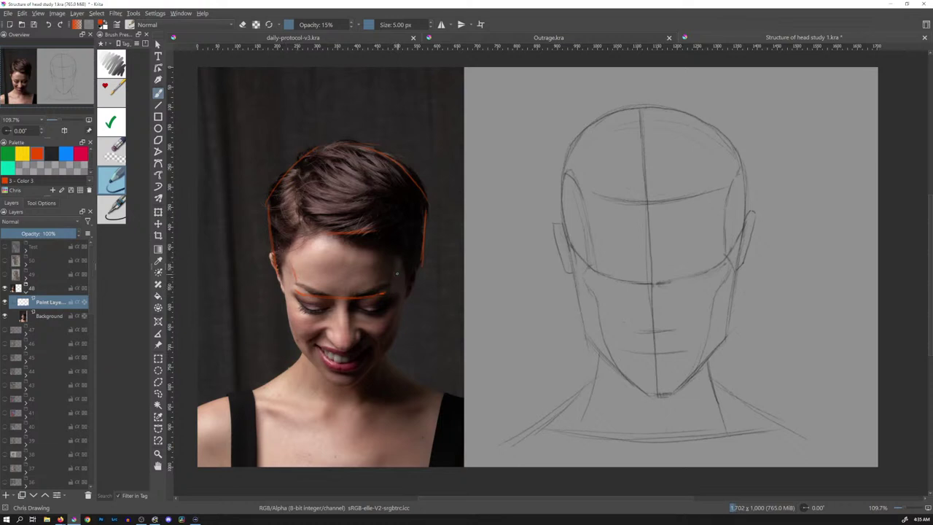
pyautogui.moveTo(392, 272); pyautogui.dragTo(405, 245)
pyautogui.moveTo(339, 384); pyautogui.dragTo(356, 383)
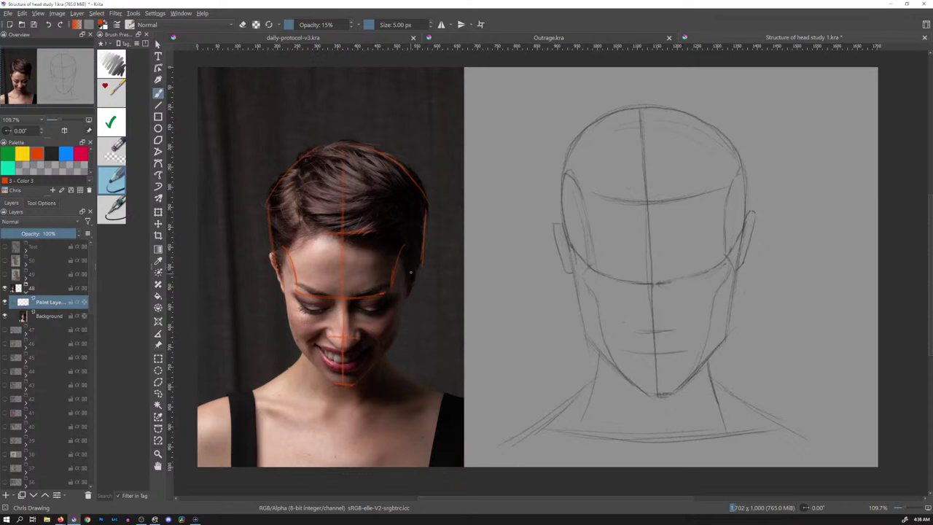
pyautogui.moveTo(408, 296); pyautogui.dragTo(409, 277)
pyautogui.moveTo(357, 380); pyautogui.dragTo(379, 357)
# Return to 'Structure of head study 1.kra' and extend the orange eye-level line slightly.
pyautogui.click(569, 40)
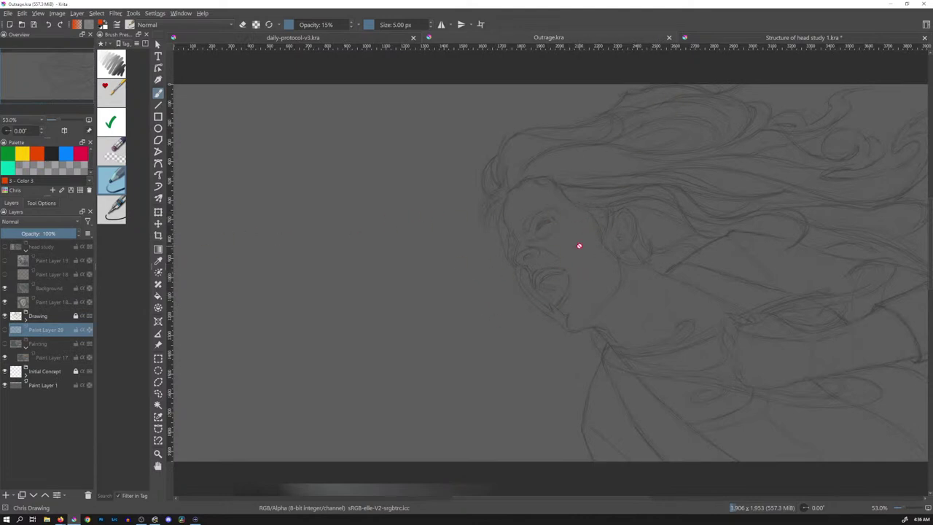
pyautogui.click(785, 41)
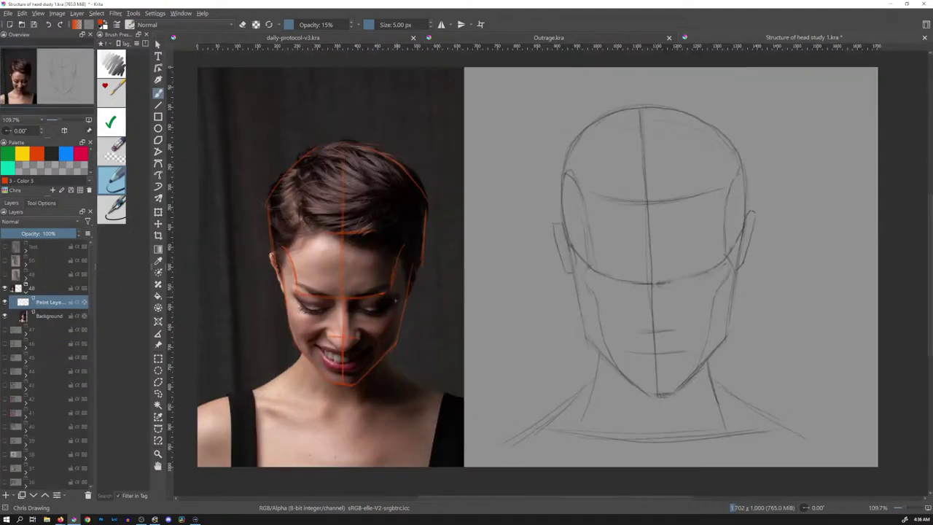
pyautogui.moveTo(388, 293)
pyautogui.mouseDown()
pyautogui.moveTo(402, 300)
pyautogui.moveTo(357, 386)
pyautogui.mouseUp()
# Add orange strokes for the ear, left jaw, hairline, neck lines and neck base on the photo.
pyautogui.moveTo(420, 257); pyautogui.dragTo(410, 275)
pyautogui.moveTo(271, 258); pyautogui.dragTo(280, 292)
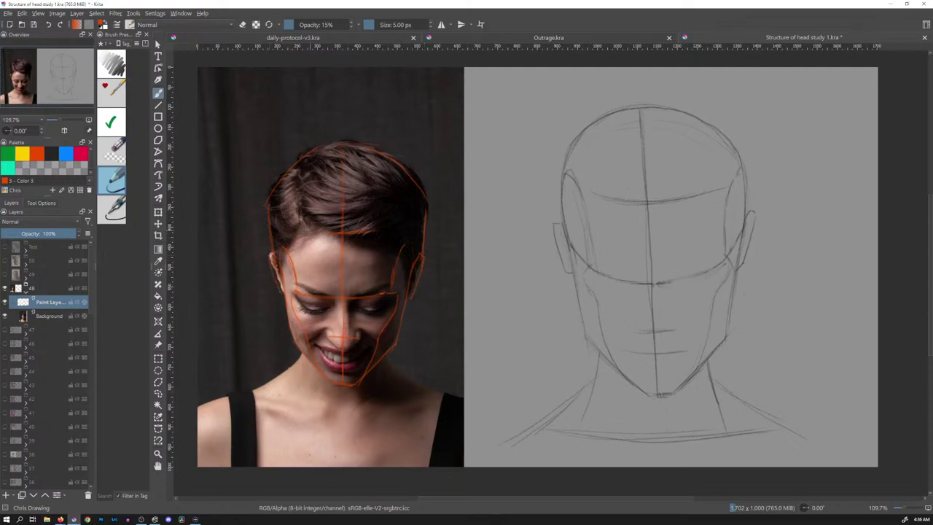
pyautogui.moveTo(345, 234); pyautogui.dragTo(372, 233)
pyautogui.moveTo(387, 360); pyautogui.dragTo(398, 403)
pyautogui.moveTo(391, 365); pyautogui.dragTo(437, 398)
pyautogui.moveTo(285, 411); pyautogui.dragTo(316, 408)
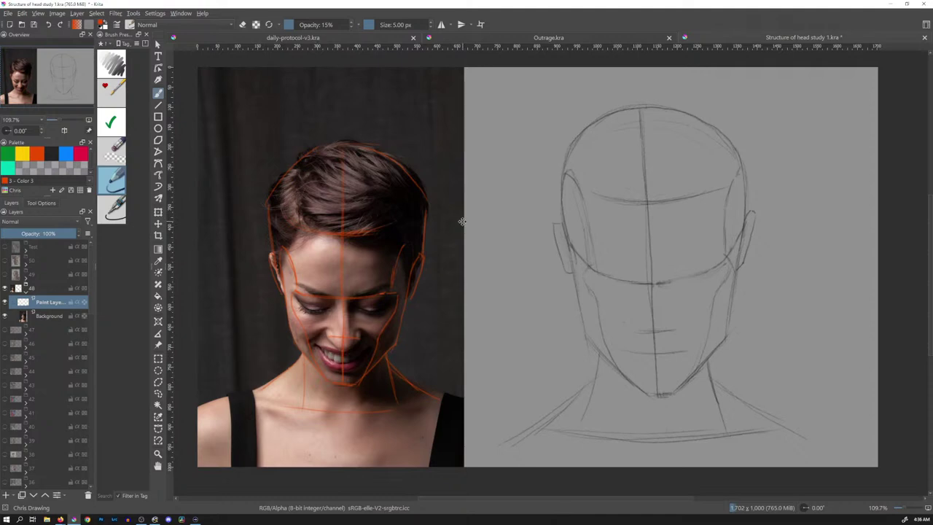
# Start a transform on the orange line layer, then cancel it without changes.
pyautogui.press('t')
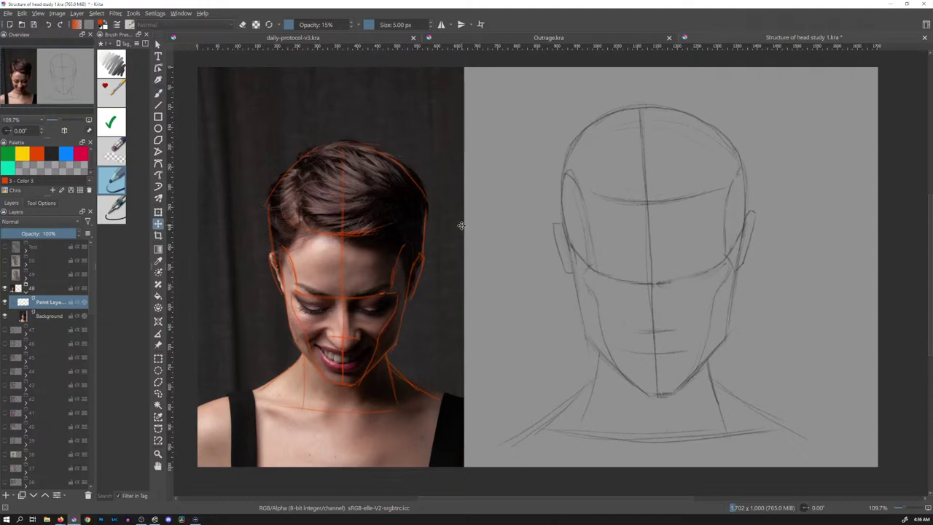
pyautogui.hotkey('ctrl', 't')
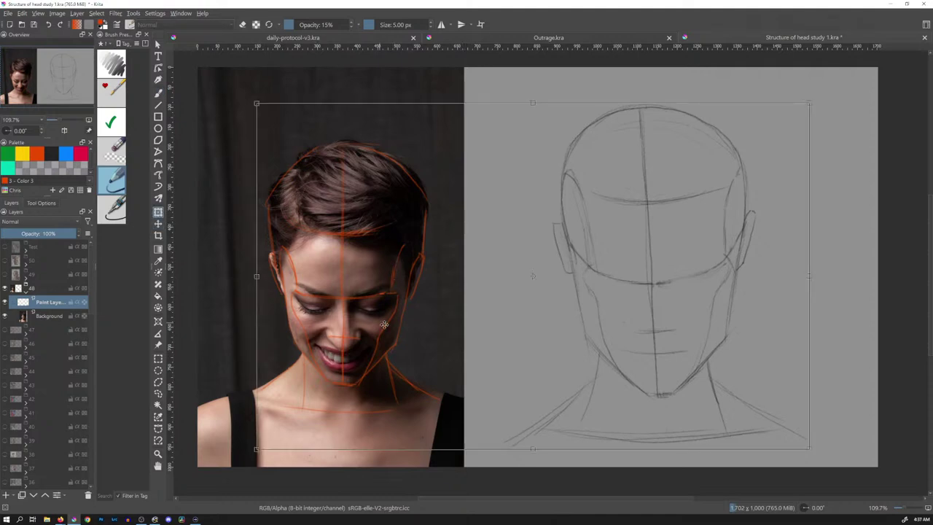
pyautogui.press('Escape')
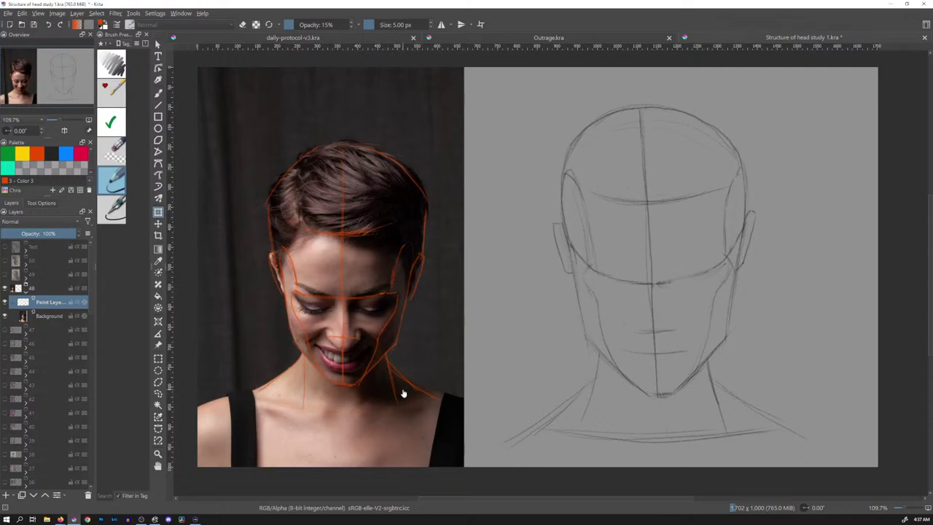
# Lasso an oval around the woman's head and add a new empty paint layer.
pyautogui.press('l')
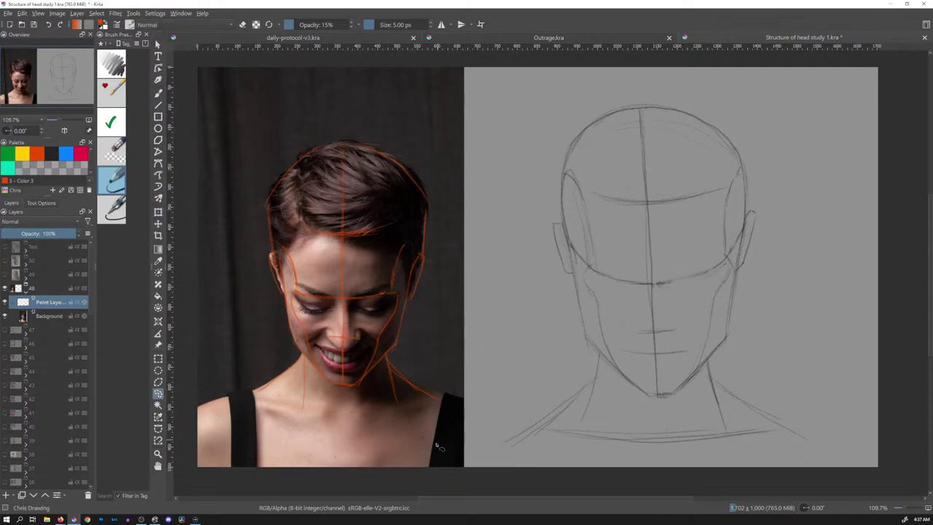
pyautogui.moveTo(429, 115)
pyautogui.mouseDown()
pyautogui.moveTo(221, 335)
pyautogui.moveTo(475, 219)
pyautogui.mouseUp()
pyautogui.hotkey('ctrl', 'alt', 'j')
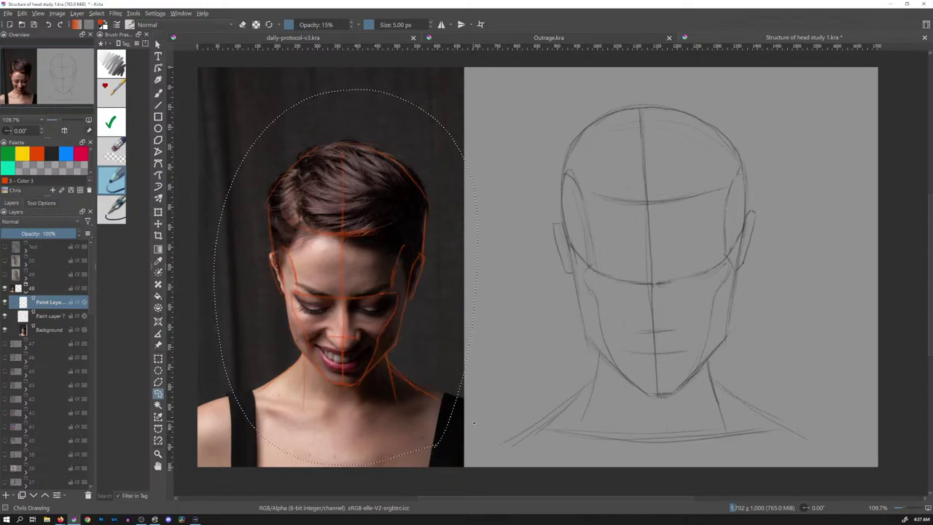
# Move and enlarge the orange construction lines over the pencil head drawing, then pick red.
pyautogui.hotkey('ctrl', 'shift', 'a')
pyautogui.hotkey('ctrl', 't')
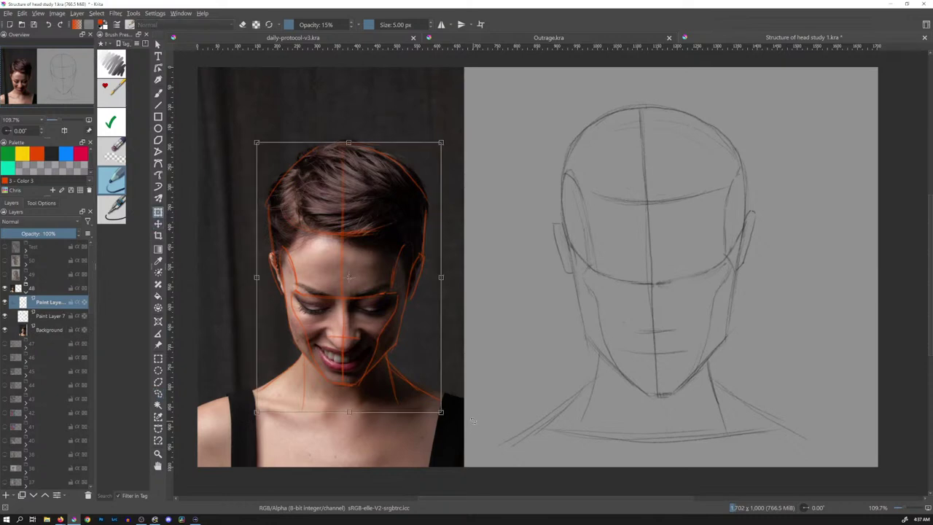
pyautogui.moveTo(402, 255)
pyautogui.mouseDown()
pyautogui.moveTo(605, 204)
pyautogui.moveTo(695, 200)
pyautogui.mouseUp()
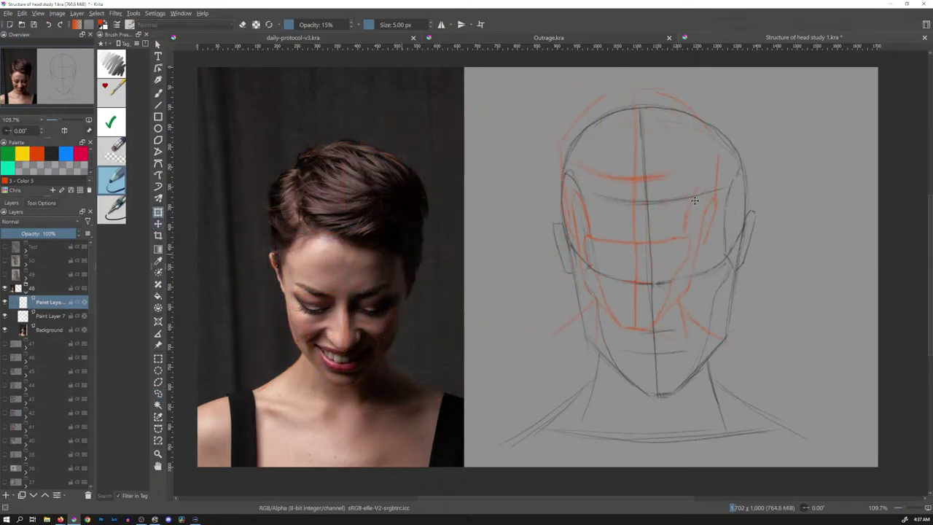
pyautogui.scroll(-3, 753, 202)
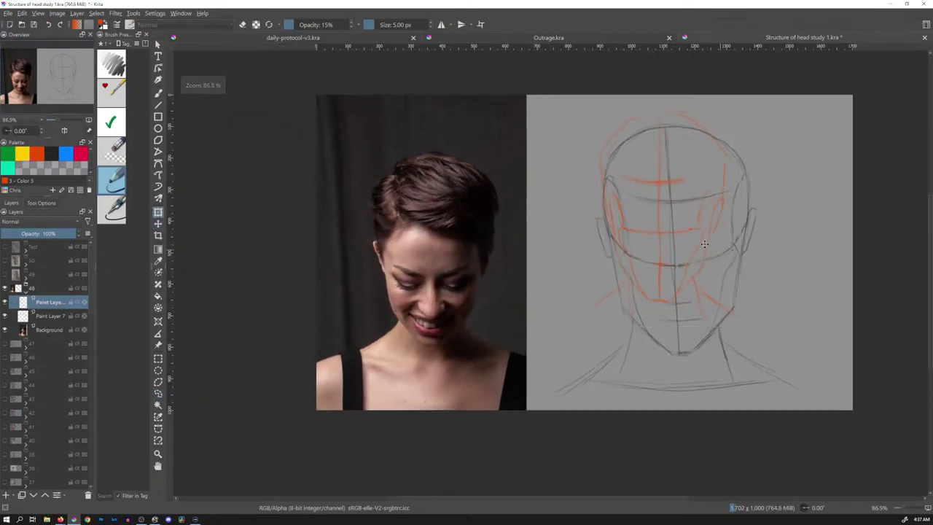
pyautogui.moveTo(704, 243)
pyautogui.mouseDown()
pyautogui.moveTo(675, 229)
pyautogui.moveTo(704, 248)
pyautogui.mouseUp()
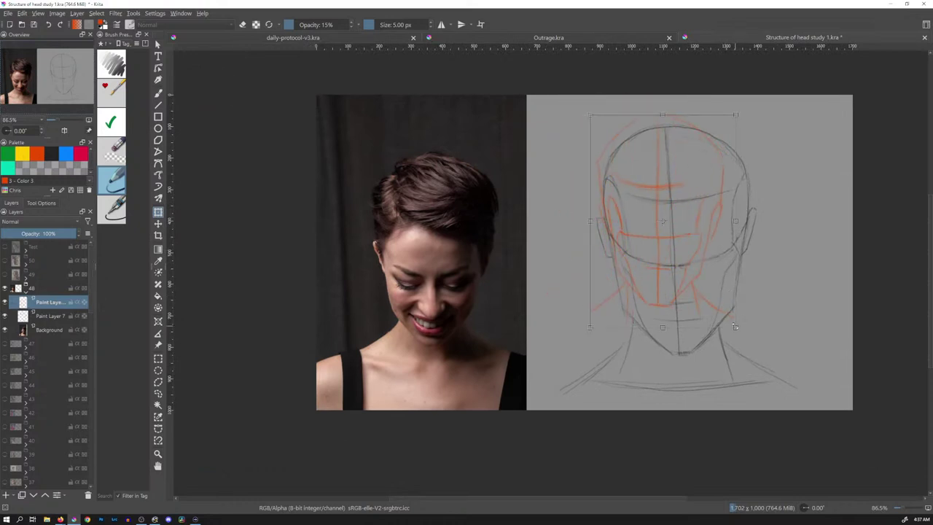
pyautogui.moveTo(735, 326); pyautogui.dragTo(773, 384)
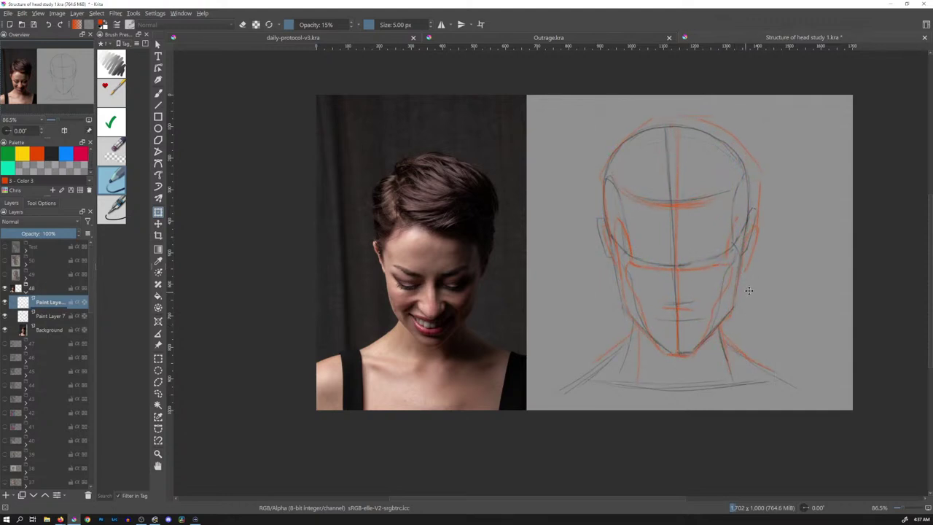
pyautogui.moveTo(749, 290); pyautogui.dragTo(742, 287)
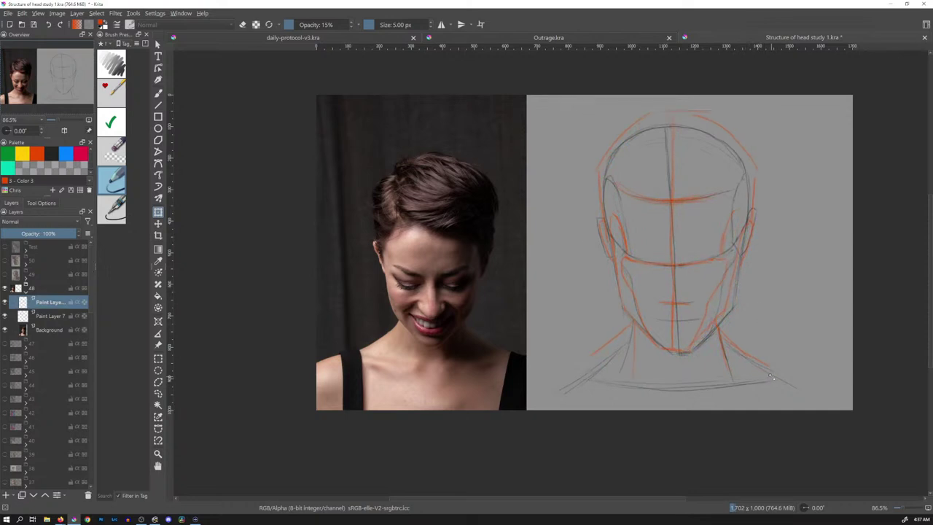
pyautogui.moveTo(771, 377); pyautogui.dragTo(773, 379)
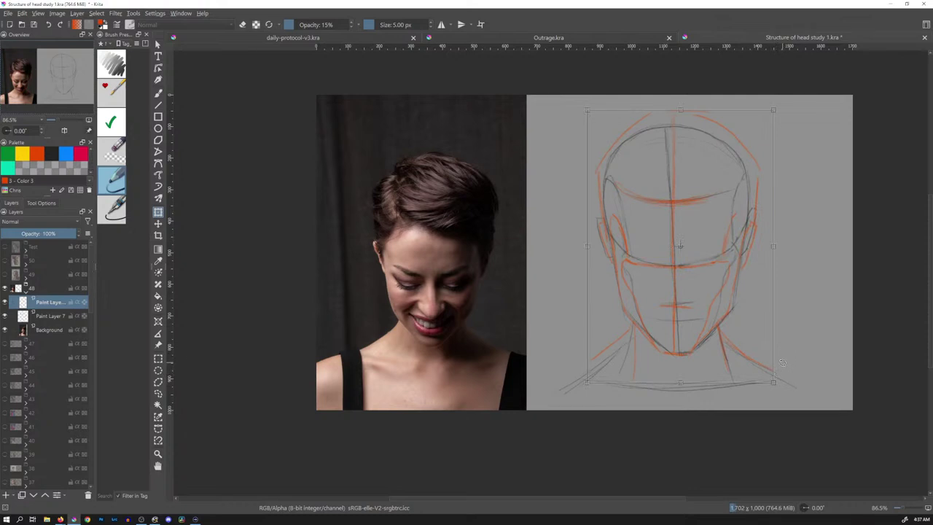
pyautogui.press('Return')
pyautogui.click(80, 153)
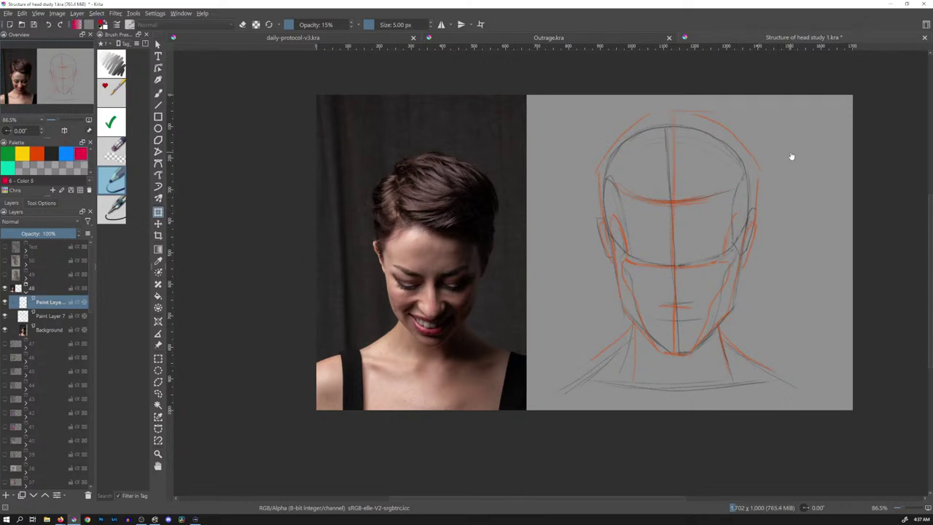
# Handwrite red notes 'center line' and 'width of head' in the canvas's top-right corner.
pyautogui.press('b')
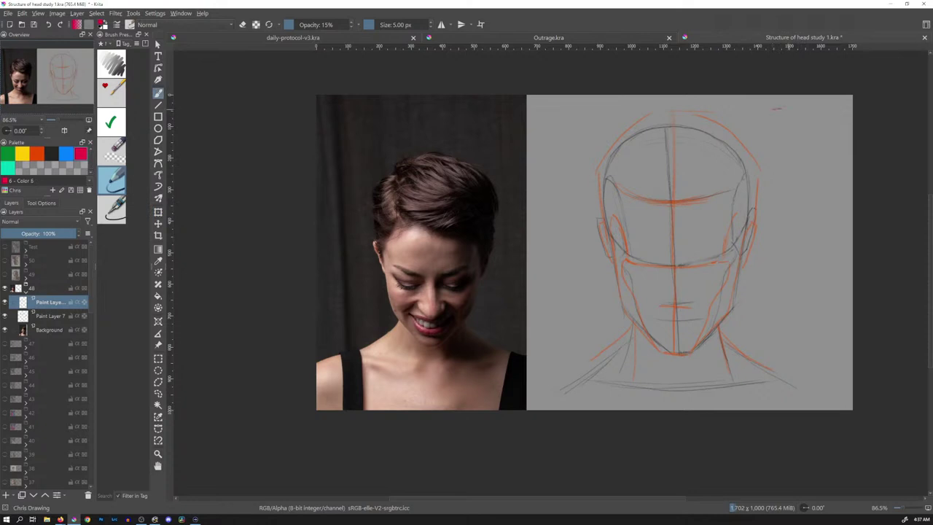
pyautogui.moveTo(788, 110); pyautogui.dragTo(831, 105)
pyautogui.moveTo(832, 118); pyautogui.dragTo(829, 123)
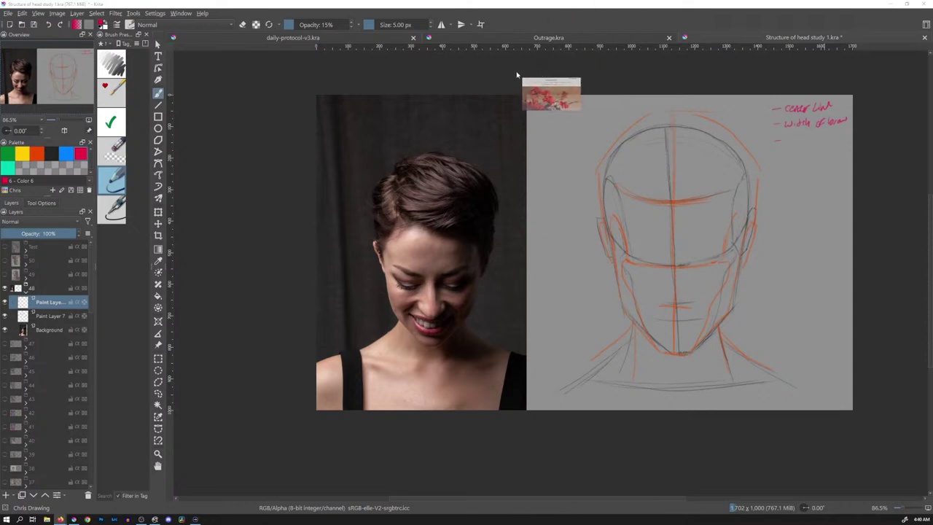
# Bring Firefox to the front as a smaller floating window over Krita.
pyautogui.hotkey('alt', 'Tab')
pyautogui.moveTo(578, 3); pyautogui.dragTo(424, 35)
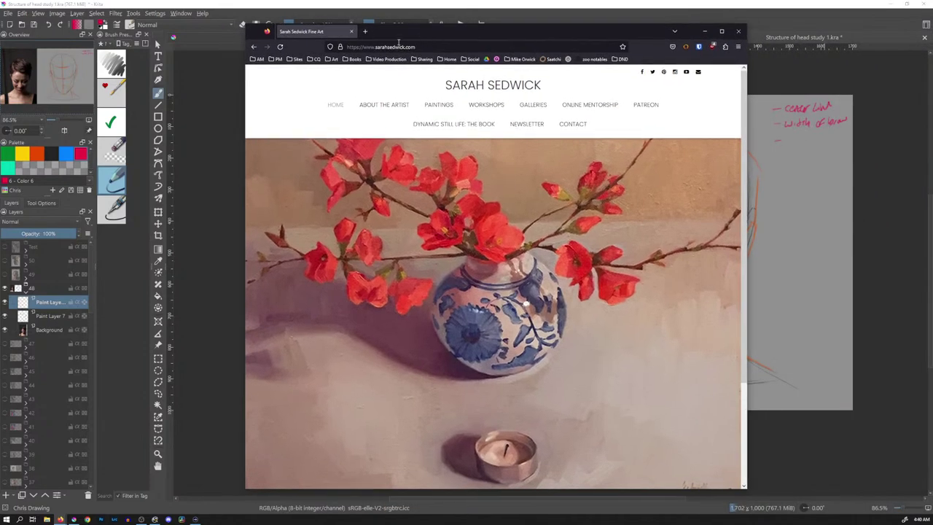
pyautogui.scroll(-1, 461, 198)
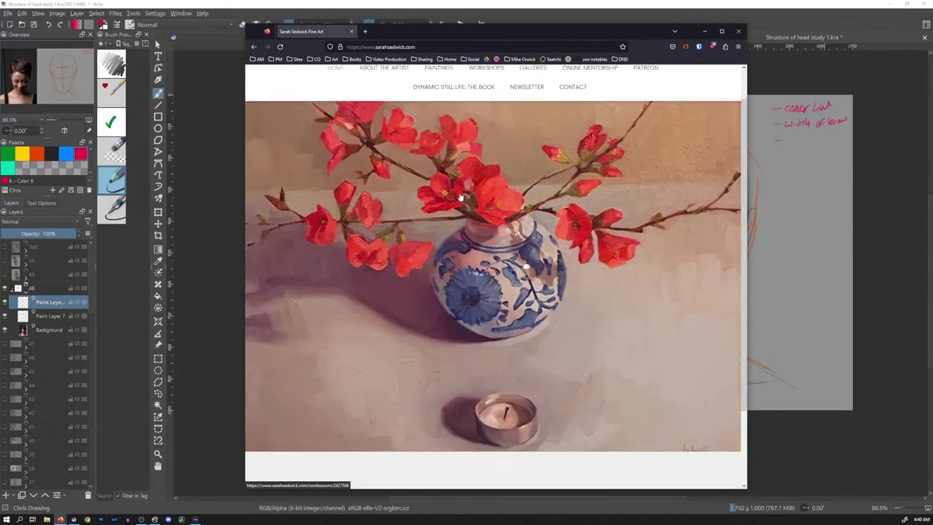
pyautogui.scroll(-3, 461, 199)
pyautogui.scroll(4, 461, 198)
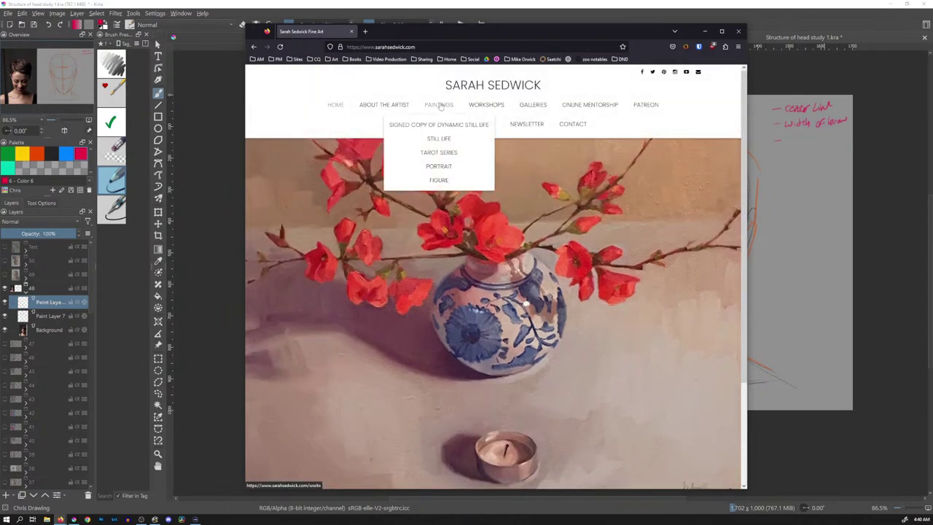
# Browse to the painter's PAINTINGS, then STILL LIFE, and load more gallery pages.
pyautogui.click(440, 106)
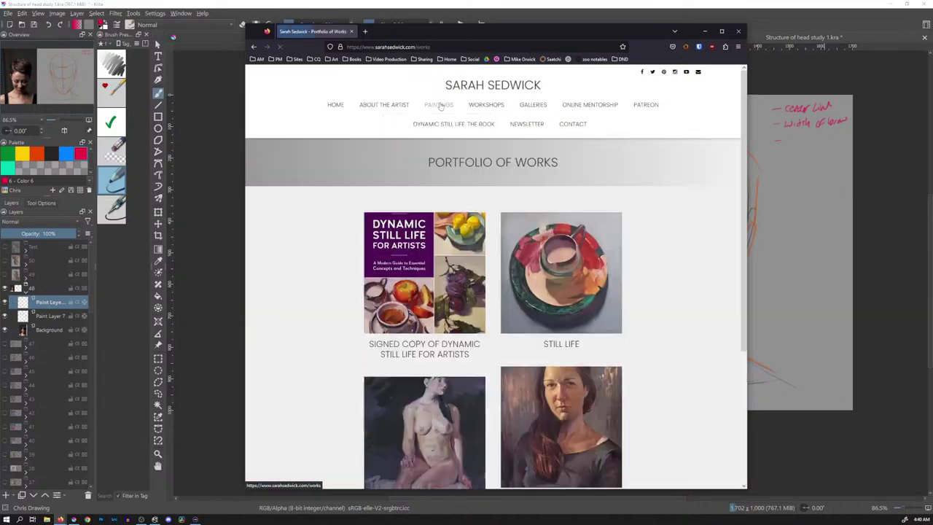
pyautogui.scroll(-3, 545, 250)
pyautogui.scroll(-1, 545, 250)
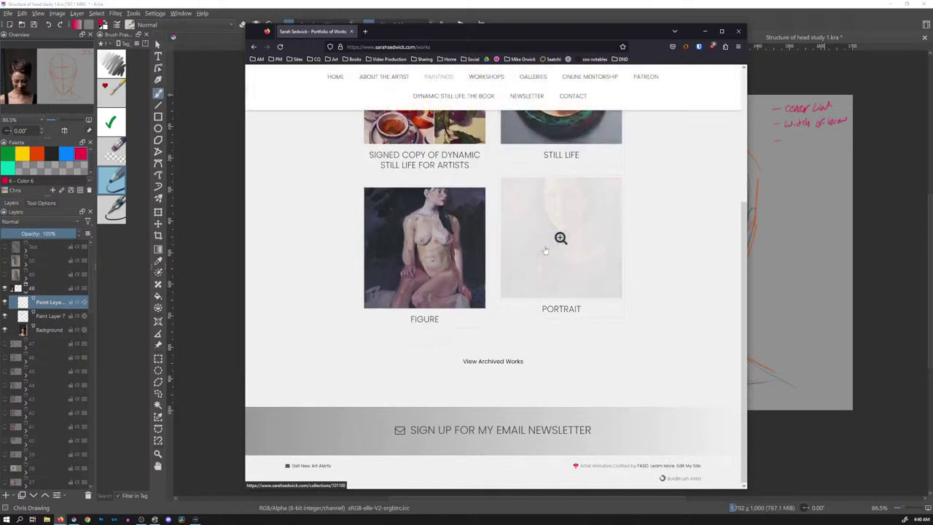
pyautogui.scroll(5, 545, 250)
pyautogui.click(550, 226)
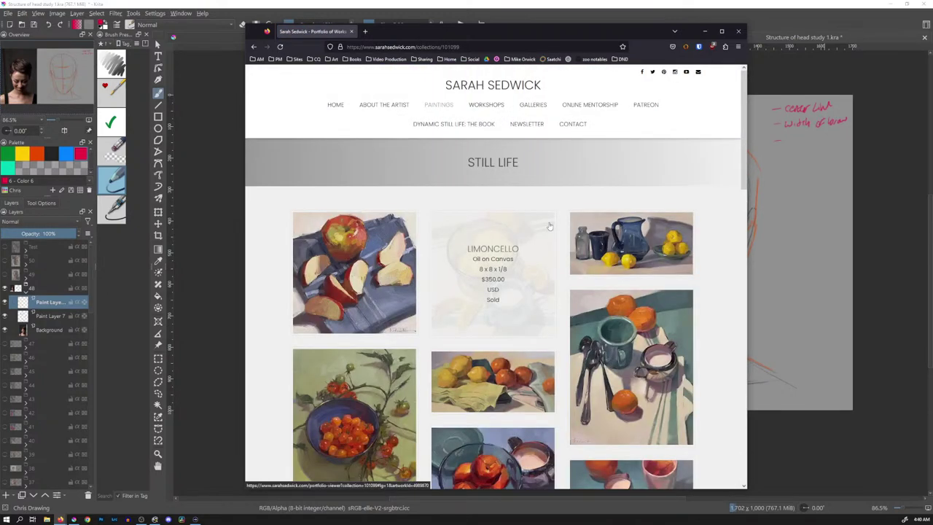
pyautogui.scroll(-10, 549, 225)
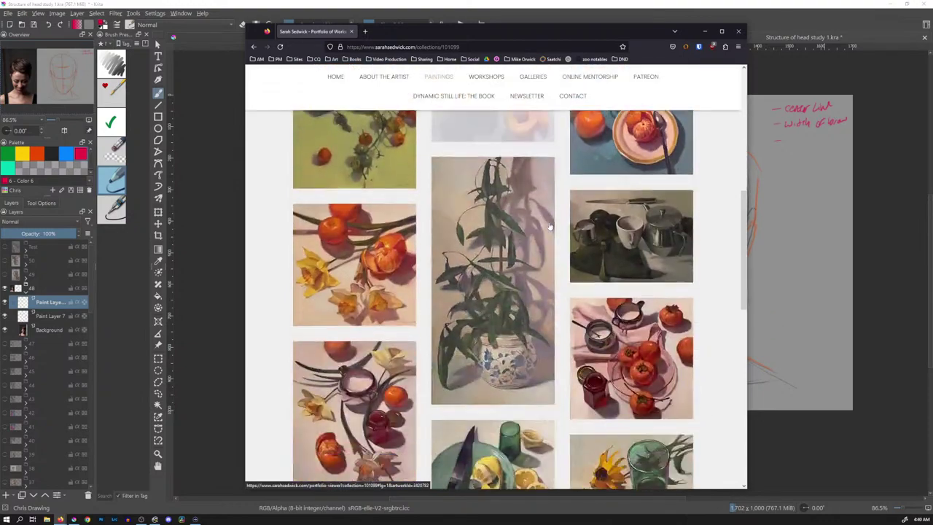
pyautogui.scroll(-2, 549, 226)
pyautogui.scroll(-3, 721, 239)
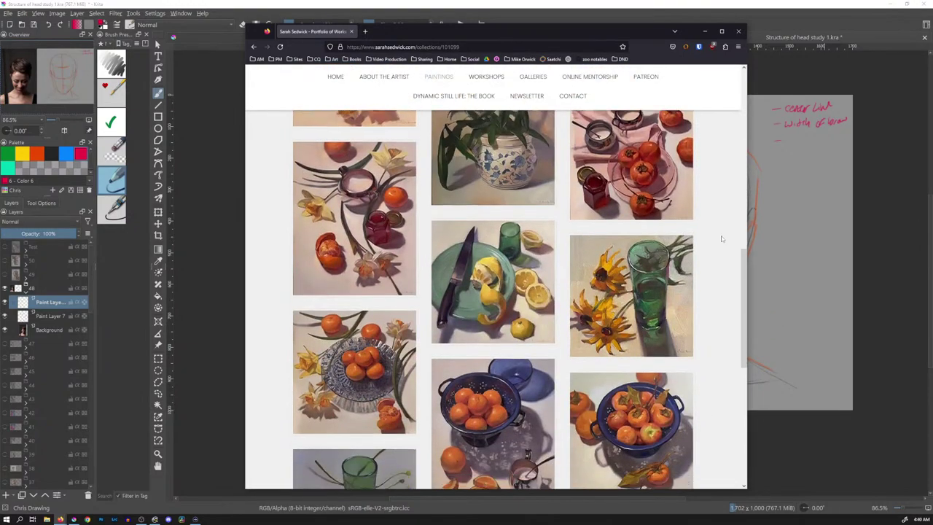
pyautogui.scroll(-5, 721, 239)
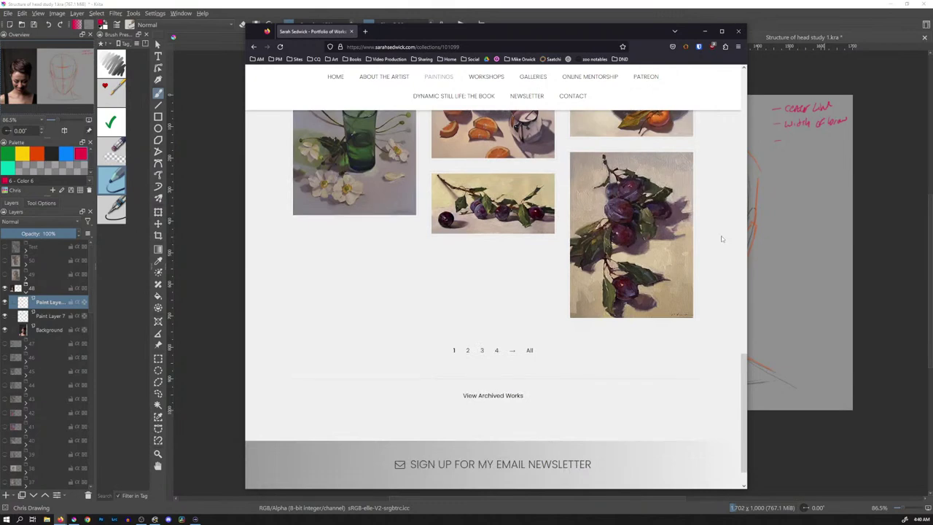
pyautogui.click(533, 351)
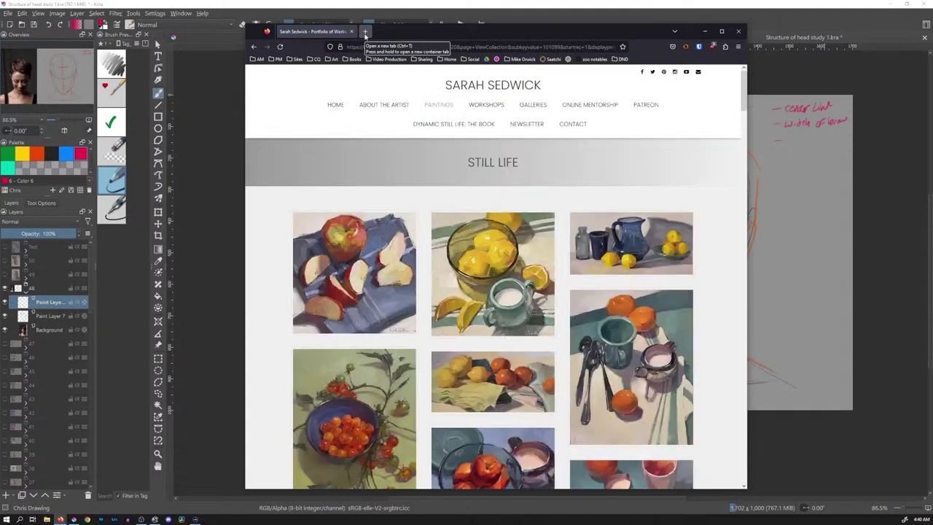
# Browse the still-life gallery to the end and back, then open a new blank tab.
pyautogui.scroll(-10, 580, 257)
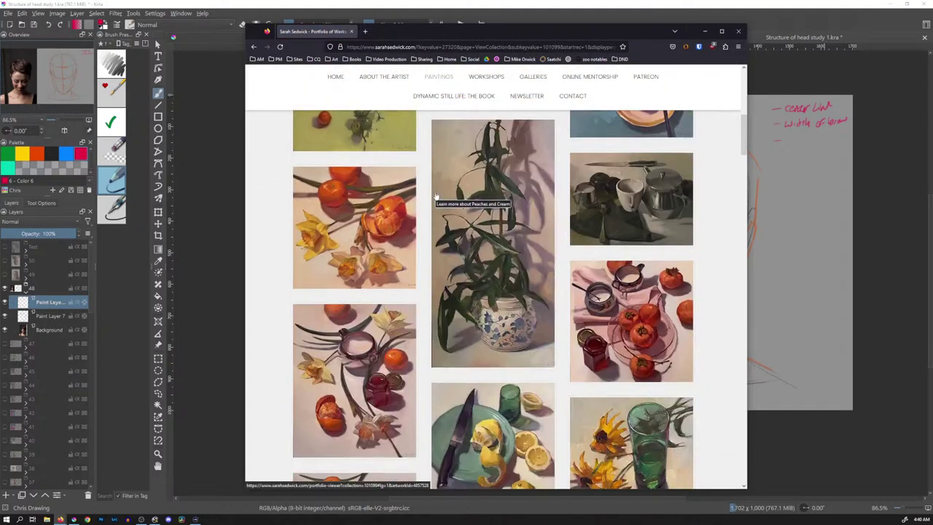
pyautogui.scroll(-6, 704, 252)
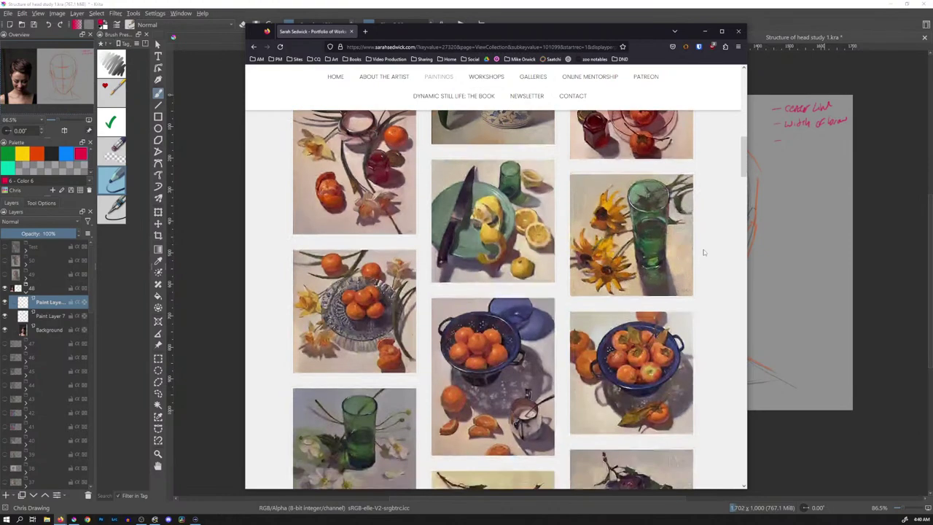
pyautogui.scroll(-8, 704, 252)
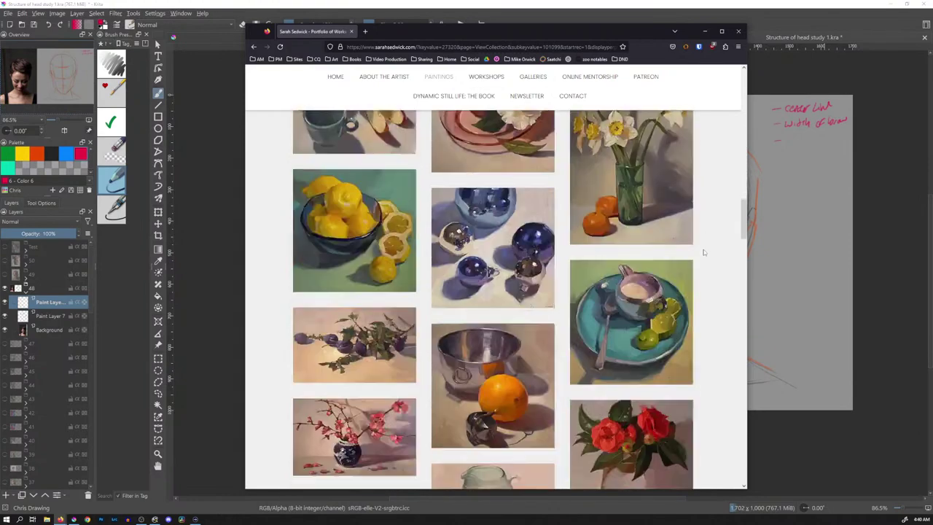
pyautogui.scroll(-8, 704, 252)
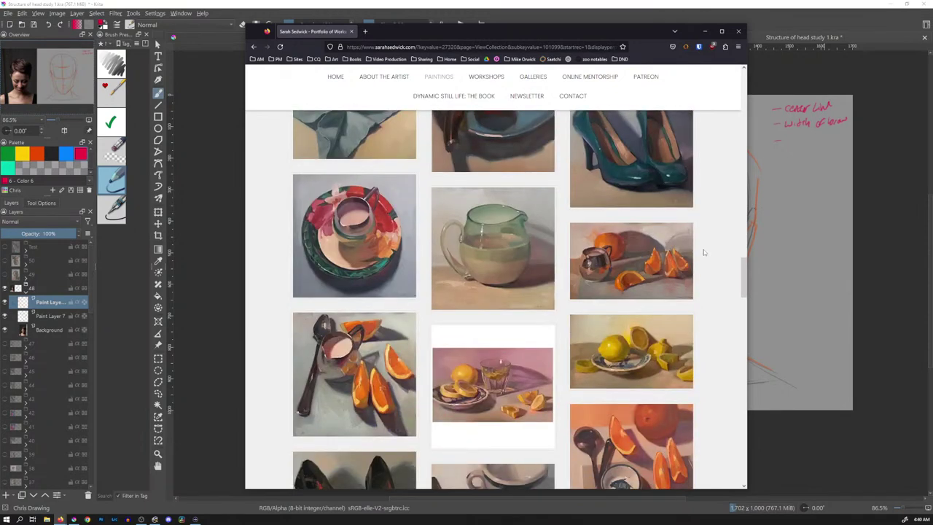
pyautogui.scroll(-3, 704, 252)
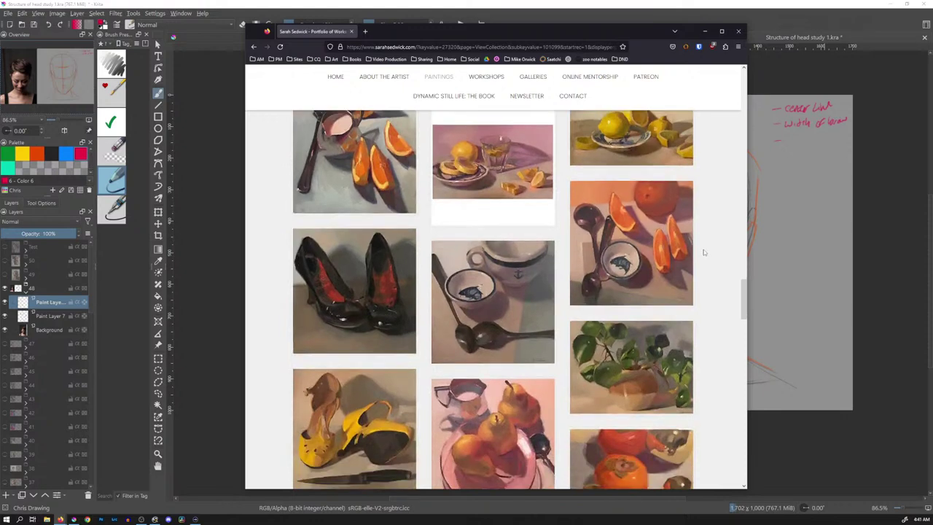
pyautogui.scroll(-3, 704, 252)
pyautogui.scroll(-2, 704, 252)
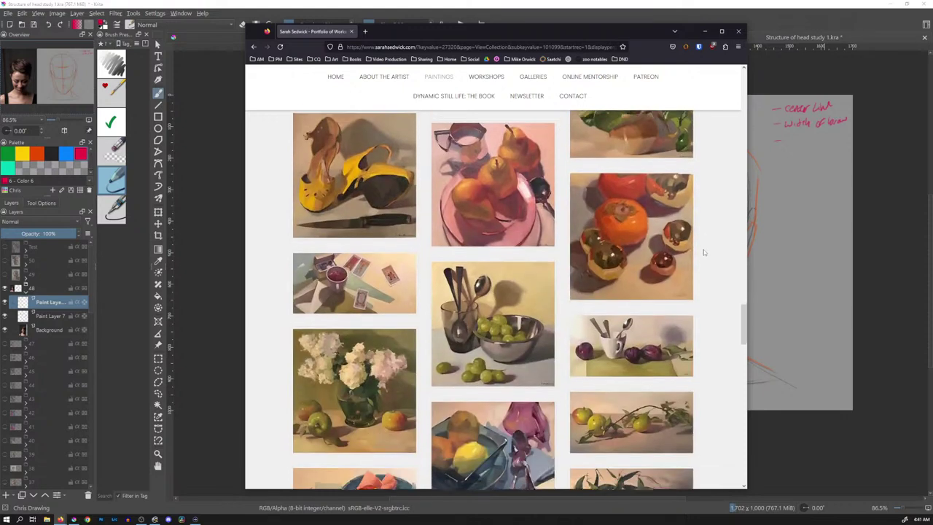
pyautogui.scroll(-2, 704, 252)
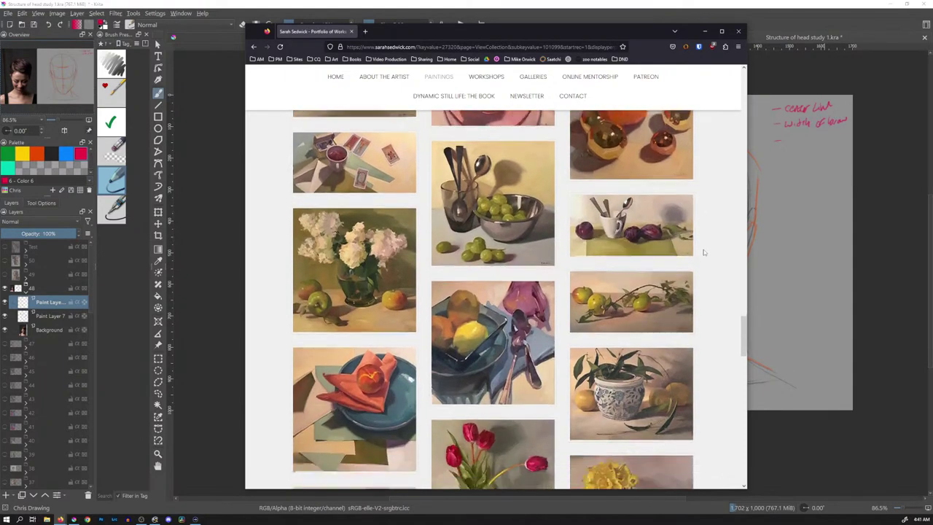
pyautogui.scroll(-3, 704, 252)
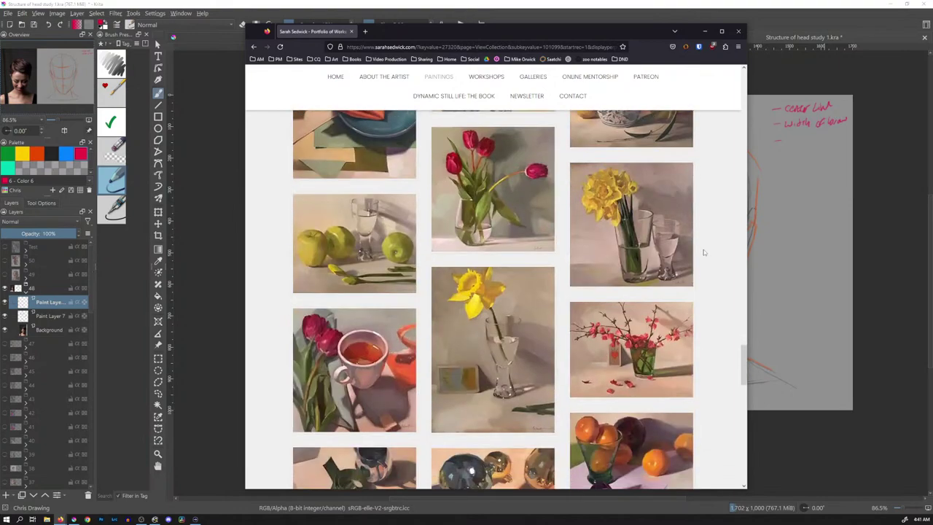
pyautogui.scroll(-3, 704, 252)
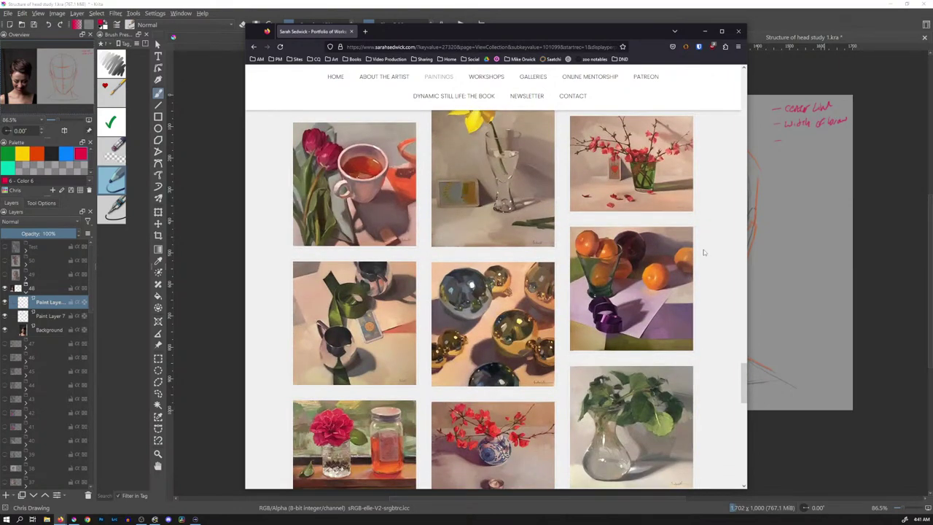
pyautogui.scroll(-3, 704, 252)
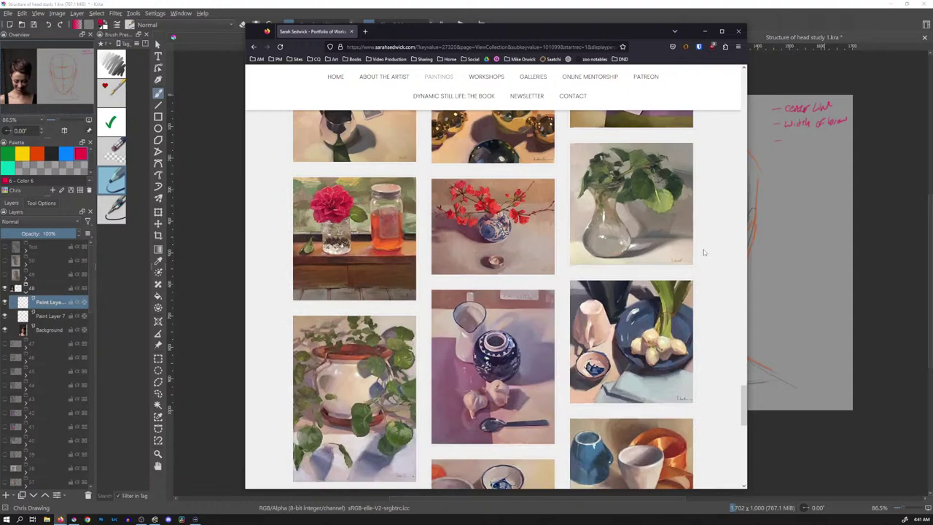
pyautogui.scroll(-3, 704, 252)
pyautogui.scroll(-4, 704, 252)
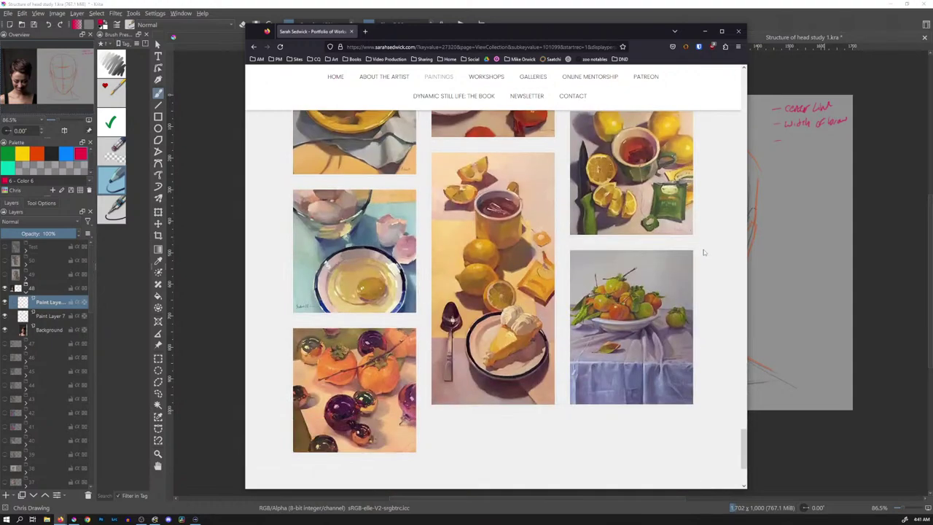
pyautogui.scroll(-2, 704, 252)
pyautogui.scroll(7, 704, 252)
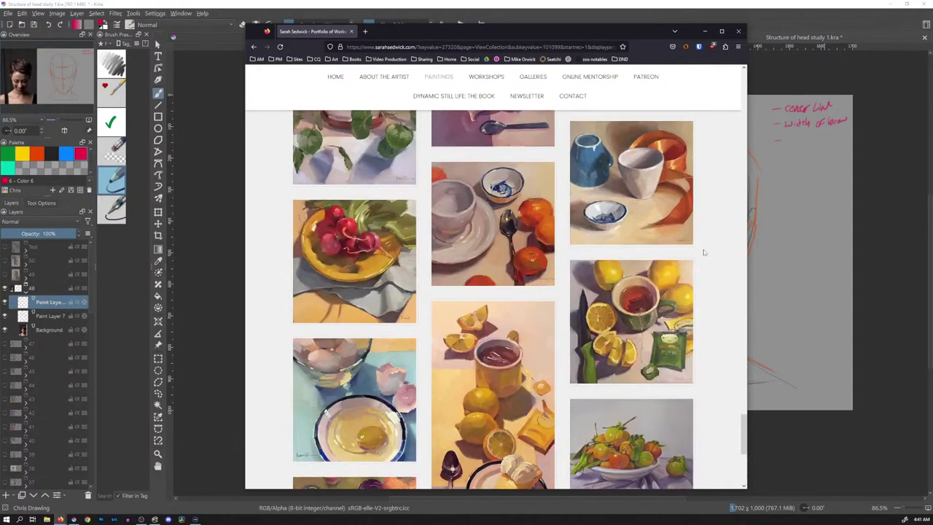
pyautogui.scroll(12, 704, 252)
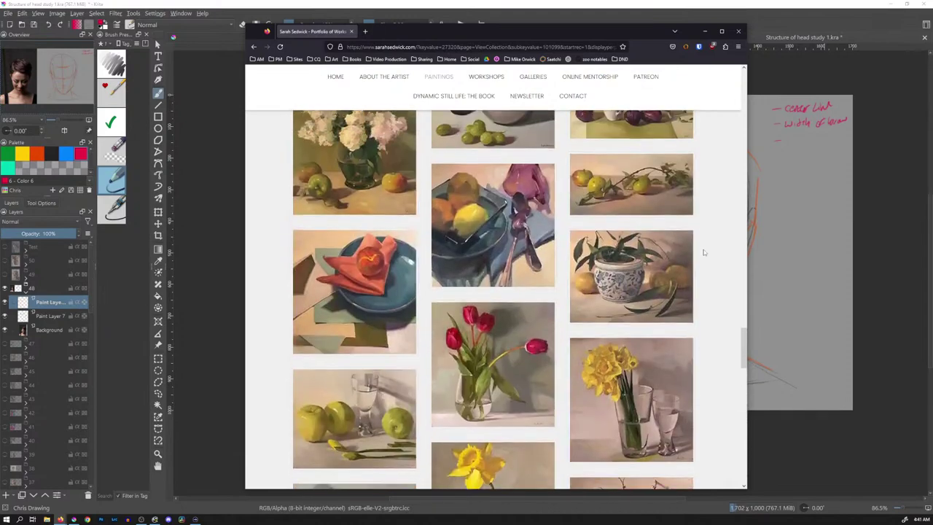
pyautogui.click(364, 30)
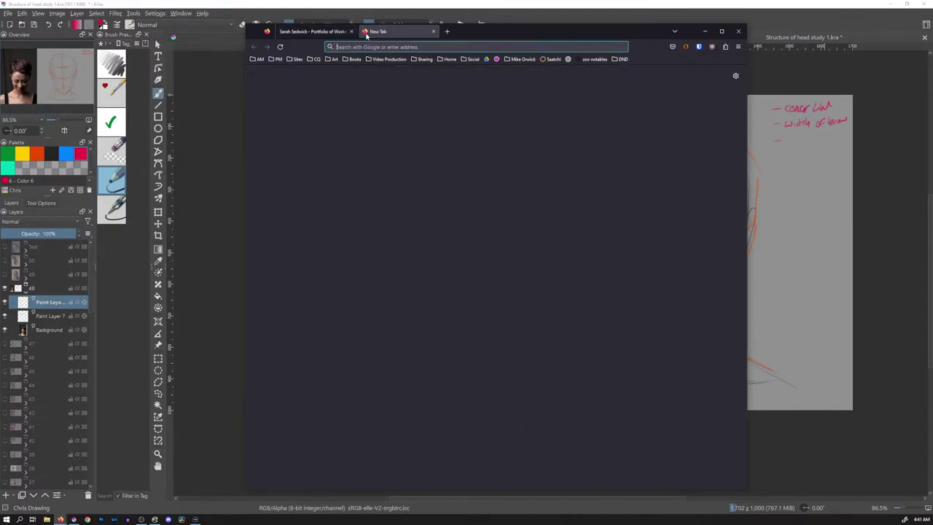
# Search the painter's name and open the Still Life category of her gallery website.
pyautogui.write('car')
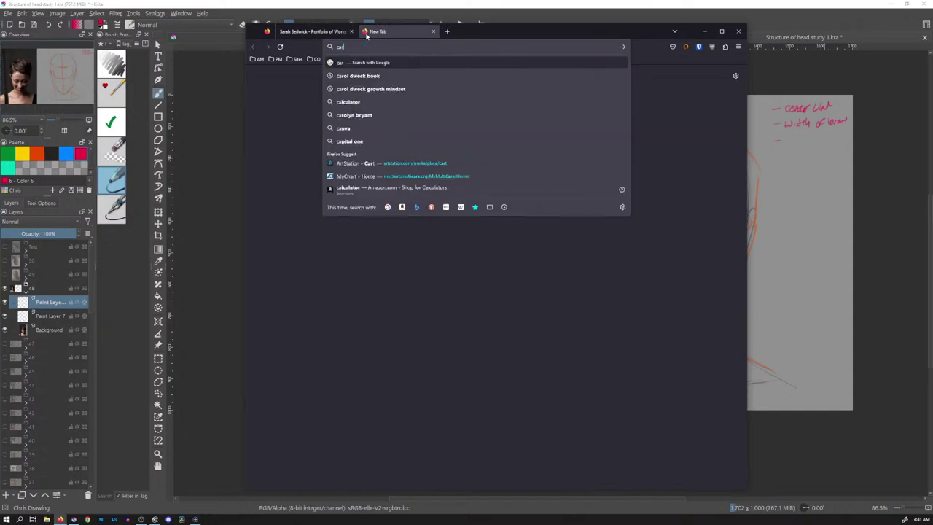
pyautogui.write('ol marine')
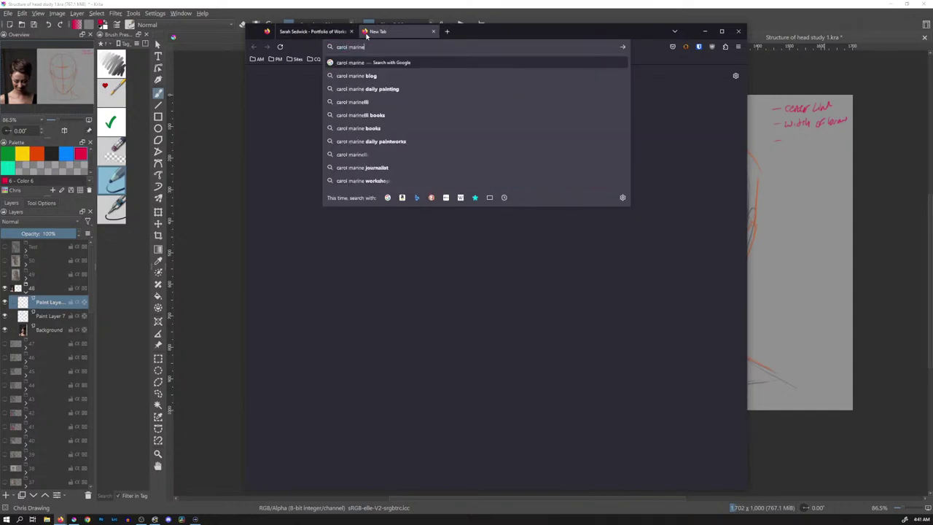
pyautogui.press('Return')
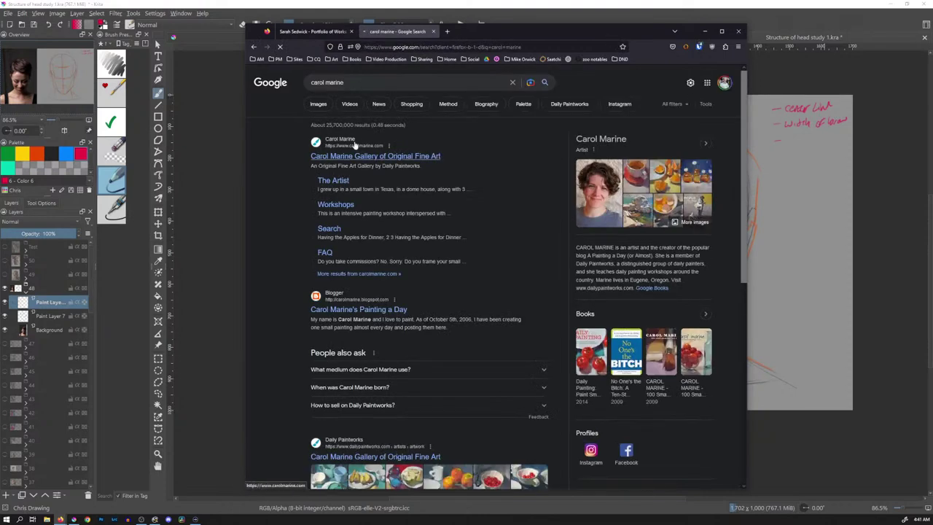
pyautogui.click(355, 157)
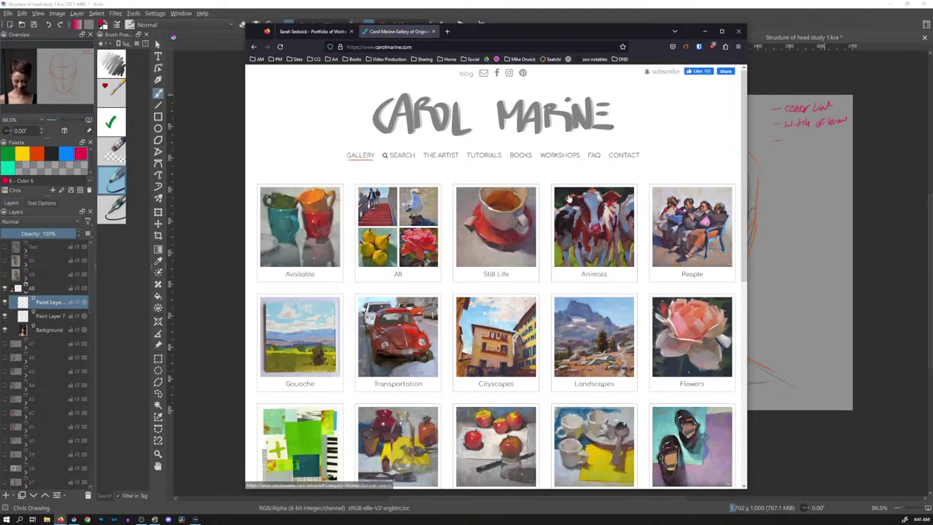
pyautogui.click(501, 224)
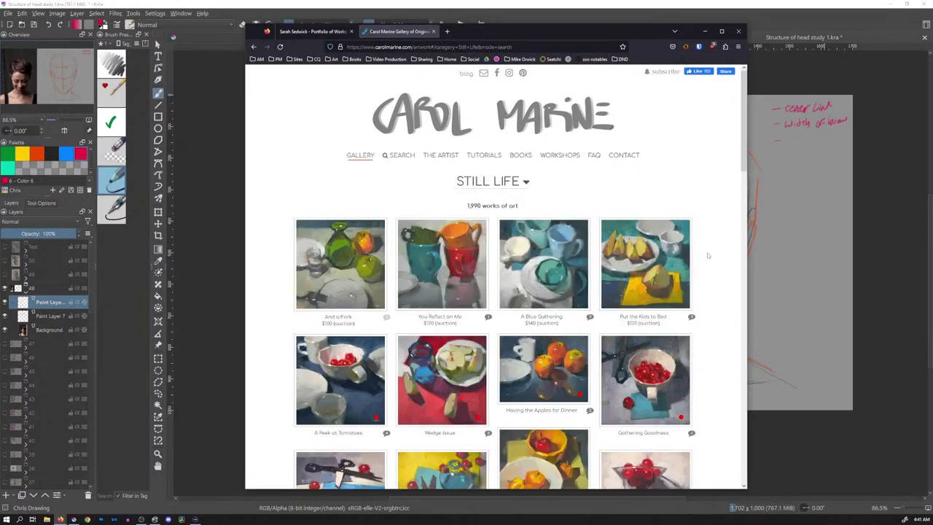
# Scroll through the Still Life listing of 1,990 paintings.
pyautogui.scroll(-1, 703, 247)
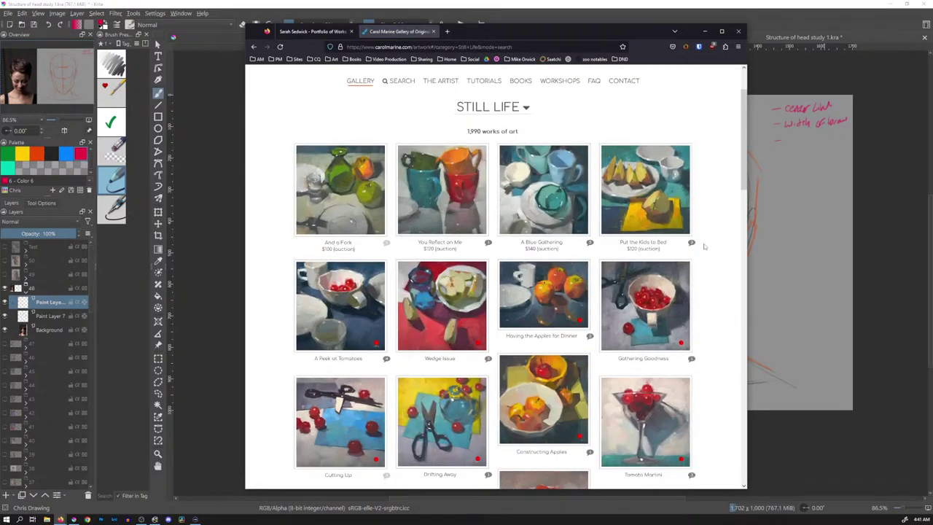
pyautogui.scroll(-2, 704, 247)
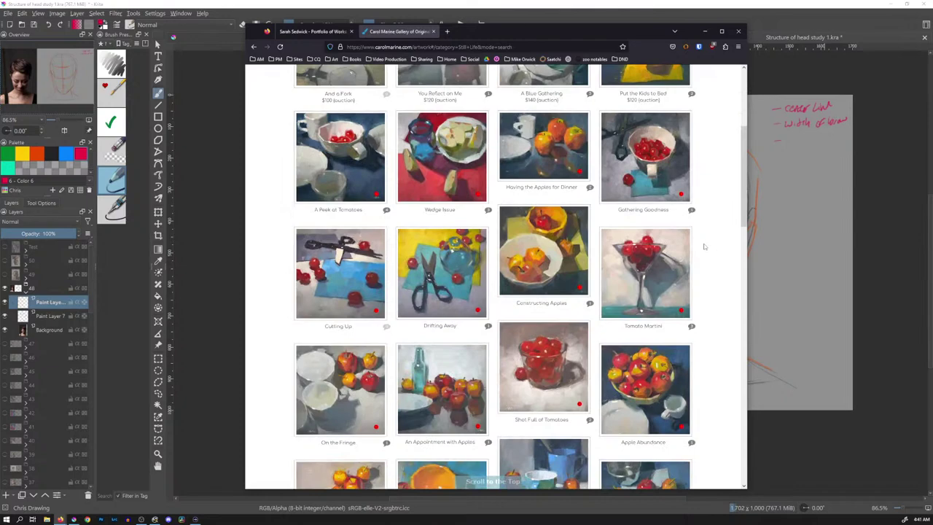
pyautogui.scroll(-3, 704, 247)
pyautogui.scroll(-3, 704, 247)
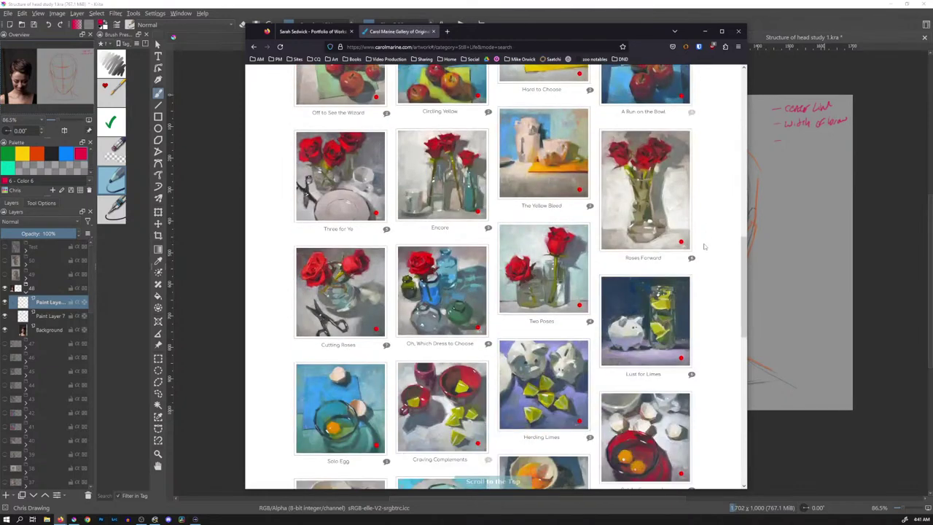
pyautogui.scroll(-3, 704, 247)
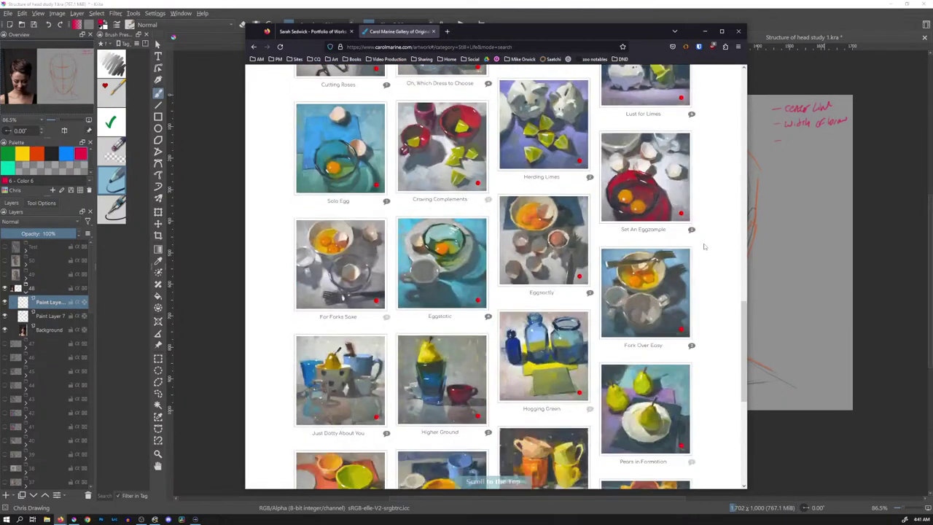
pyautogui.scroll(-3, 704, 247)
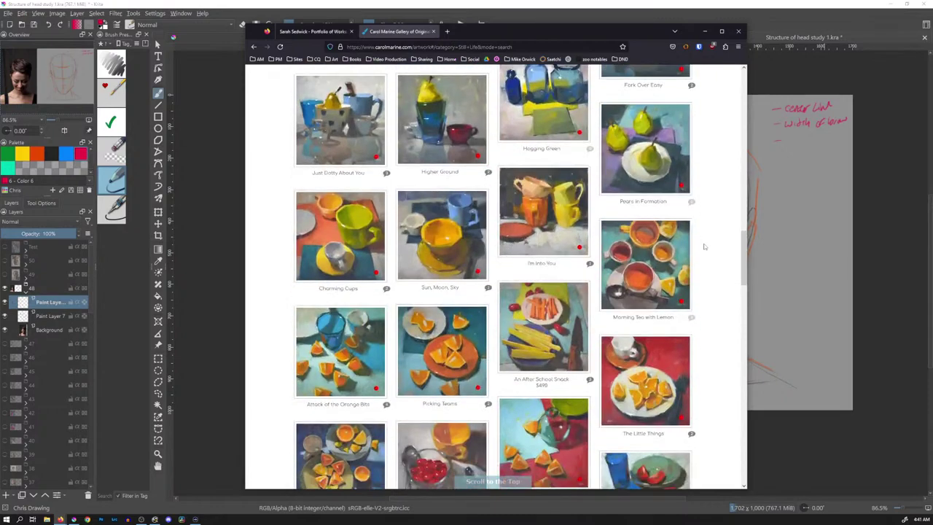
pyautogui.scroll(1, 704, 247)
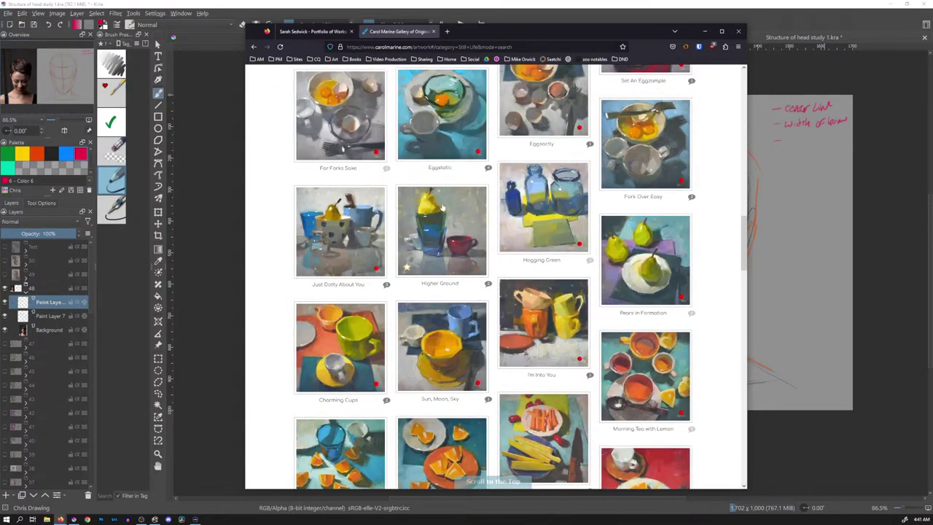
pyautogui.scroll(-3, 545, 351)
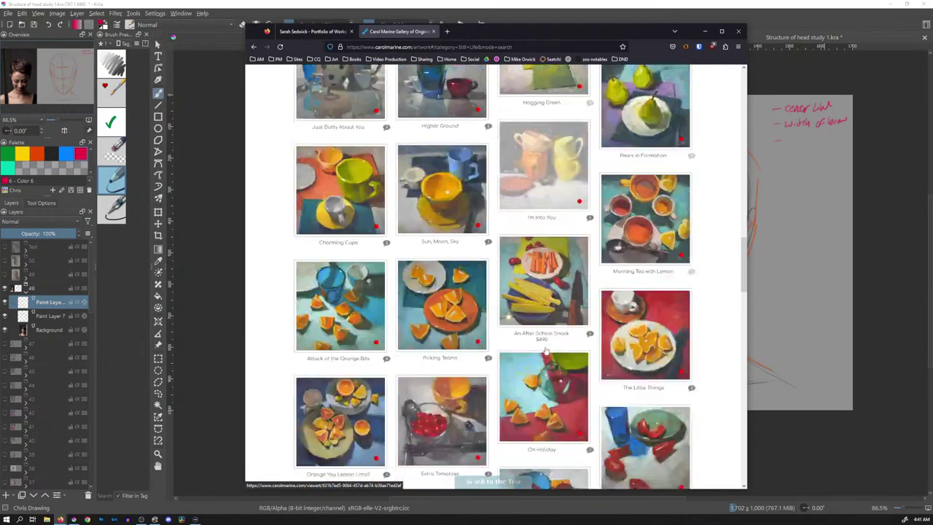
pyautogui.scroll(-6, 545, 352)
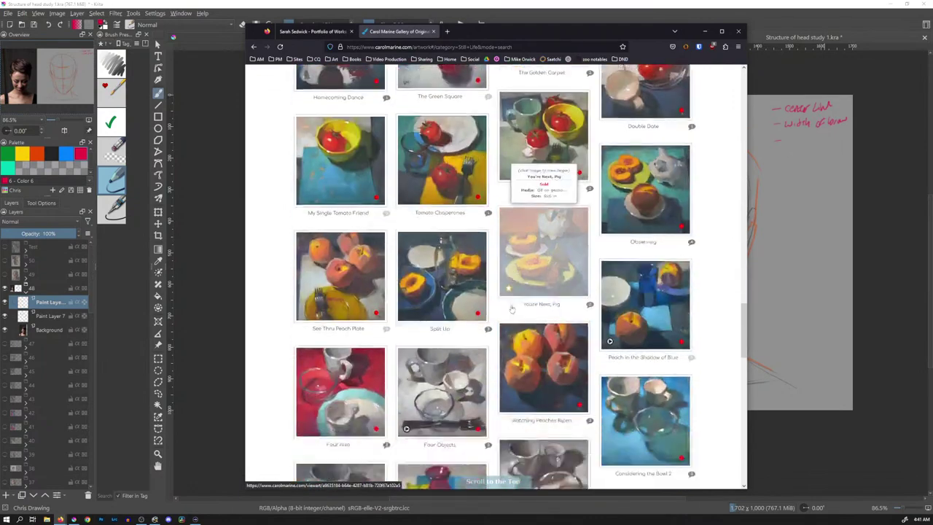
pyautogui.scroll(-2, 699, 288)
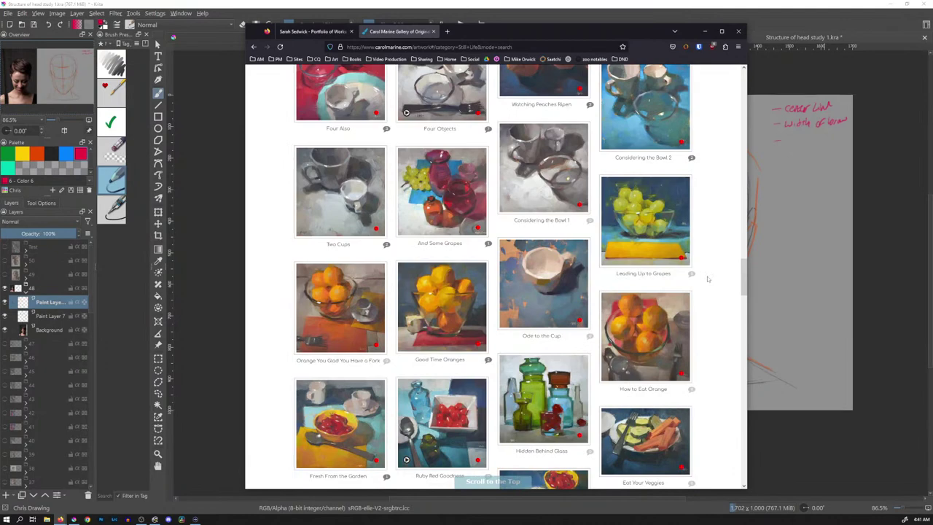
pyautogui.scroll(-3, 706, 278)
pyautogui.scroll(-3, 707, 278)
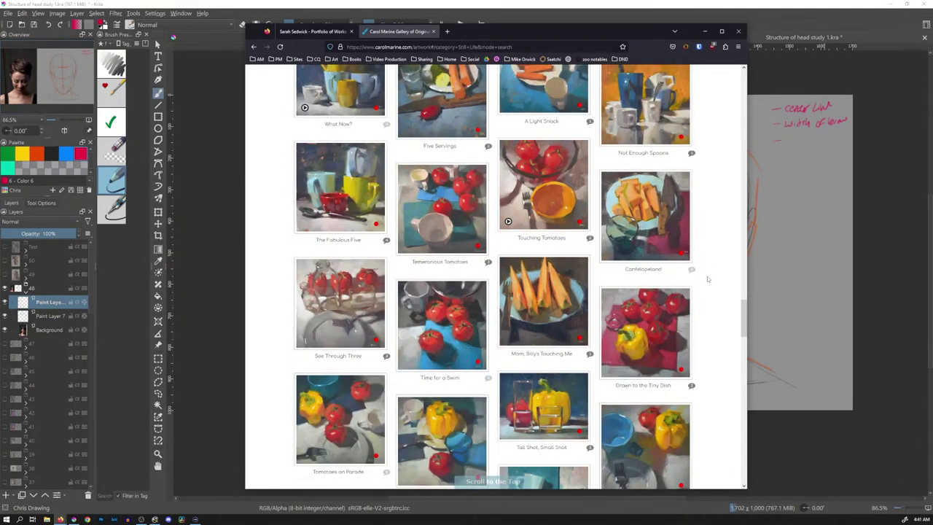
pyautogui.scroll(-2, 707, 278)
pyautogui.scroll(-2, 707, 279)
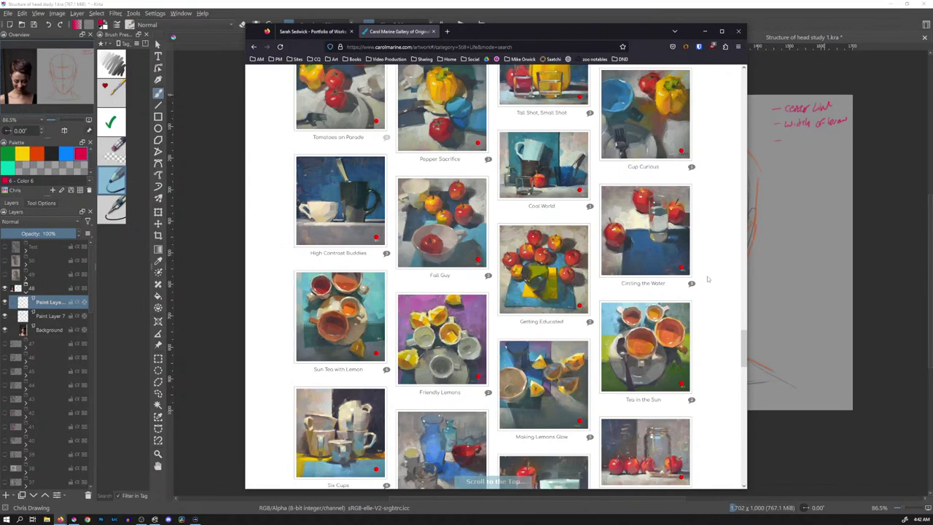
pyautogui.scroll(-3, 707, 278)
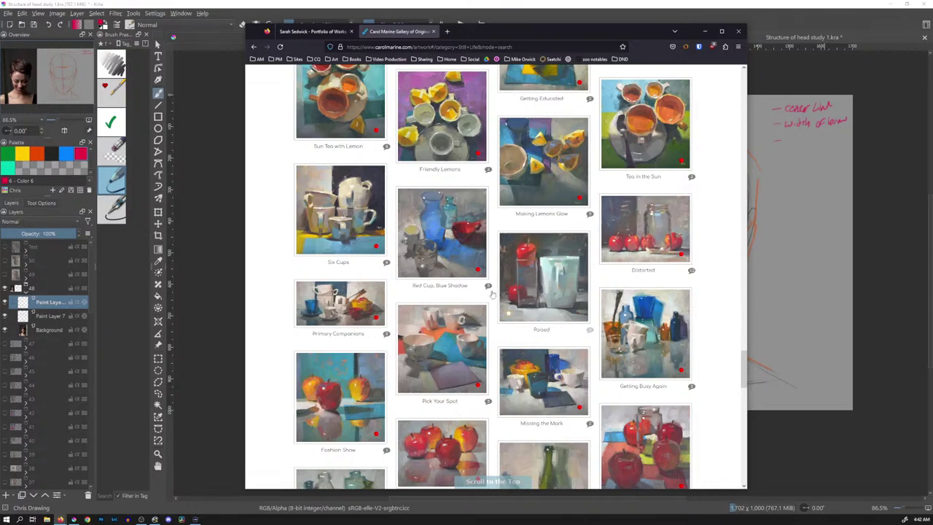
# View the 'Six Cups' painting enlarged with its second photo, then close the popup.
pyautogui.click(365, 227)
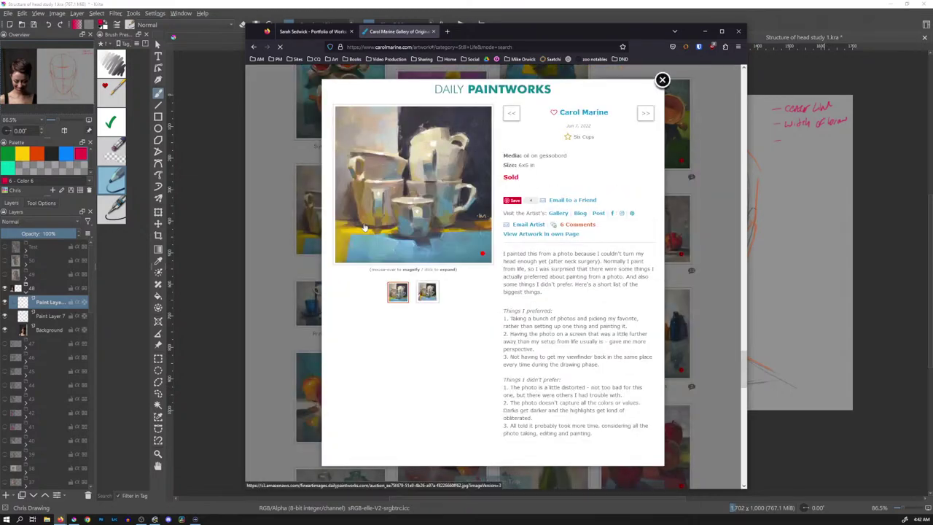
pyautogui.moveTo(412, 209)
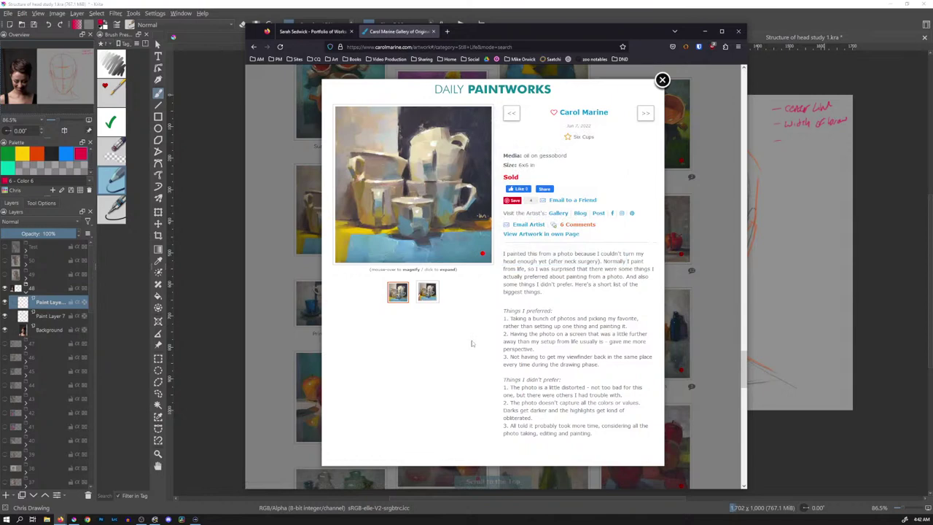
pyautogui.click(430, 296)
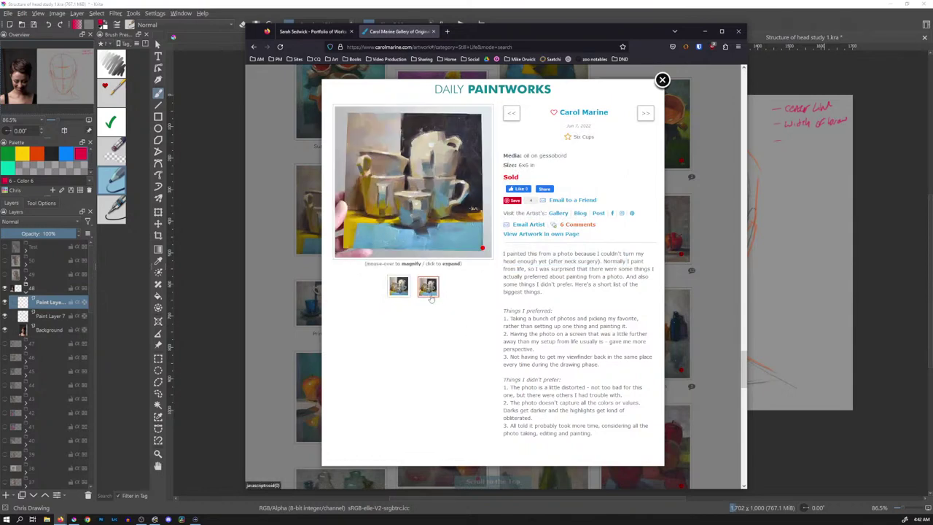
pyautogui.moveTo(369, 239)
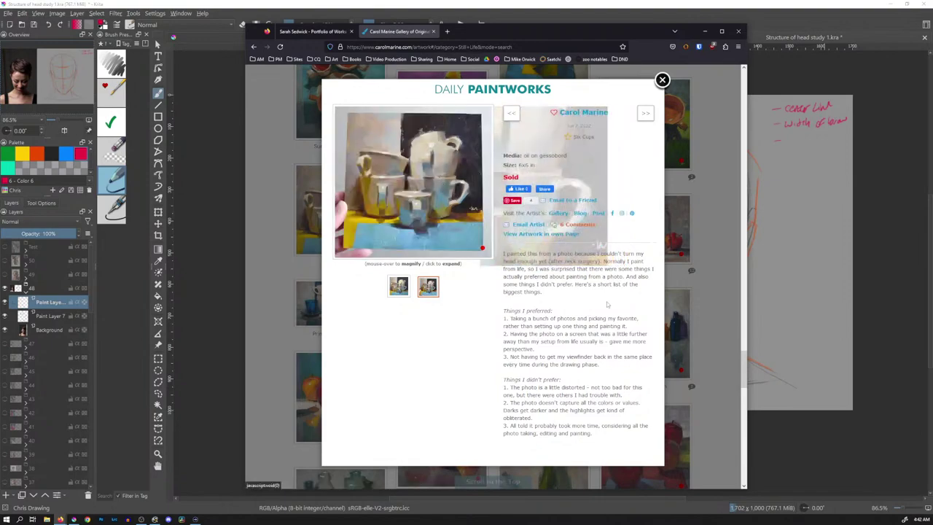
pyautogui.click(662, 79)
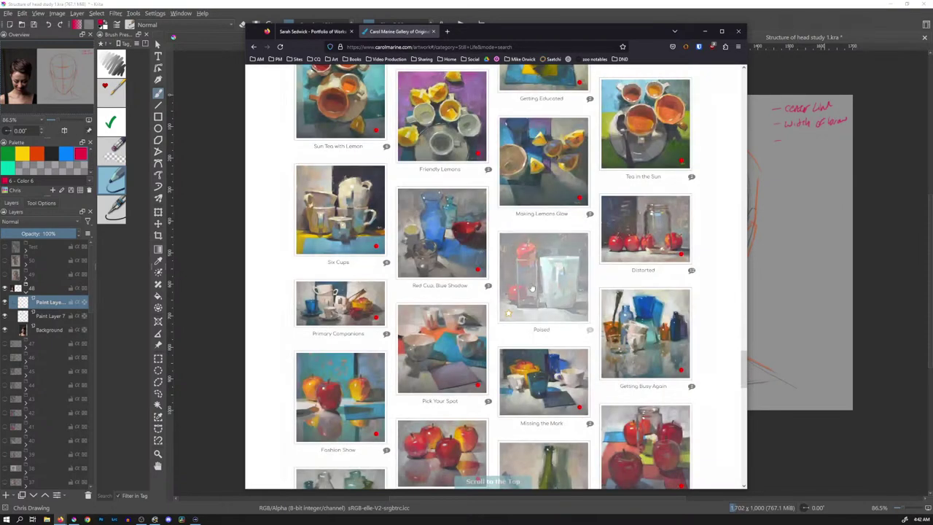
# Switch back to the first artist's portfolio tab of still-life paintings.
pyautogui.scroll(-10, 535, 298)
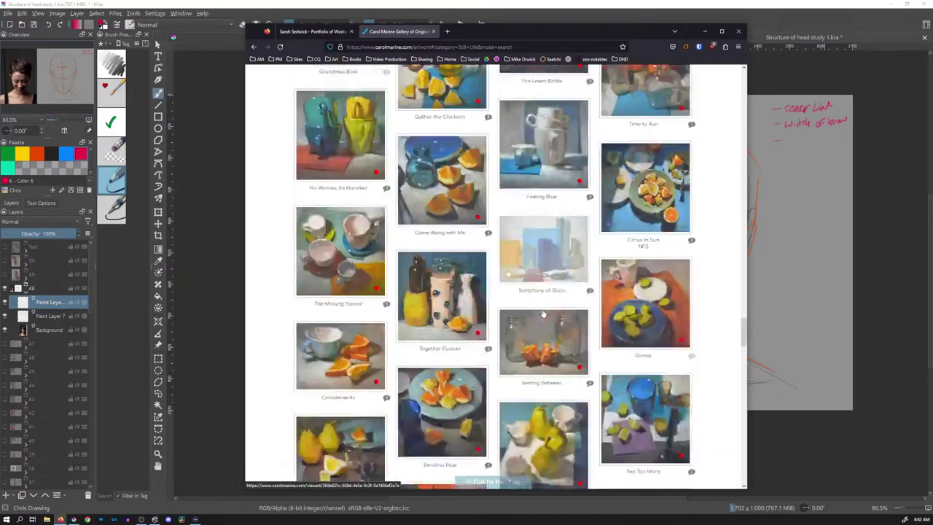
pyautogui.scroll(15, 543, 313)
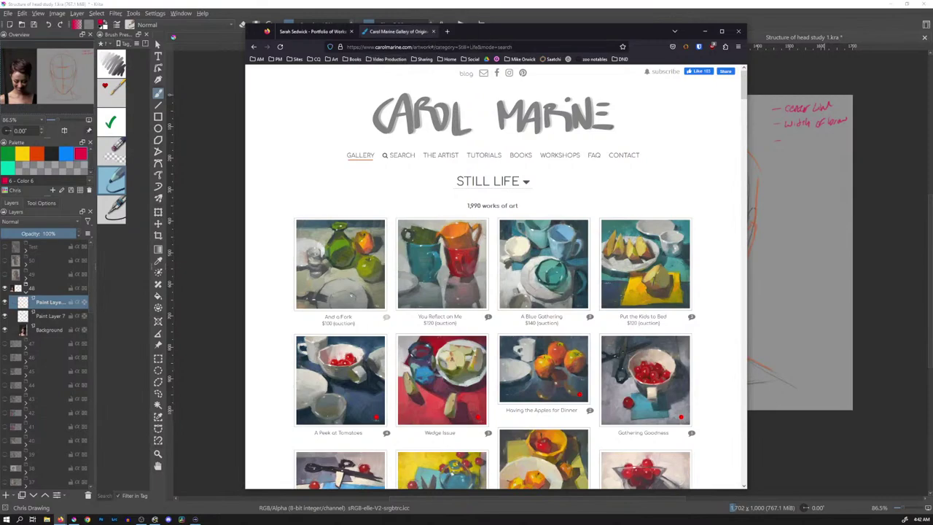
pyautogui.hotkey('ctrl', 'shift', 'Tab')
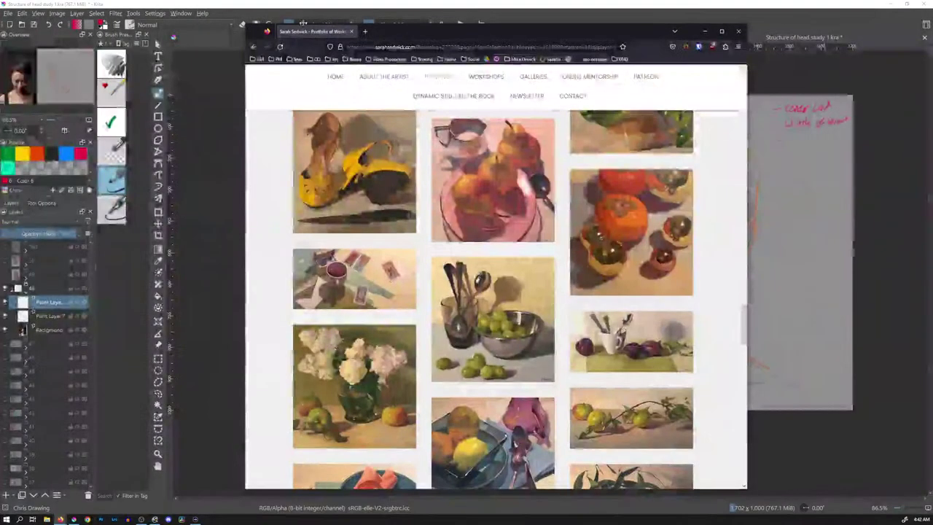
# Return to Krita and handwrite 'Size of Head' after the third dash.
pyautogui.hotkey('alt', 'Tab')
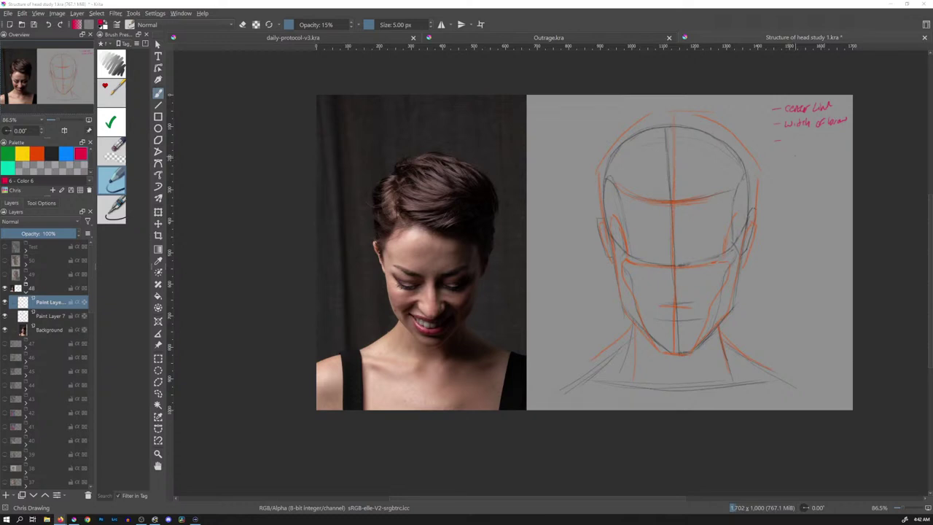
pyautogui.moveTo(789, 137); pyautogui.dragTo(785, 143)
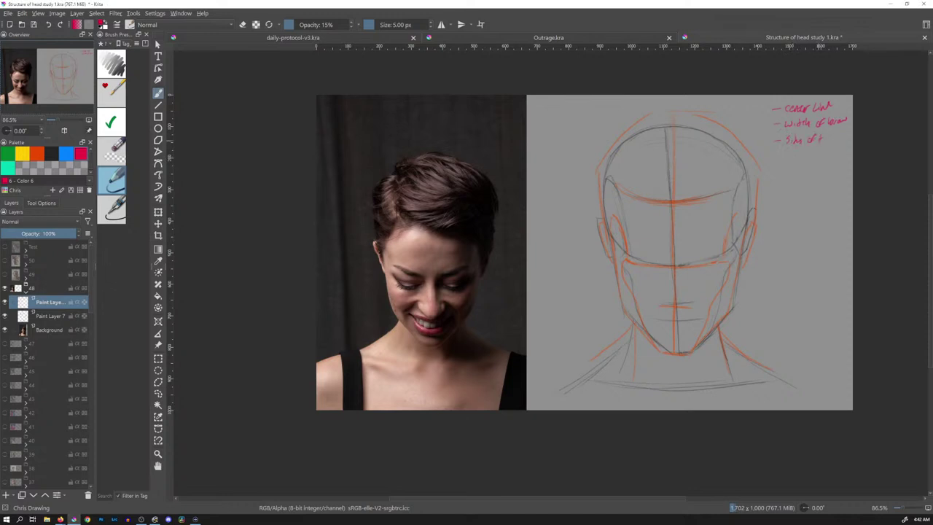
pyautogui.moveTo(822, 135); pyautogui.dragTo(837, 143)
# Switch the Brush Presets tag to a group listing many more presets.
pyautogui.click(120, 43)
pyautogui.click(120, 28)
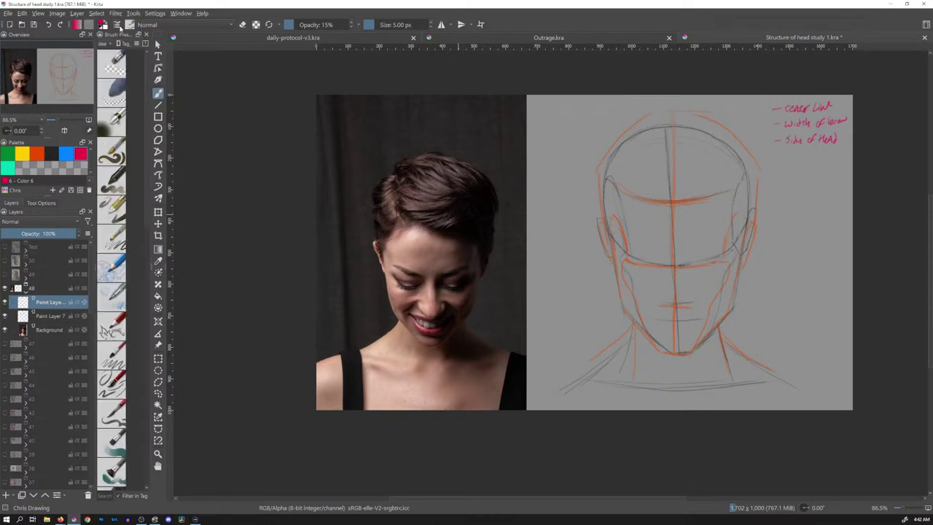
pyautogui.moveTo(145, 196); pyautogui.dragTo(149, 314)
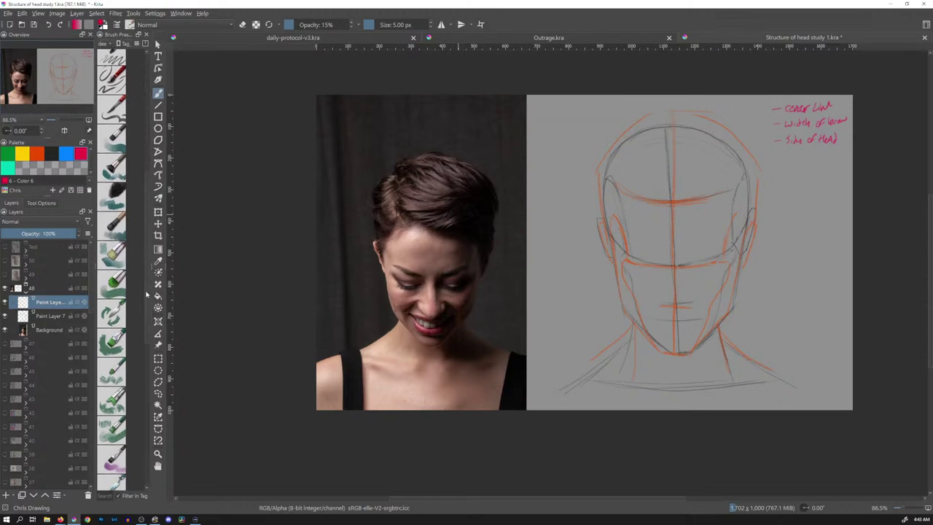
pyautogui.click(112, 254)
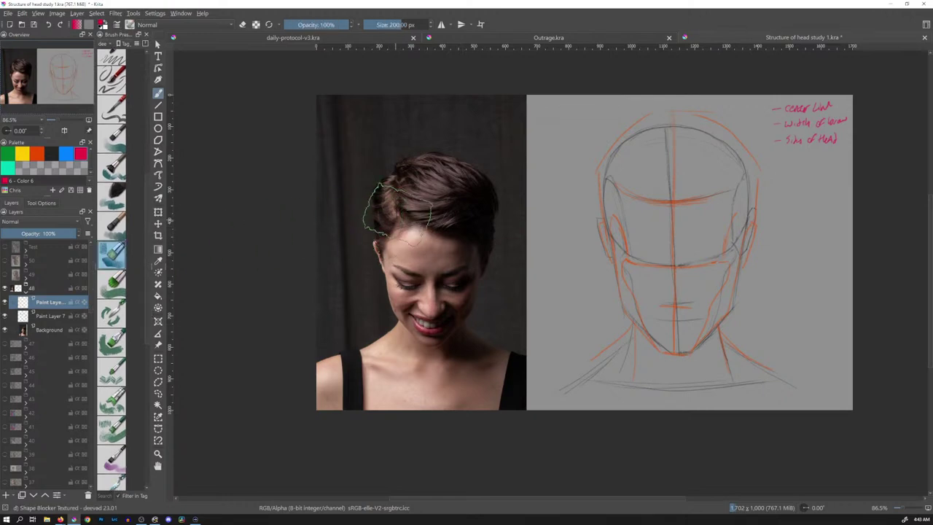
pyautogui.moveTo(419, 175); pyautogui.dragTo(370, 280)
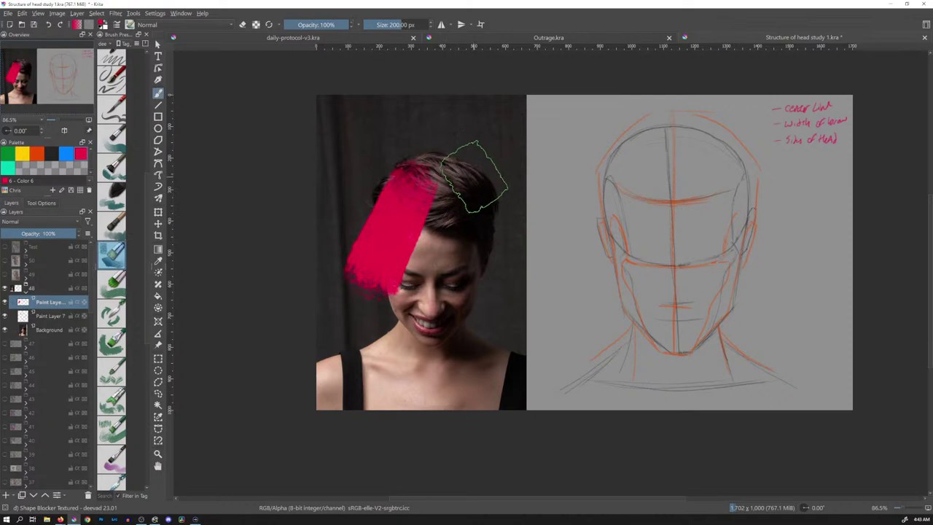
pyautogui.hotkey('ctrl', 'z')
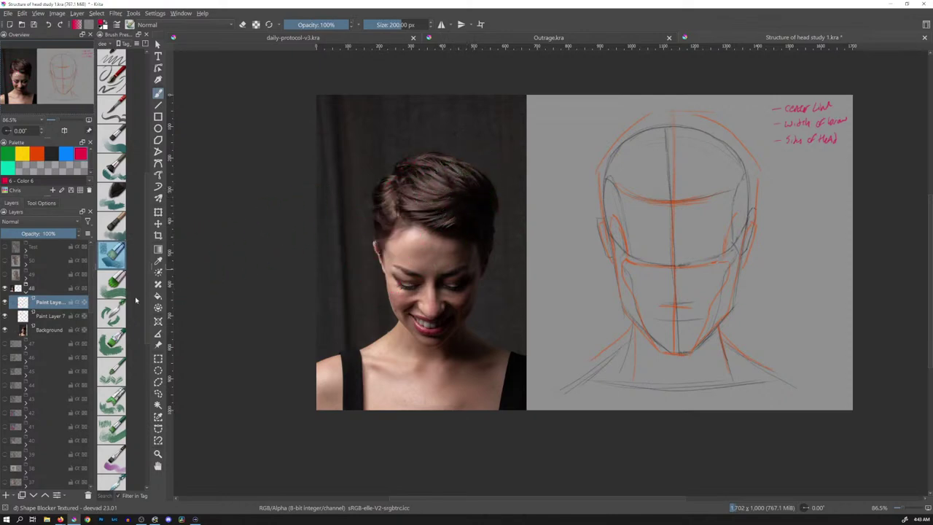
pyautogui.click(111, 282)
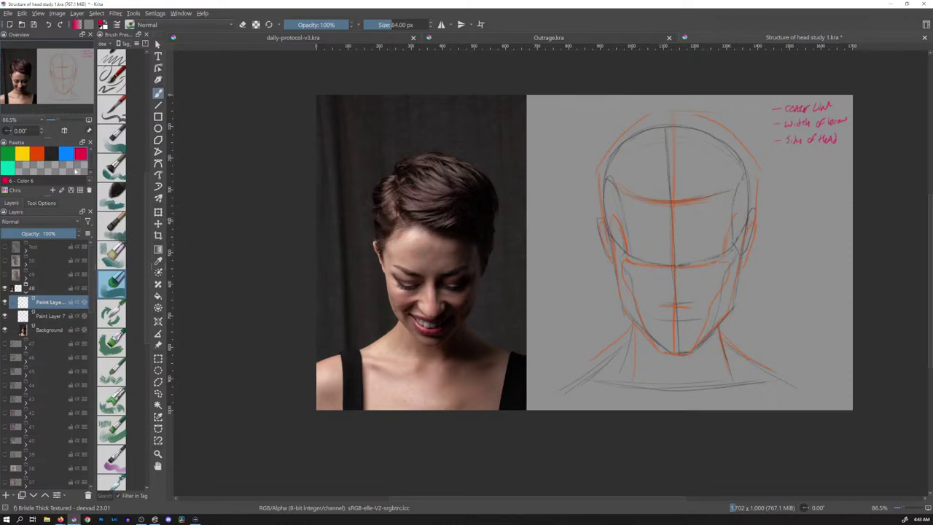
pyautogui.click(38, 159)
pyautogui.moveTo(393, 246); pyautogui.dragTo(458, 261)
pyautogui.moveTo(416, 228); pyautogui.dragTo(430, 246)
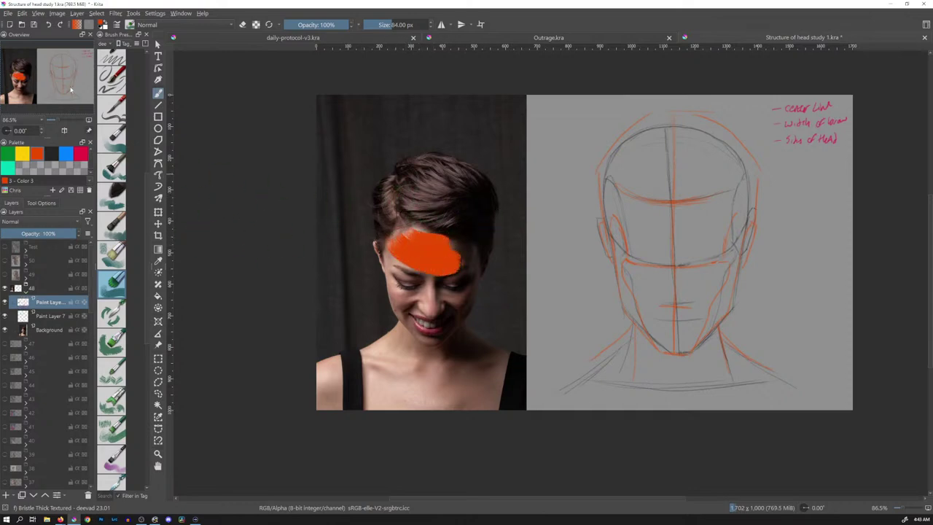
pyautogui.click(22, 153)
pyautogui.moveTo(401, 237)
pyautogui.mouseDown()
pyautogui.moveTo(412, 228)
pyautogui.moveTo(386, 262)
pyautogui.moveTo(397, 300)
pyautogui.moveTo(430, 288)
pyautogui.moveTo(443, 308)
pyautogui.mouseUp()
pyautogui.click(37, 153)
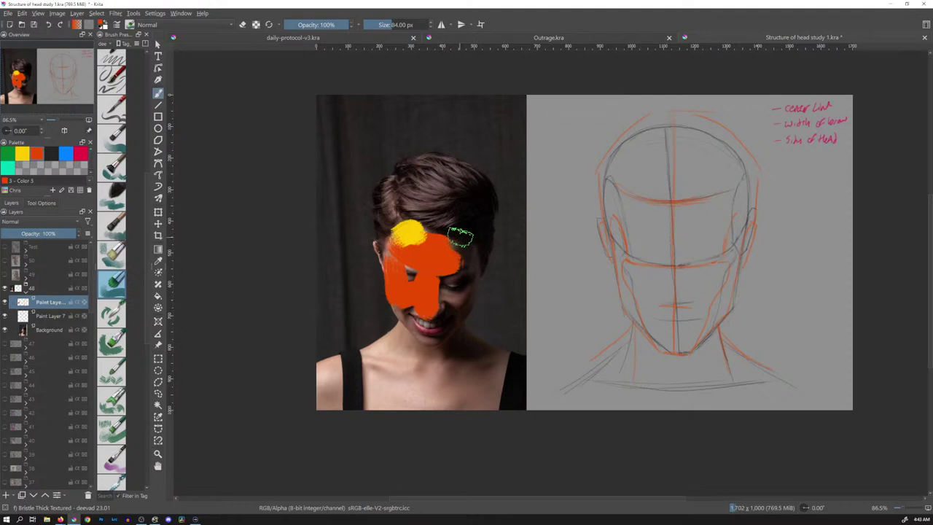
pyautogui.hotkey('ctrl', 'z')
pyautogui.hotkey('ctrl', 'z')
pyautogui.hotkey('ctrl', 'z')
pyautogui.hotkey('ctrl', 'z')
pyautogui.hotkey('ctrl', 'z')
pyautogui.hotkey('ctrl', 'z')
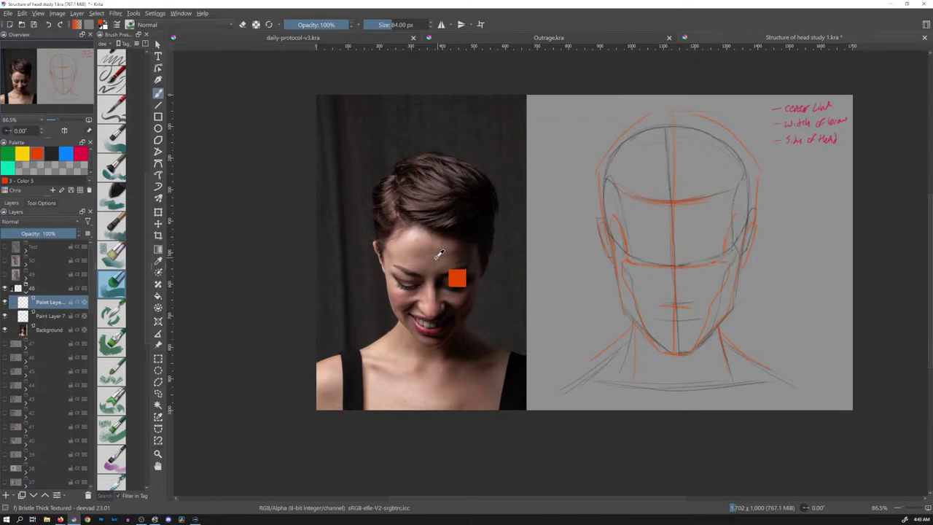
pyautogui.keyDown('shift'); pyautogui.moveTo(430, 263); pyautogui.dragTo(459, 263); pyautogui.keyUp('shift')
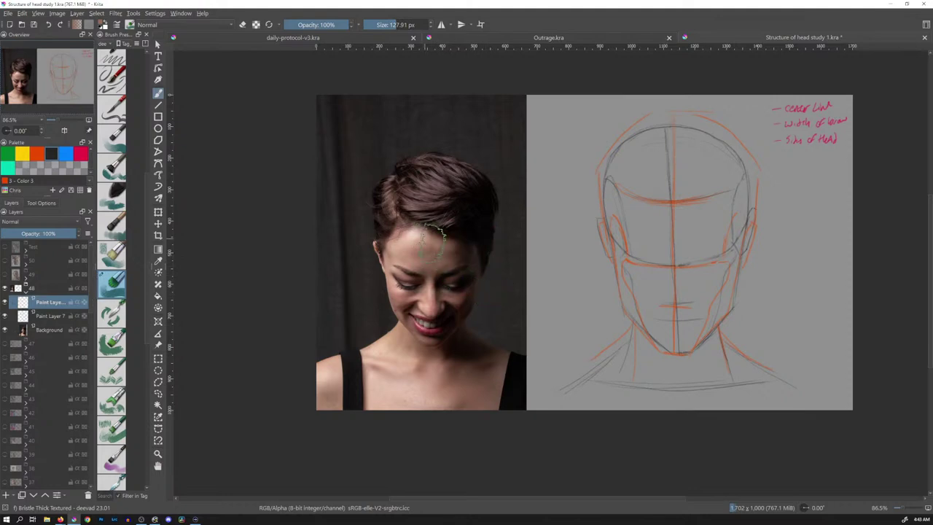
pyautogui.moveTo(428, 262)
pyautogui.keyDown('shift'); pyautogui.mouseDown()
pyautogui.moveTo(454, 244)
pyautogui.moveTo(420, 256)
pyautogui.moveTo(414, 242)
pyautogui.moveTo(419, 256)
pyautogui.moveTo(470, 239)
pyautogui.moveTo(438, 257)
pyautogui.moveTo(420, 246)
pyautogui.moveTo(416, 228)
pyautogui.moveTo(417, 275)
pyautogui.moveTo(434, 330)
pyautogui.moveTo(446, 283)
pyautogui.moveTo(420, 235)
pyautogui.moveTo(437, 215)
pyautogui.mouseUp(); pyautogui.keyUp('shift')
pyautogui.keyDown('ctrl'); pyautogui.click(477, 232); pyautogui.keyUp('ctrl')
pyautogui.hotkey('ctrl', 'z')
pyautogui.hotkey('ctrl', 'z')
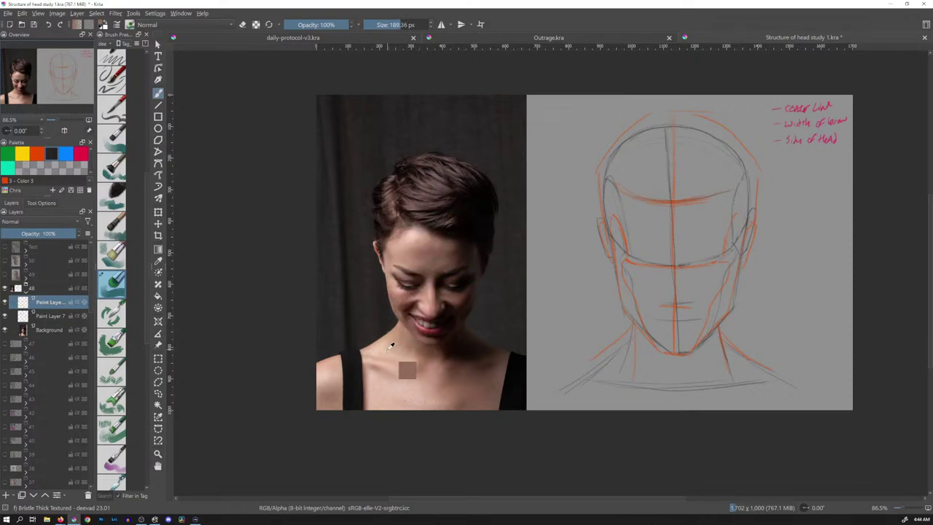
pyautogui.moveTo(415, 259)
pyautogui.mouseDown()
pyautogui.moveTo(441, 339)
pyautogui.moveTo(412, 240)
pyautogui.moveTo(419, 218)
pyautogui.mouseUp()
pyautogui.press('[')
pyautogui.press('[')
pyautogui.press('[')
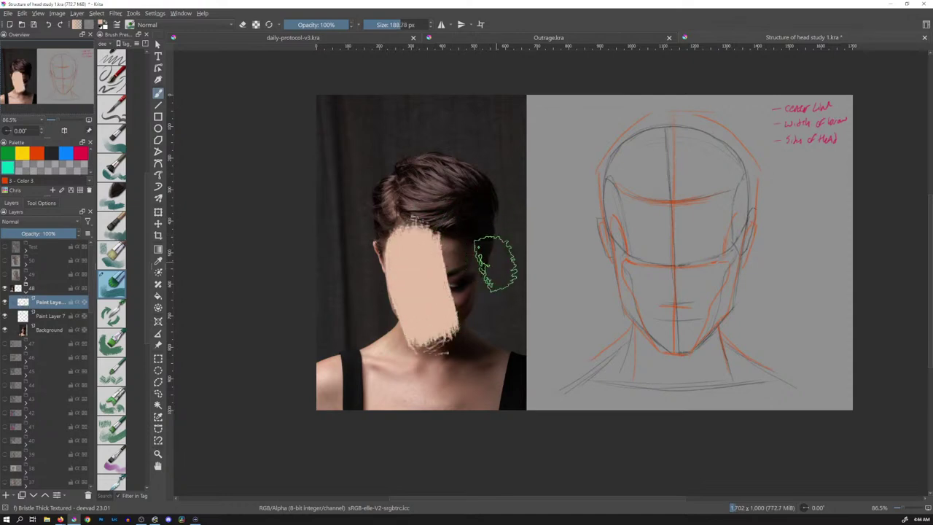
pyautogui.keyDown('ctrl'); pyautogui.click(480, 276); pyautogui.keyUp('ctrl')
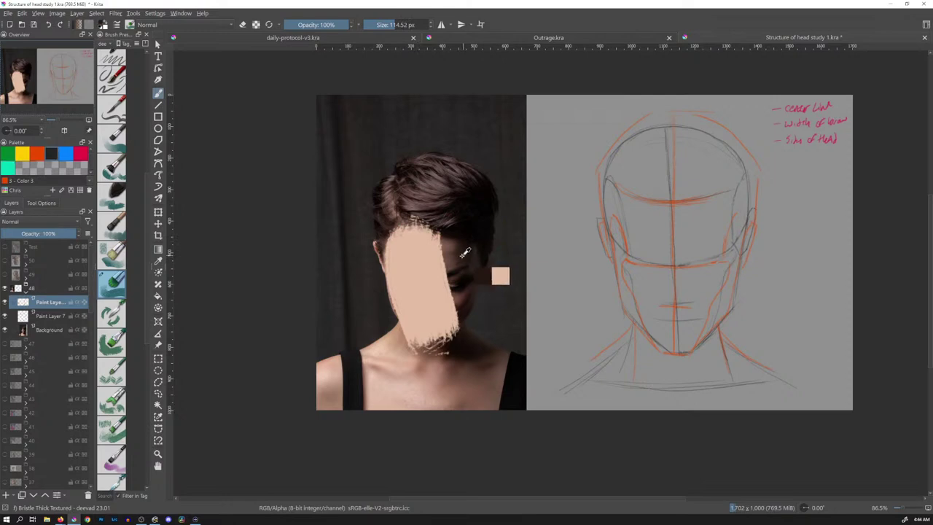
pyautogui.moveTo(456, 237)
pyautogui.mouseDown()
pyautogui.moveTo(462, 316)
pyautogui.moveTo(457, 241)
pyautogui.moveTo(460, 314)
pyautogui.mouseUp()
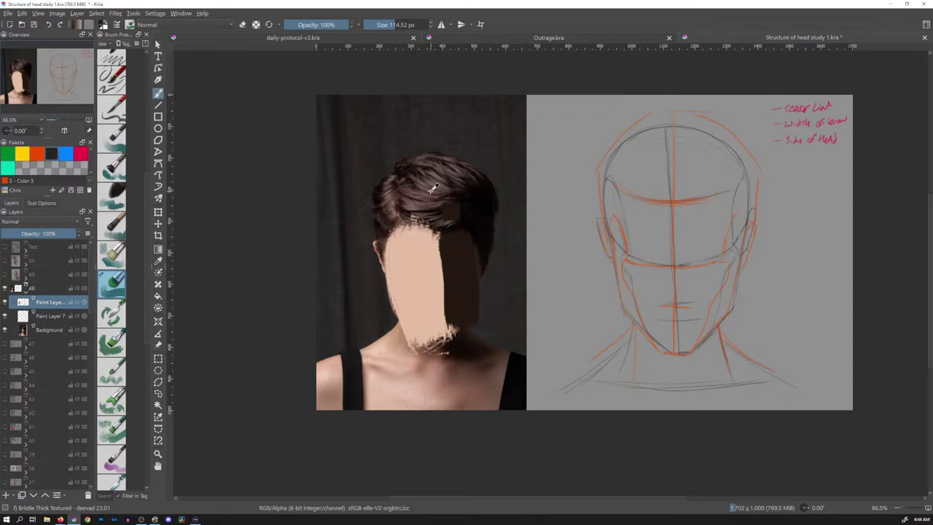
pyautogui.keyDown('ctrl'); pyautogui.click(459, 195); pyautogui.keyUp('ctrl')
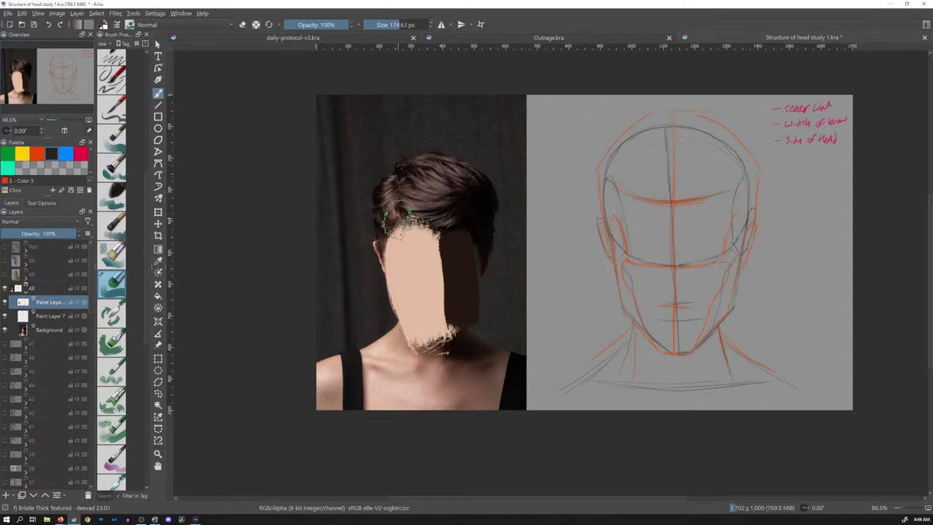
pyautogui.moveTo(405, 182)
pyautogui.mouseDown()
pyautogui.moveTo(443, 173)
pyautogui.moveTo(416, 202)
pyautogui.mouseUp()
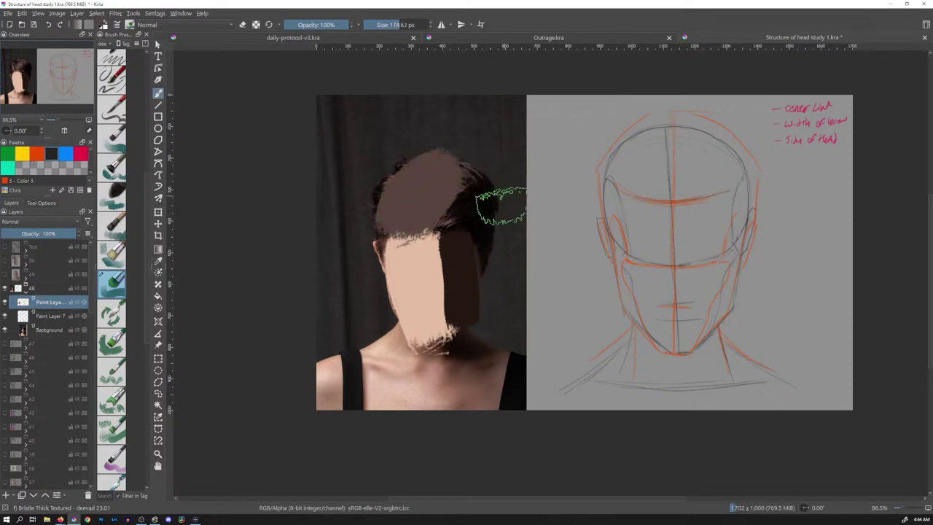
pyautogui.moveTo(459, 223)
pyautogui.mouseDown()
pyautogui.moveTo(475, 191)
pyautogui.moveTo(479, 248)
pyautogui.mouseUp()
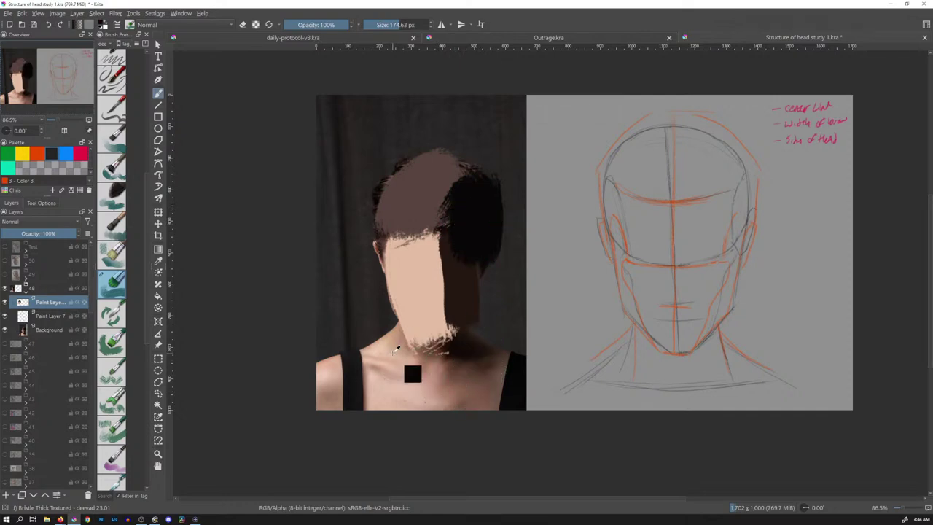
pyautogui.keyDown('ctrl'); pyautogui.click(421, 374); pyautogui.keyUp('ctrl')
pyautogui.moveTo(397, 346)
pyautogui.mouseDown()
pyautogui.moveTo(384, 392)
pyautogui.moveTo(402, 364)
pyautogui.moveTo(412, 395)
pyautogui.moveTo(464, 352)
pyautogui.moveTo(445, 350)
pyautogui.moveTo(478, 349)
pyautogui.moveTo(463, 353)
pyautogui.moveTo(495, 382)
pyautogui.mouseUp()
pyautogui.keyDown('ctrl'); pyautogui.click(467, 375); pyautogui.keyUp('ctrl')
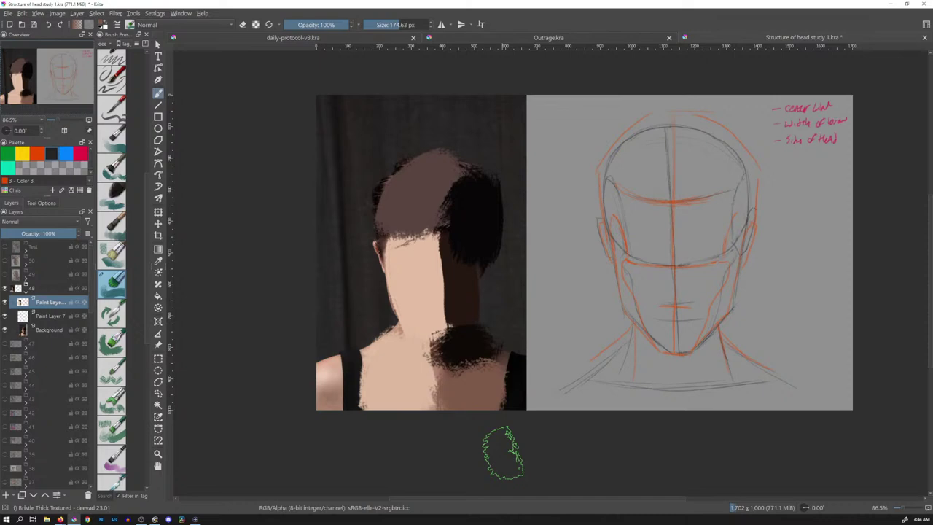
pyautogui.hotkey('ctrl', 'r')
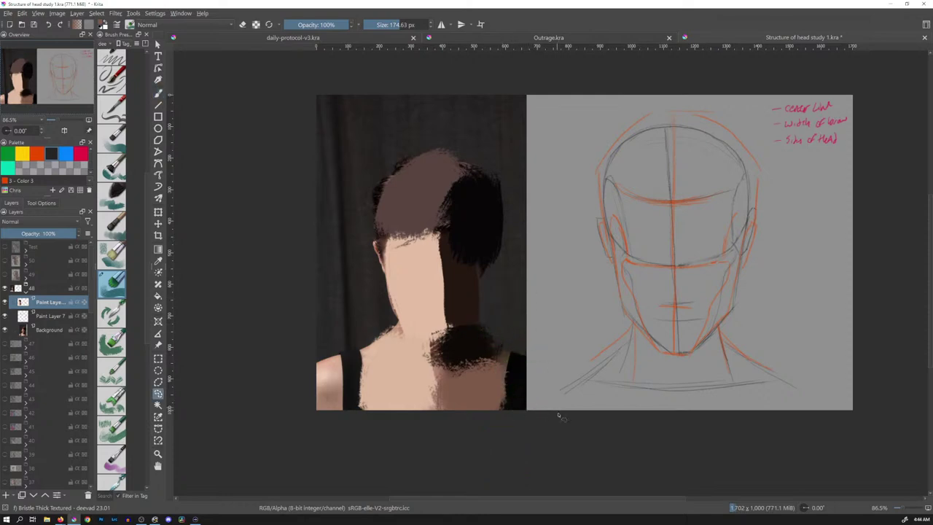
pyautogui.moveTo(527, 424)
pyautogui.mouseDown()
pyautogui.moveTo(544, 211)
pyautogui.moveTo(484, 119)
pyautogui.moveTo(345, 158)
pyautogui.moveTo(325, 437)
pyautogui.moveTo(537, 463)
pyautogui.mouseUp()
pyautogui.press('Delete')
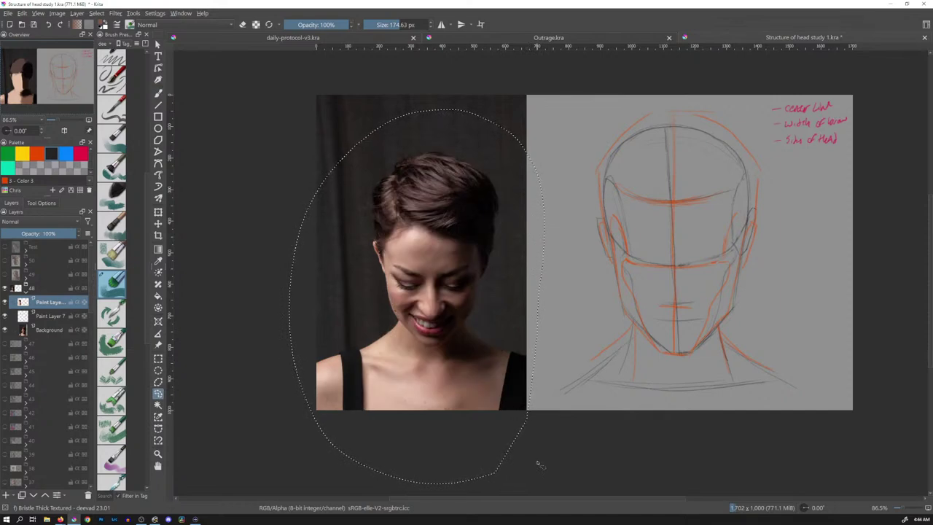
pyautogui.hotkey('ctrl', 'shift', 'a')
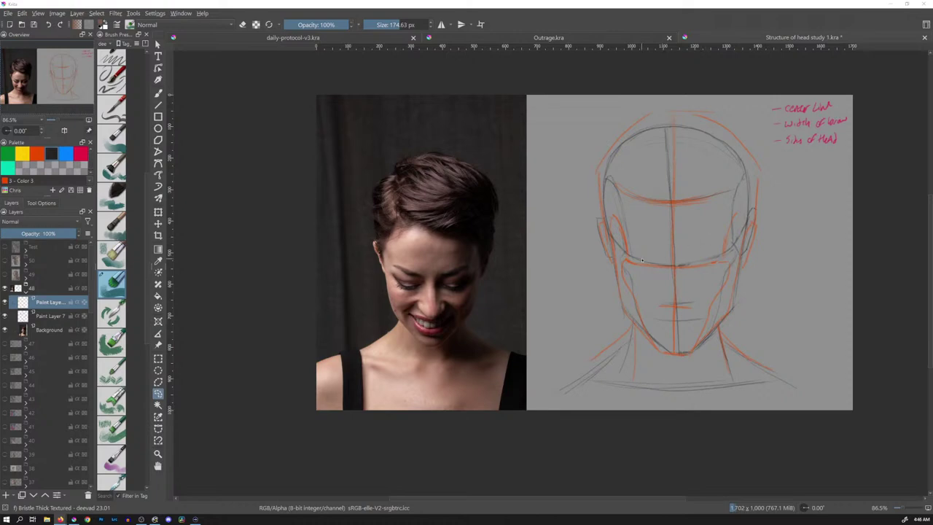
# Set black as the colour and use the thin pencil preset from the Drawing tag.
pyautogui.click(38, 156)
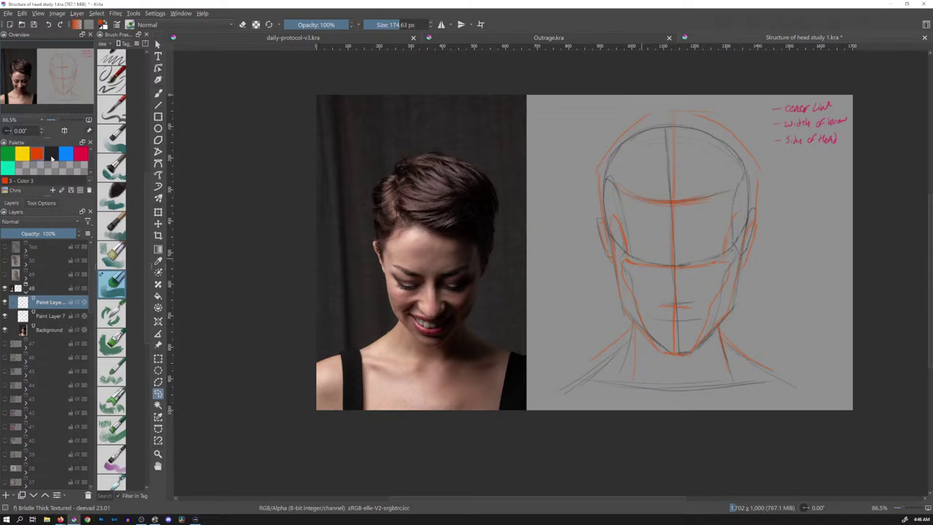
pyautogui.click(52, 155)
pyautogui.click(108, 43)
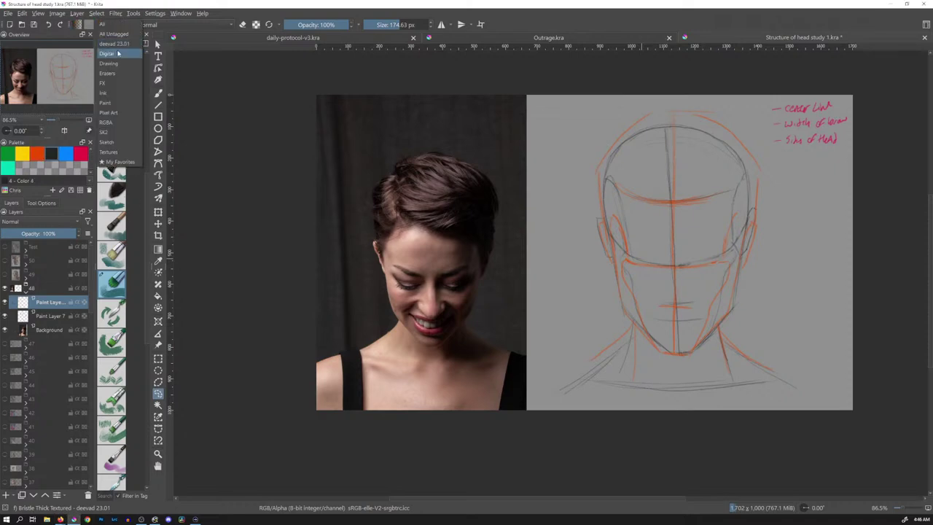
pyautogui.click(129, 162)
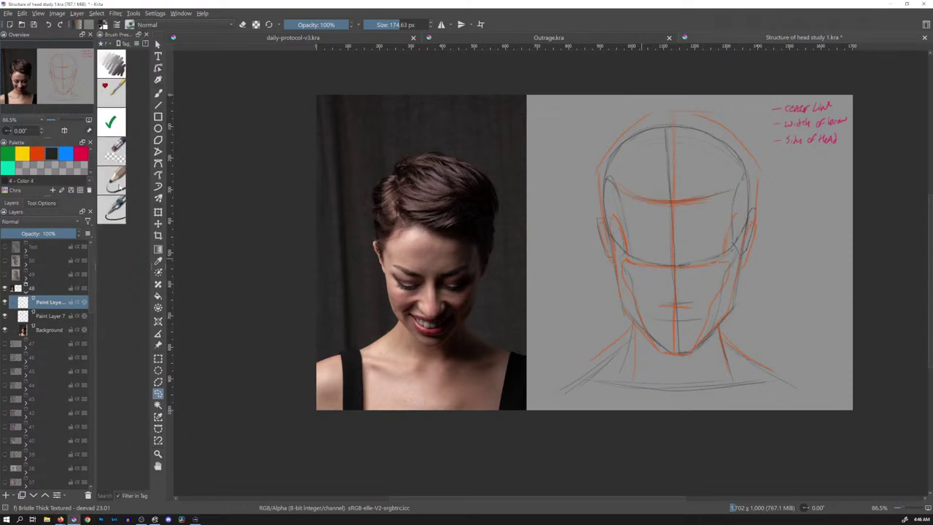
pyautogui.click(120, 180)
pyautogui.press('b')
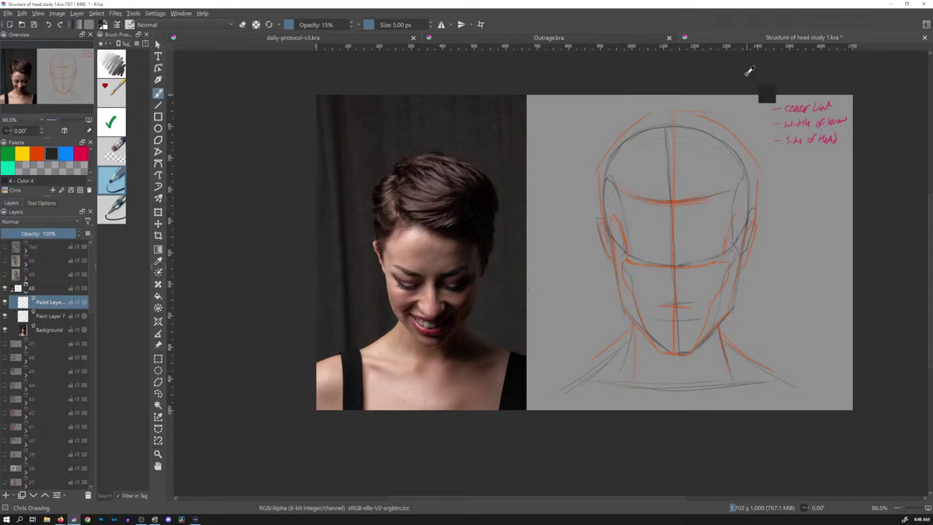
# Save, then expand and show group 49 with the man's photo, selecting its paint layer.
pyautogui.hotkey('ctrl', 's')
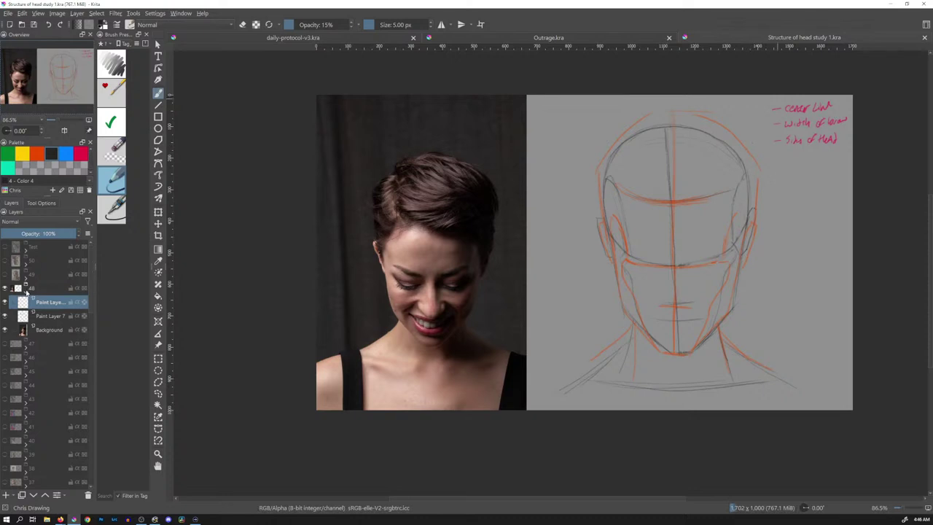
pyautogui.click(27, 293)
pyautogui.click(27, 281)
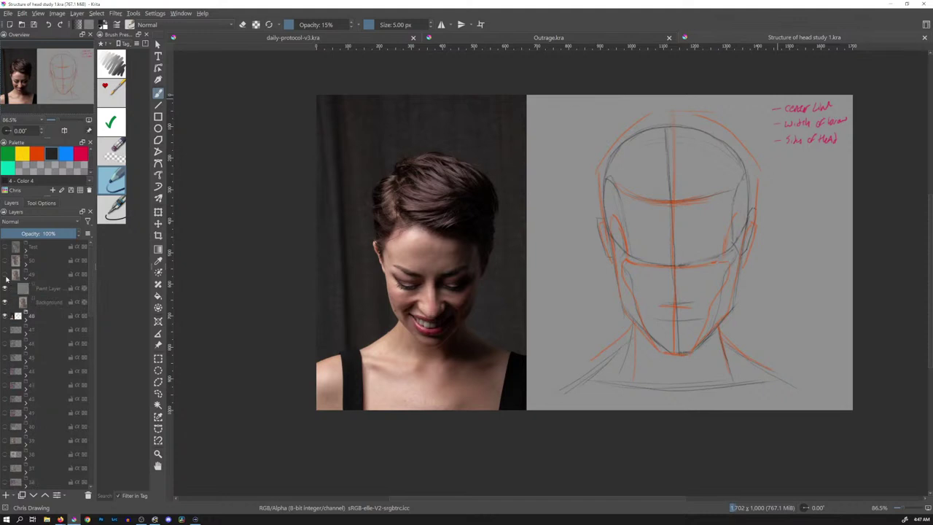
pyautogui.click(6, 276)
pyautogui.click(47, 288)
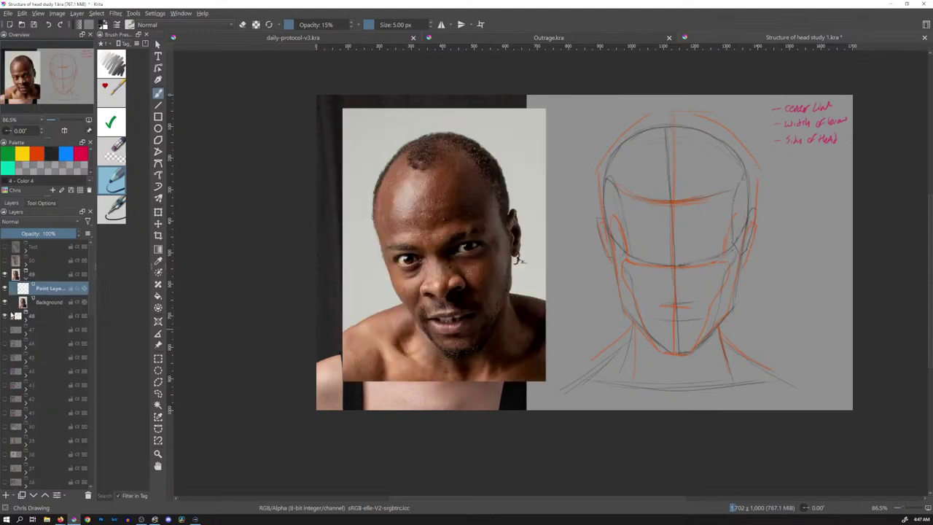
# Hide group 48 and draw a long horizontal line with tick marks at both ends.
pyautogui.click(7, 315)
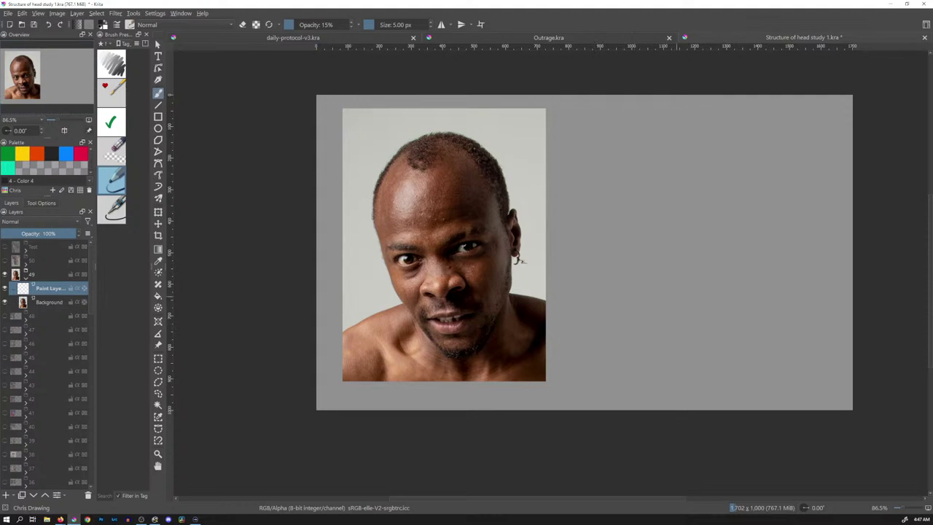
pyautogui.moveTo(574, 111); pyautogui.dragTo(575, 140)
pyautogui.moveTo(804, 106); pyautogui.dragTo(804, 137)
pyautogui.moveTo(574, 127); pyautogui.dragTo(800, 116)
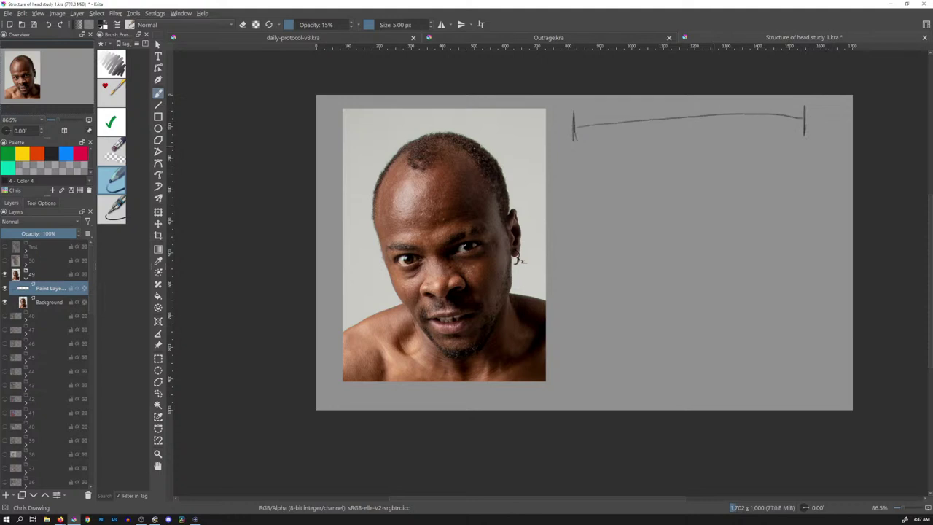
# Write PHOTO under the right tick, erase it, and return to the pen brush.
pyautogui.moveTo(786, 141); pyautogui.dragTo(816, 147)
pyautogui.click(112, 149)
pyautogui.moveTo(793, 148)
pyautogui.mouseDown()
pyautogui.moveTo(818, 145)
pyautogui.moveTo(785, 145)
pyautogui.moveTo(810, 151)
pyautogui.mouseUp()
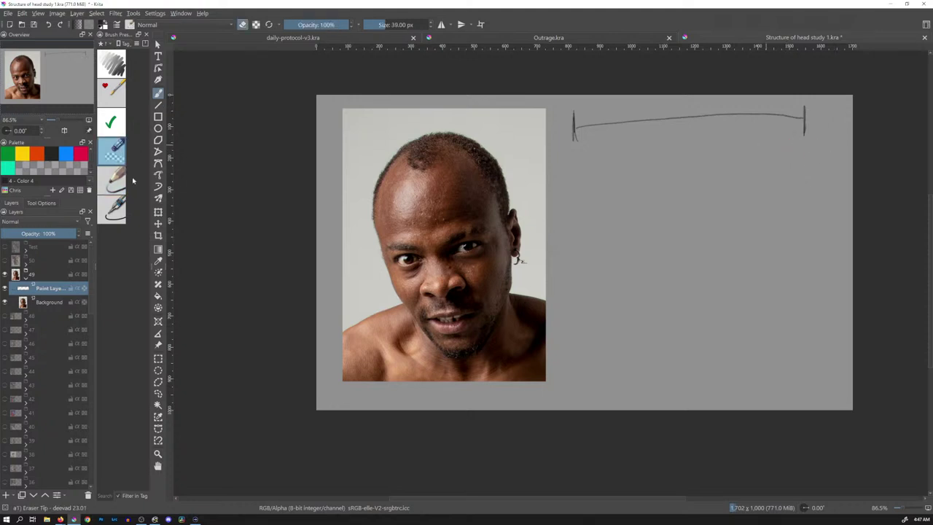
pyautogui.click(113, 181)
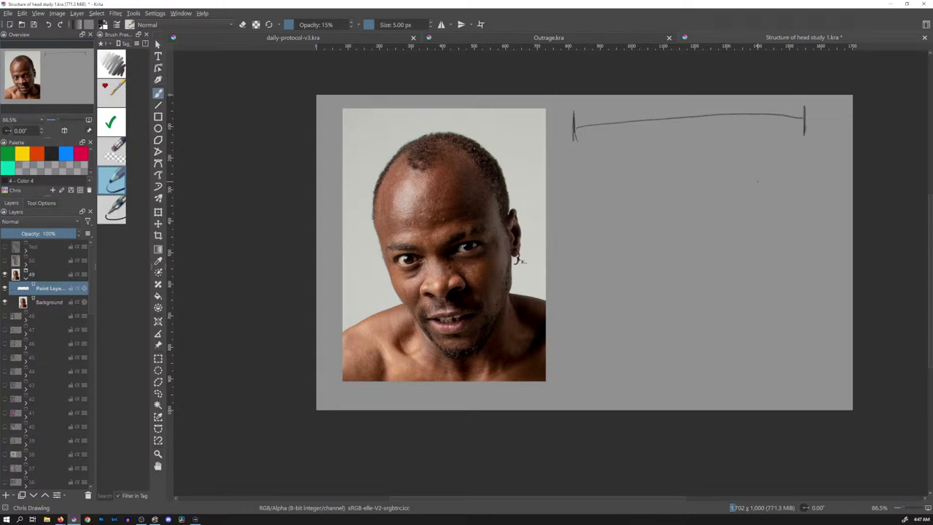
# Label the line PHOTO at its right end and ABSTRACT at its left end.
pyautogui.moveTo(794, 143); pyautogui.dragTo(794, 155)
pyautogui.moveTo(790, 144); pyautogui.dragTo(813, 151)
pyautogui.moveTo(561, 162); pyautogui.dragTo(586, 153)
# Draw two small circles side by side near the middle of the line.
pyautogui.moveTo(685, 112); pyautogui.dragTo(685, 127)
pyautogui.hotkey('ctrl', 'z')
pyautogui.moveTo(683, 125)
pyautogui.mouseDown()
pyautogui.moveTo(689, 113)
pyautogui.moveTo(686, 126)
pyautogui.mouseUp()
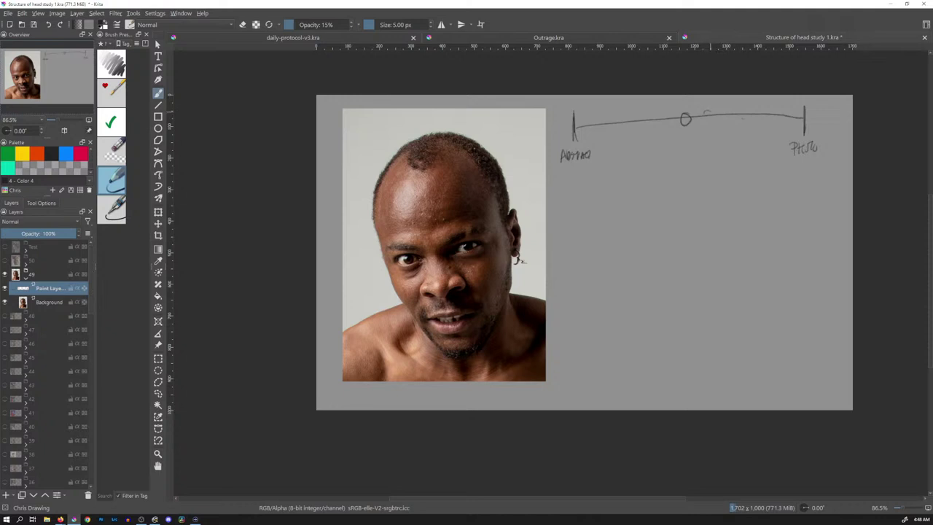
pyautogui.moveTo(706, 112)
pyautogui.mouseDown()
pyautogui.moveTo(680, 136)
pyautogui.moveTo(695, 136)
pyautogui.mouseUp()
pyautogui.click(38, 155)
pyautogui.click(114, 130)
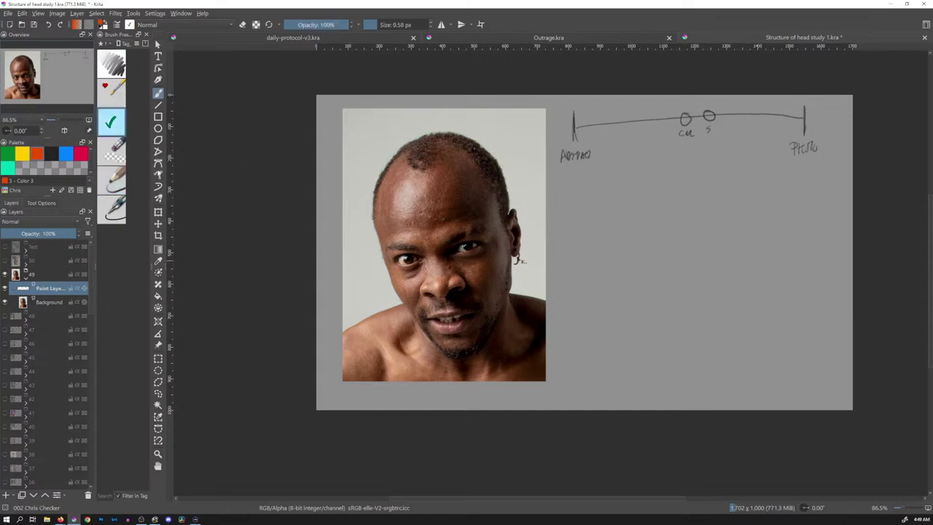
pyautogui.click(123, 188)
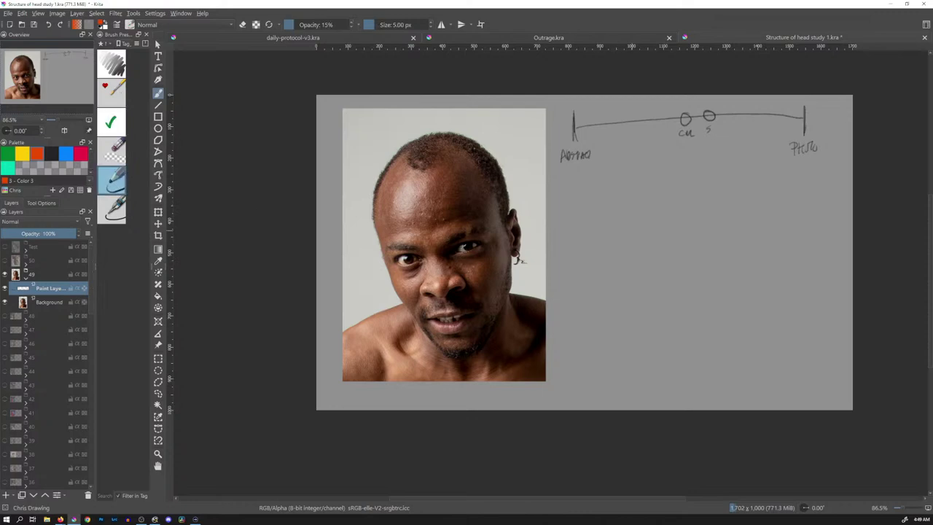
pyautogui.moveTo(373, 25); pyautogui.dragTo(395, 25)
pyautogui.moveTo(660, 187); pyautogui.dragTo(579, 297)
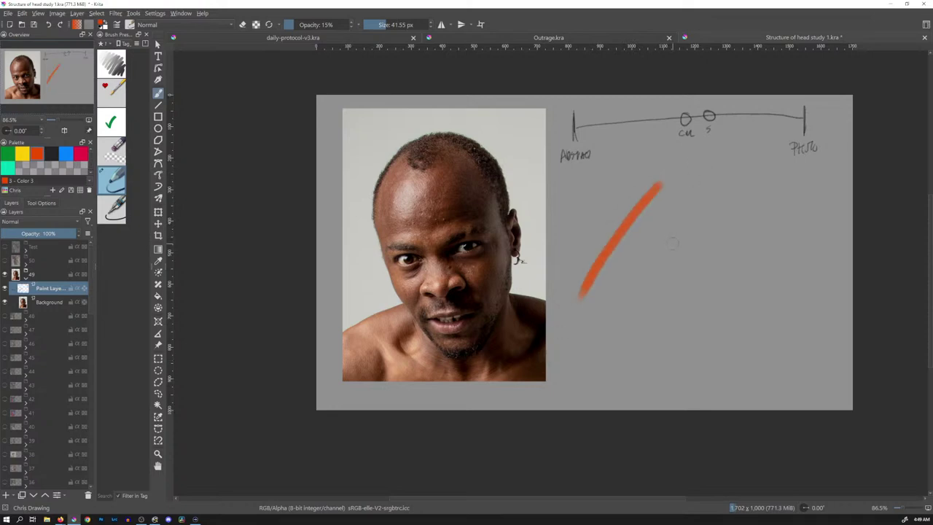
pyautogui.hotkey('ctrl', 'z')
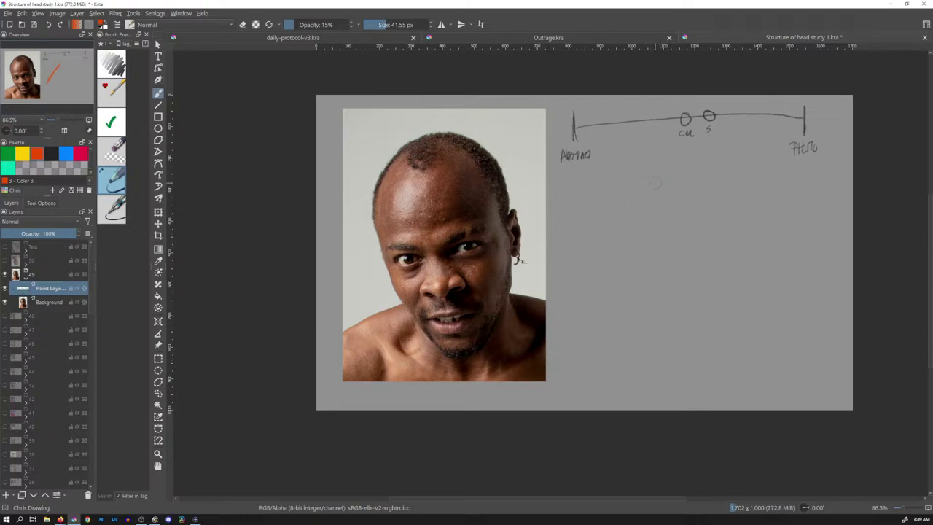
pyautogui.moveTo(659, 181); pyautogui.dragTo(574, 300)
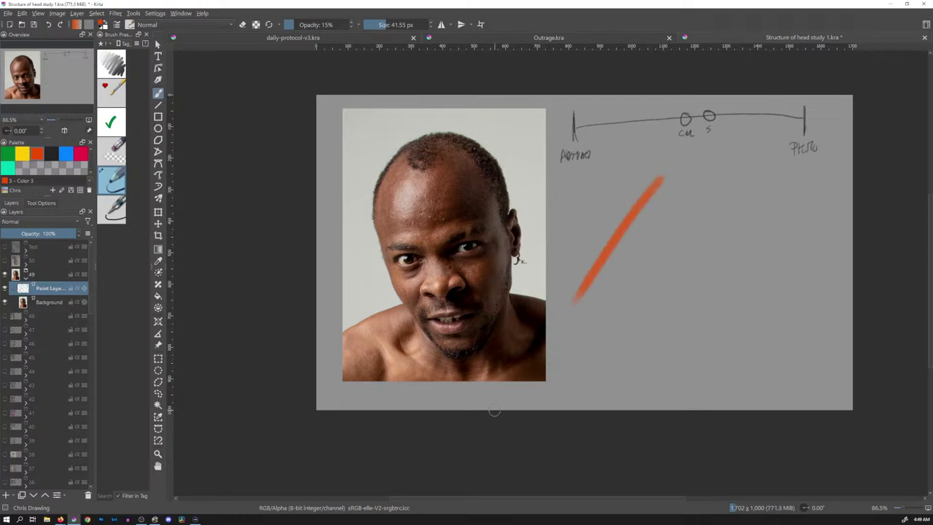
pyautogui.hotkey('ctrl', 'z')
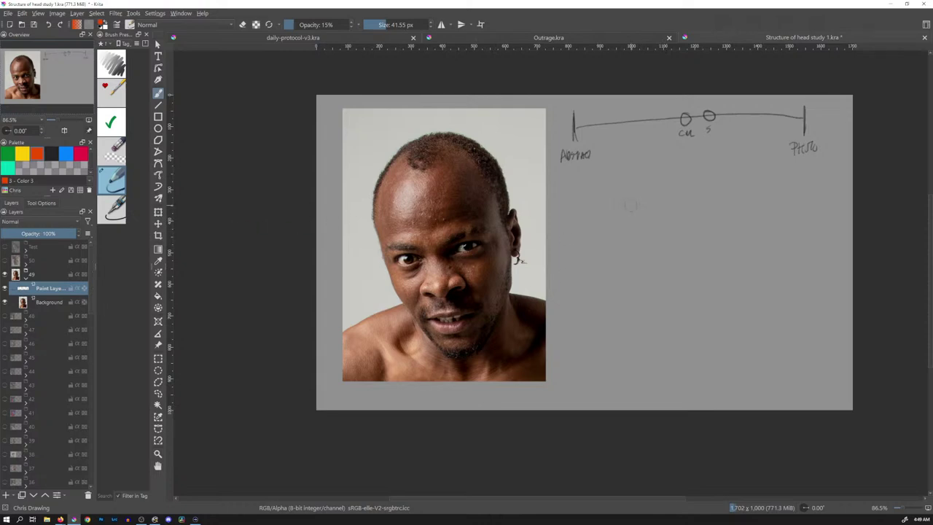
pyautogui.press('[')
pyautogui.click(51, 153)
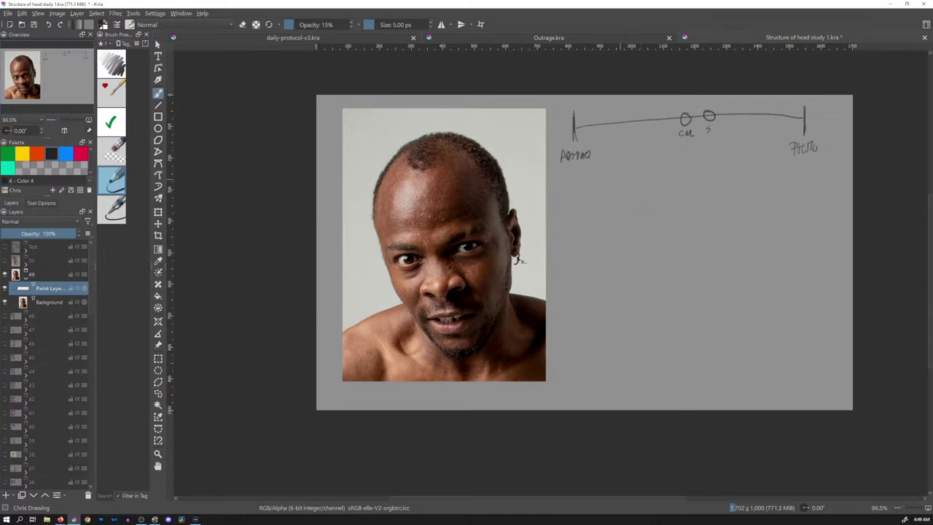
pyautogui.press('o')
pyautogui.moveTo(559, 179); pyautogui.dragTo(743, 183)
pyautogui.moveTo(845, 130)
pyautogui.mouseDown()
pyautogui.moveTo(695, 73)
pyautogui.moveTo(572, 86)
pyautogui.moveTo(558, 178)
pyautogui.moveTo(565, 183)
pyautogui.mouseUp()
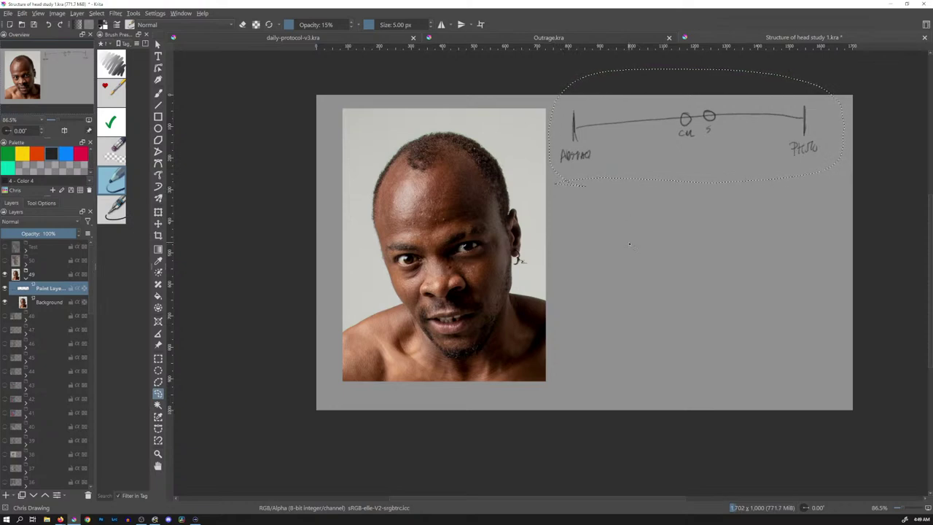
pyautogui.hotkey('ctrl', 'shift', 'a')
pyautogui.press('b')
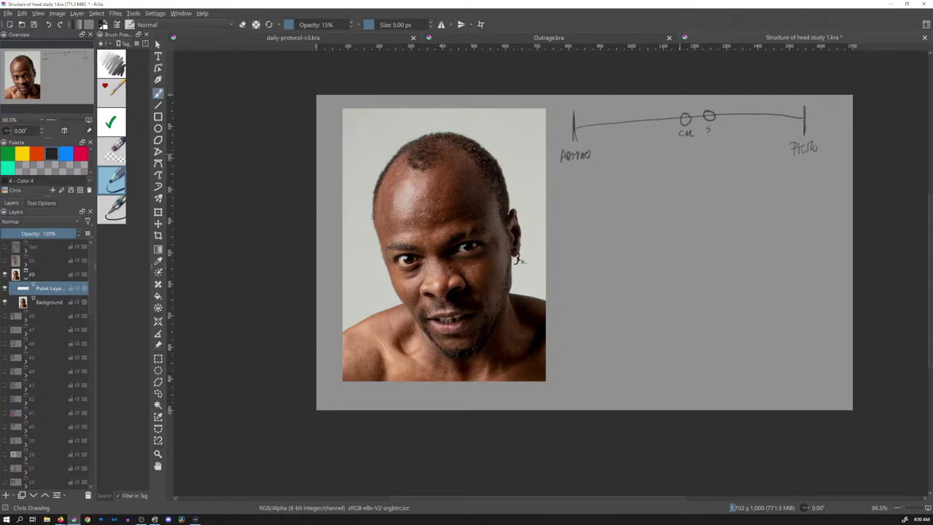
# Write ACCURATE ENOUGH beneath PHOTO and add a small circle near the line's right end.
pyautogui.moveTo(785, 183)
pyautogui.mouseDown()
pyautogui.moveTo(790, 172)
pyautogui.moveTo(793, 181)
pyautogui.moveTo(851, 169)
pyautogui.mouseUp()
pyautogui.moveTo(781, 111)
pyautogui.mouseDown()
pyautogui.moveTo(789, 121)
pyautogui.moveTo(784, 110)
pyautogui.mouseUp()
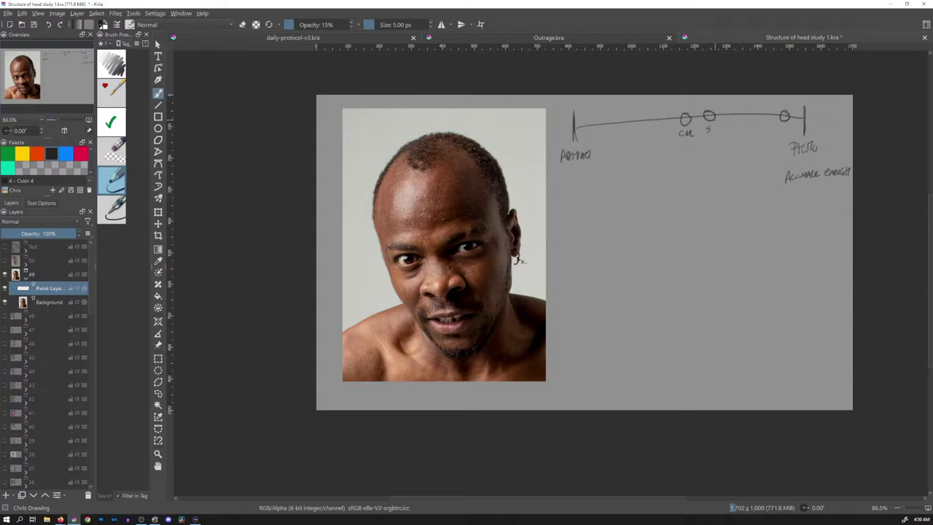
pyautogui.hotkey('ctrl', 'shift', 'Tab')
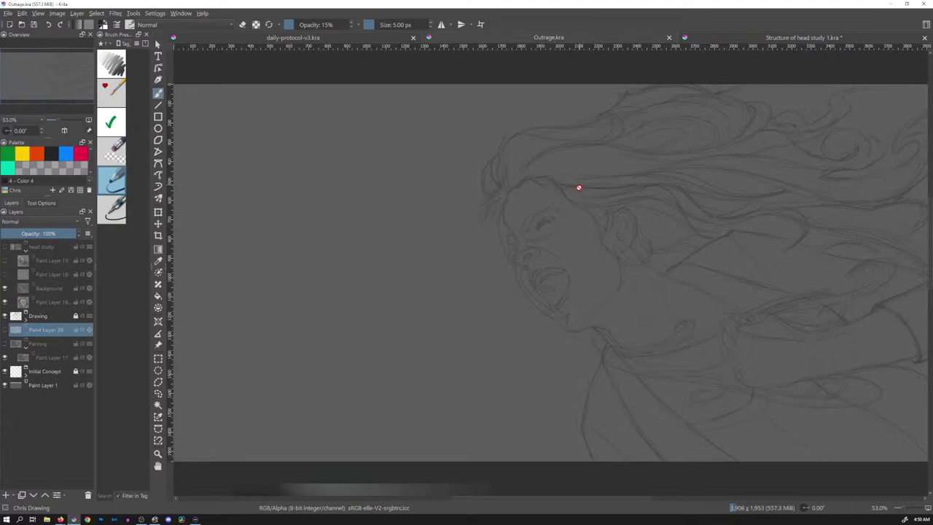
pyautogui.moveTo(581, 166)
pyautogui.mouseDown()
pyautogui.moveTo(593, 445)
pyautogui.moveTo(590, 433)
pyautogui.mouseUp()
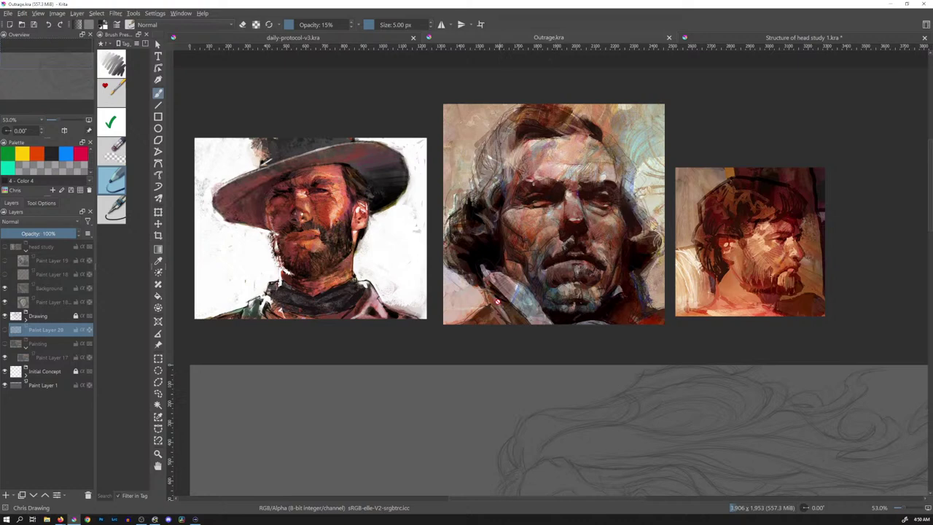
pyautogui.click(772, 40)
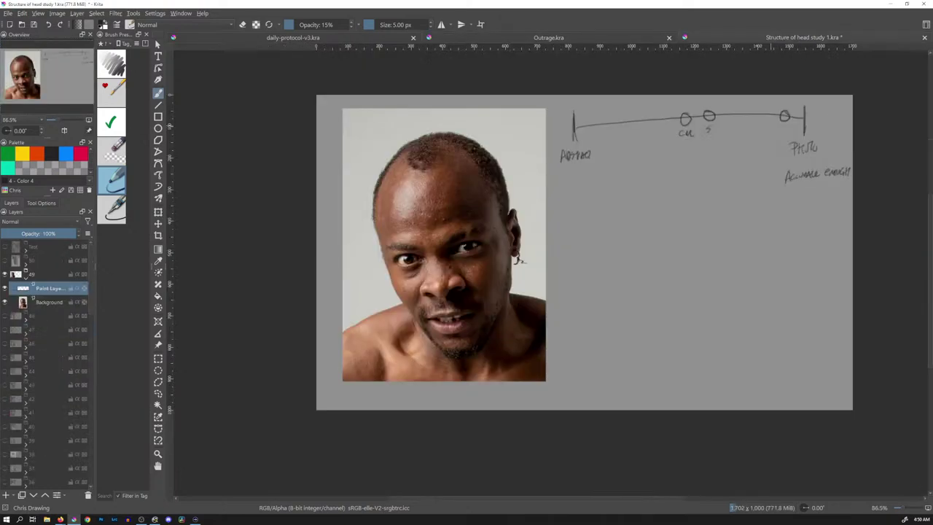
# Add arrows and a leftmost circle to the scale, then lasso the whole diagram with Freehand Selection.
pyautogui.moveTo(752, 126)
pyautogui.mouseDown()
pyautogui.moveTo(776, 124)
pyautogui.moveTo(755, 131)
pyautogui.mouseUp()
pyautogui.scroll(4, 672, 194)
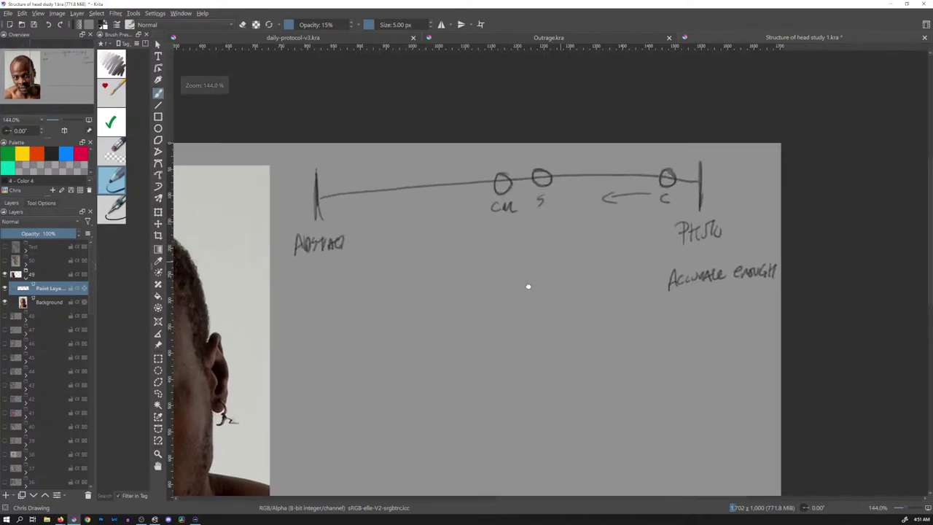
pyautogui.moveTo(527, 285); pyautogui.dragTo(554, 256)
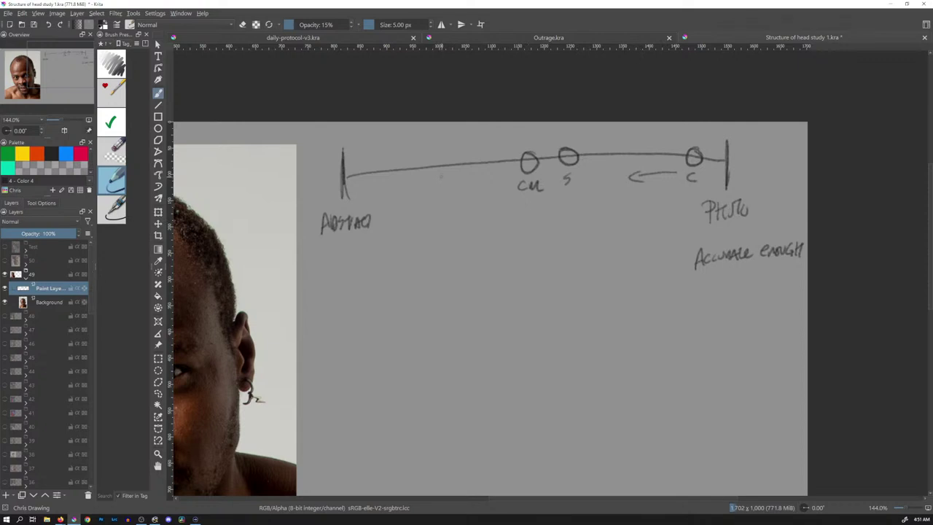
pyautogui.moveTo(427, 159)
pyautogui.mouseDown()
pyautogui.moveTo(422, 168)
pyautogui.moveTo(428, 160)
pyautogui.mouseUp()
pyautogui.moveTo(427, 190); pyautogui.dragTo(456, 186)
pyautogui.hotkey('ctrl', 'shift', 'r')
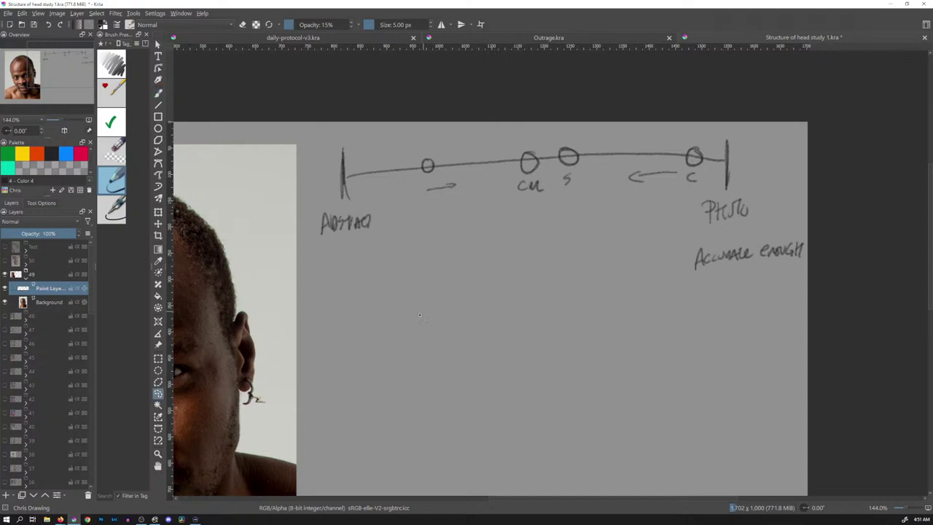
pyautogui.moveTo(379, 324)
pyautogui.mouseDown()
pyautogui.moveTo(817, 284)
pyautogui.moveTo(809, 109)
pyautogui.moveTo(393, 83)
pyautogui.moveTo(319, 288)
pyautogui.moveTo(399, 330)
pyautogui.mouseUp()
# Erase the selected diagram, zoom out to the portrait, and float the Carol Marine gallery over Krita.
pyautogui.press('Delete')
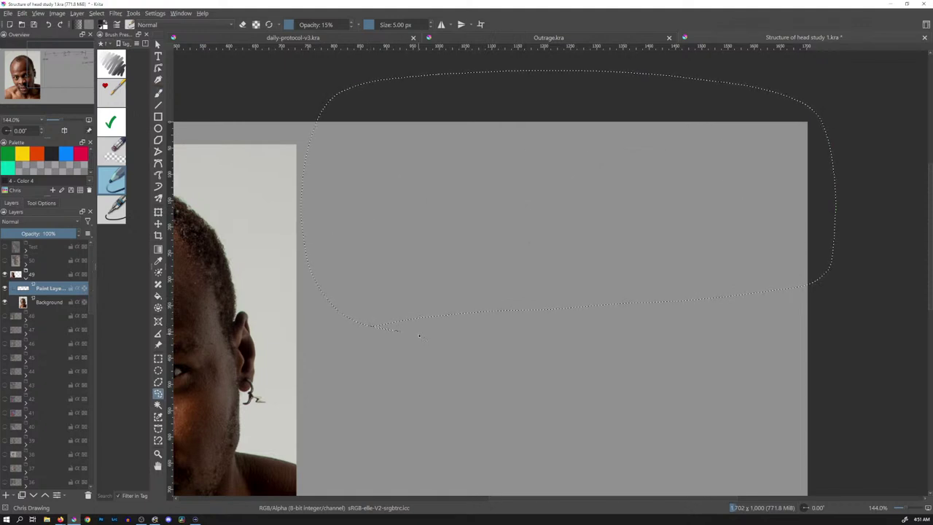
pyautogui.hotkey('ctrl', 'shift', 'a')
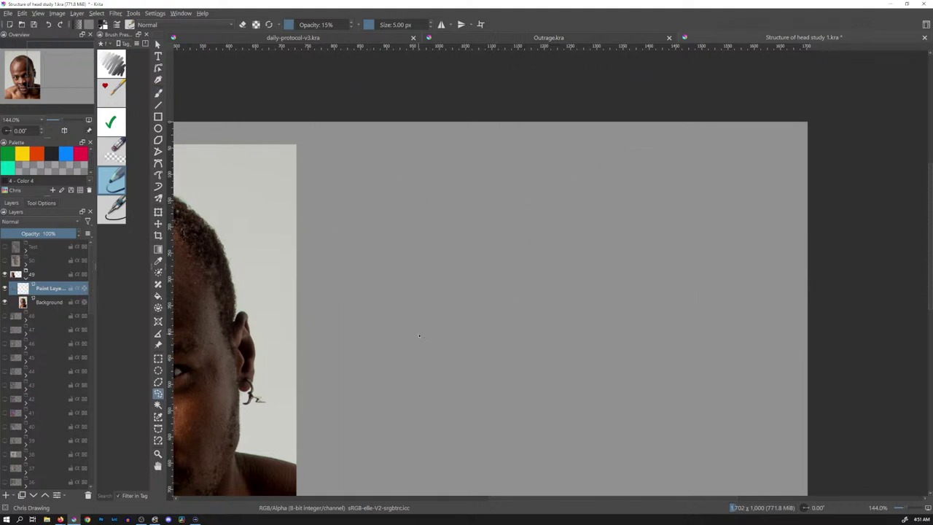
pyautogui.press('-')
pyautogui.press('-')
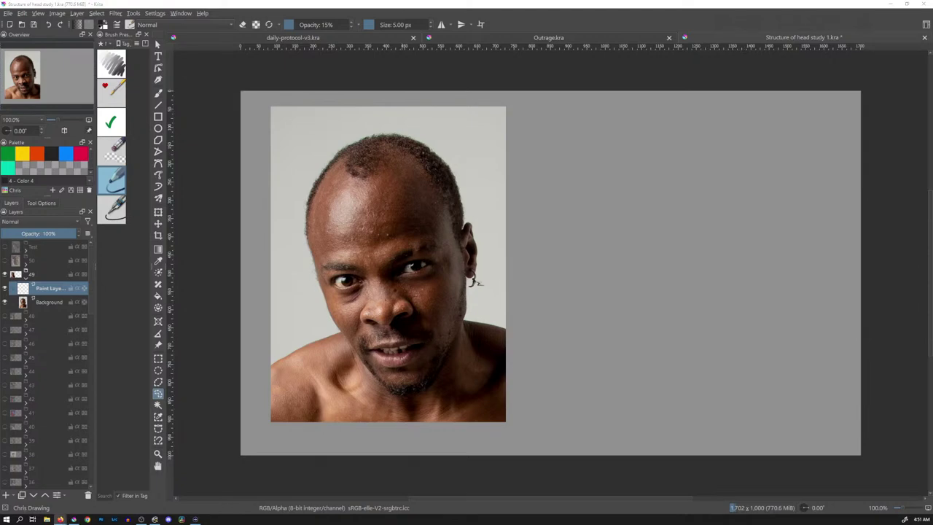
pyautogui.hotkey('alt', 'Tab')
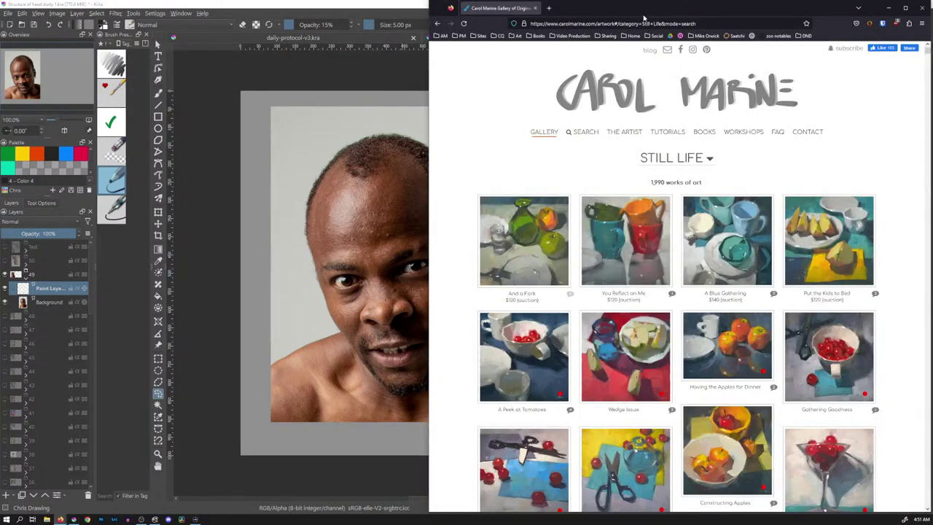
pyautogui.moveTo(644, 18); pyautogui.dragTo(485, 23)
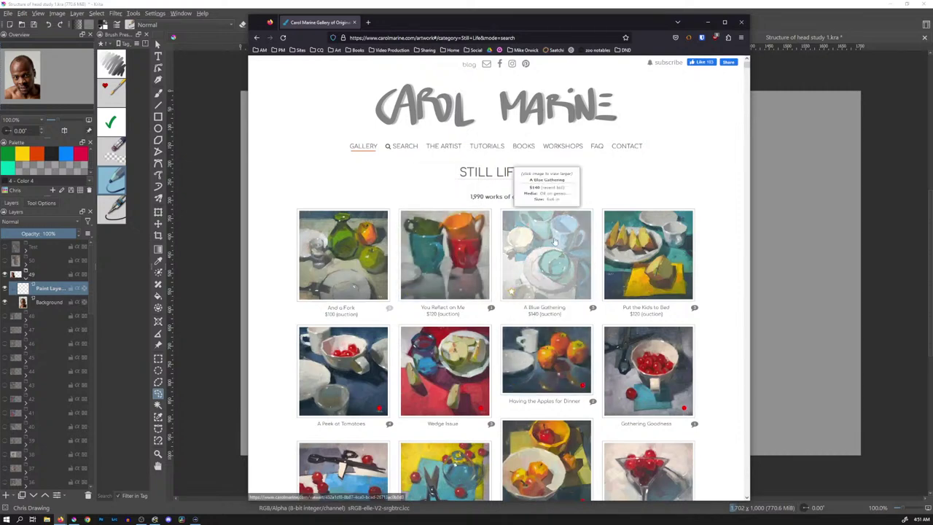
pyautogui.click(554, 243)
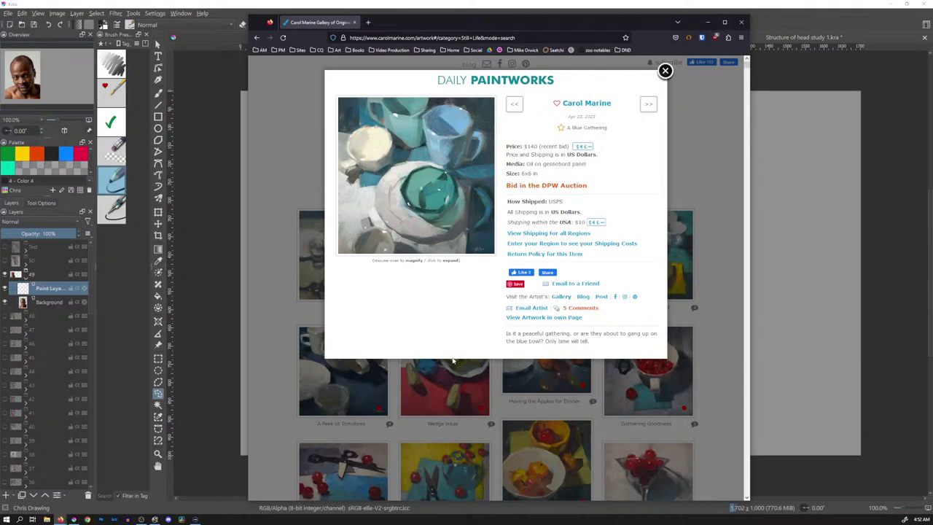
pyautogui.moveTo(450, 126)
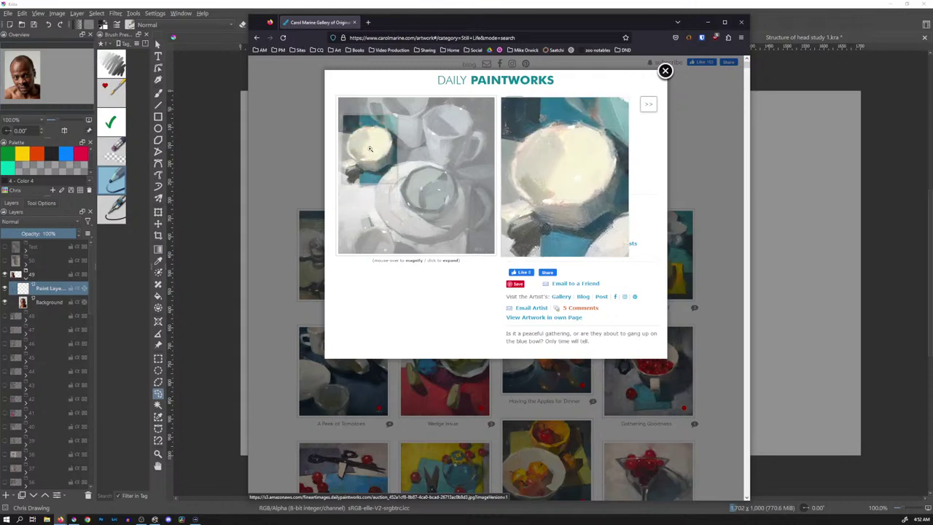
pyautogui.click(665, 71)
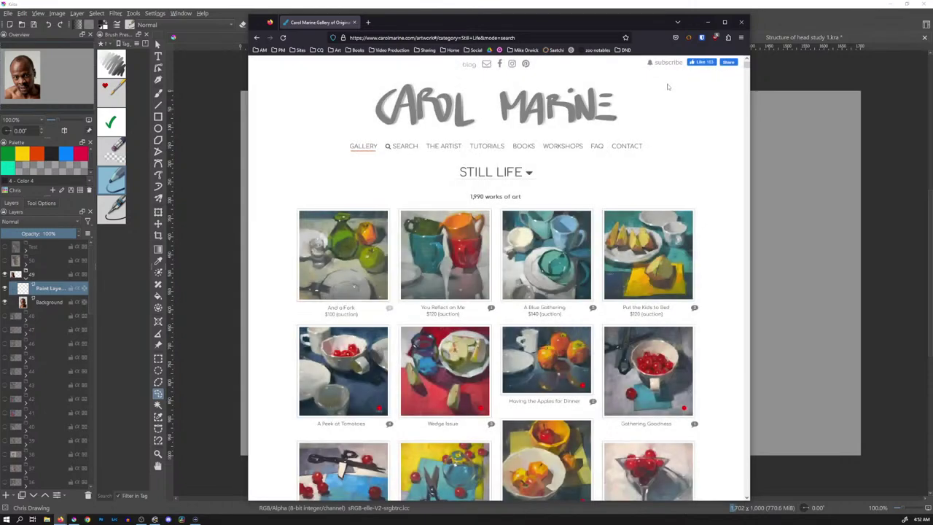
# Scroll down the still-life gallery and nudge the floating window slightly up and left.
pyautogui.scroll(-5, 746, 68)
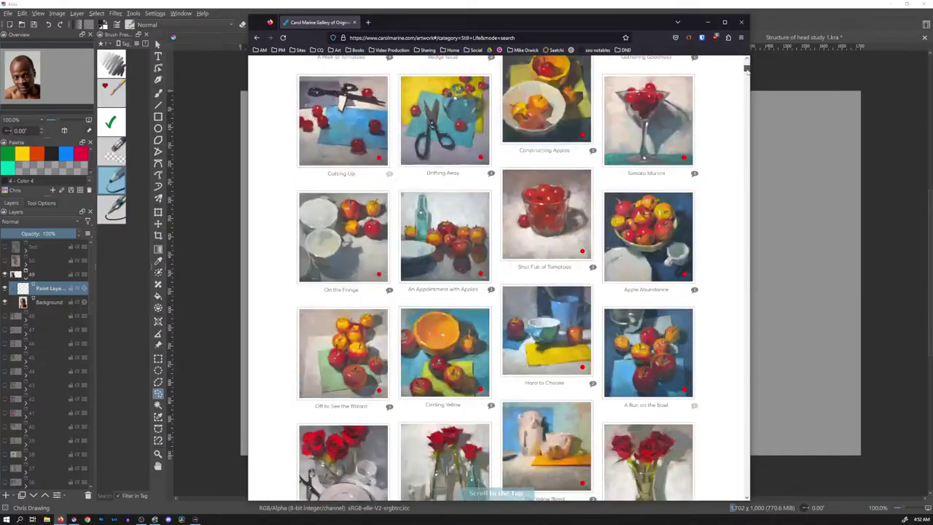
pyautogui.moveTo(745, 68)
pyautogui.mouseDown()
pyautogui.moveTo(743, 315)
pyautogui.moveTo(714, 443)
pyautogui.mouseUp()
pyautogui.scroll(-10, 685, 394)
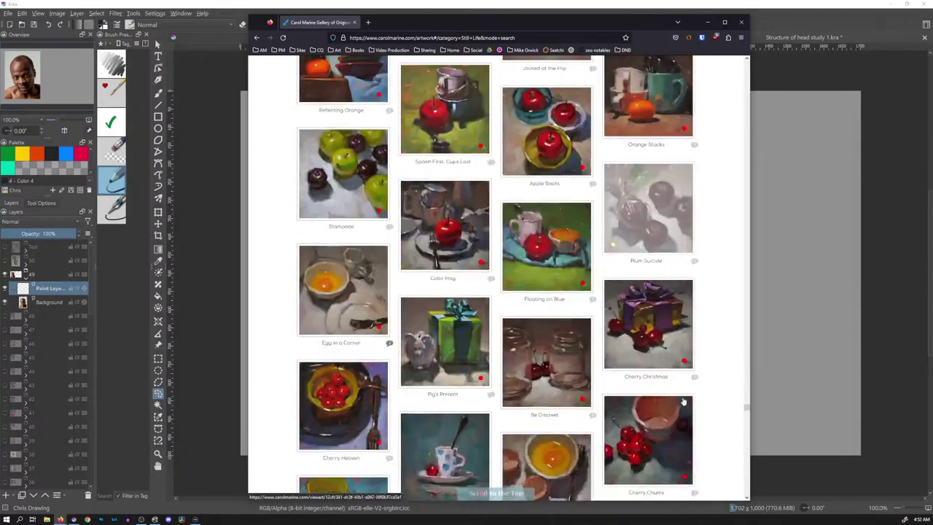
pyautogui.scroll(-10, 683, 392)
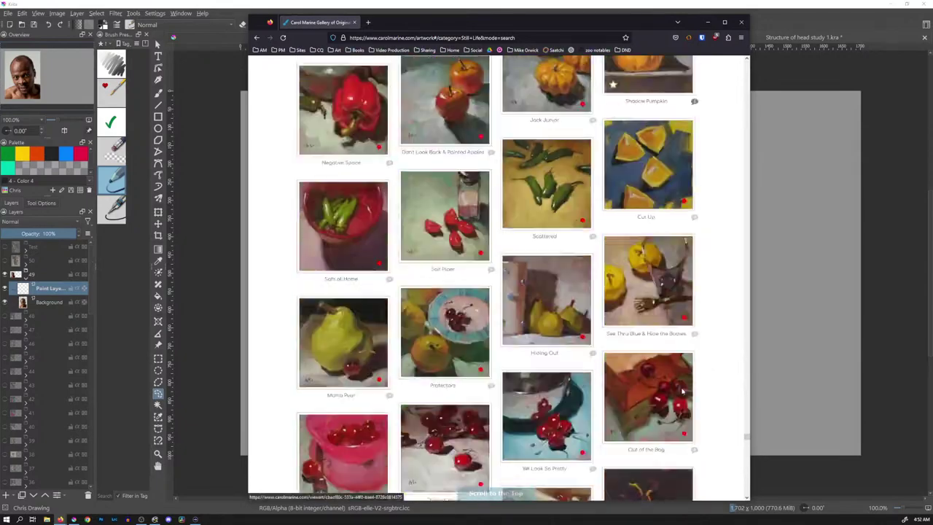
pyautogui.scroll(-10, 683, 391)
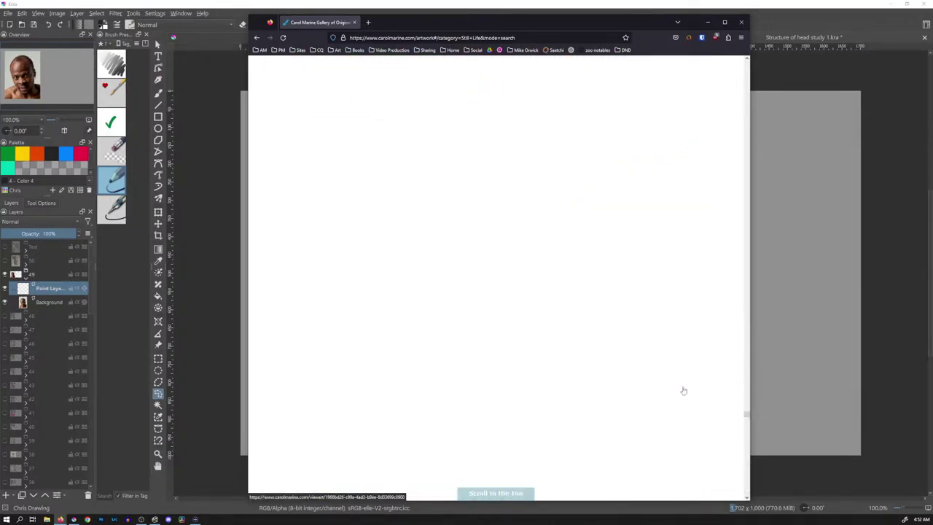
pyautogui.scroll(-10, 684, 391)
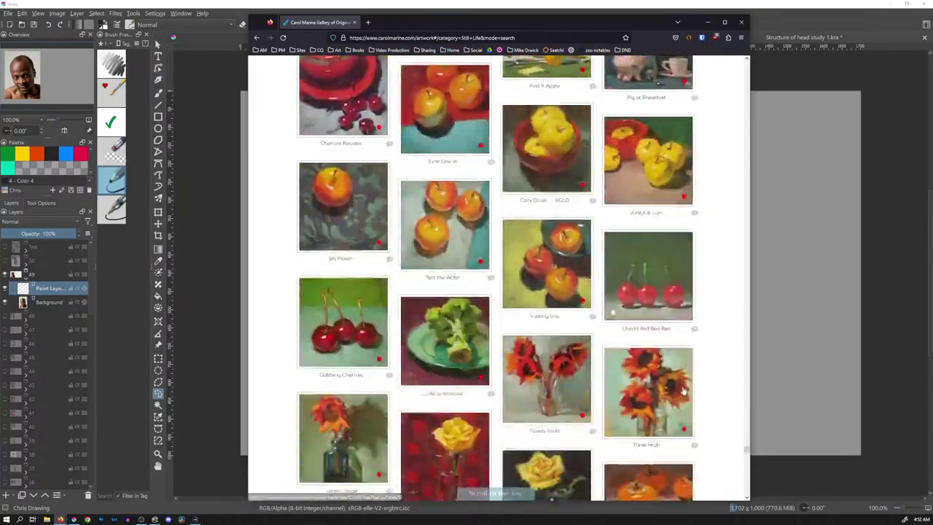
pyautogui.scroll(-10, 683, 391)
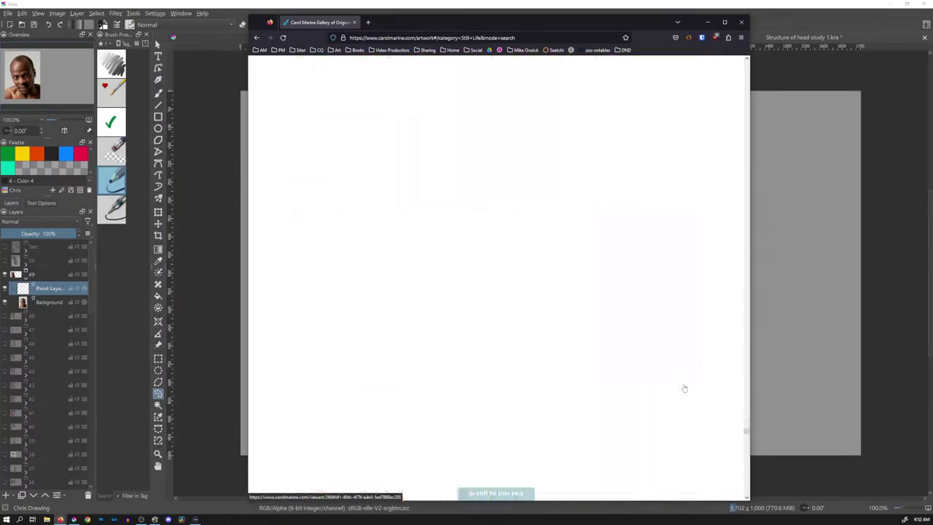
pyautogui.scroll(-10, 684, 389)
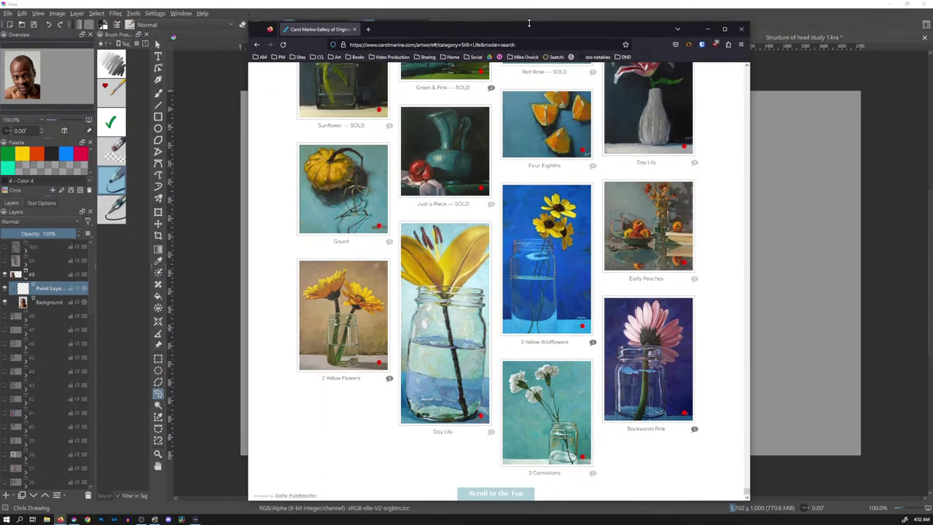
pyautogui.moveTo(529, 22); pyautogui.dragTo(519, 17)
pyautogui.moveTo(531, 128)
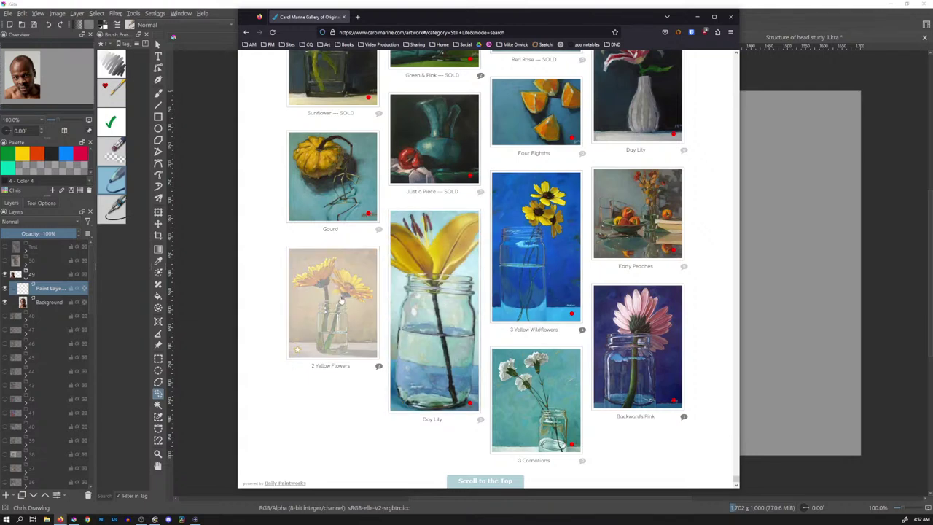
# Scroll back up the gallery to the Red Dream, Flee and Private Party paintings.
pyautogui.scroll(2, 533, 317)
pyautogui.scroll(5, 534, 317)
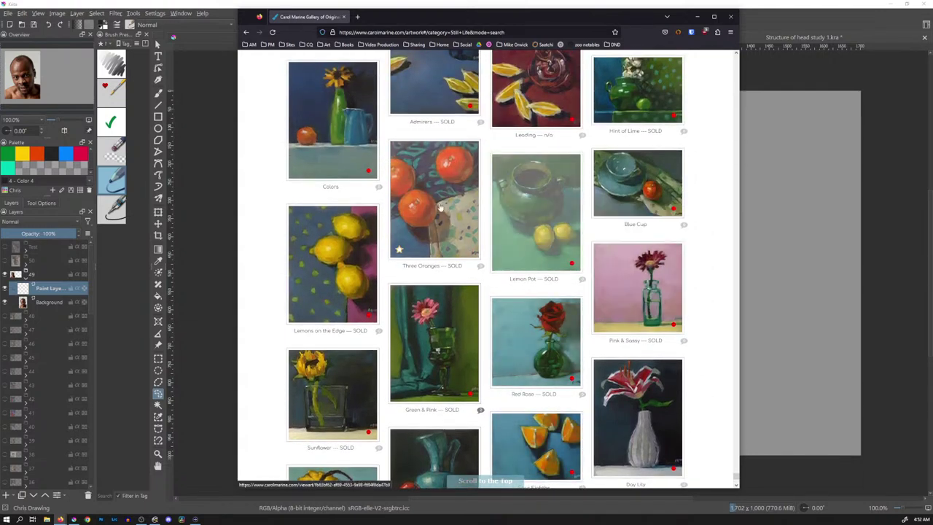
pyautogui.scroll(2, 526, 250)
pyautogui.scroll(6, 526, 250)
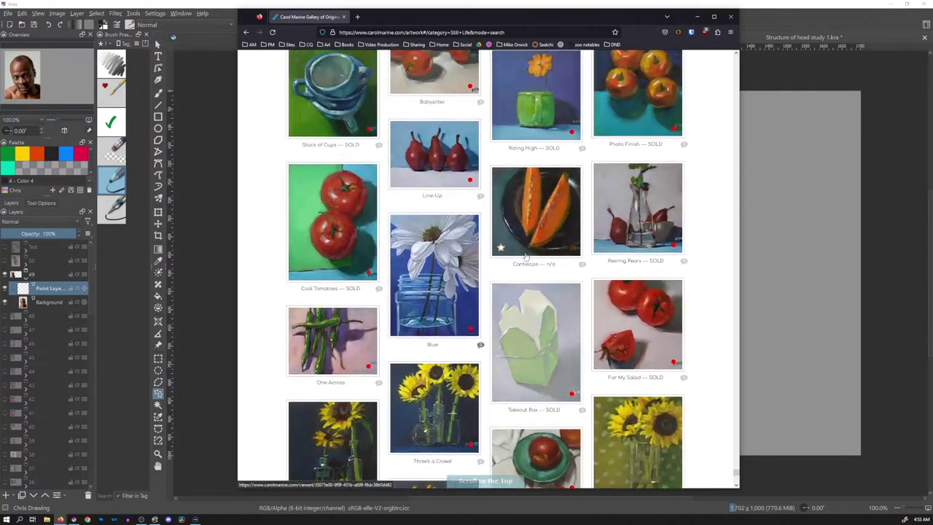
pyautogui.scroll(3, 505, 327)
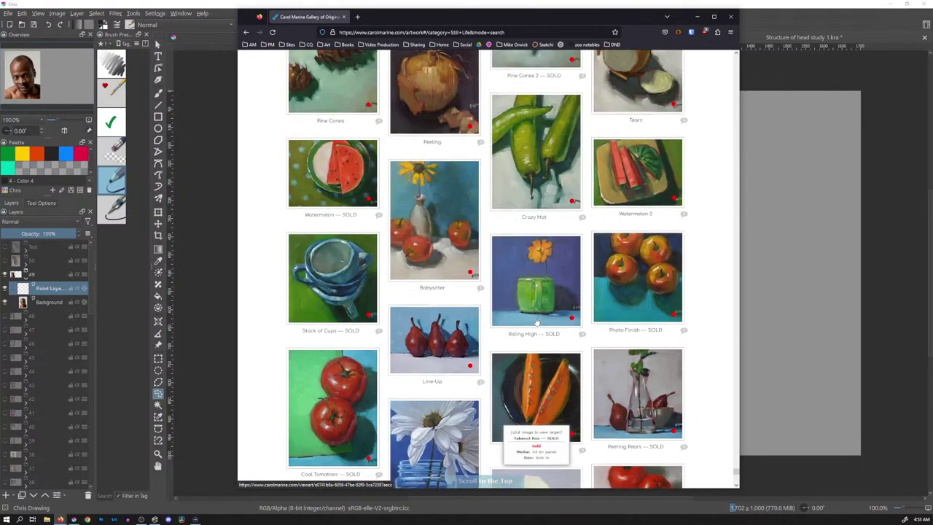
pyautogui.scroll(3, 536, 321)
pyautogui.scroll(3, 525, 322)
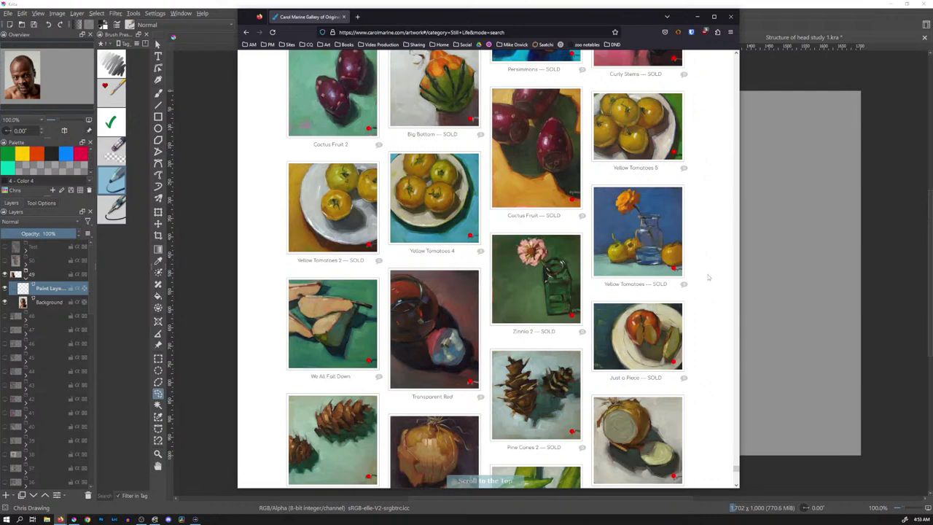
pyautogui.scroll(2, 708, 277)
pyautogui.scroll(3, 707, 277)
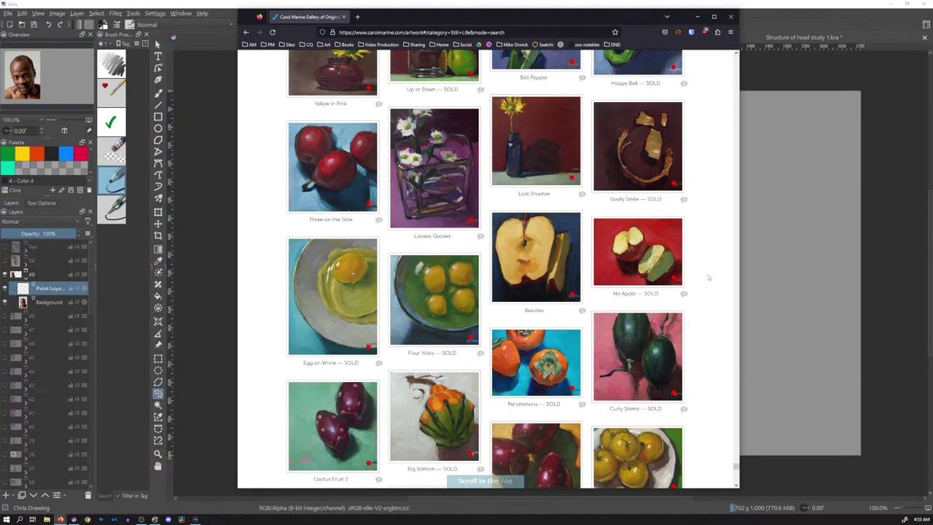
pyautogui.scroll(2, 707, 277)
pyautogui.scroll(3, 708, 277)
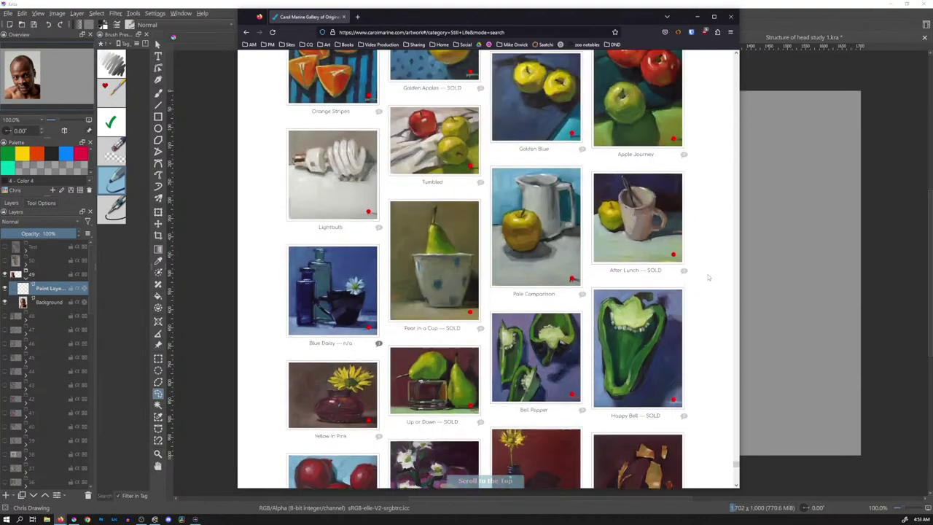
pyautogui.scroll(3, 707, 277)
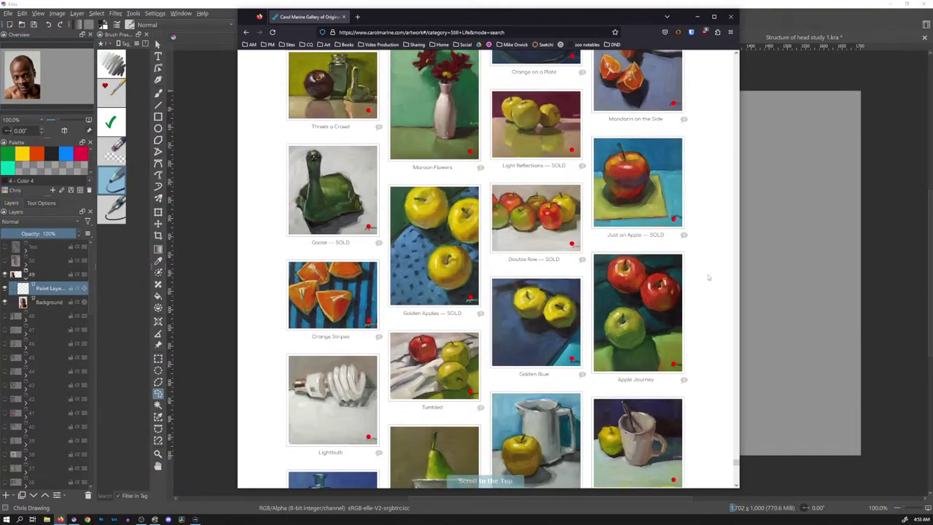
pyautogui.scroll(3, 708, 277)
pyautogui.scroll(3, 707, 277)
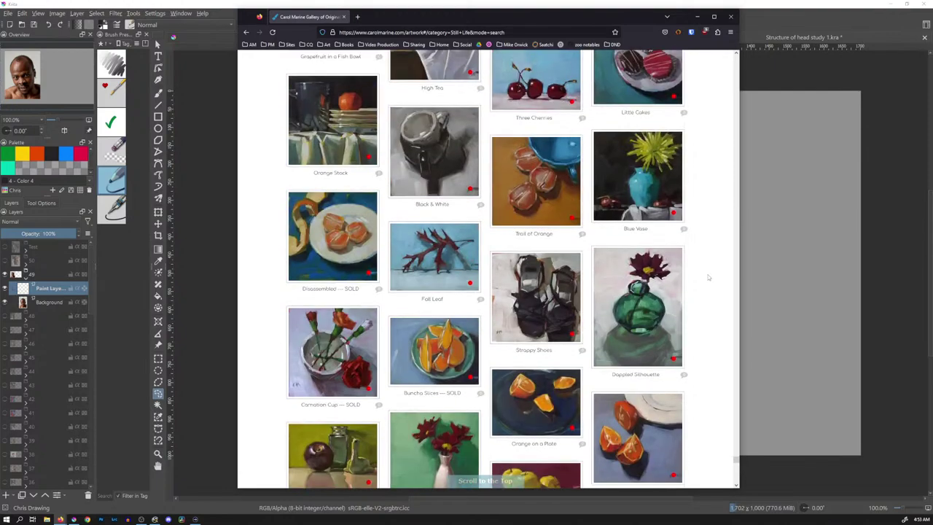
pyautogui.scroll(1, 708, 277)
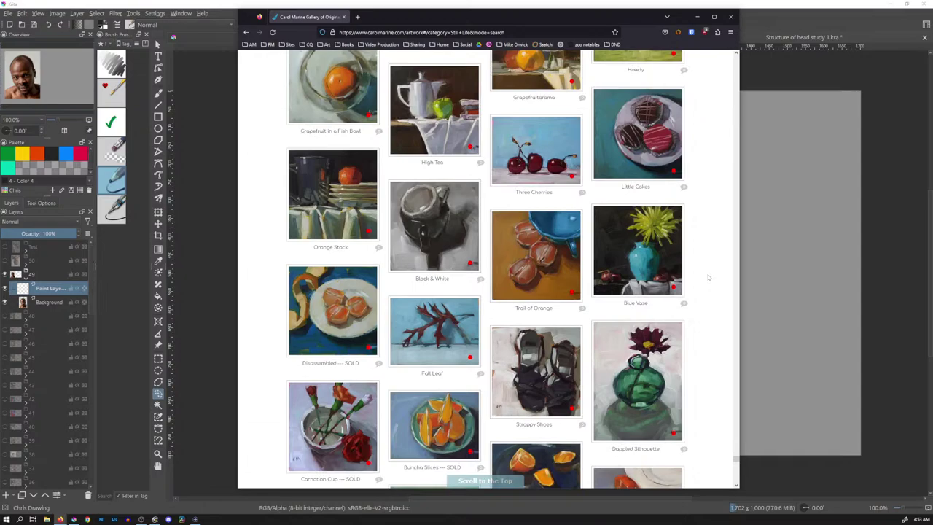
pyautogui.scroll(1, 708, 277)
pyautogui.scroll(-15, 708, 277)
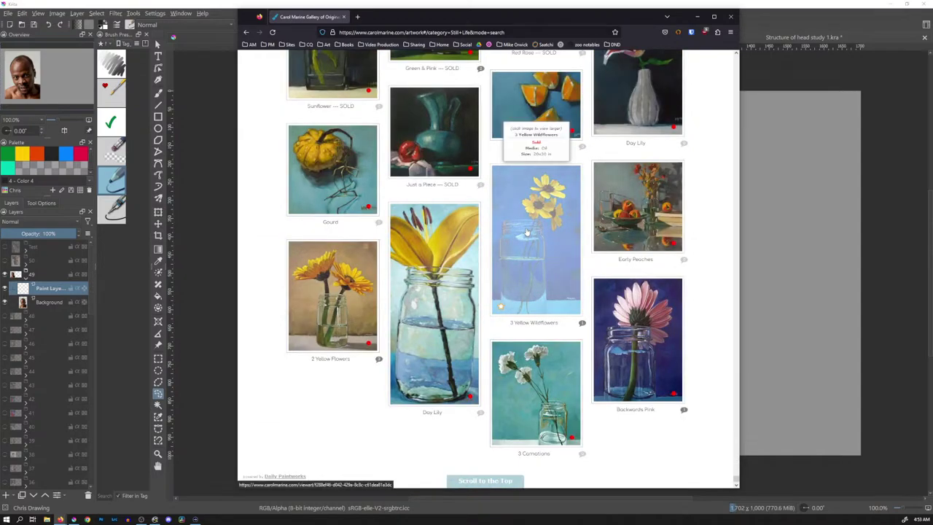
pyautogui.scroll(3, 707, 270)
pyautogui.scroll(8, 708, 260)
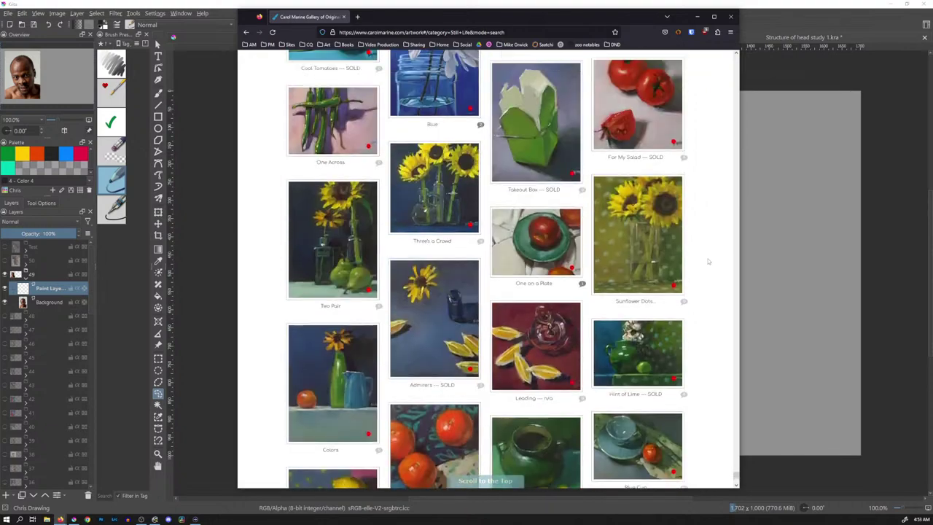
pyautogui.scroll(7, 707, 260)
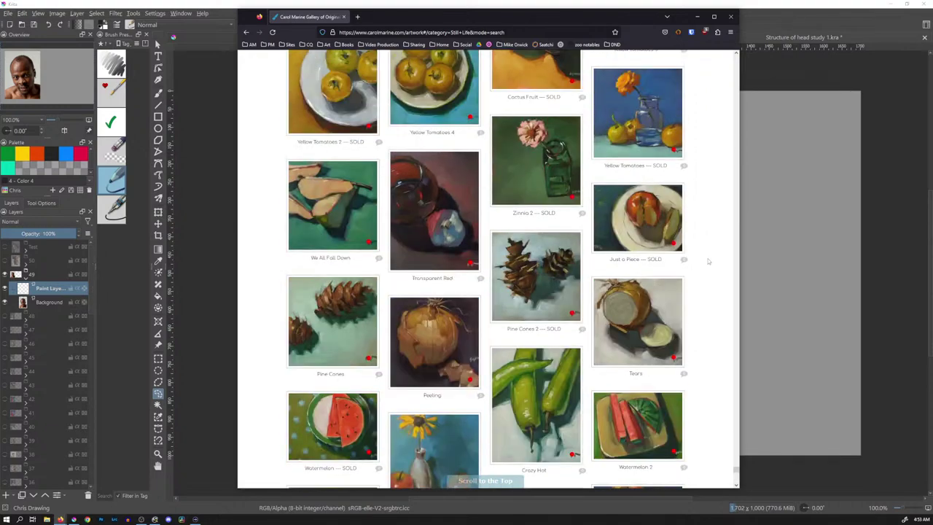
pyautogui.scroll(4, 707, 260)
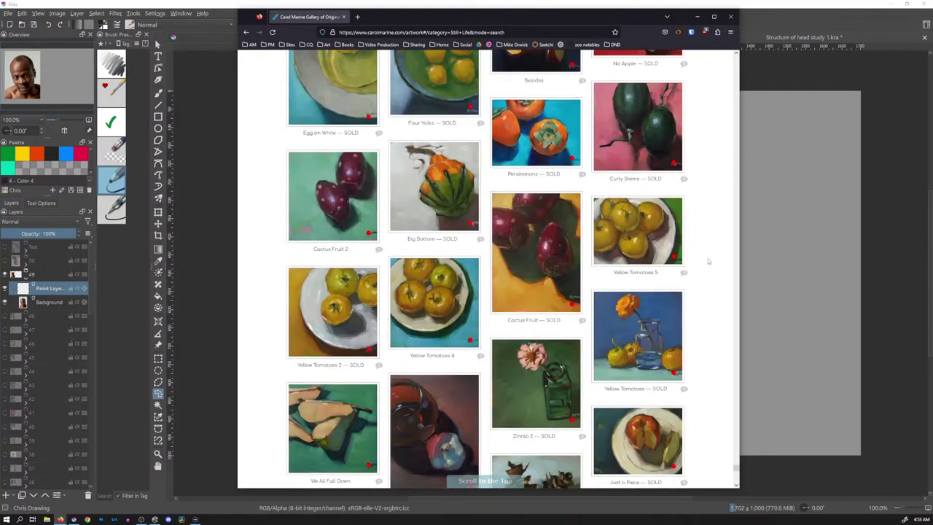
pyautogui.scroll(3, 707, 260)
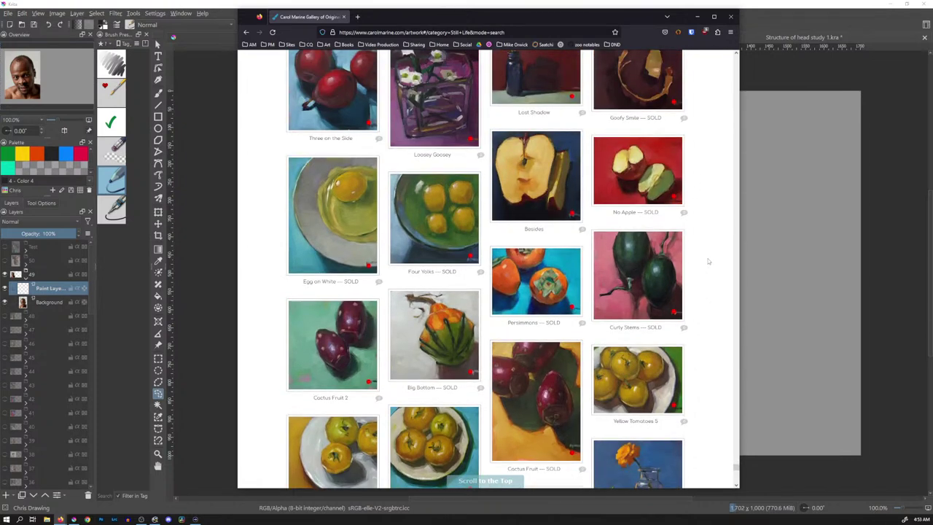
pyautogui.scroll(4, 708, 261)
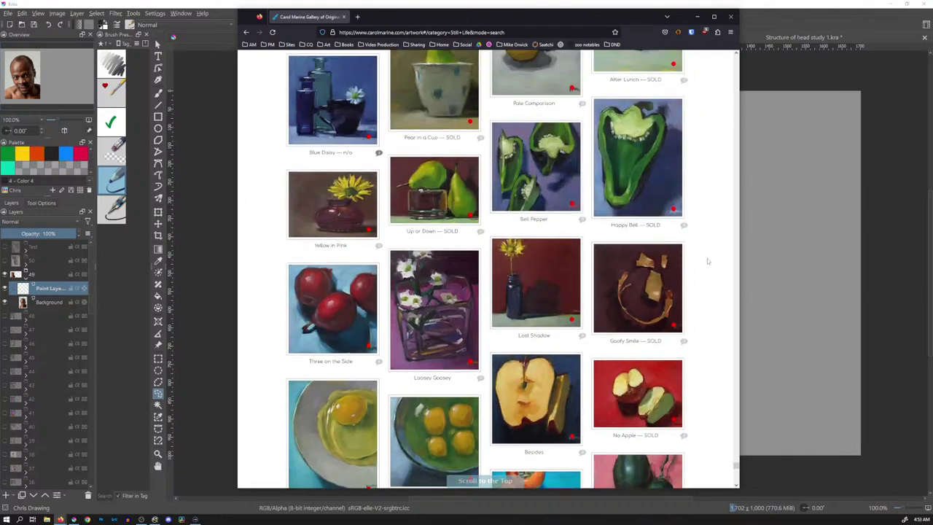
pyautogui.scroll(8, 707, 260)
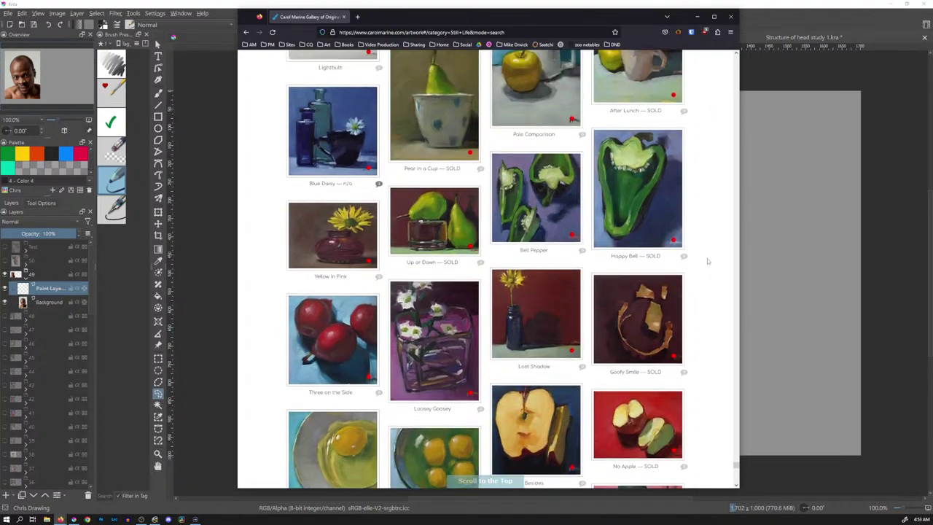
pyautogui.scroll(3, 707, 260)
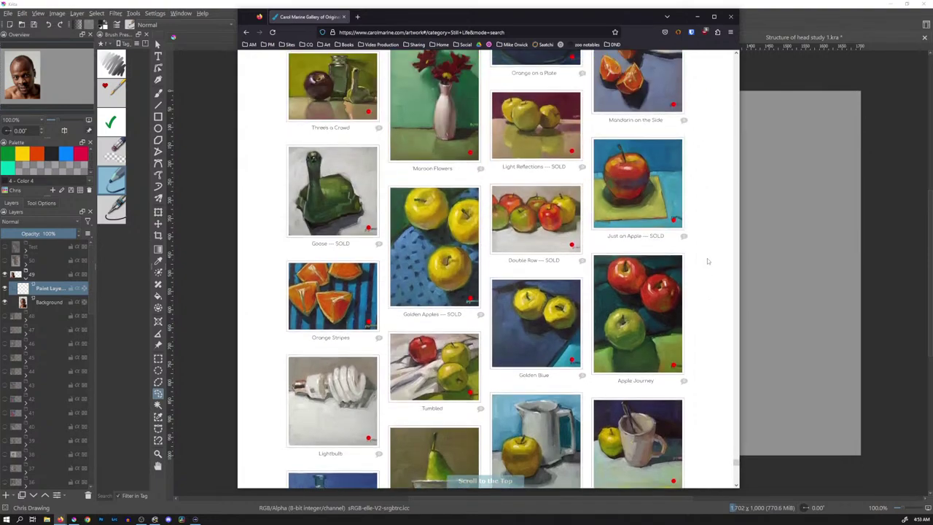
pyautogui.scroll(4, 706, 260)
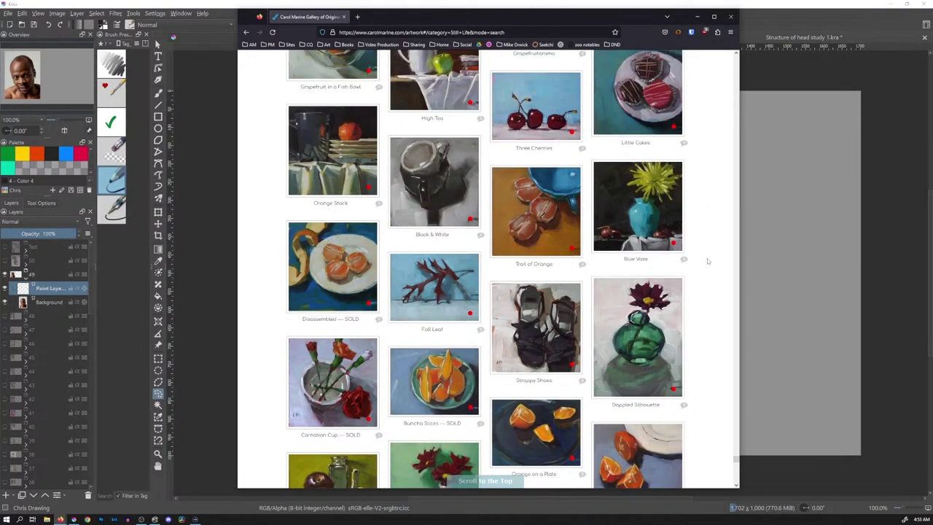
pyautogui.scroll(3, 707, 260)
pyautogui.scroll(3, 707, 260)
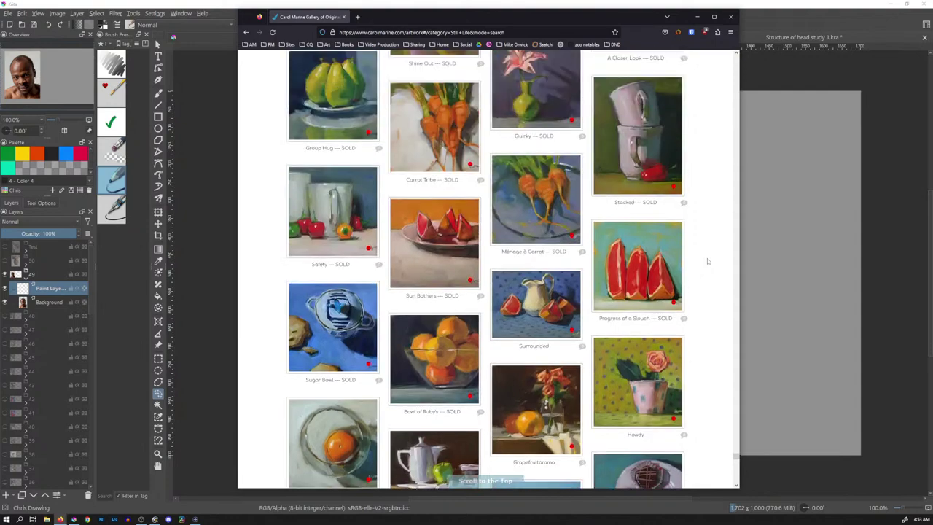
pyautogui.scroll(3, 707, 258)
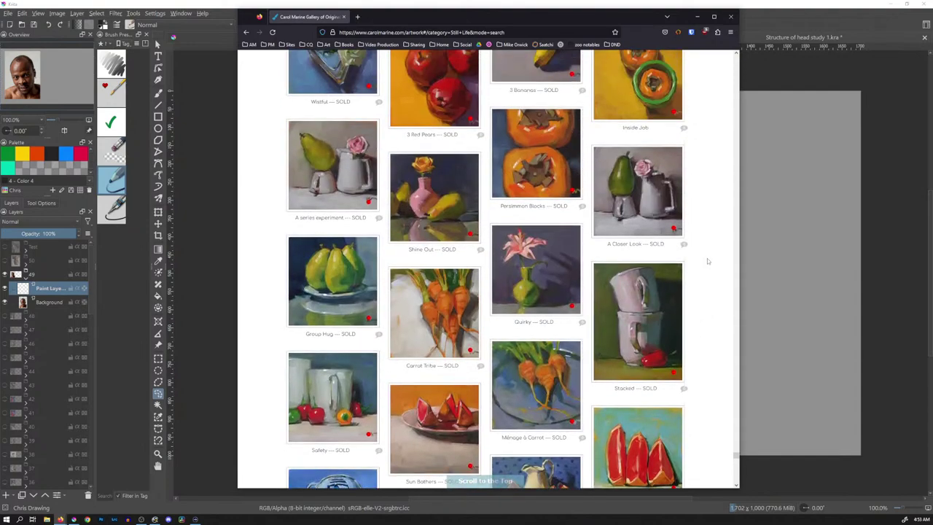
pyautogui.scroll(6, 707, 258)
pyautogui.scroll(7, 707, 258)
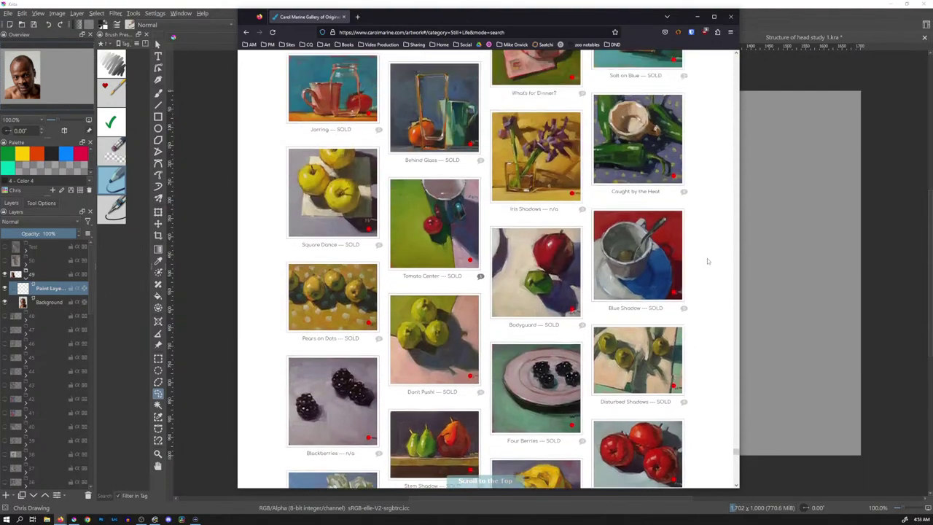
pyautogui.scroll(10, 707, 258)
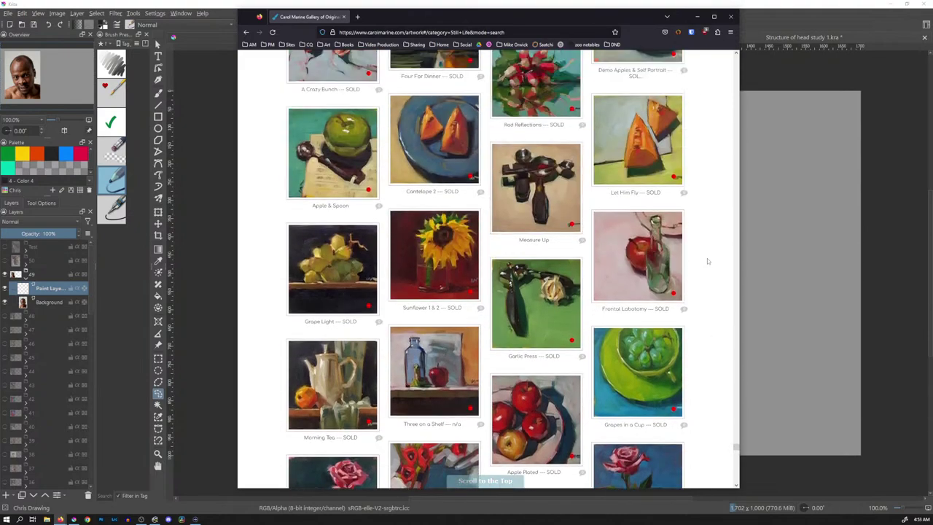
pyautogui.scroll(6, 707, 258)
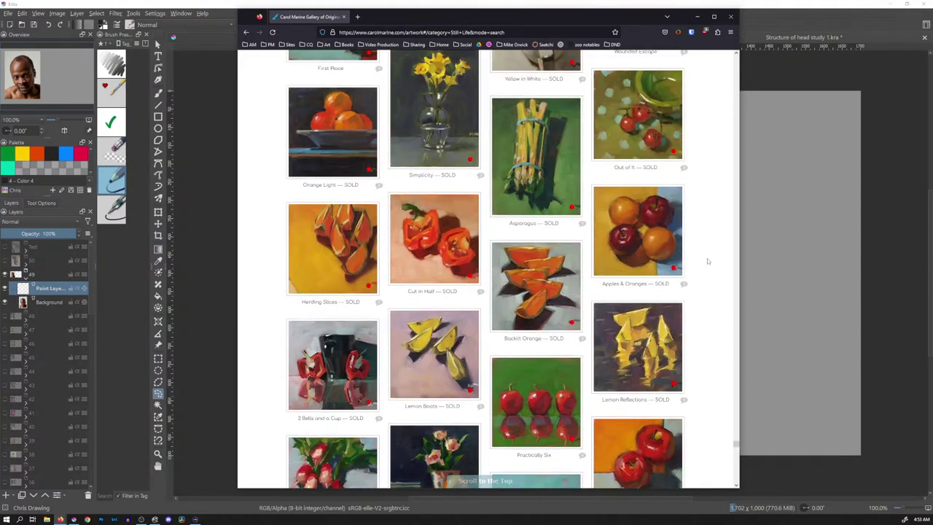
pyautogui.scroll(10, 707, 258)
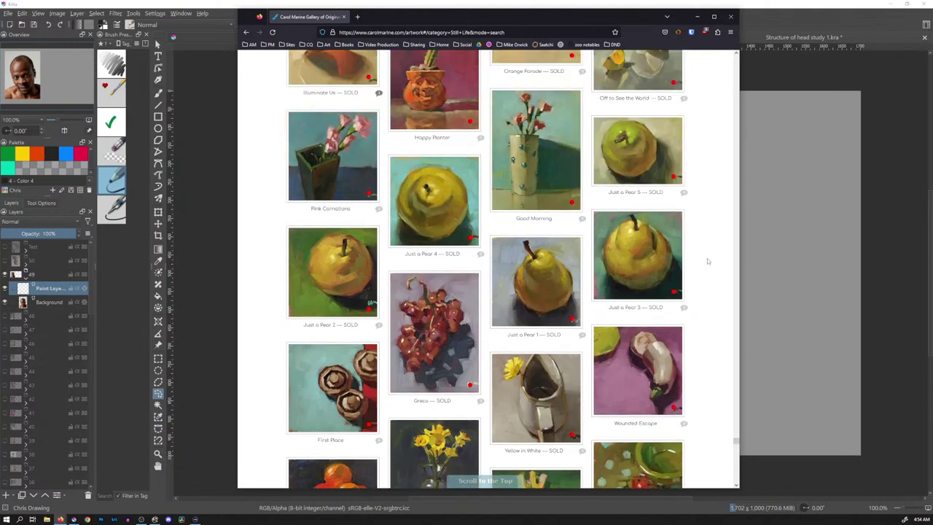
pyautogui.scroll(3, 707, 260)
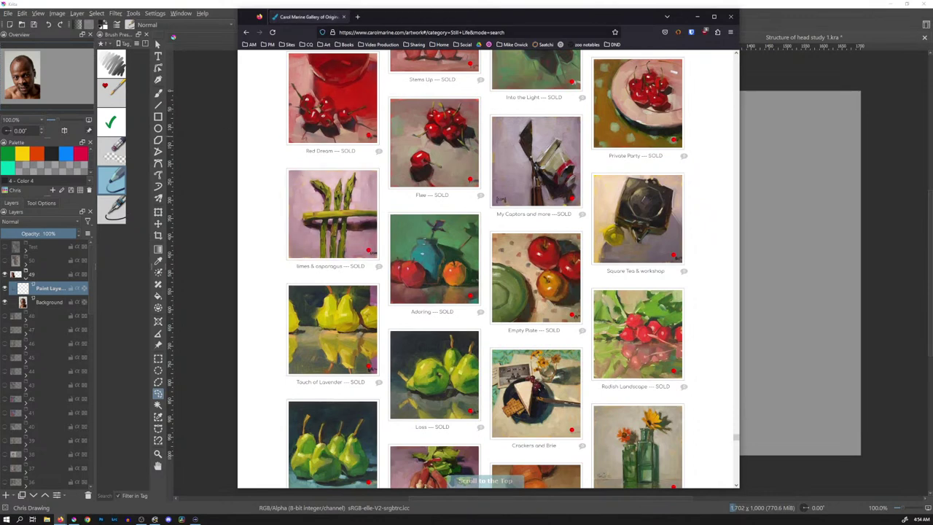
# Return to Krita with the freehand brush and remove a test stroke.
pyautogui.hotkey('alt', 'Tab')
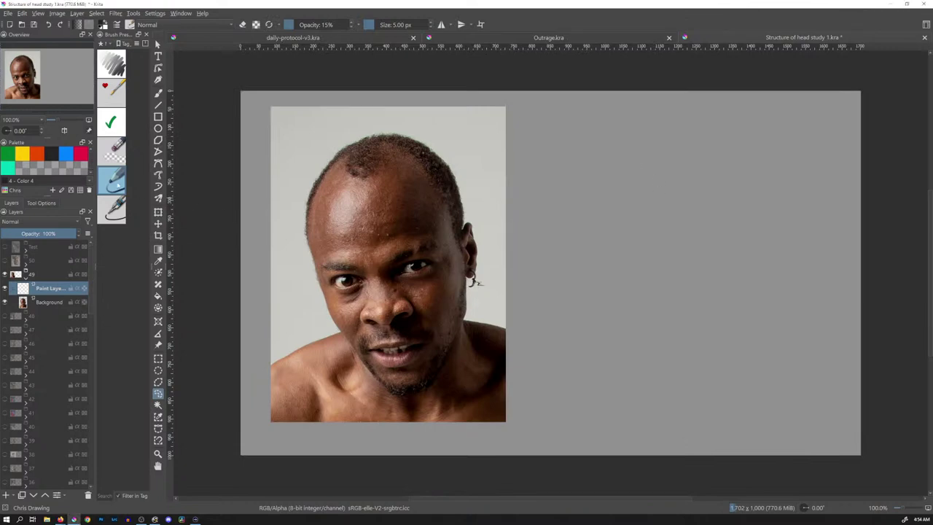
pyautogui.press('b')
pyautogui.moveTo(552, 198)
pyautogui.mouseDown()
pyautogui.moveTo(561, 184)
pyautogui.moveTo(646, 210)
pyautogui.moveTo(649, 220)
pyautogui.mouseUp()
pyautogui.press('Delete')
# Sketch the head circle beside the photo with a slanted brow line and side marks.
pyautogui.moveTo(576, 210)
pyautogui.mouseDown()
pyautogui.moveTo(656, 135)
pyautogui.moveTo(737, 226)
pyautogui.mouseUp()
pyautogui.moveTo(721, 274); pyautogui.dragTo(630, 293)
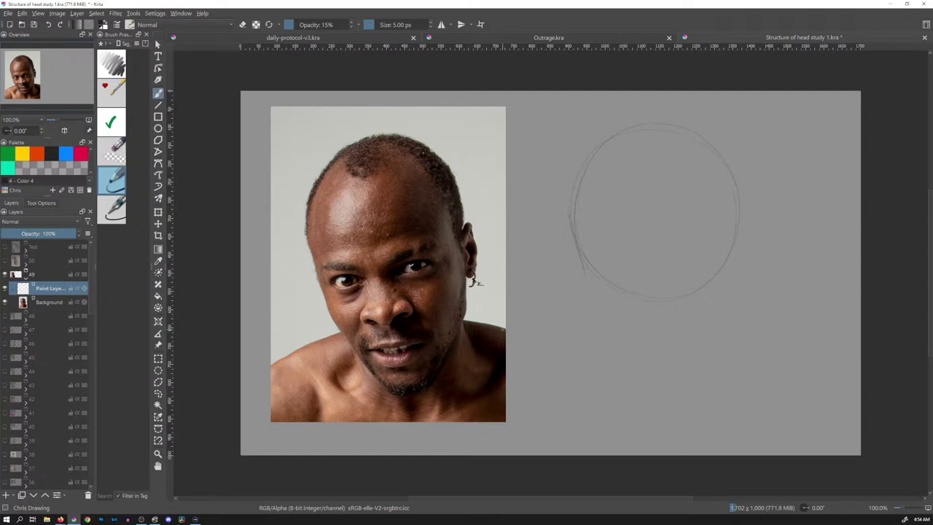
pyautogui.moveTo(741, 210); pyautogui.dragTo(744, 228)
pyautogui.moveTo(719, 220); pyautogui.dragTo(738, 204)
pyautogui.moveTo(702, 216); pyautogui.dragTo(709, 254)
pyautogui.moveTo(735, 211); pyautogui.dragTo(749, 252)
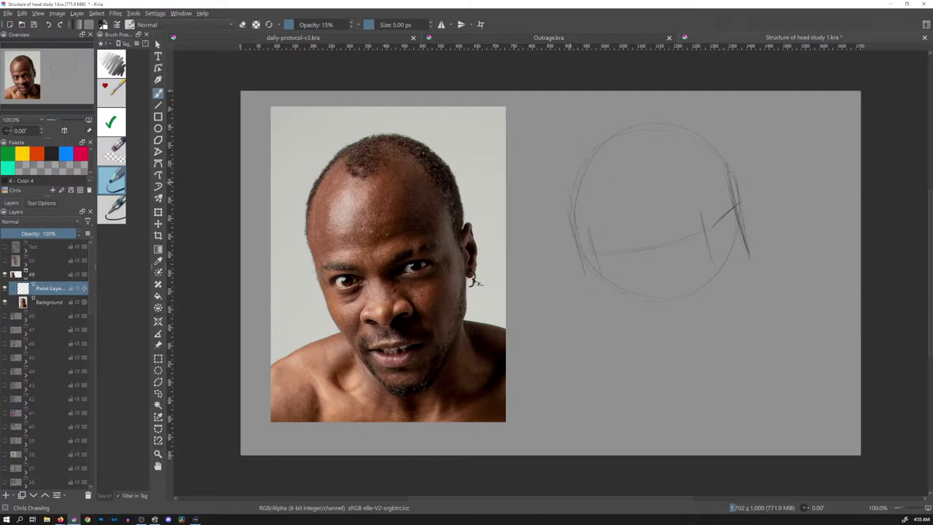
# Reinforce the circle's left side and lighten the upper ends of the side strokes with the eraser.
pyautogui.moveTo(576, 208); pyautogui.dragTo(589, 283)
pyautogui.moveTo(571, 186); pyautogui.dragTo(588, 266)
pyautogui.moveTo(578, 219); pyautogui.dragTo(592, 274)
pyautogui.press('e')
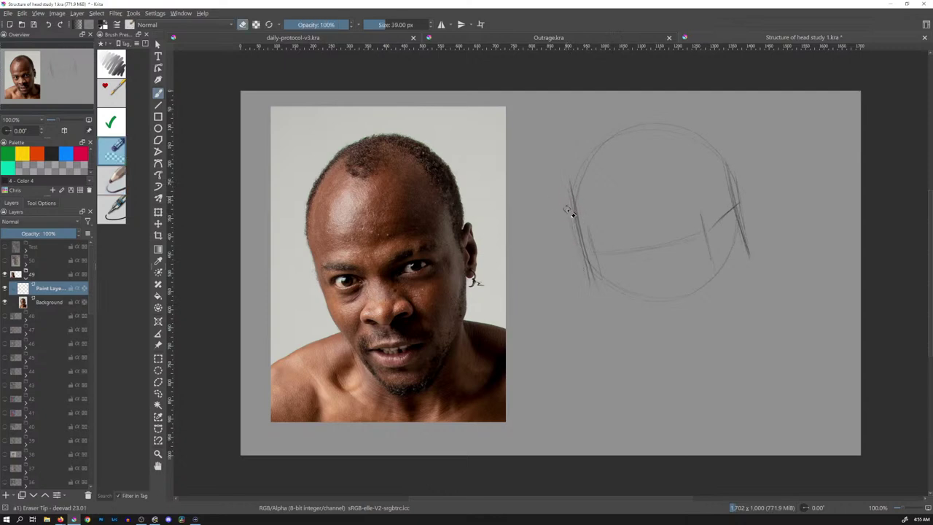
pyautogui.moveTo(573, 212); pyautogui.dragTo(570, 182)
pyautogui.moveTo(731, 171); pyautogui.dragTo(756, 292)
pyautogui.moveTo(735, 177); pyautogui.dragTo(746, 221)
pyautogui.press('e')
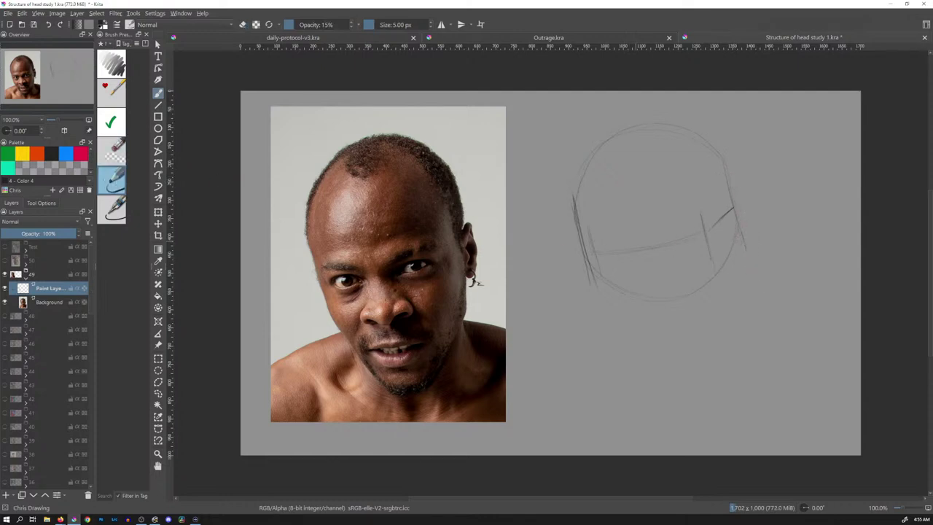
pyautogui.click(113, 152)
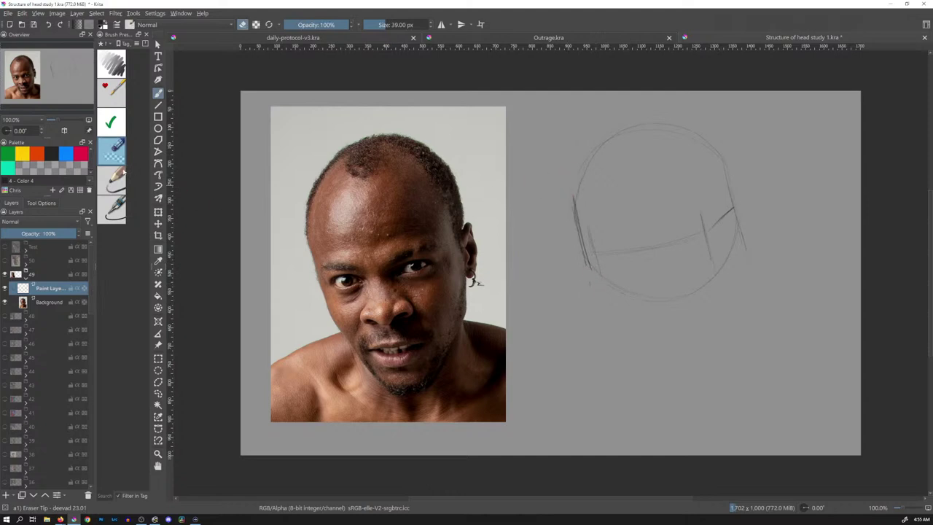
pyautogui.click(114, 180)
pyautogui.moveTo(733, 202); pyautogui.dragTo(737, 222)
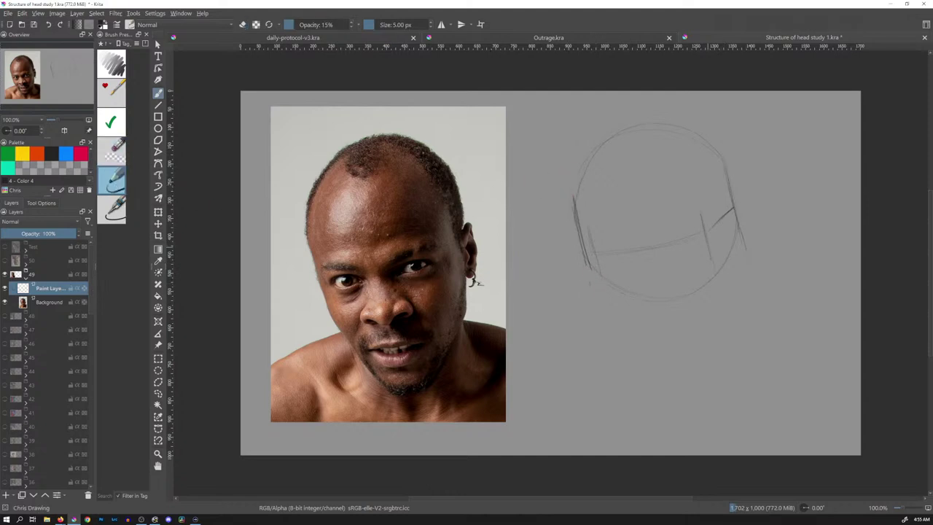
# Darken the brow line and try a first centre line, then undo it.
pyautogui.moveTo(591, 252); pyautogui.dragTo(641, 249)
pyautogui.moveTo(659, 292); pyautogui.dragTo(681, 354)
pyautogui.moveTo(655, 259); pyautogui.dragTo(700, 400)
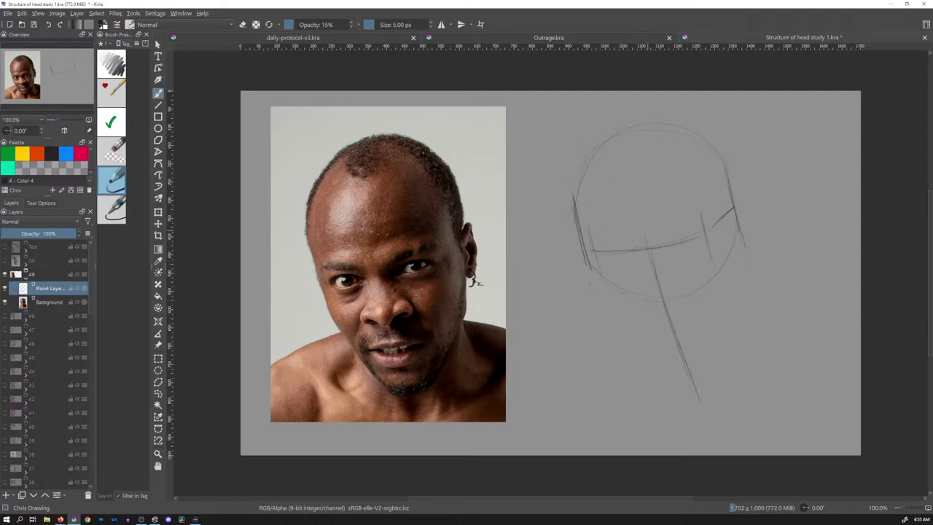
pyautogui.moveTo(637, 150); pyautogui.dragTo(635, 216)
pyautogui.hotkey('ctrl', 'z')
pyautogui.hotkey('ctrl', 'z')
pyautogui.hotkey('ctrl', 'z')
pyautogui.hotkey('ctrl', 'z')
pyautogui.hotkey('ctrl', 'z')
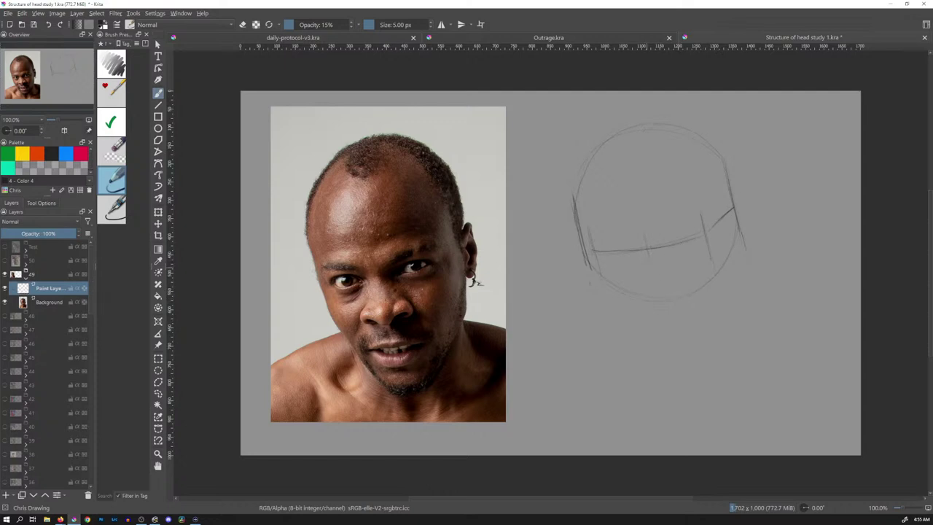
# Redraw the centre line from the crown down to the chin, trimming its lower tip.
pyautogui.moveTo(644, 232); pyautogui.dragTo(666, 337)
pyautogui.moveTo(635, 171); pyautogui.dragTo(636, 204)
pyautogui.moveTo(640, 142)
pyautogui.mouseDown()
pyautogui.moveTo(660, 128)
pyautogui.moveTo(639, 199)
pyautogui.mouseUp()
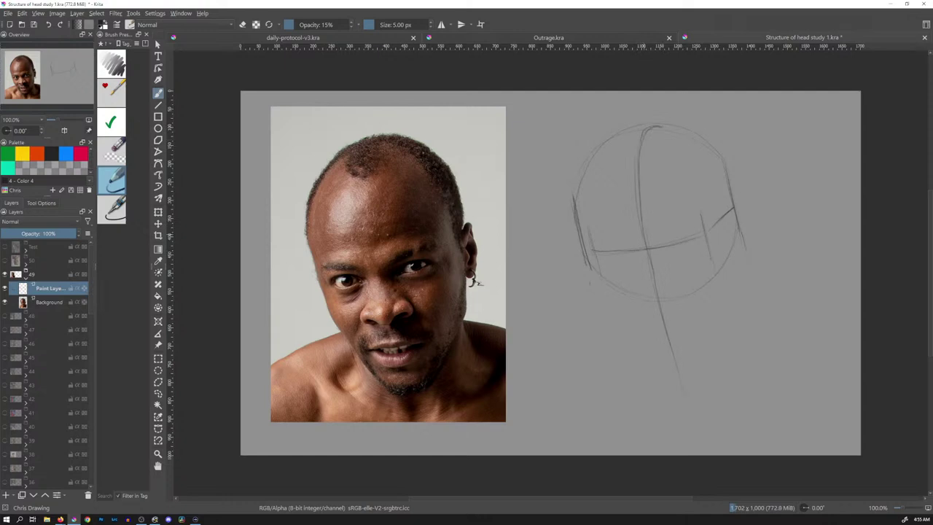
pyautogui.moveTo(641, 233); pyautogui.dragTo(688, 417)
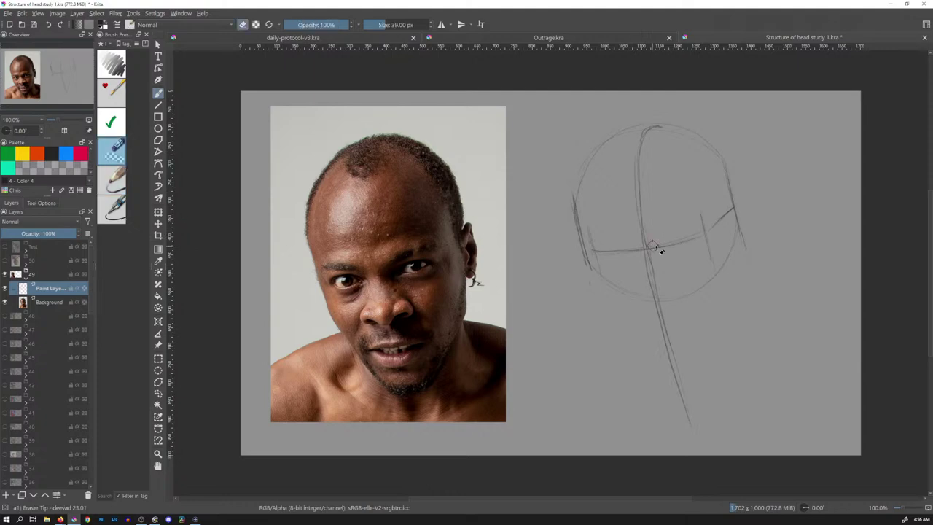
pyautogui.moveTo(660, 289); pyautogui.dragTo(687, 410)
pyautogui.click(112, 179)
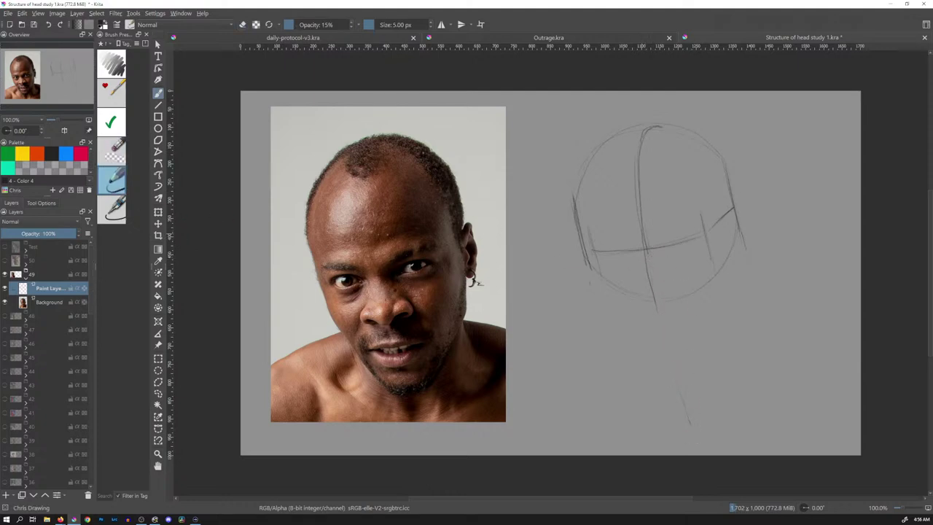
pyautogui.moveTo(647, 263); pyautogui.dragTo(676, 398)
pyautogui.press('/')
pyautogui.moveTo(676, 389); pyautogui.dragTo(688, 404)
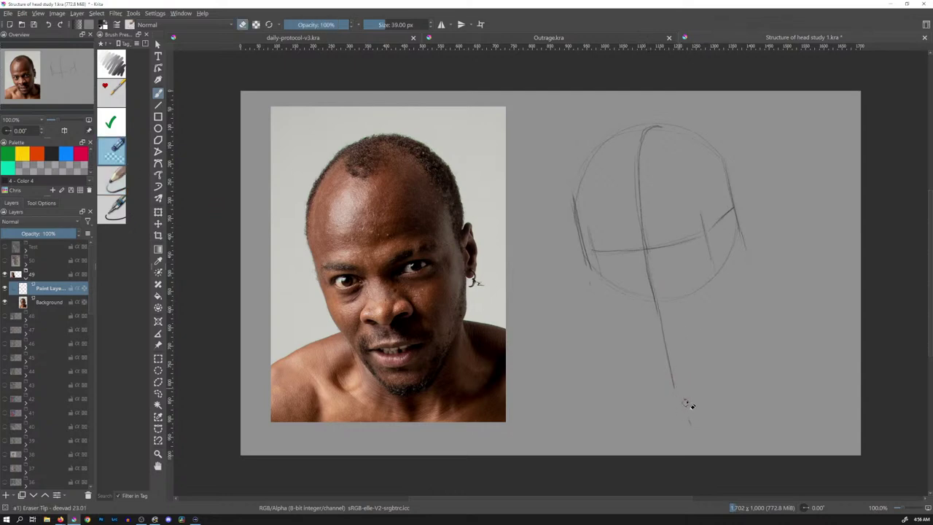
pyautogui.press('/')
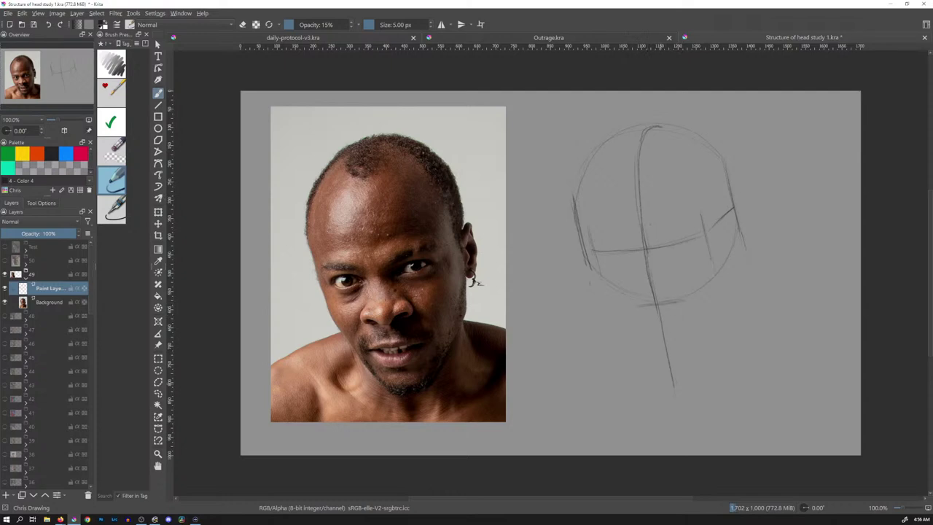
# Mark the chin, darken the circle's edges, and draw both jaw lines down to the chin.
pyautogui.moveTo(666, 381); pyautogui.dragTo(692, 376)
pyautogui.moveTo(580, 187); pyautogui.dragTo(577, 209)
pyautogui.moveTo(703, 144); pyautogui.dragTo(727, 184)
pyautogui.moveTo(587, 267); pyautogui.dragTo(592, 286)
pyautogui.moveTo(610, 328); pyautogui.dragTo(659, 383)
pyautogui.moveTo(595, 299); pyautogui.dragTo(660, 383)
pyautogui.moveTo(722, 306); pyautogui.dragTo(701, 360)
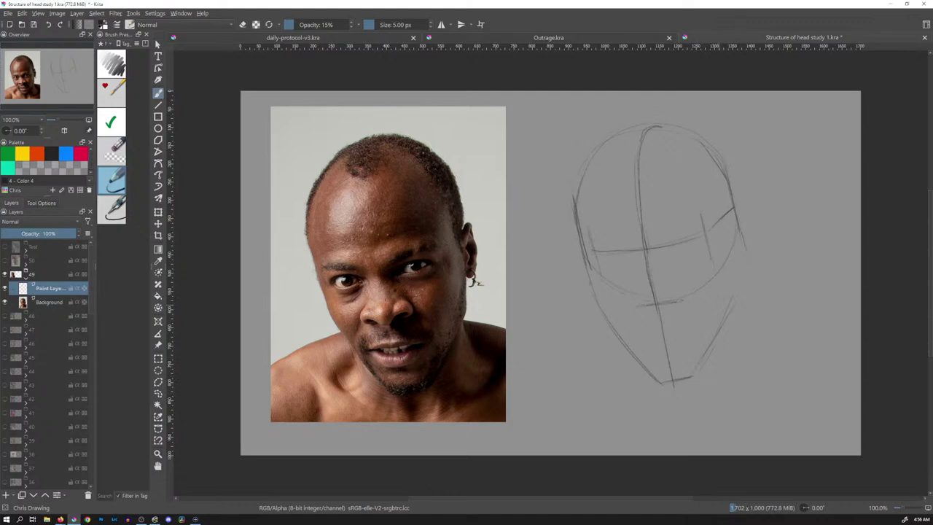
pyautogui.moveTo(733, 252); pyautogui.dragTo(732, 308)
pyautogui.moveTo(727, 187); pyautogui.dragTo(741, 266)
# Erase faint right-side strokes with the Eraser Tip, then refine the face's right curve and jaw.
pyautogui.click(113, 151)
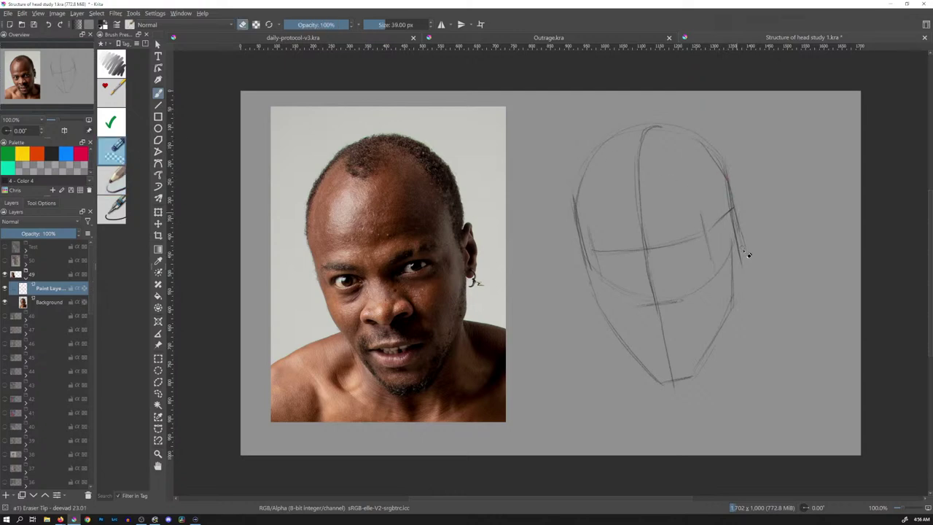
pyautogui.moveTo(731, 195); pyautogui.dragTo(745, 230)
pyautogui.press('/')
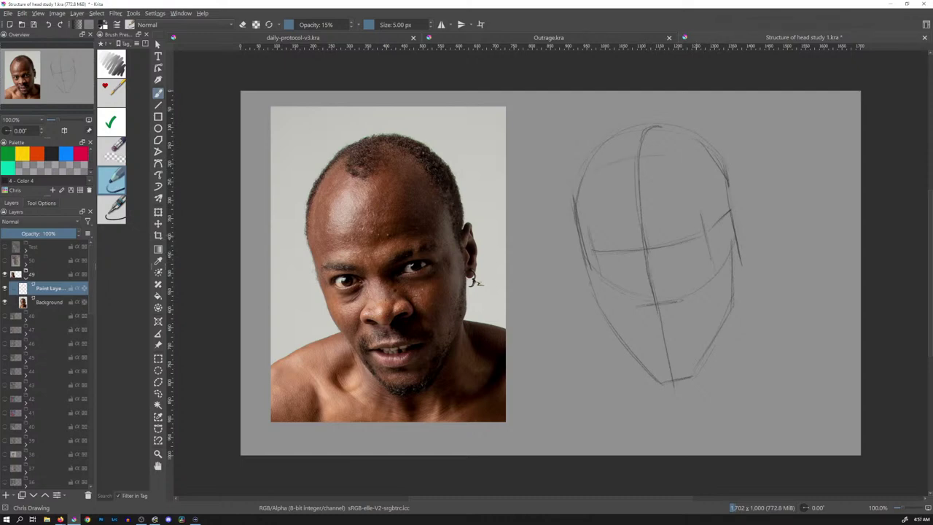
pyautogui.moveTo(701, 234); pyautogui.dragTo(713, 240)
pyautogui.moveTo(596, 249)
pyautogui.mouseDown()
pyautogui.moveTo(593, 259)
pyautogui.moveTo(602, 246)
pyautogui.mouseUp()
pyautogui.moveTo(711, 243); pyautogui.dragTo(694, 373)
pyautogui.moveTo(705, 280); pyautogui.dragTo(695, 323)
pyautogui.moveTo(642, 351); pyautogui.dragTo(647, 366)
pyautogui.moveTo(598, 268); pyautogui.dragTo(604, 294)
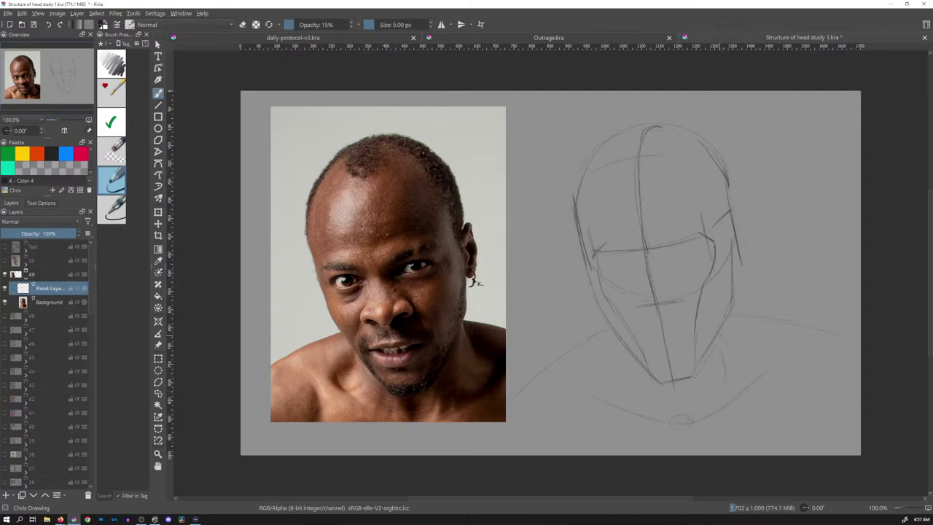
# Darken the jaw, neck and both head-side pencil lines, then pick orange from the palette.
pyautogui.moveTo(722, 325); pyautogui.dragTo(726, 351)
pyautogui.moveTo(618, 337); pyautogui.dragTo(631, 383)
pyautogui.moveTo(724, 329); pyautogui.dragTo(729, 352)
pyautogui.moveTo(700, 212); pyautogui.dragTo(711, 172)
pyautogui.moveTo(578, 207); pyautogui.dragTo(589, 232)
pyautogui.click(38, 161)
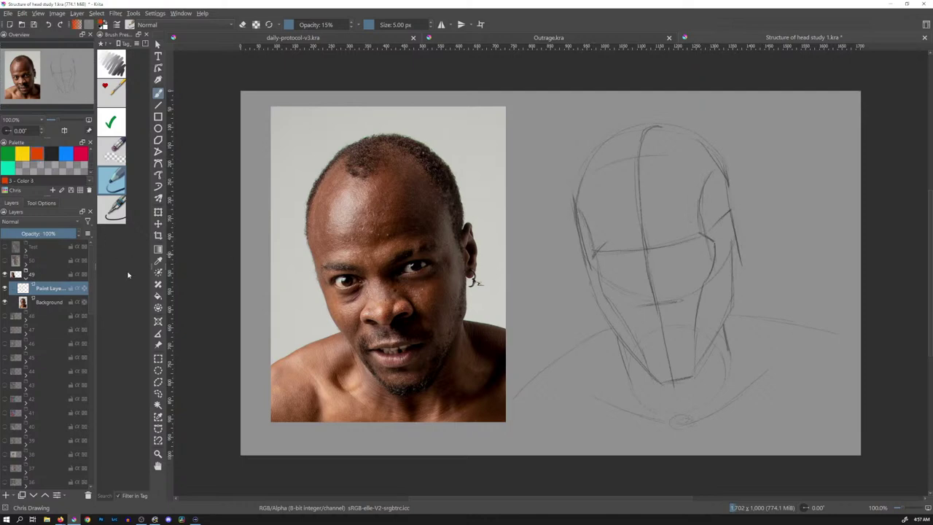
# On a new layer, trace an orange brow line across to the ear and face side.
pyautogui.press('Insert')
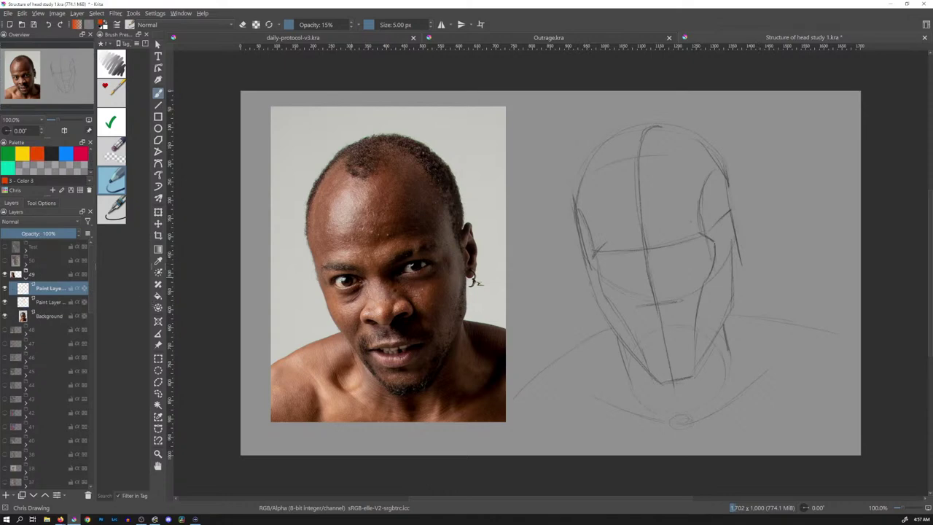
pyautogui.moveTo(321, 270); pyautogui.dragTo(431, 253)
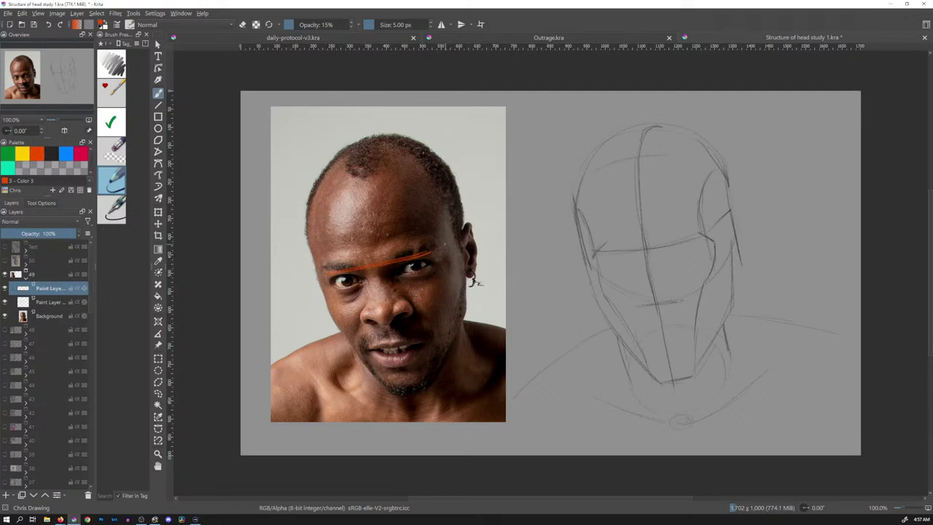
pyautogui.moveTo(431, 253); pyautogui.dragTo(462, 232)
pyautogui.moveTo(461, 217); pyautogui.dragTo(469, 299)
# Trace the hairline, skull top, nose-to-chin centre line, jawlines and cheek curve in orange.
pyautogui.moveTo(440, 160); pyautogui.dragTo(449, 188)
pyautogui.moveTo(357, 141); pyautogui.dragTo(436, 150)
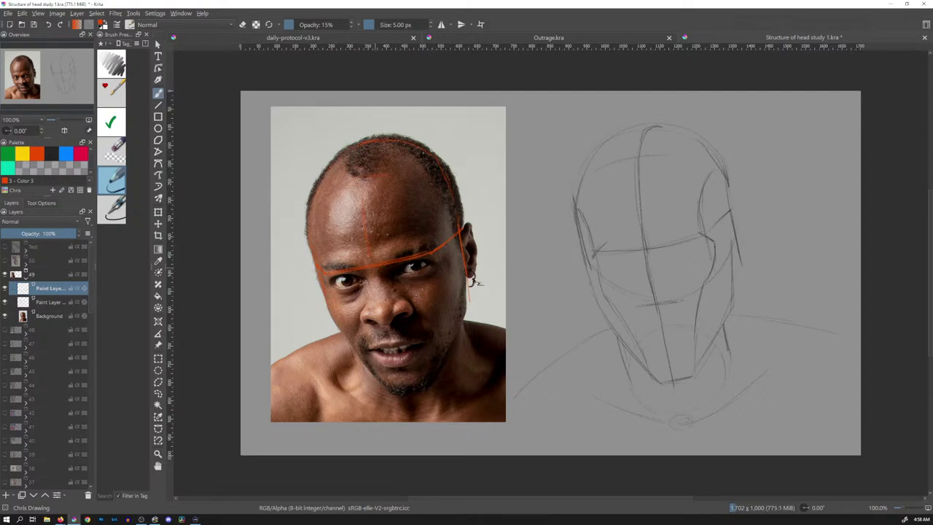
pyautogui.moveTo(374, 138); pyautogui.dragTo(368, 158)
pyautogui.moveTo(388, 315); pyautogui.dragTo(411, 398)
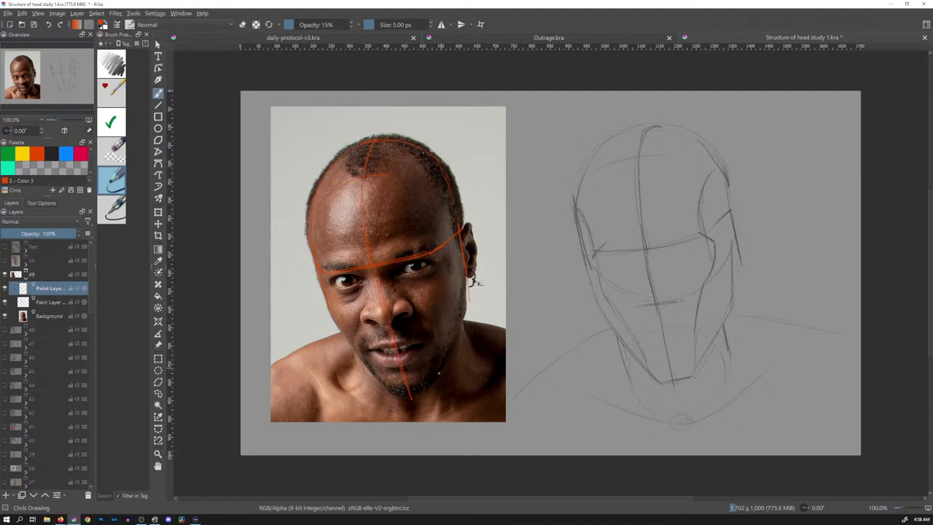
pyautogui.moveTo(463, 318); pyautogui.dragTo(439, 373)
pyautogui.moveTo(447, 264)
pyautogui.mouseDown()
pyautogui.moveTo(437, 316)
pyautogui.moveTo(436, 365)
pyautogui.mouseUp()
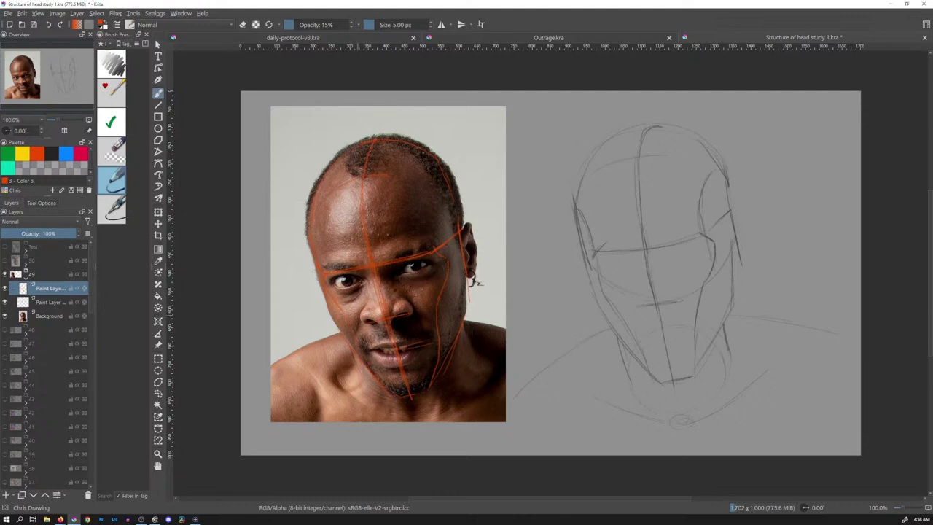
pyautogui.moveTo(441, 212); pyautogui.dragTo(434, 244)
# Transform the orange construction layer off the photo and onto the grey pencil head sketch.
pyautogui.press('t')
pyautogui.hotkey('ctrl', 't')
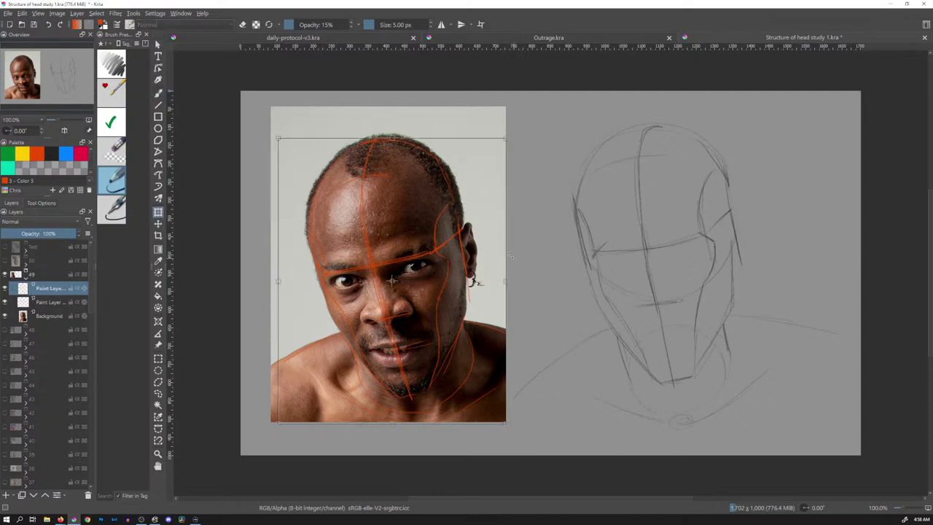
pyautogui.moveTo(466, 251)
pyautogui.mouseDown()
pyautogui.moveTo(717, 226)
pyautogui.moveTo(731, 233)
pyautogui.mouseUp()
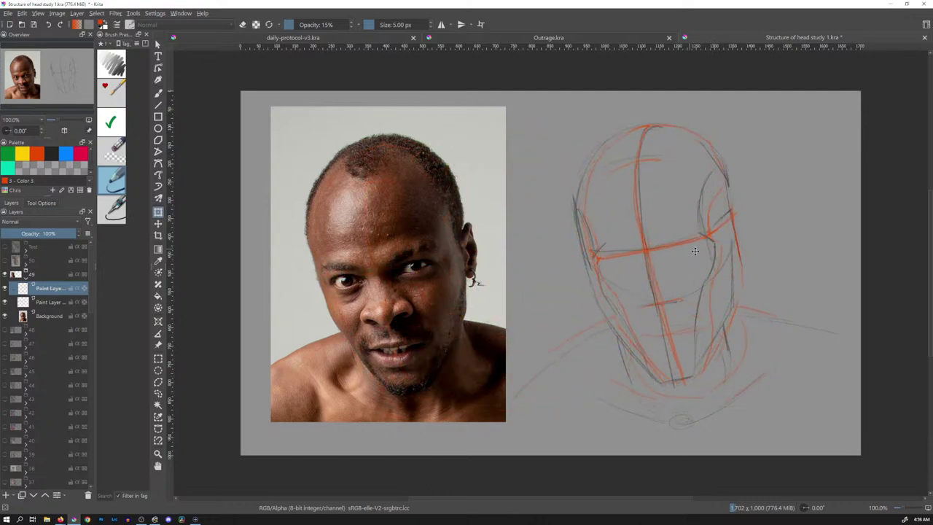
pyautogui.hotkey('ctrl', 'z')
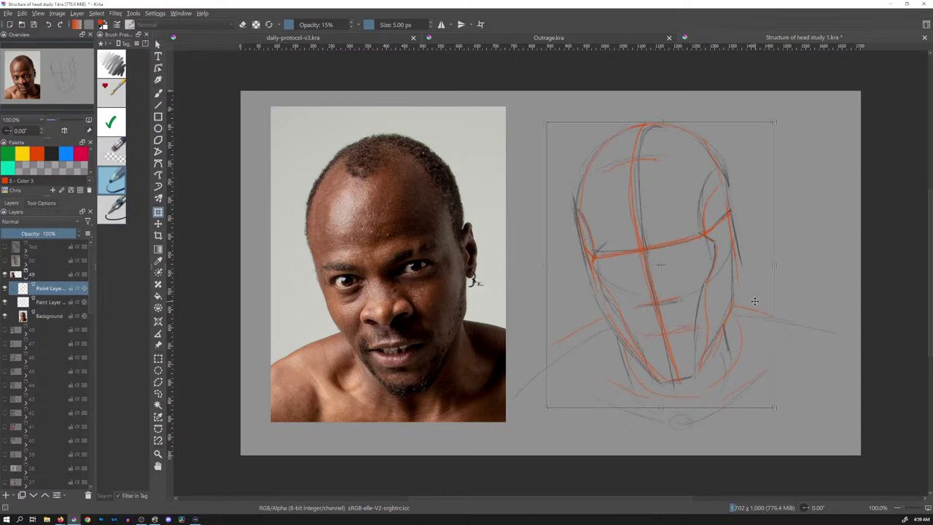
pyautogui.press('Return')
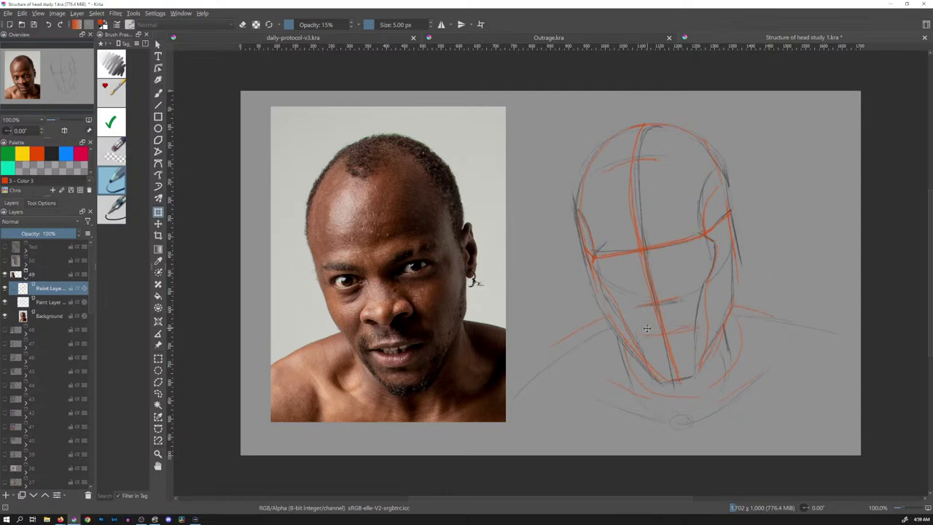
# With the brush in teal, handwrite a critique note beside the head sketch.
pyautogui.click(80, 154)
pyautogui.press('b')
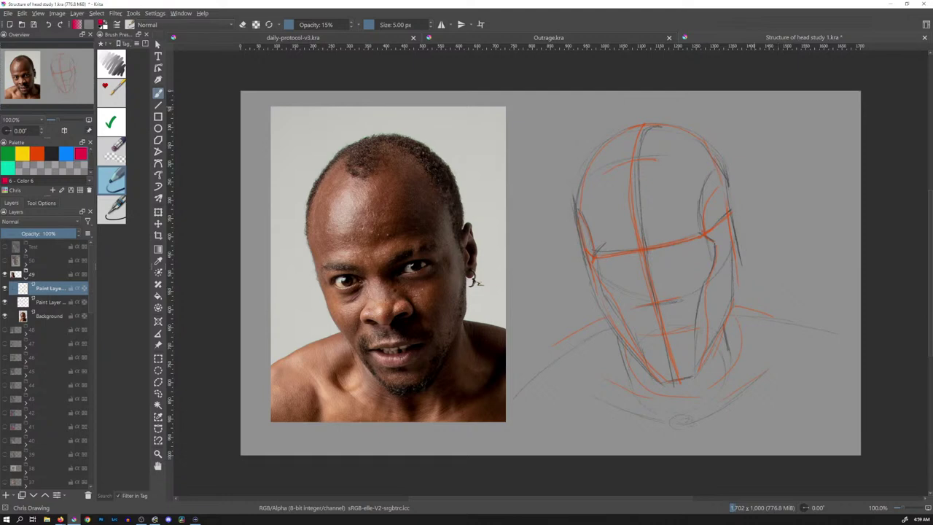
pyautogui.click(8, 154)
pyautogui.click(8, 167)
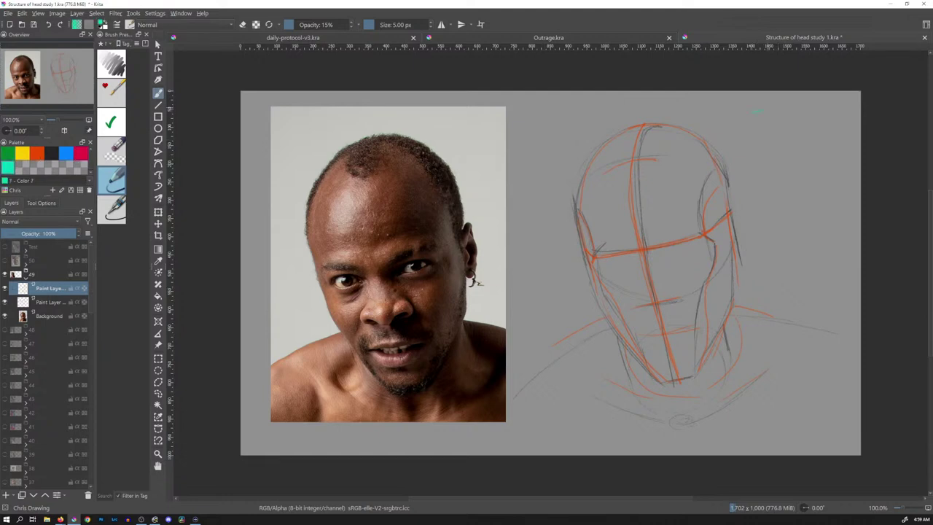
pyautogui.moveTo(778, 109); pyautogui.dragTo(784, 108)
# Switch to red and write a 'Neck Placement' note below it.
pyautogui.click(81, 154)
pyautogui.moveTo(783, 157)
pyautogui.mouseDown()
pyautogui.moveTo(809, 157)
pyautogui.moveTo(790, 175)
pyautogui.moveTo(827, 172)
pyautogui.mouseUp()
pyautogui.moveTo(825, 172); pyautogui.dragTo(832, 166)
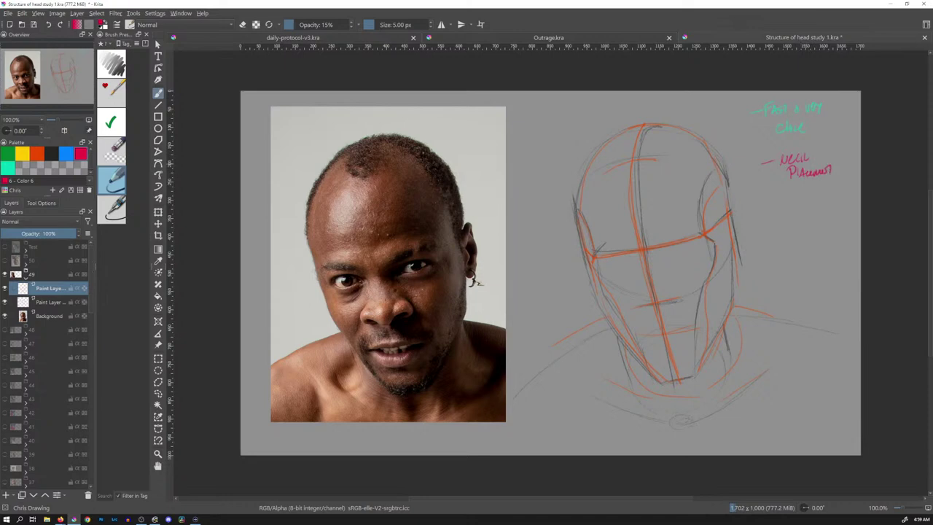
# Save, then hide and collapse group 49 and show and expand group 50.
pyautogui.hotkey('ctrl', 's')
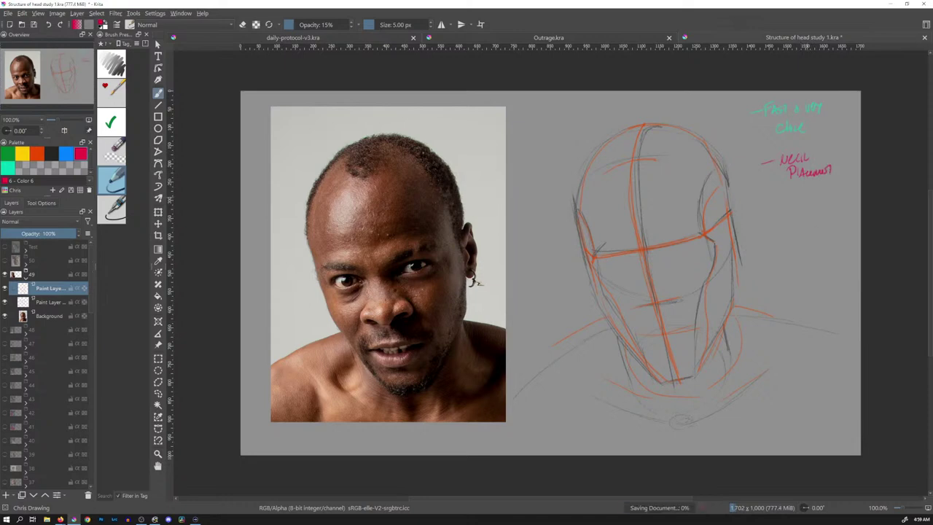
pyautogui.click(26, 277)
pyautogui.click(5, 274)
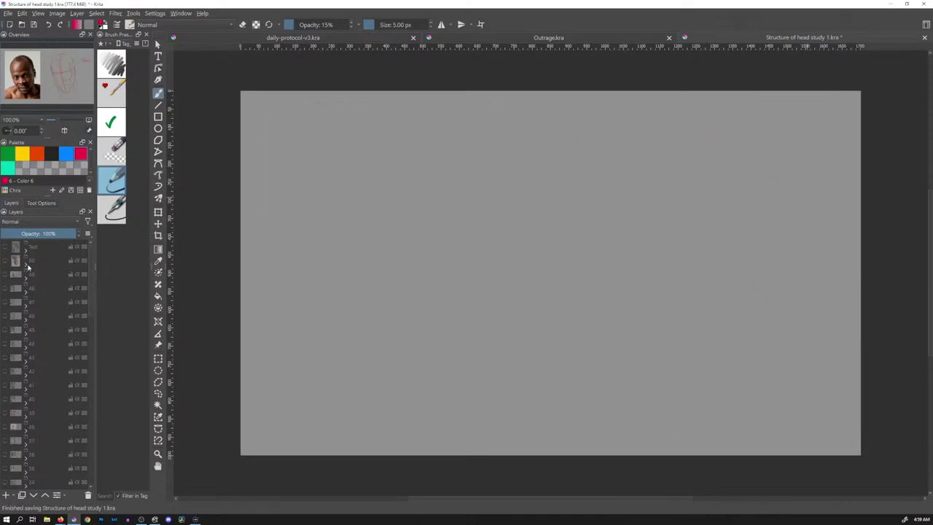
pyautogui.click(25, 263)
pyautogui.click(5, 260)
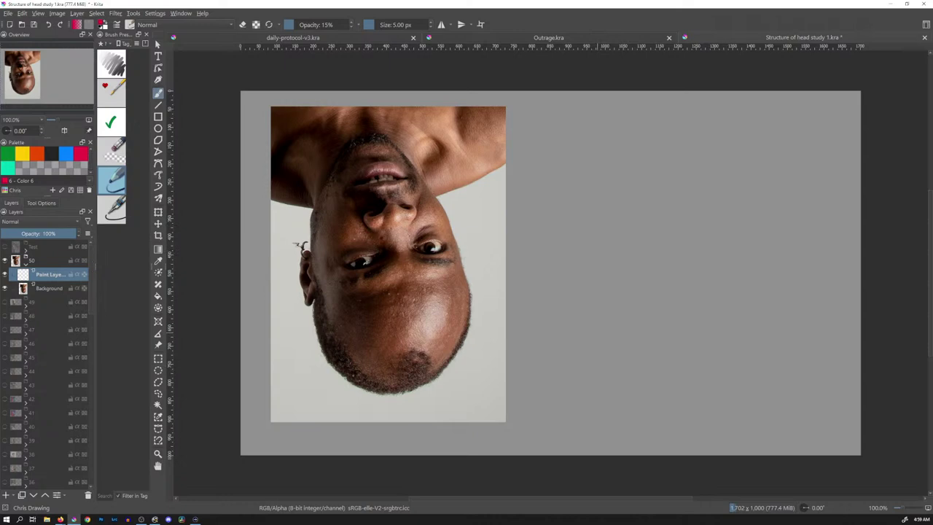
# Undo the red circle, switch to black, and sketch the head circle and vertical centre axis.
pyautogui.moveTo(711, 259)
pyautogui.mouseDown()
pyautogui.moveTo(749, 320)
pyautogui.moveTo(587, 328)
pyautogui.mouseUp()
pyautogui.hotkey('ctrl', 'z')
pyautogui.click(66, 156)
pyautogui.press('d')
pyautogui.moveTo(634, 382)
pyautogui.mouseDown()
pyautogui.moveTo(582, 313)
pyautogui.moveTo(729, 364)
pyautogui.mouseUp()
pyautogui.moveTo(663, 208); pyautogui.dragTo(670, 277)
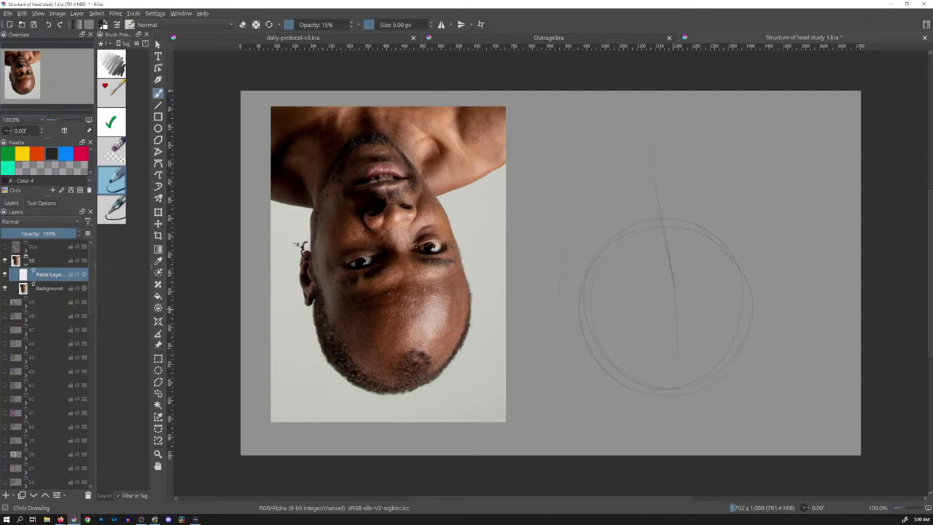
pyautogui.moveTo(644, 124); pyautogui.dragTo(663, 240)
# Add the horizontal cross line, both head sides, top marks and the tapering lower jaw edge.
pyautogui.moveTo(696, 262); pyautogui.dragTo(743, 256)
pyautogui.moveTo(727, 204); pyautogui.dragTo(755, 325)
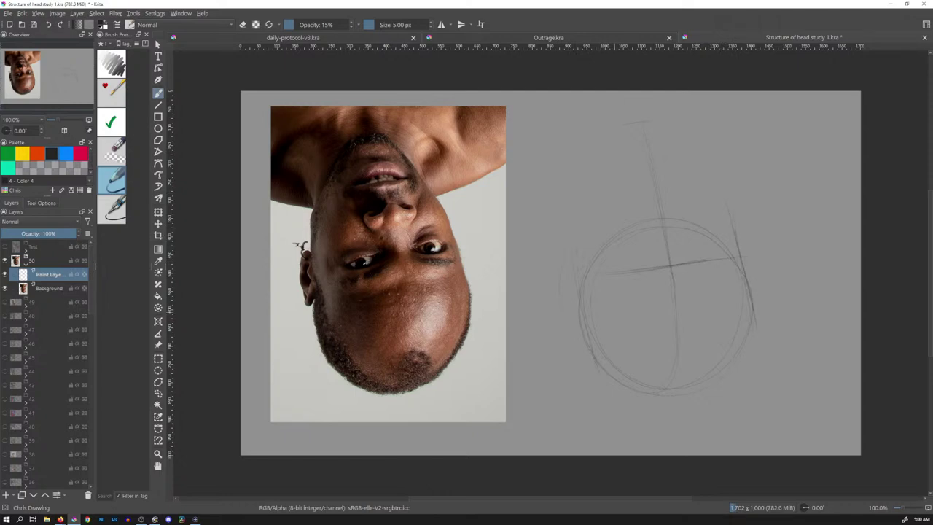
pyautogui.moveTo(601, 215); pyautogui.dragTo(614, 310)
pyautogui.moveTo(653, 198); pyautogui.dragTo(683, 197)
pyautogui.moveTo(739, 354); pyautogui.dragTo(666, 400)
pyautogui.moveTo(641, 122); pyautogui.dragTo(658, 122)
pyautogui.moveTo(612, 149); pyautogui.dragTo(596, 178)
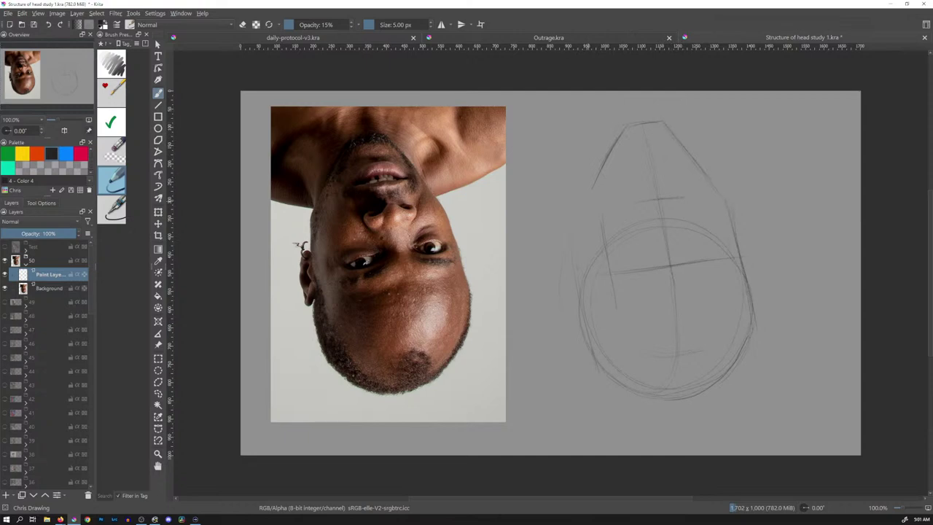
# Refine and darken the head's left, right and upper contours in pencil.
pyautogui.moveTo(582, 248); pyautogui.dragTo(585, 292)
pyautogui.moveTo(584, 220); pyautogui.dragTo(583, 267)
pyautogui.moveTo(574, 266); pyautogui.dragTo(571, 307)
pyautogui.moveTo(614, 303); pyautogui.dragTo(606, 347)
pyautogui.moveTo(745, 282); pyautogui.dragTo(742, 343)
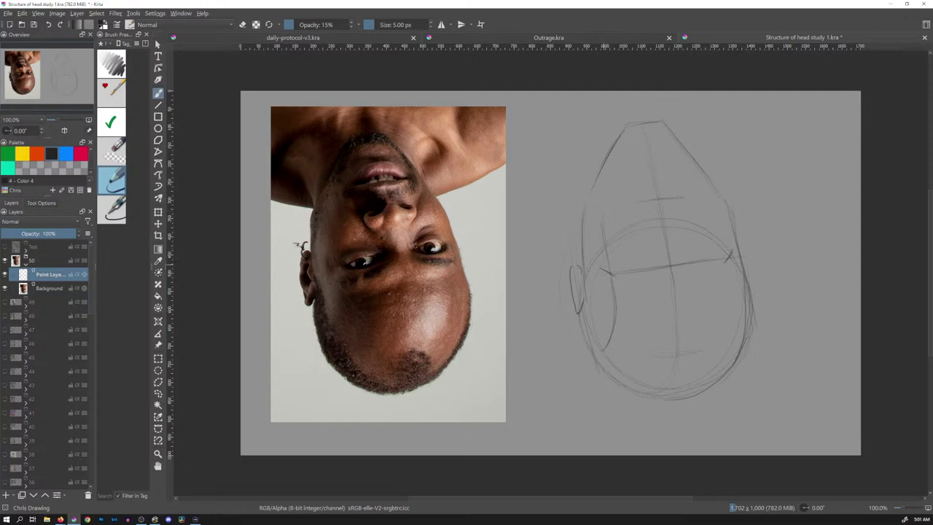
pyautogui.moveTo(602, 268); pyautogui.dragTo(615, 234)
pyautogui.moveTo(619, 191); pyautogui.dragTo(623, 143)
pyautogui.moveTo(681, 151); pyautogui.dragTo(687, 174)
pyautogui.moveTo(727, 230); pyautogui.dragTo(728, 248)
pyautogui.moveTo(692, 183); pyautogui.dragTo(718, 225)
# Draw sweeping shoulder lines left and right, a small ellipse above the head, and side strokes.
pyautogui.moveTo(699, 195); pyautogui.dragTo(831, 123)
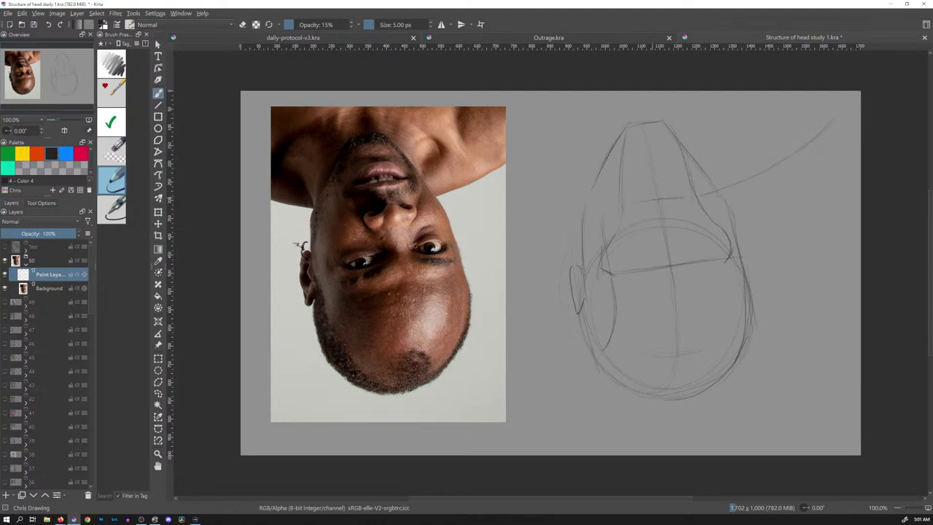
pyautogui.moveTo(605, 192); pyautogui.dragTo(514, 181)
pyautogui.moveTo(636, 96); pyautogui.dragTo(637, 96)
pyautogui.moveTo(583, 157); pyautogui.dragTo(588, 191)
pyautogui.moveTo(709, 155); pyautogui.dragTo(718, 180)
# On a new orange layer, mark the eye line, upper lip, centre line and ear on the photo.
pyautogui.press('Insert')
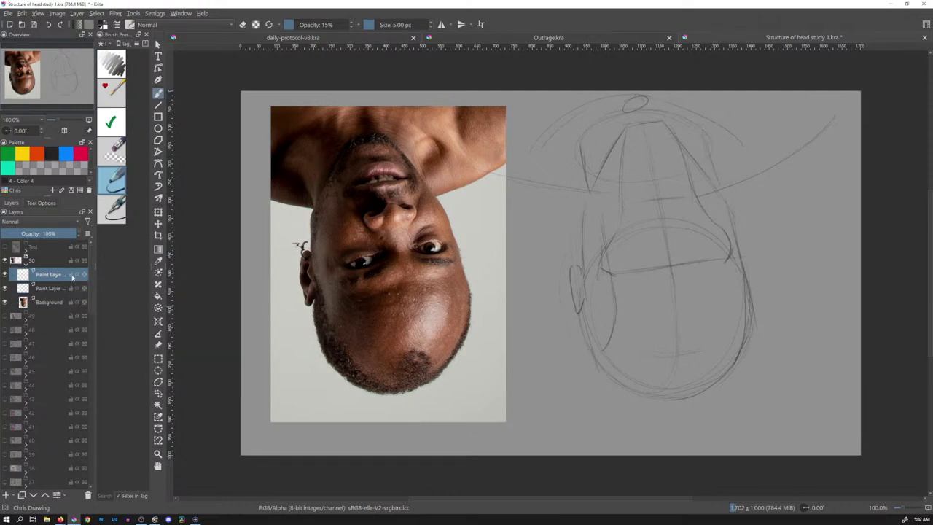
pyautogui.click(33, 164)
pyautogui.moveTo(354, 282); pyautogui.dragTo(370, 282)
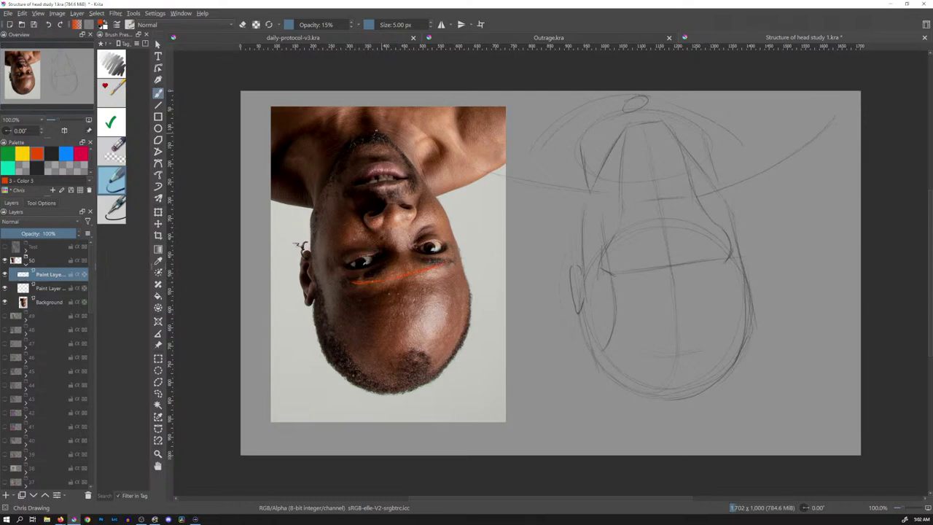
pyautogui.moveTo(356, 138); pyautogui.dragTo(381, 136)
pyautogui.moveTo(410, 300); pyautogui.dragTo(394, 390)
pyautogui.moveTo(399, 214); pyautogui.dragTo(397, 238)
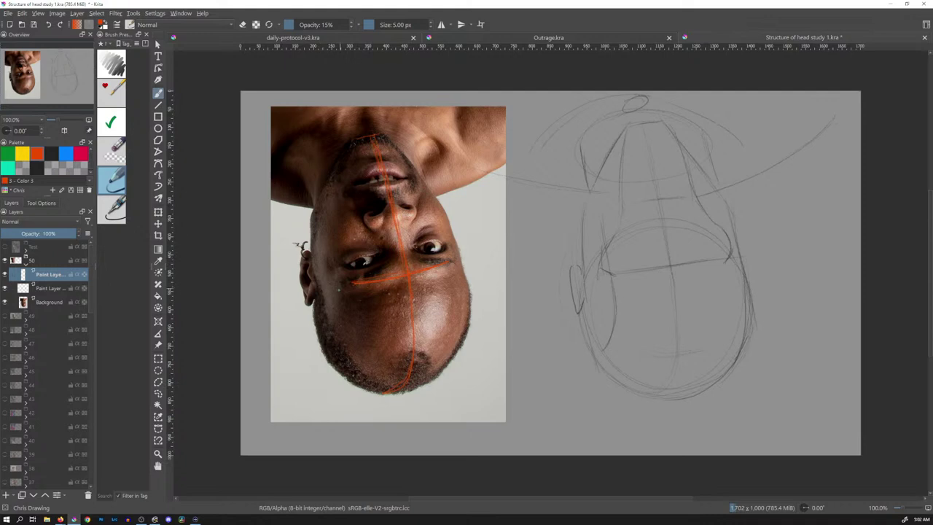
pyautogui.moveTo(350, 282); pyautogui.dragTo(312, 295)
pyautogui.moveTo(312, 258); pyautogui.dragTo(303, 253)
# Trace the cheek, both jawlines, the head's left side and the shoulder line in orange.
pyautogui.moveTo(446, 212); pyautogui.dragTo(467, 278)
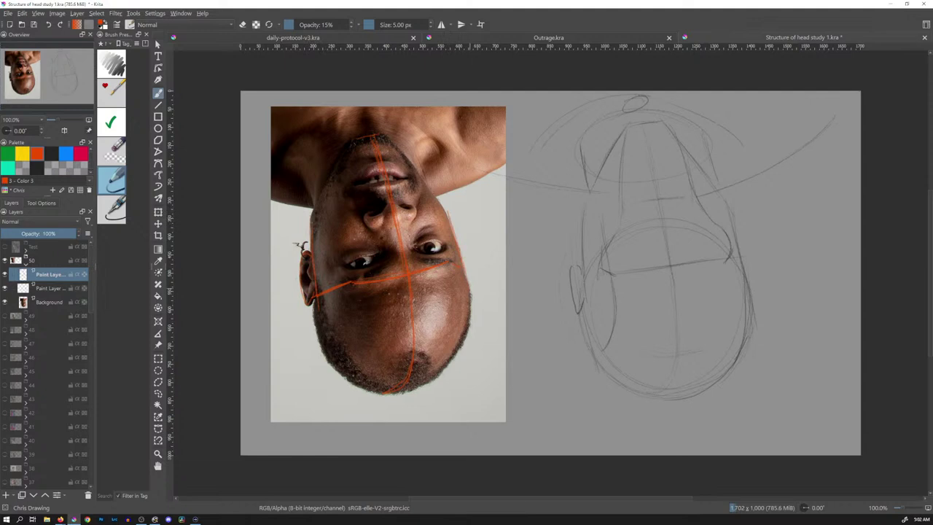
pyautogui.moveTo(315, 298)
pyautogui.mouseDown()
pyautogui.moveTo(337, 361)
pyautogui.moveTo(373, 388)
pyautogui.mouseUp()
pyautogui.moveTo(460, 350); pyautogui.dragTo(444, 371)
pyautogui.moveTo(356, 138); pyautogui.dragTo(316, 210)
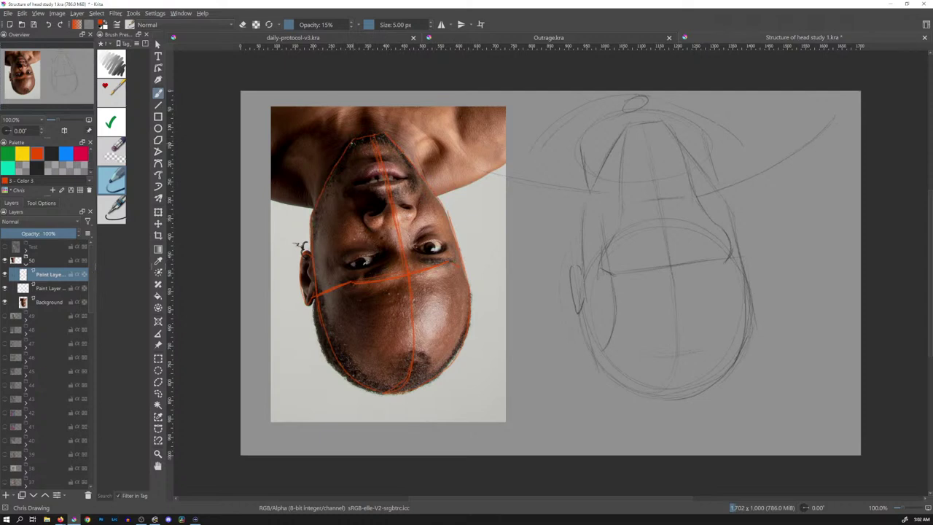
pyautogui.moveTo(353, 141); pyautogui.dragTo(333, 264)
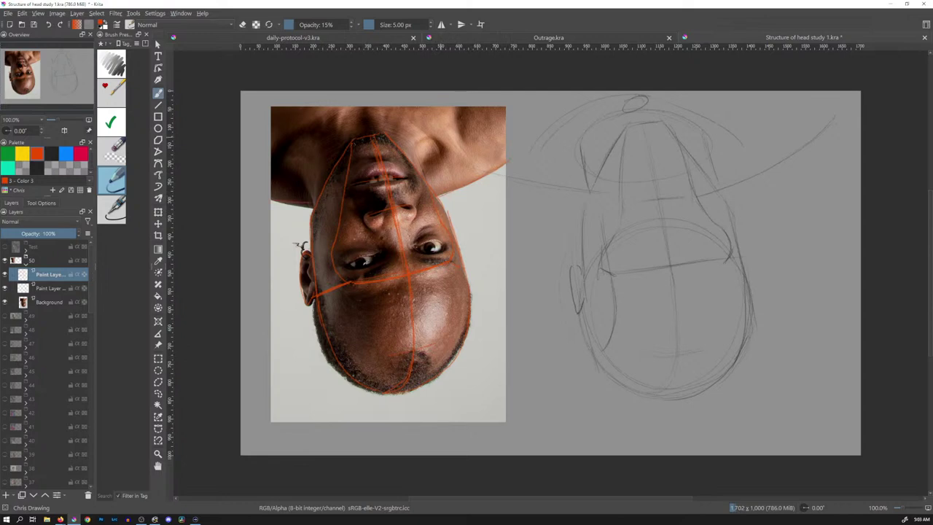
pyautogui.moveTo(264, 154); pyautogui.dragTo(349, 101)
# Move the orange lines onto the pencil sketch, enlarge and nudge them, then switch to red.
pyautogui.press('t')
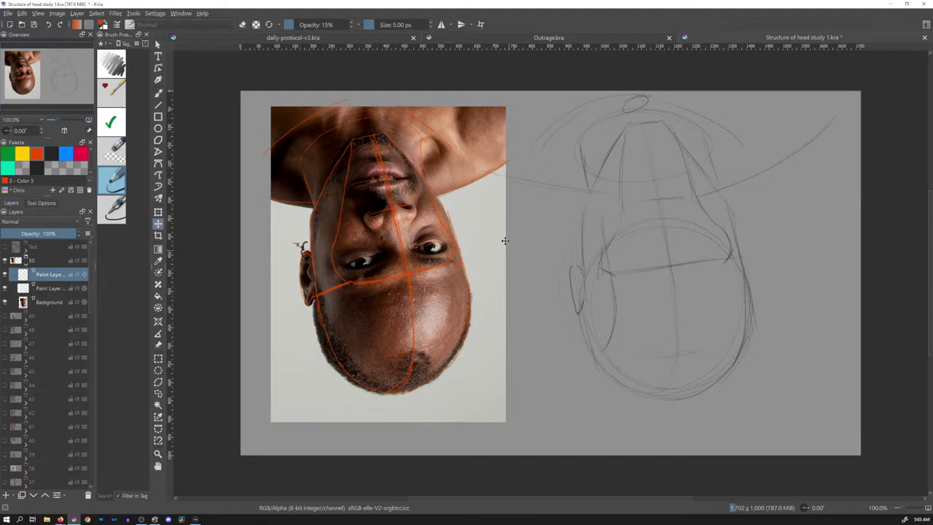
pyautogui.moveTo(414, 251)
pyautogui.mouseDown()
pyautogui.moveTo(641, 233)
pyautogui.moveTo(688, 220)
pyautogui.moveTo(689, 205)
pyautogui.mouseUp()
pyautogui.hotkey('ctrl', 't')
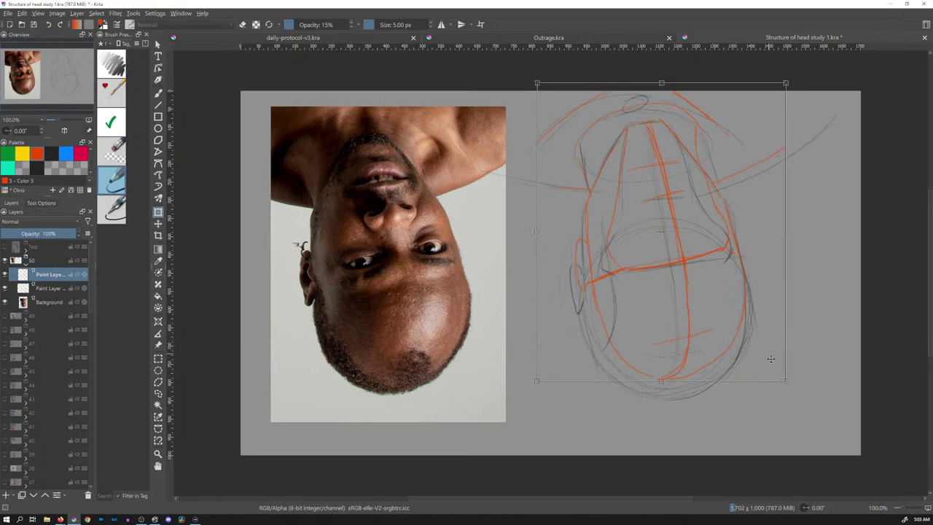
pyautogui.moveTo(785, 380); pyautogui.dragTo(797, 401)
pyautogui.moveTo(742, 318); pyautogui.dragTo(738, 317)
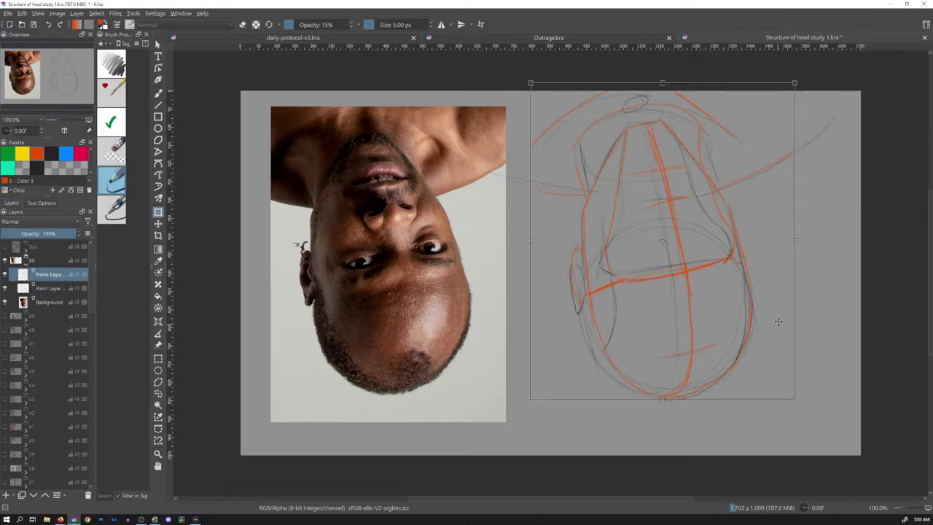
pyautogui.press('Return')
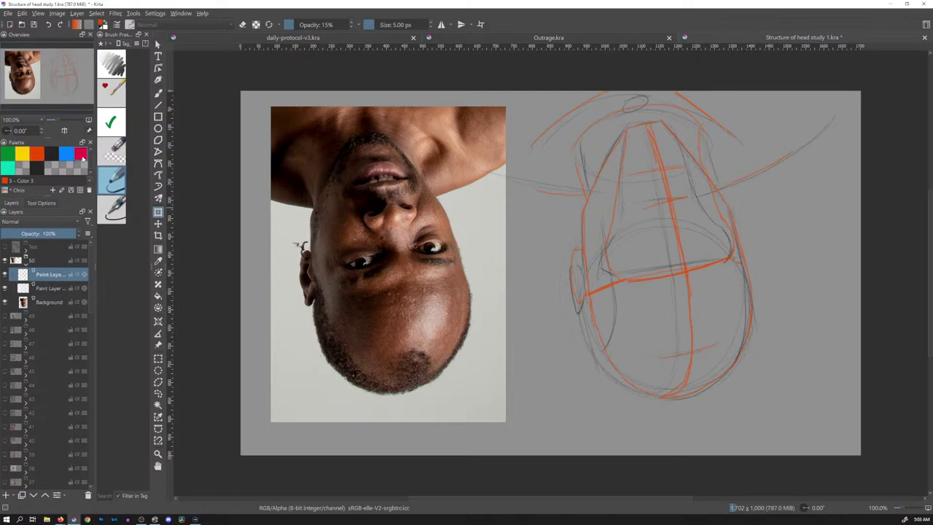
pyautogui.click(81, 153)
pyautogui.press('b')
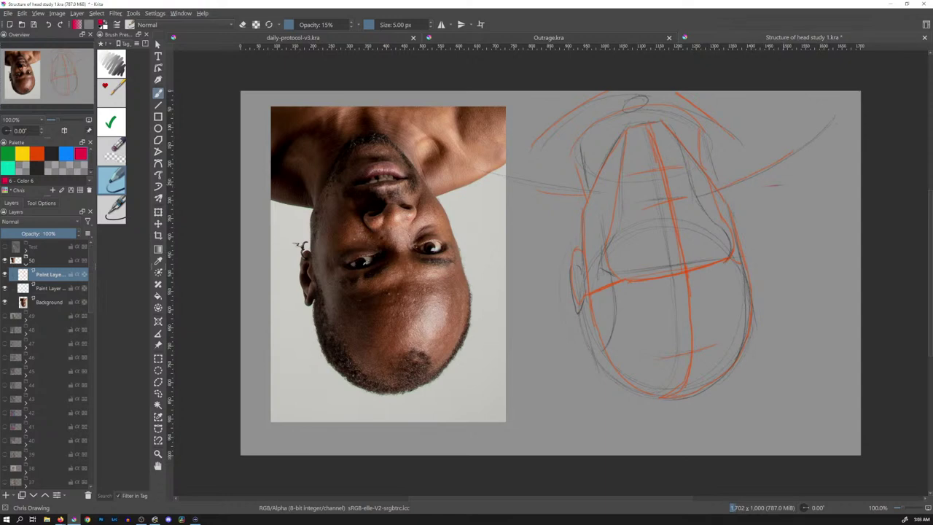
# Draw pink arrows with handwritten angle labels pointing at the head's side and jaw.
pyautogui.moveTo(774, 185); pyautogui.dragTo(707, 208)
pyautogui.moveTo(592, 309); pyautogui.dragTo(559, 367)
pyautogui.moveTo(602, 294); pyautogui.dragTo(598, 303)
pyautogui.moveTo(532, 390)
pyautogui.mouseDown()
pyautogui.moveTo(544, 374)
pyautogui.moveTo(544, 406)
pyautogui.moveTo(559, 392)
pyautogui.mouseUp()
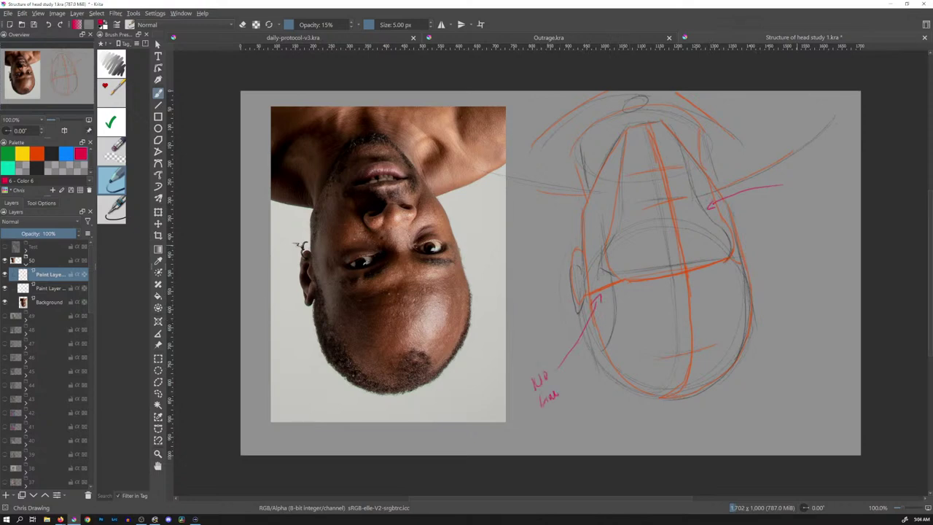
pyautogui.moveTo(794, 246)
pyautogui.mouseDown()
pyautogui.moveTo(753, 257)
pyautogui.moveTo(822, 248)
pyautogui.moveTo(803, 269)
pyautogui.moveTo(809, 262)
pyautogui.mouseUp()
pyautogui.moveTo(815, 262)
pyautogui.mouseDown()
pyautogui.moveTo(811, 271)
pyautogui.moveTo(824, 260)
pyautogui.mouseUp()
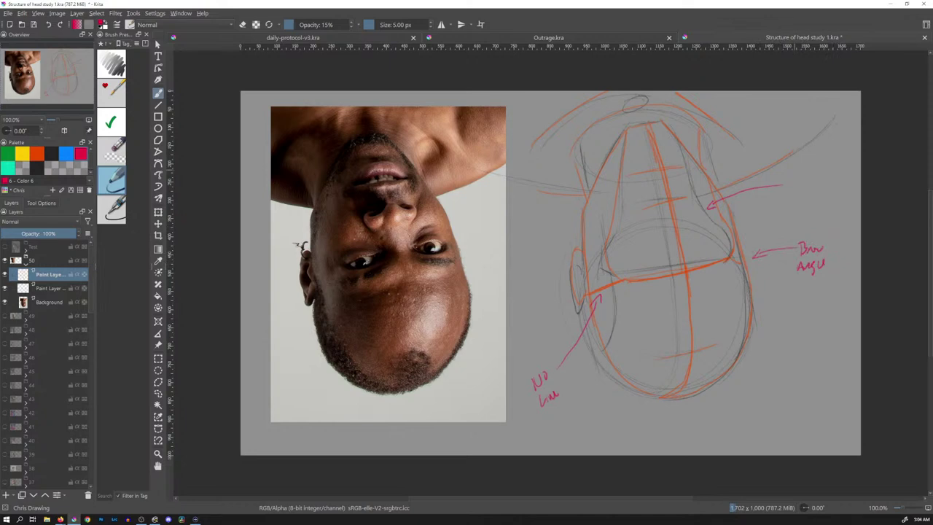
pyautogui.moveTo(795, 178)
pyautogui.mouseDown()
pyautogui.moveTo(788, 188)
pyautogui.moveTo(823, 179)
pyautogui.mouseUp()
pyautogui.moveTo(829, 176)
pyautogui.mouseDown()
pyautogui.moveTo(827, 186)
pyautogui.moveTo(838, 177)
pyautogui.mouseUp()
# Write a teal note beside the head sketch and save the document.
pyautogui.click(11, 153)
pyautogui.click(6, 164)
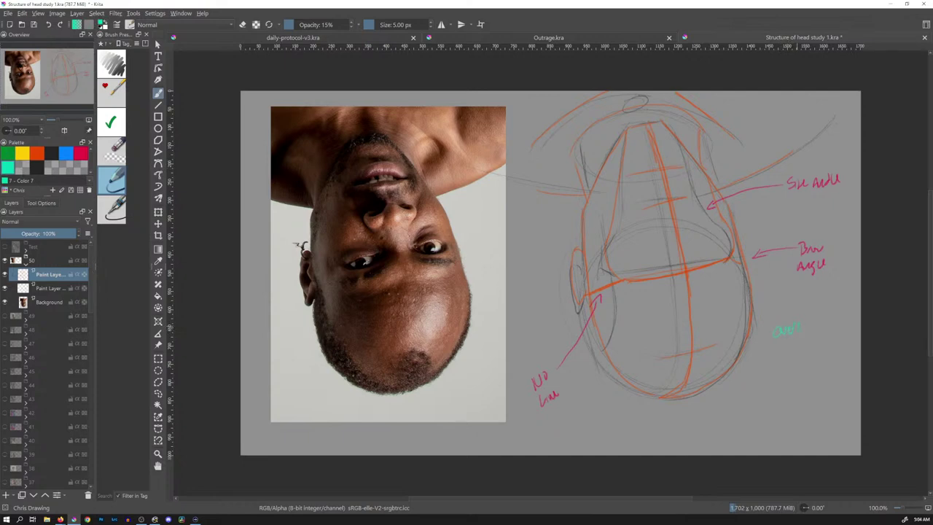
pyautogui.moveTo(791, 340)
pyautogui.mouseDown()
pyautogui.moveTo(810, 348)
pyautogui.moveTo(842, 333)
pyautogui.mouseUp()
pyautogui.hotkey('ctrl', 's')
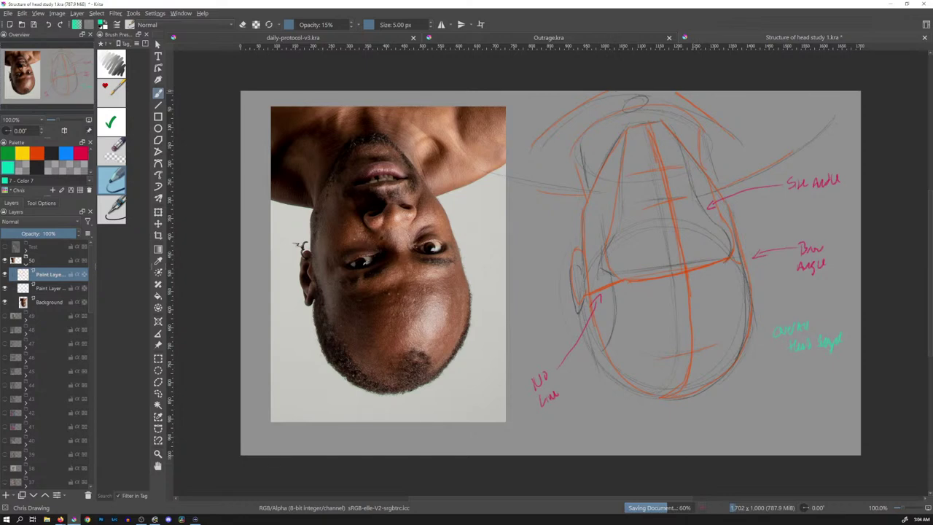
# Collapse group 50, show the Test group's screaming woman photo, pick a dark colour, and hide layer 50.
pyautogui.click(25, 265)
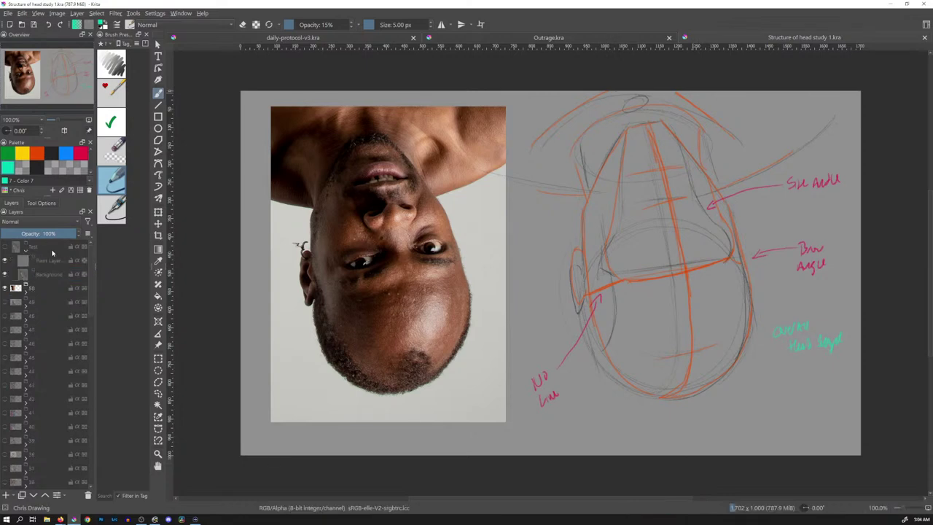
pyautogui.click(5, 248)
pyautogui.click(63, 257)
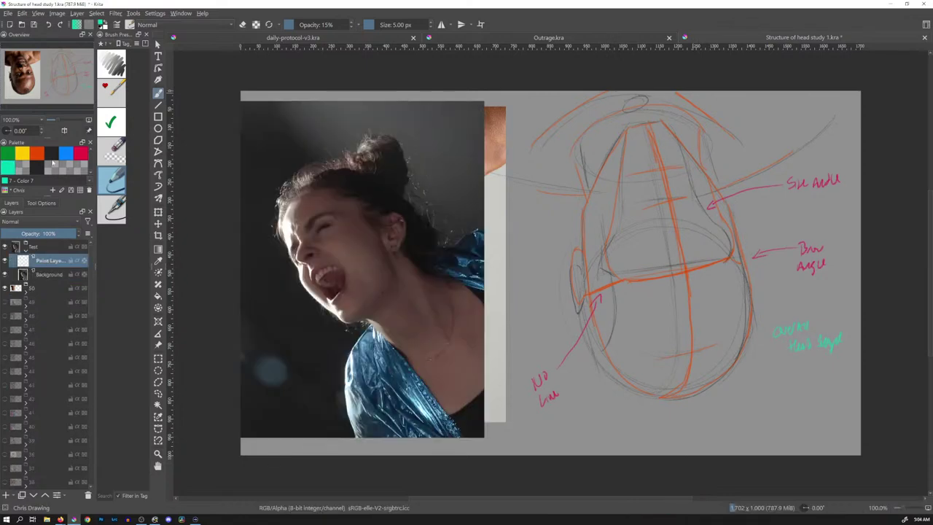
pyautogui.click(52, 162)
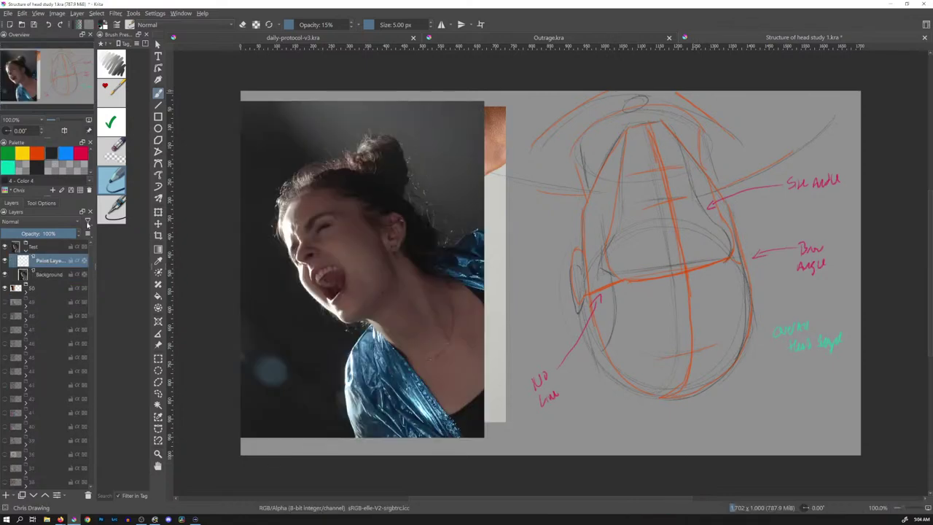
pyautogui.click(5, 288)
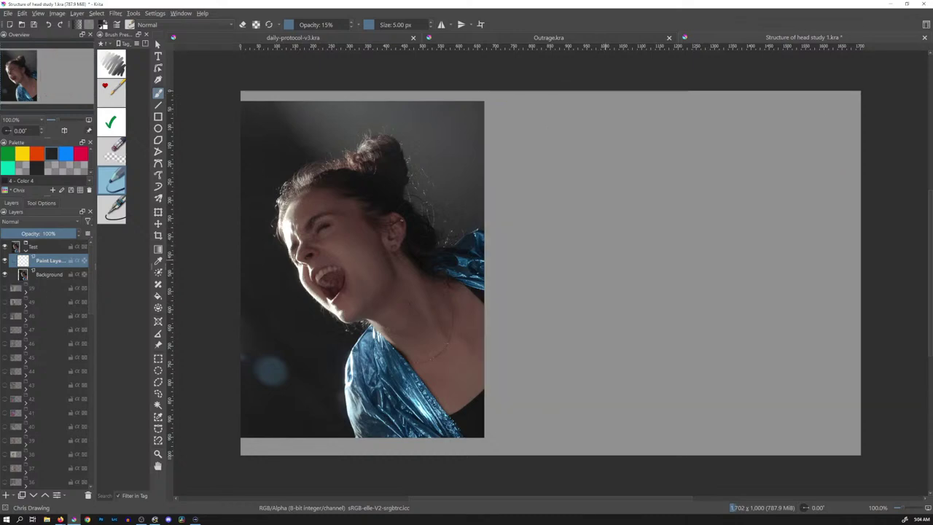
pyautogui.moveTo(532, 211)
pyautogui.mouseDown()
pyautogui.moveTo(550, 191)
pyautogui.moveTo(569, 222)
pyautogui.mouseUp()
pyautogui.hotkey('ctrl', 'z')
# Sketch the cranium circle with loose pencil arcs, darkening its top and upper-right edges.
pyautogui.moveTo(560, 263); pyautogui.dragTo(713, 219)
pyautogui.moveTo(543, 220)
pyautogui.mouseDown()
pyautogui.moveTo(543, 189)
pyautogui.moveTo(641, 124)
pyautogui.moveTo(544, 245)
pyautogui.mouseUp()
pyautogui.moveTo(593, 135); pyautogui.dragTo(614, 129)
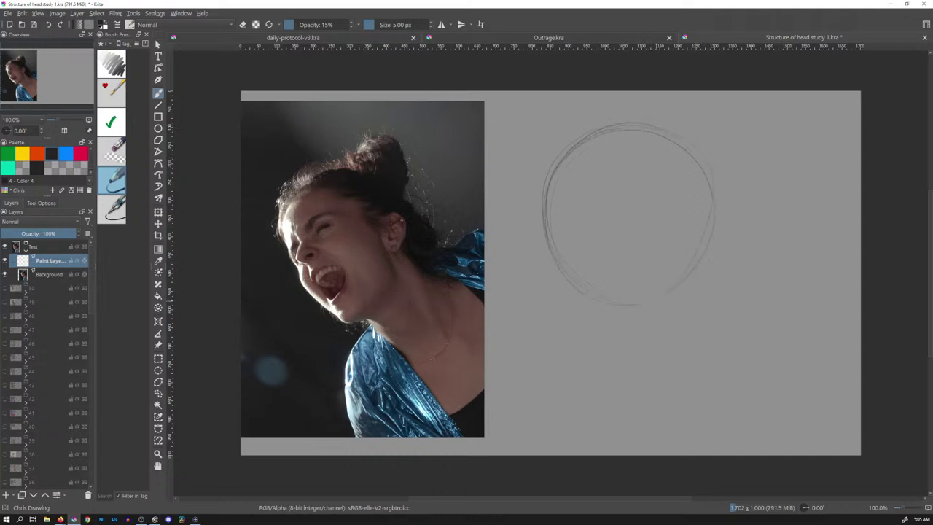
pyautogui.moveTo(687, 150); pyautogui.dragTo(719, 219)
# Erase stray marks on the circle's right edge, then redraw and firm up its right and left sides.
pyautogui.click(118, 158)
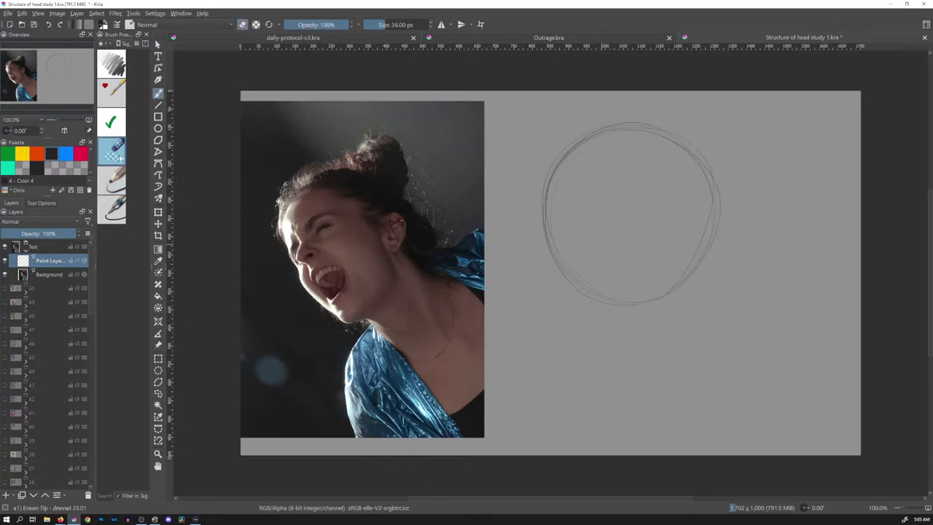
pyautogui.moveTo(710, 192)
pyautogui.mouseDown()
pyautogui.moveTo(695, 256)
pyautogui.moveTo(700, 246)
pyautogui.moveTo(673, 284)
pyautogui.moveTo(706, 226)
pyautogui.moveTo(708, 188)
pyautogui.moveTo(676, 152)
pyautogui.moveTo(645, 138)
pyautogui.moveTo(609, 140)
pyautogui.moveTo(562, 166)
pyautogui.moveTo(551, 210)
pyautogui.moveTo(571, 242)
pyautogui.mouseUp()
pyautogui.click(113, 179)
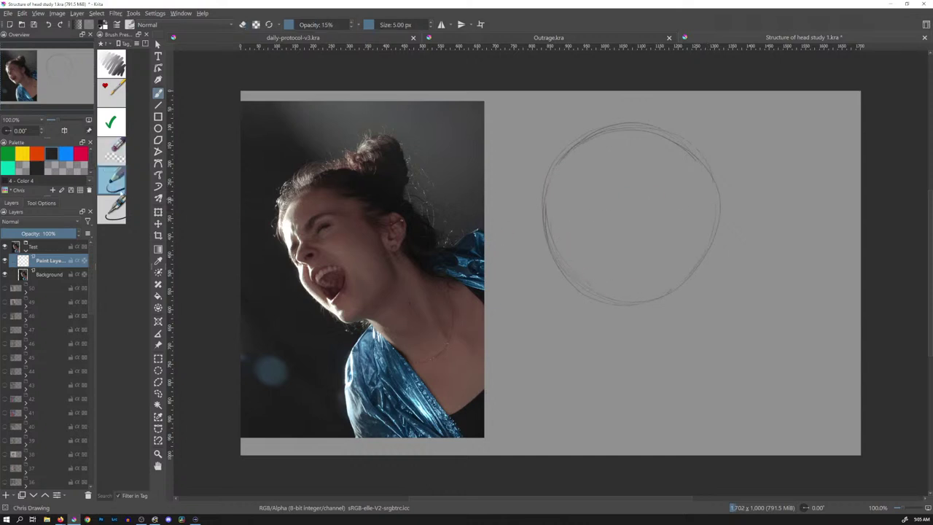
pyautogui.moveTo(717, 190)
pyautogui.mouseDown()
pyautogui.moveTo(720, 217)
pyautogui.moveTo(661, 300)
pyautogui.mouseUp()
pyautogui.moveTo(537, 201); pyautogui.dragTo(561, 268)
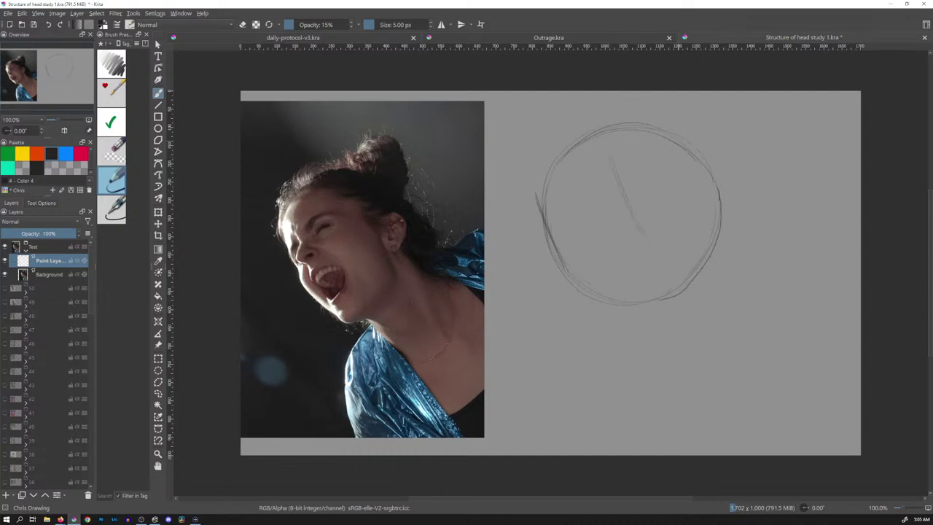
pyautogui.moveTo(692, 167)
pyautogui.mouseDown()
pyautogui.moveTo(711, 201)
pyautogui.moveTo(710, 192)
pyautogui.mouseUp()
# Draw a curved brow line across the circle and reinforce its left and upper-left arcs.
pyautogui.moveTo(558, 217); pyautogui.dragTo(615, 173)
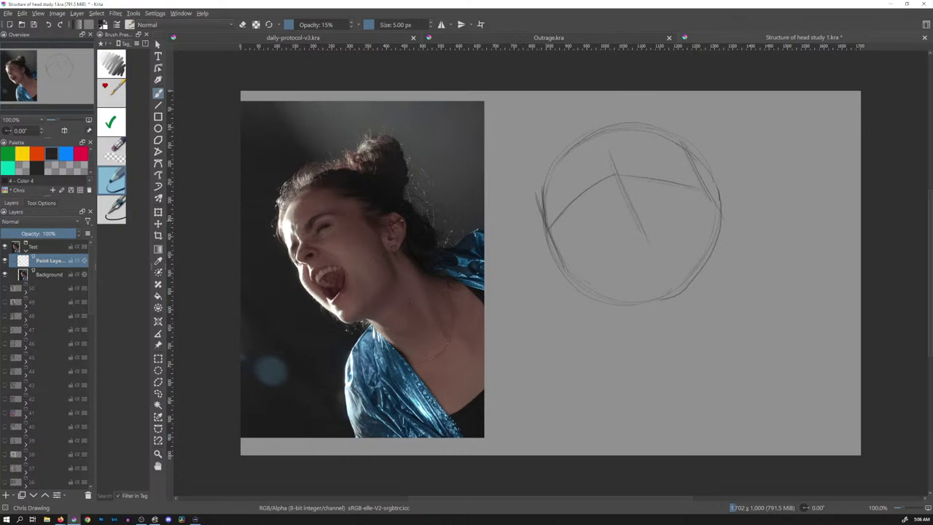
pyautogui.moveTo(539, 174); pyautogui.dragTo(543, 226)
pyautogui.moveTo(570, 140)
pyautogui.mouseDown()
pyautogui.moveTo(545, 166)
pyautogui.moveTo(573, 137)
pyautogui.moveTo(630, 111)
pyautogui.mouseUp()
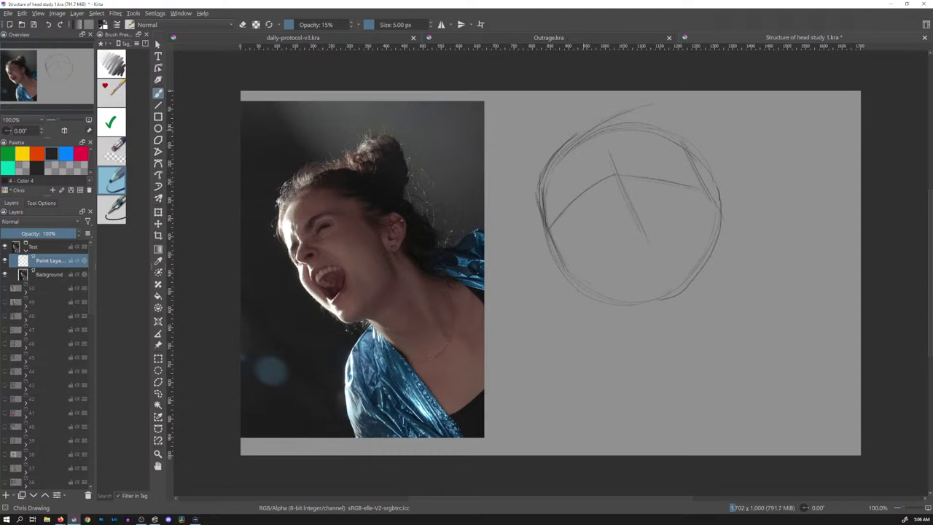
pyautogui.moveTo(618, 109); pyautogui.dragTo(553, 156)
# Erase stray upper-left strokes, then redraw the top edge and curve the centre line over the head.
pyautogui.click(112, 150)
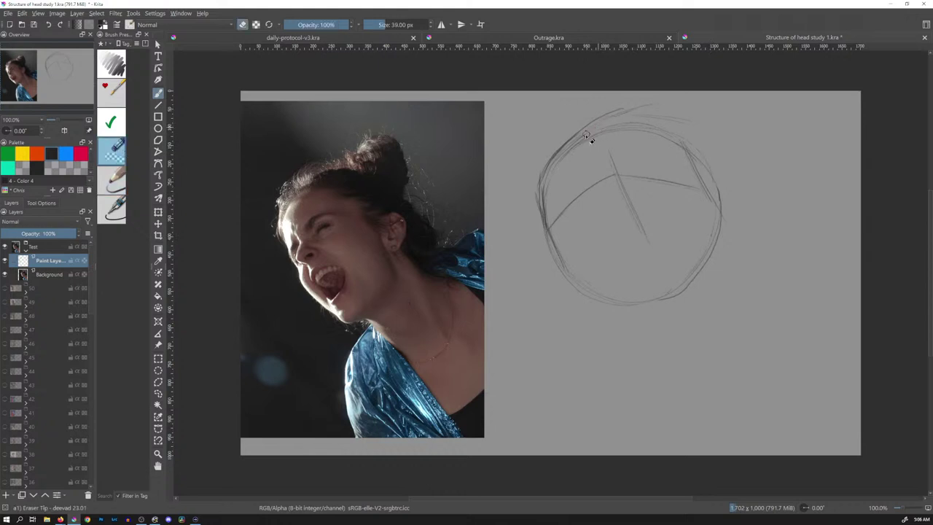
pyautogui.moveTo(635, 115)
pyautogui.mouseDown()
pyautogui.moveTo(605, 127)
pyautogui.moveTo(590, 121)
pyautogui.moveTo(558, 152)
pyautogui.moveTo(604, 113)
pyautogui.mouseUp()
pyautogui.click(116, 183)
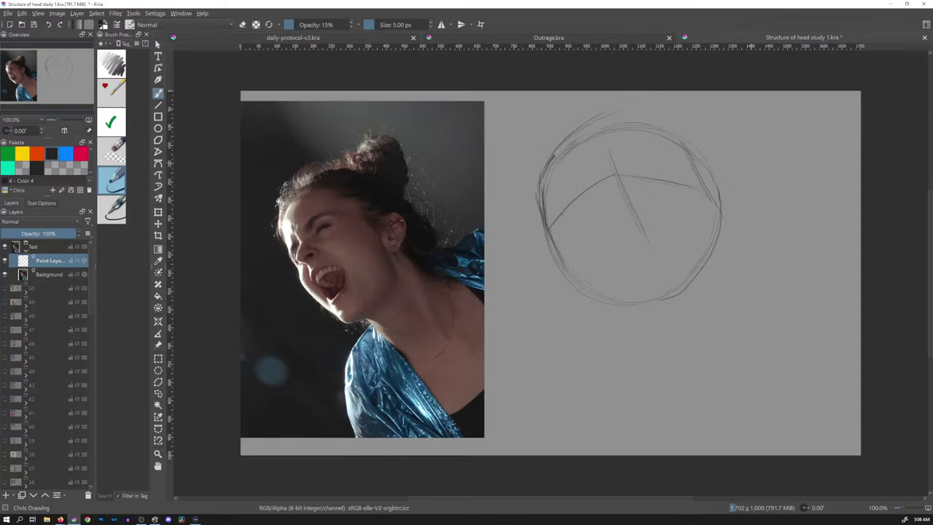
pyautogui.moveTo(602, 118); pyautogui.dragTo(676, 123)
pyautogui.moveTo(615, 149); pyautogui.dragTo(621, 188)
pyautogui.moveTo(639, 124)
pyautogui.mouseDown()
pyautogui.moveTo(618, 157)
pyautogui.moveTo(617, 182)
pyautogui.mouseUp()
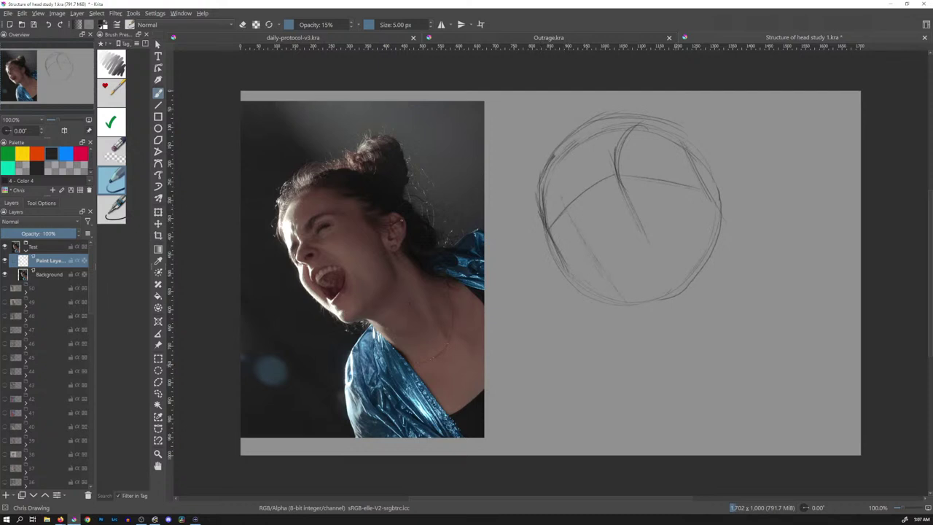
# Draw the jaw line and a second neck line, trimming the tail of the lower neck line.
pyautogui.moveTo(606, 276); pyautogui.dragTo(667, 354)
pyautogui.moveTo(631, 306); pyautogui.dragTo(650, 331)
pyautogui.click(115, 153)
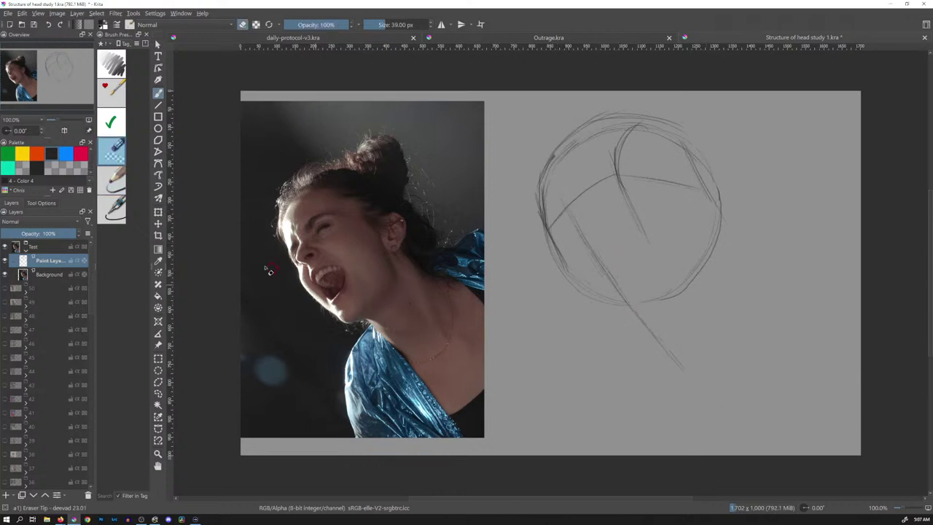
pyautogui.click(115, 183)
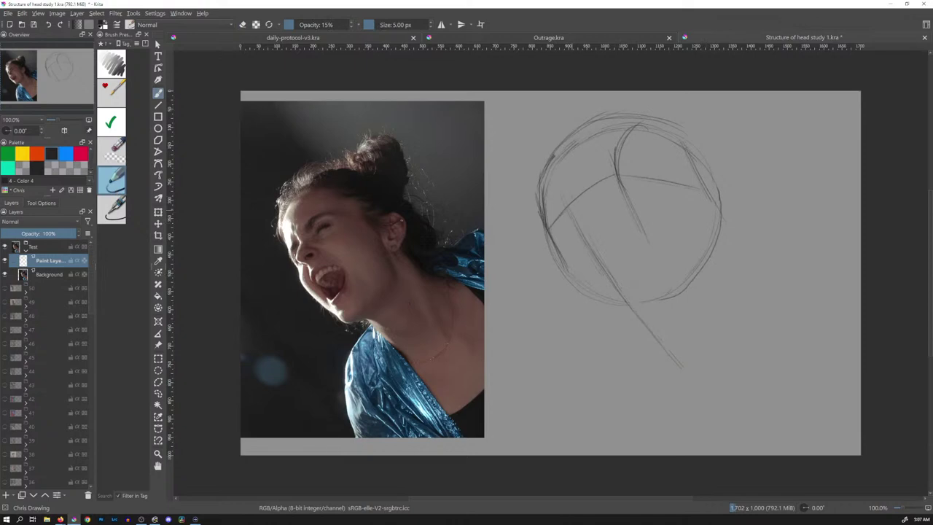
pyautogui.moveTo(619, 298); pyautogui.dragTo(669, 360)
pyautogui.press('e')
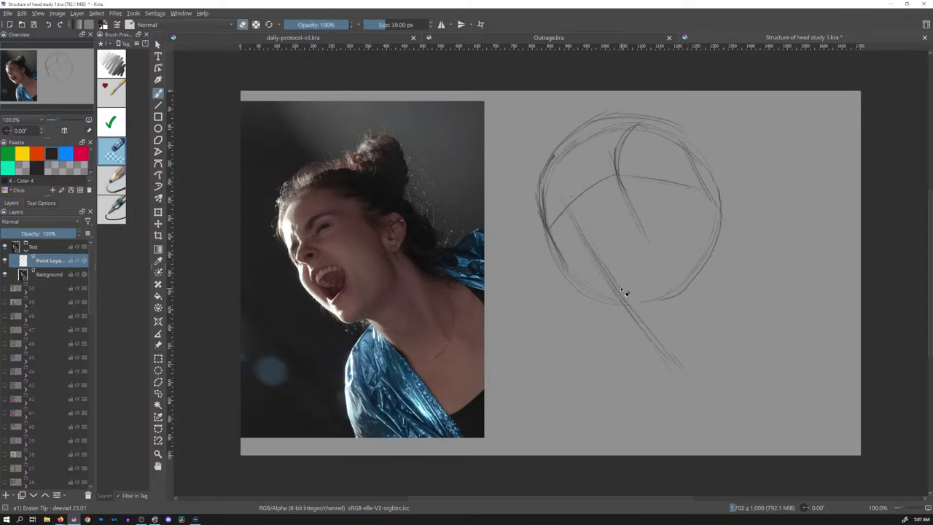
pyautogui.moveTo(658, 340); pyautogui.dragTo(679, 366)
pyautogui.click(114, 188)
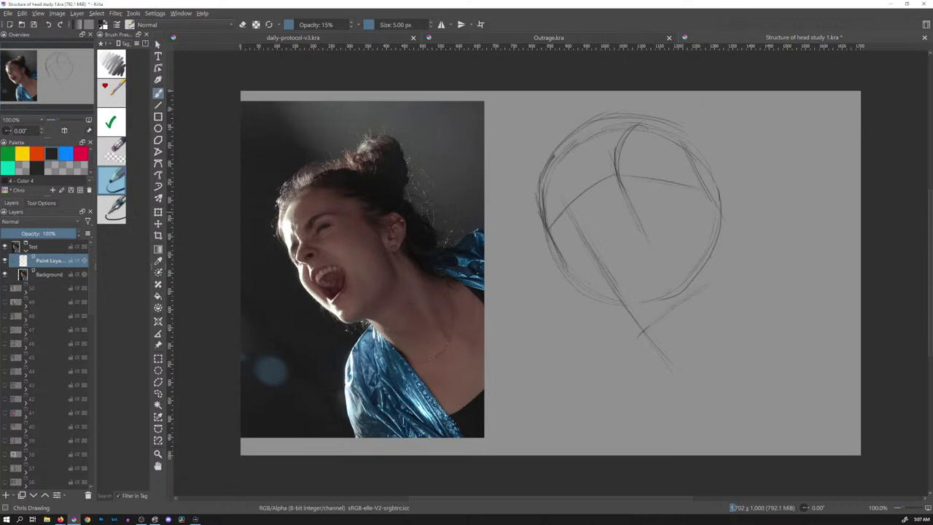
# Draw the head's right side and lower-left jaw diagonal, and refine the left contour.
pyautogui.moveTo(685, 211); pyautogui.dragTo(706, 278)
pyautogui.moveTo(565, 275); pyautogui.dragTo(617, 324)
pyautogui.moveTo(556, 180); pyautogui.dragTo(566, 214)
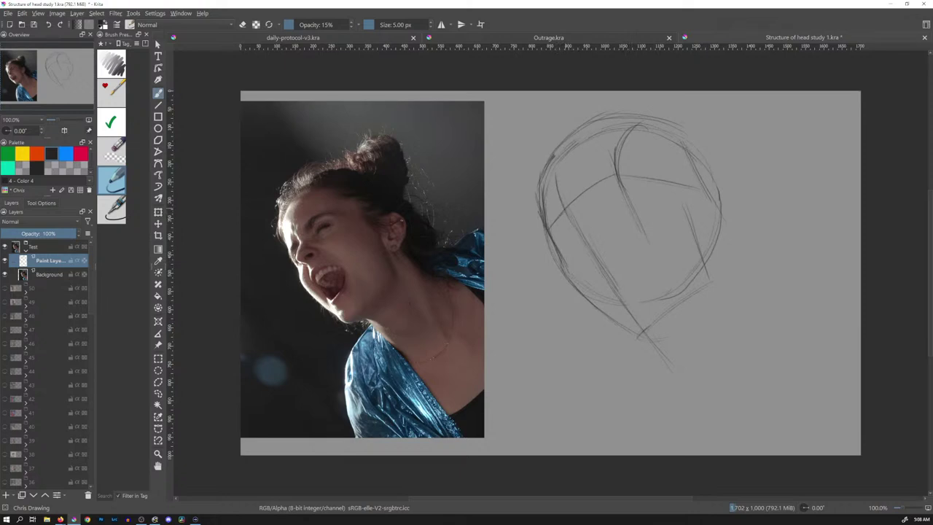
pyautogui.moveTo(566, 142); pyautogui.dragTo(557, 184)
pyautogui.moveTo(569, 218); pyautogui.dragTo(578, 231)
pyautogui.moveTo(557, 181); pyautogui.dragTo(574, 225)
pyautogui.moveTo(557, 156); pyautogui.dragTo(557, 171)
pyautogui.moveTo(599, 120); pyautogui.dragTo(562, 144)
pyautogui.moveTo(576, 220); pyautogui.dragTo(628, 308)
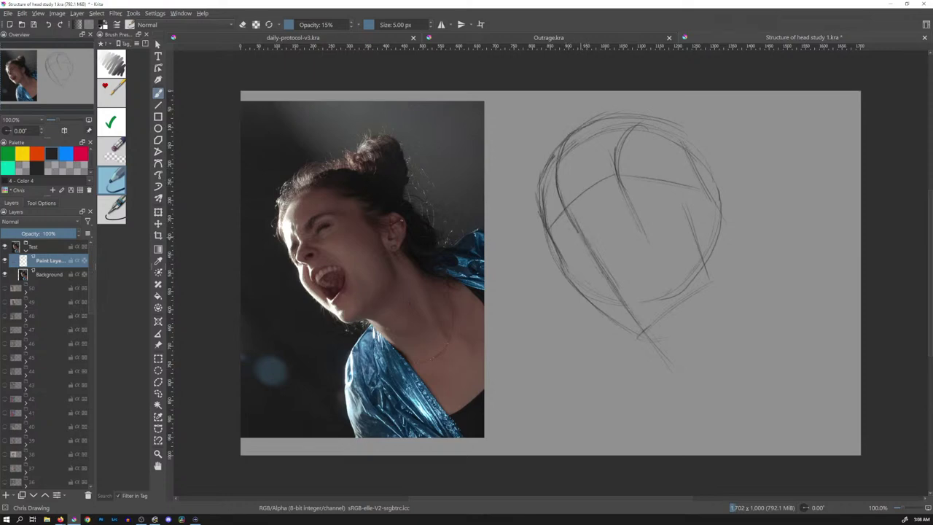
pyautogui.moveTo(571, 246); pyautogui.dragTo(592, 228)
# Sketch the ear, a faint shoulder line, the neck line, and a redone stroke below the jaw.
pyautogui.moveTo(699, 190)
pyautogui.mouseDown()
pyautogui.moveTo(692, 217)
pyautogui.moveTo(720, 200)
pyautogui.moveTo(710, 242)
pyautogui.mouseUp()
pyautogui.moveTo(724, 209); pyautogui.dragTo(718, 226)
pyautogui.moveTo(731, 315); pyautogui.dragTo(786, 358)
pyautogui.moveTo(716, 248); pyautogui.dragTo(780, 307)
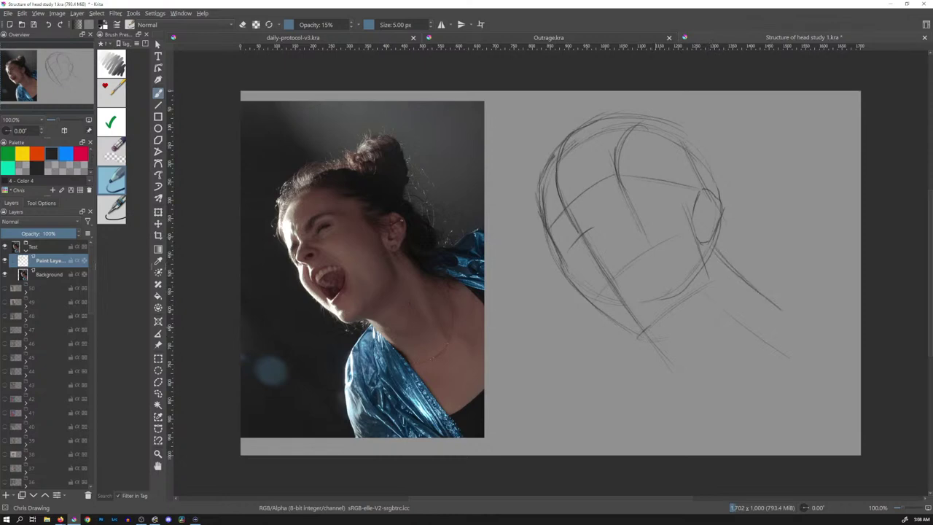
pyautogui.moveTo(658, 330); pyautogui.dragTo(736, 380)
pyautogui.hotkey('ctrl', 'z')
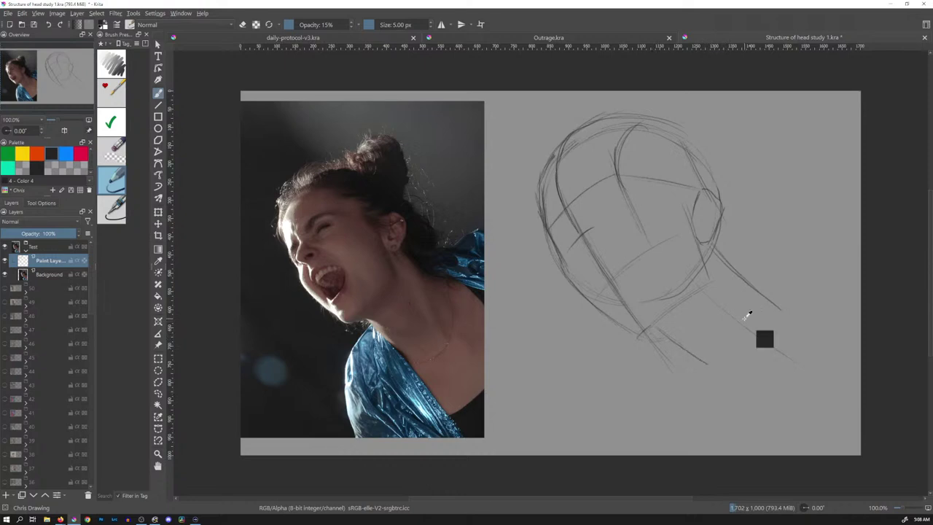
pyautogui.hotkey('ctrl', 'z')
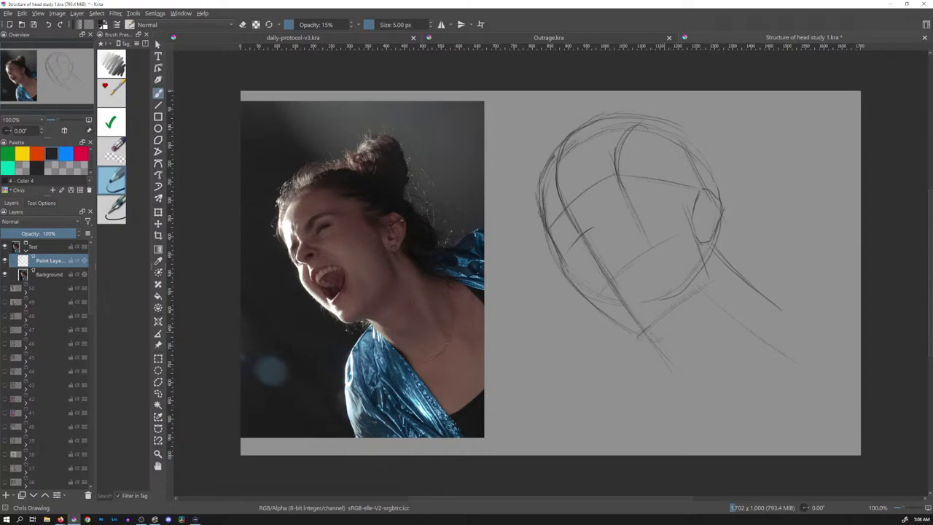
pyautogui.moveTo(685, 350); pyautogui.dragTo(728, 382)
# Darken the jaw and neck lines, adding short marks in the jaw area and down the face side.
pyautogui.moveTo(748, 277); pyautogui.dragTo(806, 236)
pyautogui.moveTo(682, 301); pyautogui.dragTo(647, 327)
pyautogui.moveTo(651, 317); pyautogui.dragTo(644, 327)
pyautogui.moveTo(651, 268); pyautogui.dragTo(646, 290)
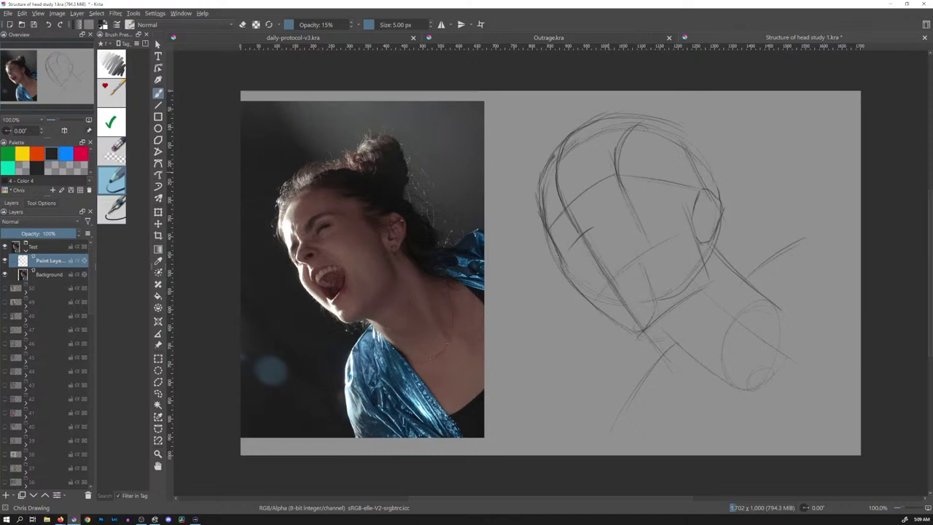
pyautogui.moveTo(601, 169); pyautogui.dragTo(614, 172)
pyautogui.moveTo(637, 259); pyautogui.dragTo(616, 193)
pyautogui.moveTo(614, 305); pyautogui.dragTo(628, 291)
pyautogui.moveTo(633, 275); pyautogui.dragTo(629, 290)
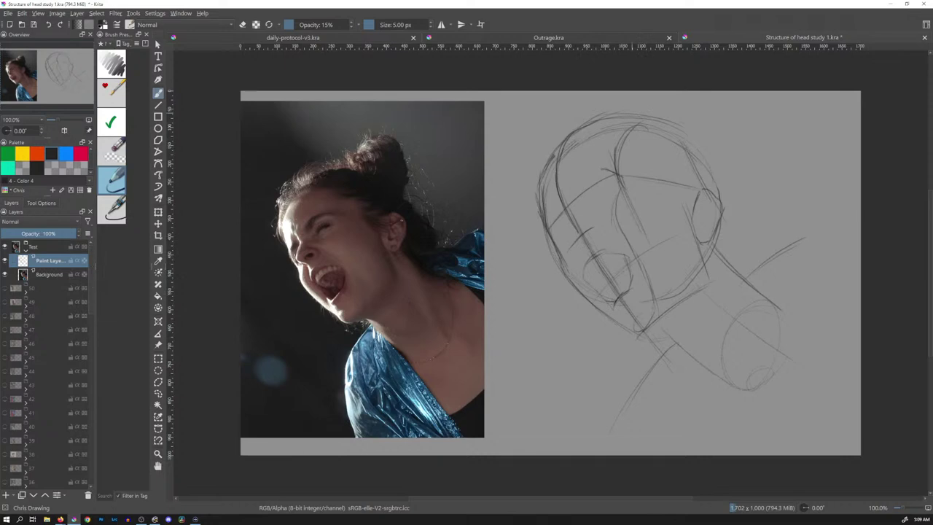
# Sketch a line along the top of the head and outline the hair bun.
pyautogui.moveTo(638, 110)
pyautogui.mouseDown()
pyautogui.moveTo(693, 121)
pyautogui.moveTo(755, 226)
pyautogui.moveTo(771, 280)
pyautogui.mouseUp()
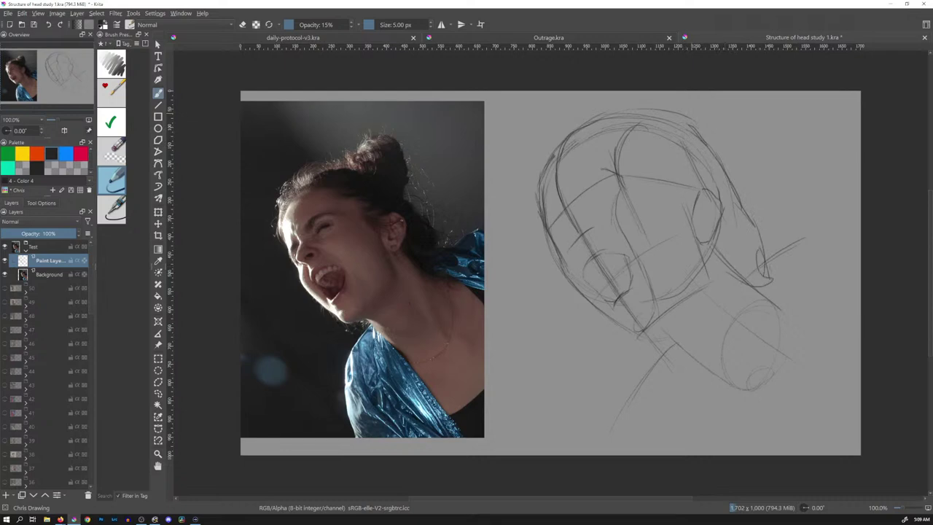
pyautogui.moveTo(665, 99)
pyautogui.mouseDown()
pyautogui.moveTo(652, 113)
pyautogui.moveTo(656, 105)
pyautogui.mouseUp()
pyautogui.moveTo(737, 133); pyautogui.dragTo(718, 149)
pyautogui.moveTo(733, 93); pyautogui.dragTo(717, 152)
# Mark the chin-neck junction, add neck cylinder contour lines and strengthen the cheek-jaw line.
pyautogui.moveTo(653, 332); pyautogui.dragTo(679, 334)
pyautogui.moveTo(724, 264); pyautogui.dragTo(778, 379)
pyautogui.moveTo(739, 326); pyautogui.dragTo(765, 378)
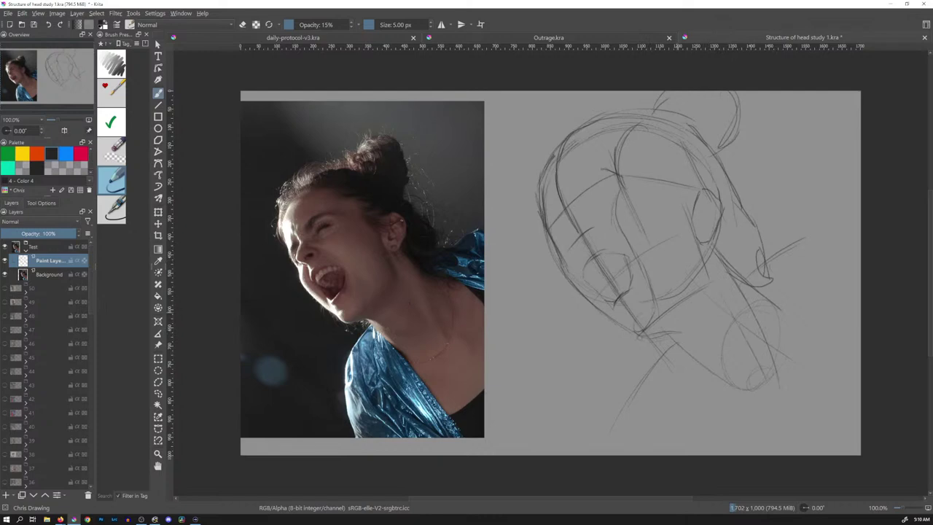
pyautogui.moveTo(687, 218)
pyautogui.mouseDown()
pyautogui.moveTo(707, 263)
pyautogui.moveTo(704, 291)
pyautogui.moveTo(653, 319)
pyautogui.mouseUp()
# On a new orange paint layer, trace the photo's brow, eye line and hairline.
pyautogui.press('Insert')
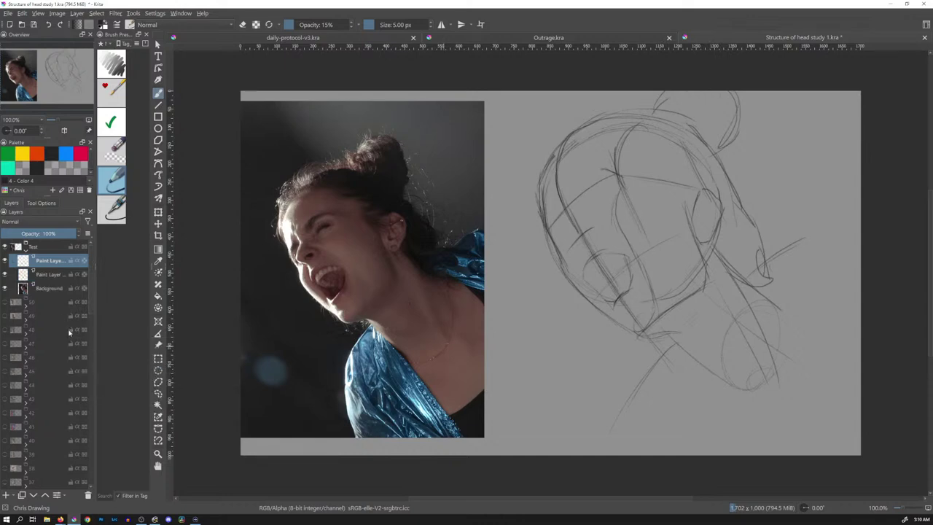
pyautogui.click(36, 155)
pyautogui.moveTo(321, 216); pyautogui.dragTo(291, 256)
pyautogui.moveTo(305, 195); pyautogui.dragTo(285, 227)
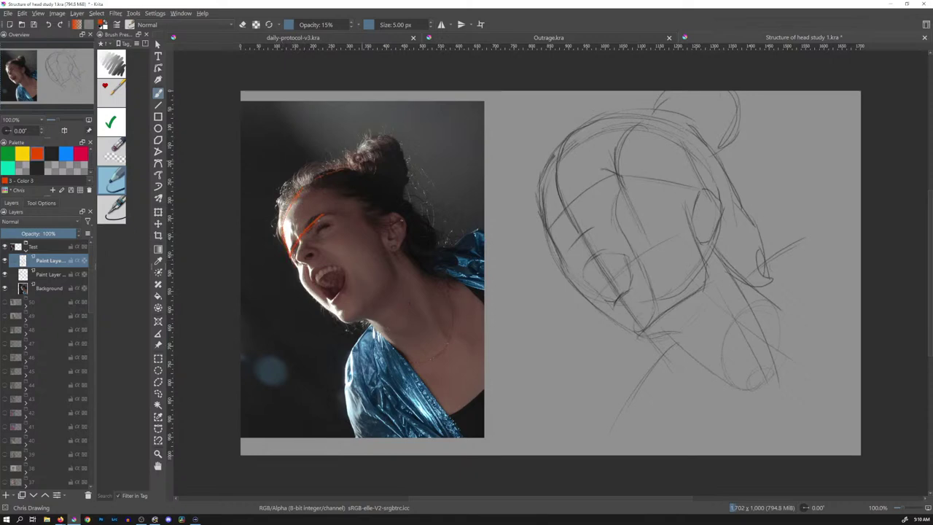
pyautogui.moveTo(353, 172)
pyautogui.mouseDown()
pyautogui.moveTo(373, 175)
pyautogui.moveTo(436, 234)
pyautogui.mouseUp()
pyautogui.moveTo(337, 213); pyautogui.dragTo(386, 217)
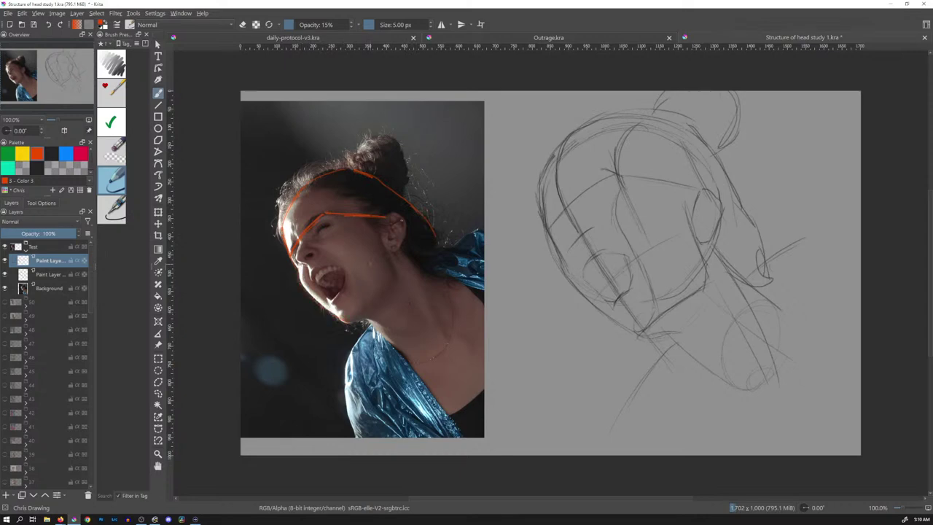
# Trace the photo's jawline, cheek, mouth, ear, neck and hair bun in orange.
pyautogui.moveTo(394, 281); pyautogui.dragTo(357, 315)
pyautogui.moveTo(385, 232); pyautogui.dragTo(394, 284)
pyautogui.moveTo(325, 288); pyautogui.dragTo(345, 268)
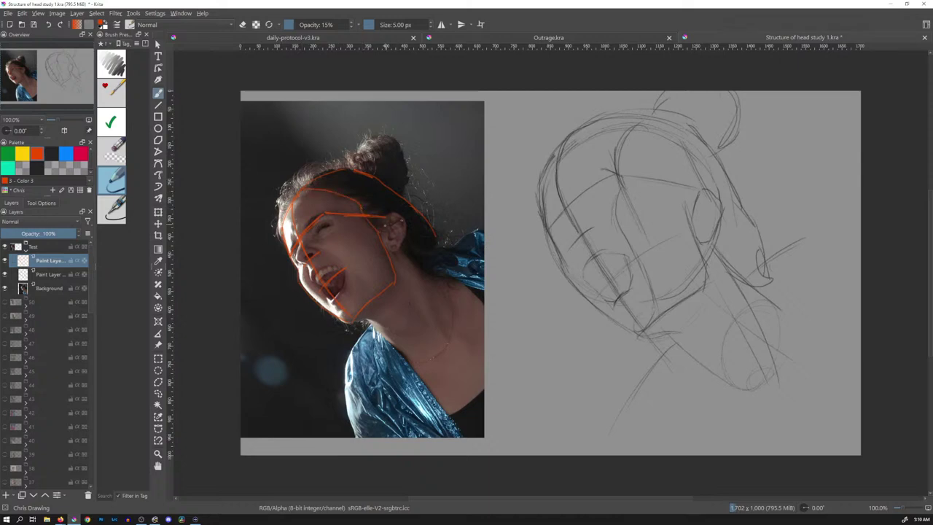
pyautogui.moveTo(385, 218)
pyautogui.mouseDown()
pyautogui.moveTo(407, 221)
pyautogui.moveTo(397, 253)
pyautogui.mouseUp()
pyautogui.moveTo(402, 252); pyautogui.dragTo(445, 283)
pyautogui.moveTo(388, 137); pyautogui.dragTo(404, 189)
pyautogui.moveTo(435, 269)
pyautogui.mouseDown()
pyautogui.moveTo(435, 249)
pyautogui.moveTo(475, 232)
pyautogui.mouseUp()
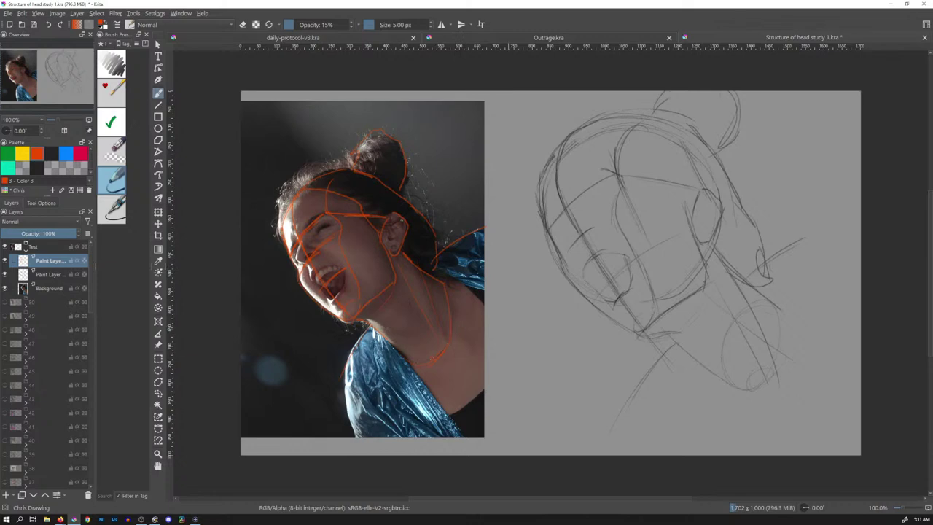
pyautogui.hotkey('ctrl', 't')
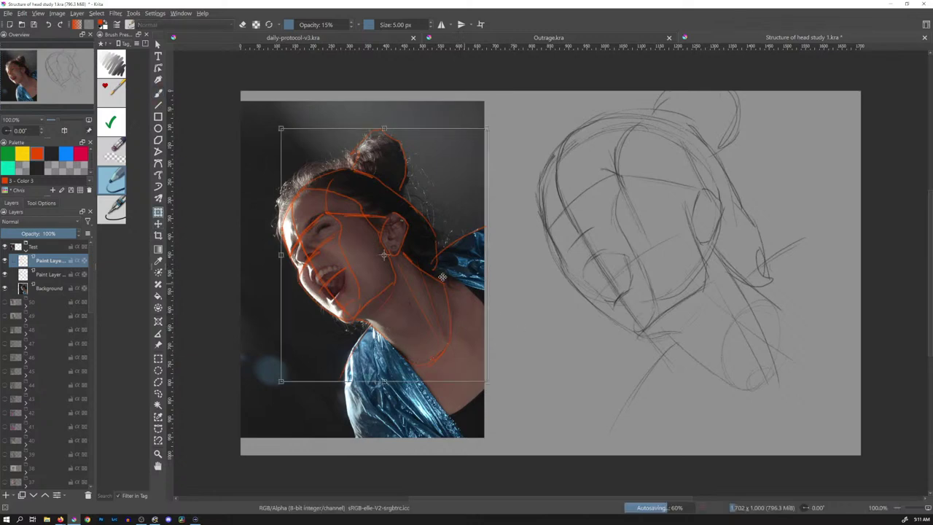
# Move the orange structure lines onto the pencil head sketch, scale them up and align them.
pyautogui.moveTo(442, 277)
pyautogui.mouseDown()
pyautogui.moveTo(503, 264)
pyautogui.moveTo(653, 287)
pyautogui.moveTo(696, 239)
pyautogui.mouseUp()
pyautogui.scroll(-1, 745, 230)
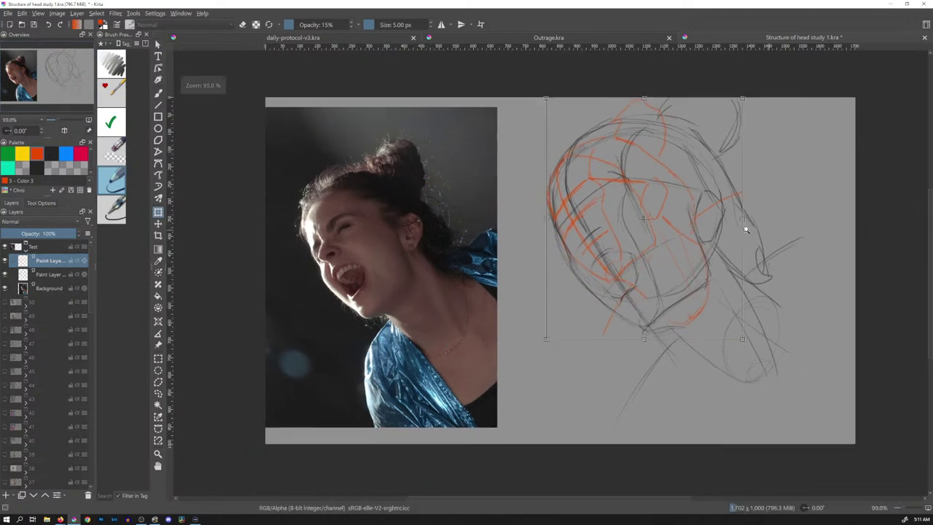
pyautogui.press('Return')
pyautogui.scroll(1, 748, 222)
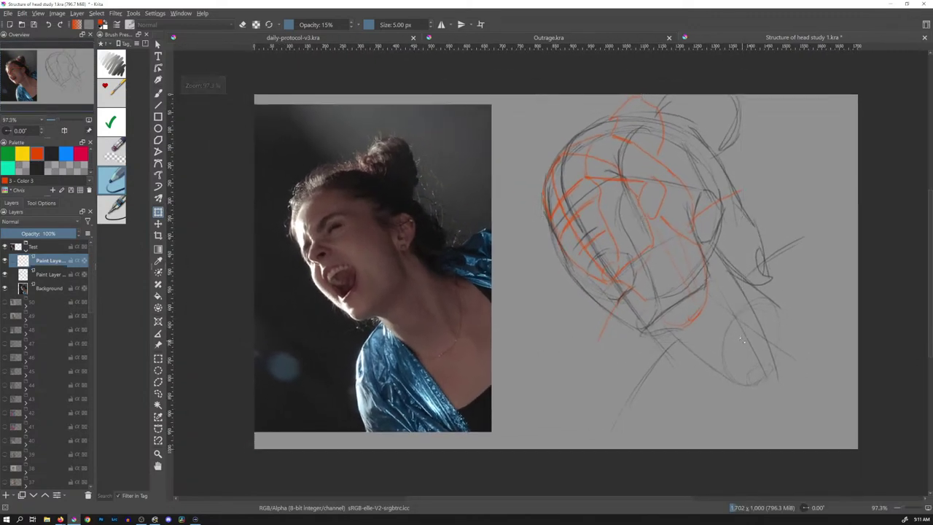
pyautogui.moveTo(743, 339); pyautogui.dragTo(821, 446)
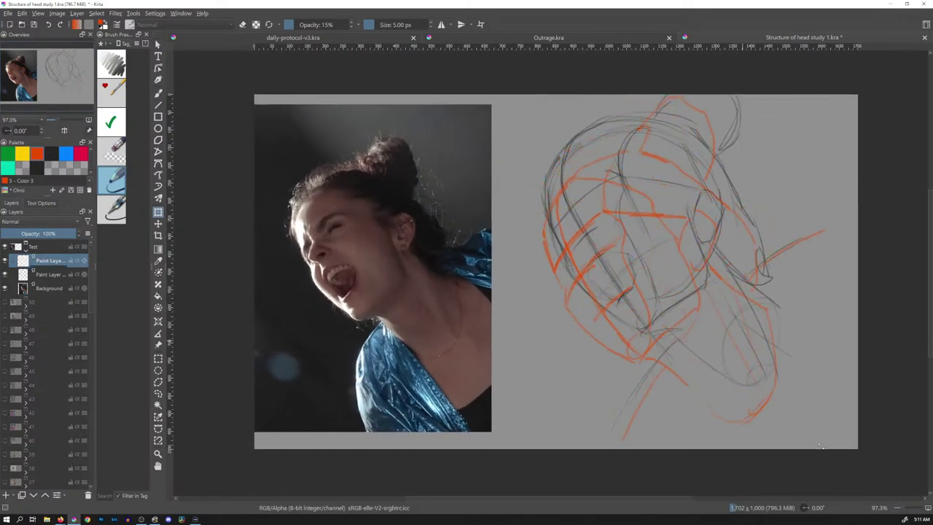
pyautogui.moveTo(692, 304); pyautogui.dragTo(698, 259)
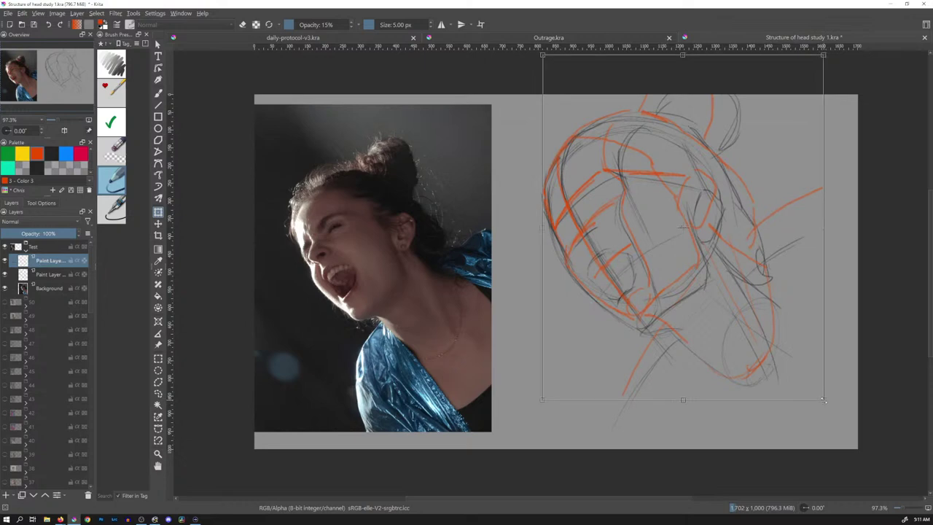
pyautogui.moveTo(823, 399); pyautogui.dragTo(840, 420)
pyautogui.moveTo(710, 290); pyautogui.dragTo(771, 287)
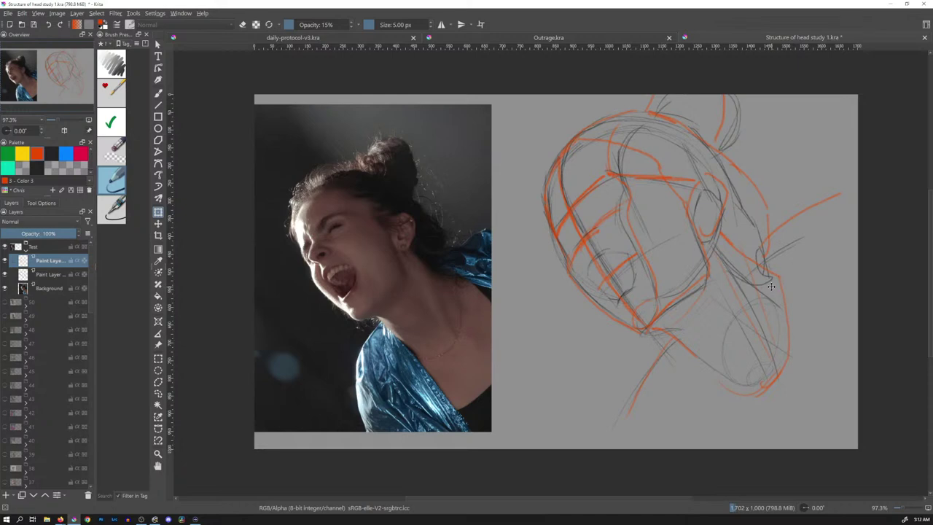
# In red with the freehand brush, write 'Width of neck' and 'Size of ear' at the canvas's top right.
pyautogui.click(80, 153)
pyautogui.click(119, 177)
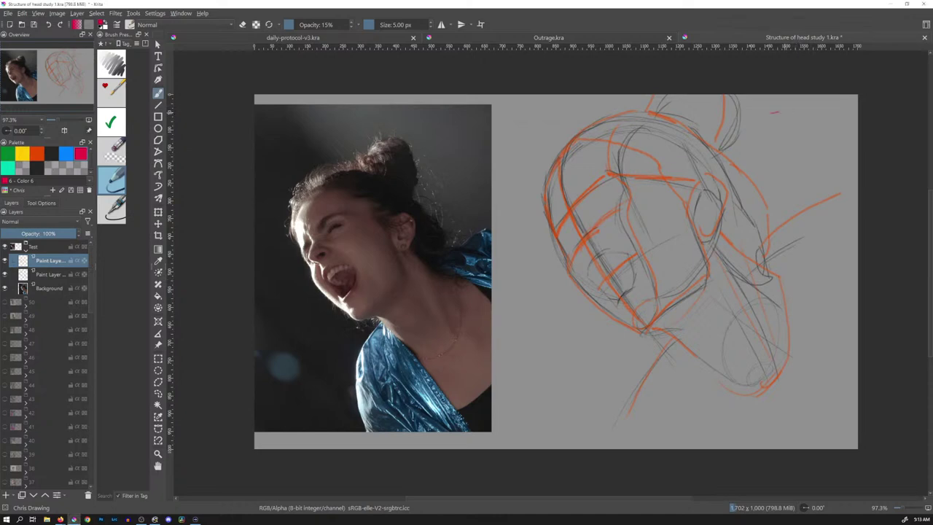
pyautogui.moveTo(771, 112); pyautogui.dragTo(776, 112)
pyautogui.moveTo(781, 110); pyautogui.dragTo(847, 114)
pyautogui.moveTo(768, 132); pyautogui.dragTo(844, 134)
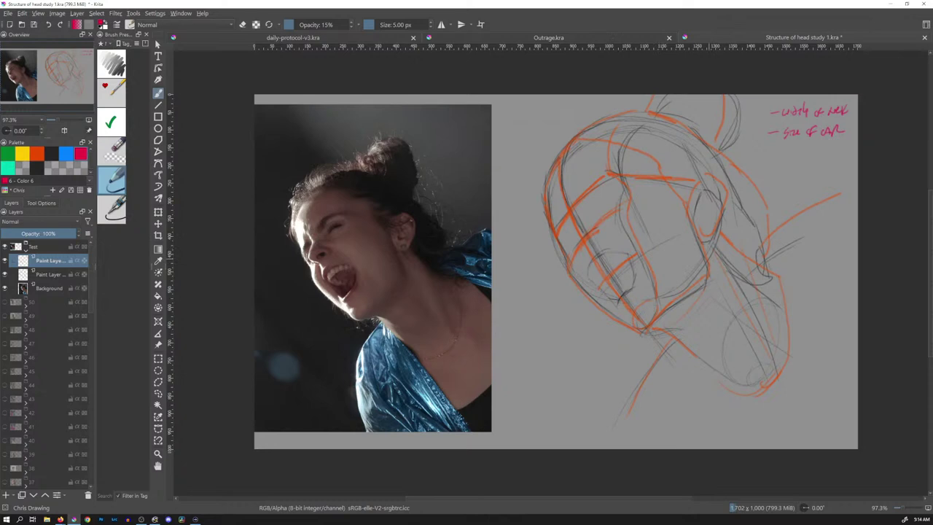
# Save the document, collapse and hide the Test group, and show an earlier head study.
pyautogui.hotkey('ctrl', 's')
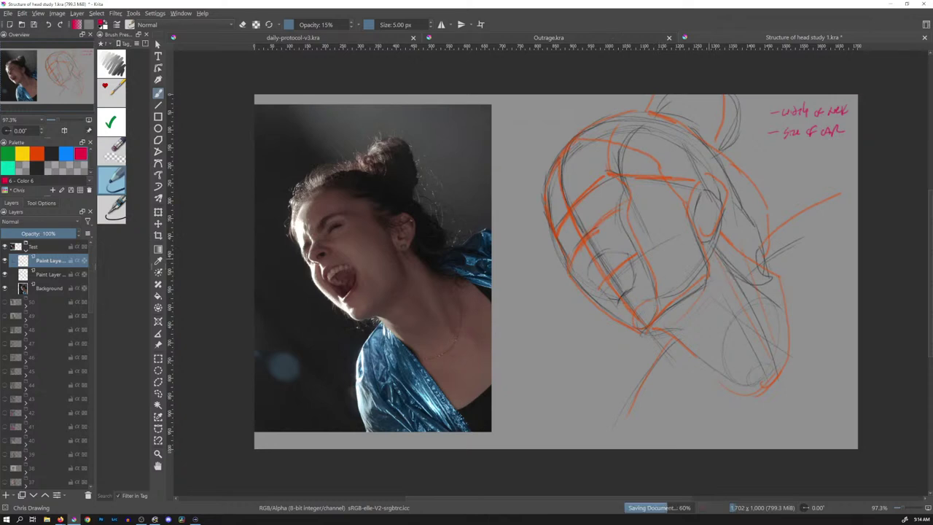
pyautogui.click(26, 249)
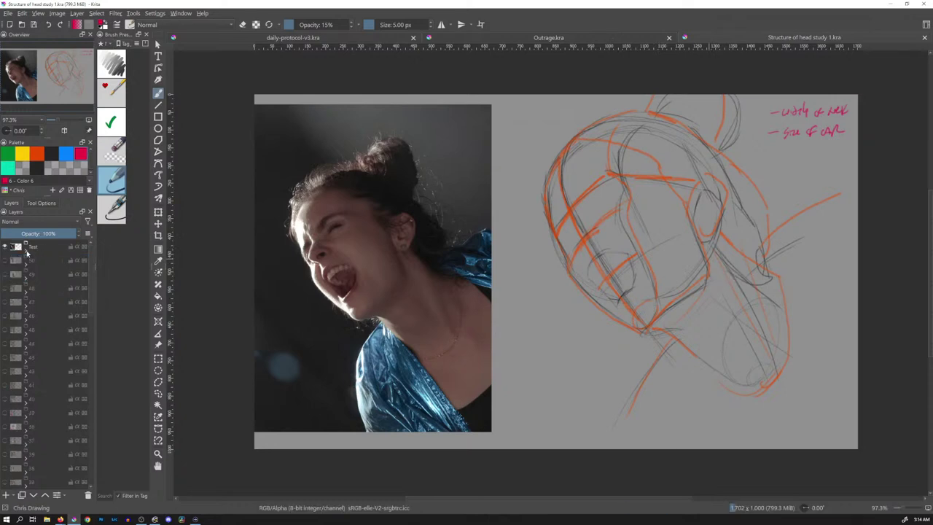
pyautogui.click(7, 247)
pyautogui.scroll(-10, 85, 436)
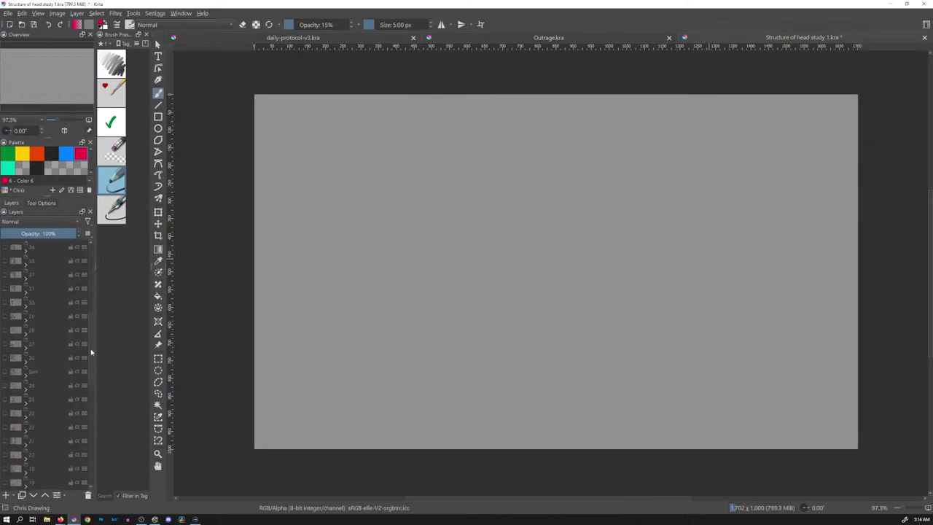
pyautogui.scroll(-3, 85, 436)
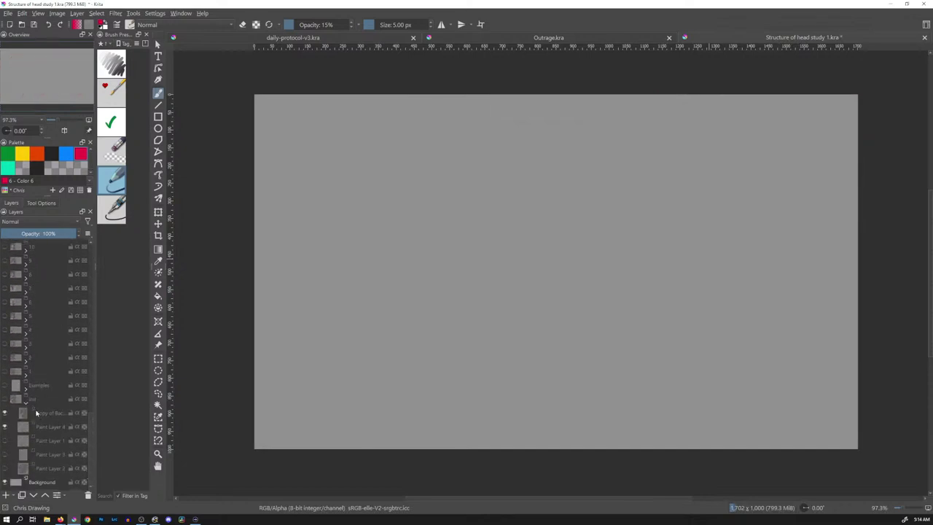
pyautogui.click(6, 372)
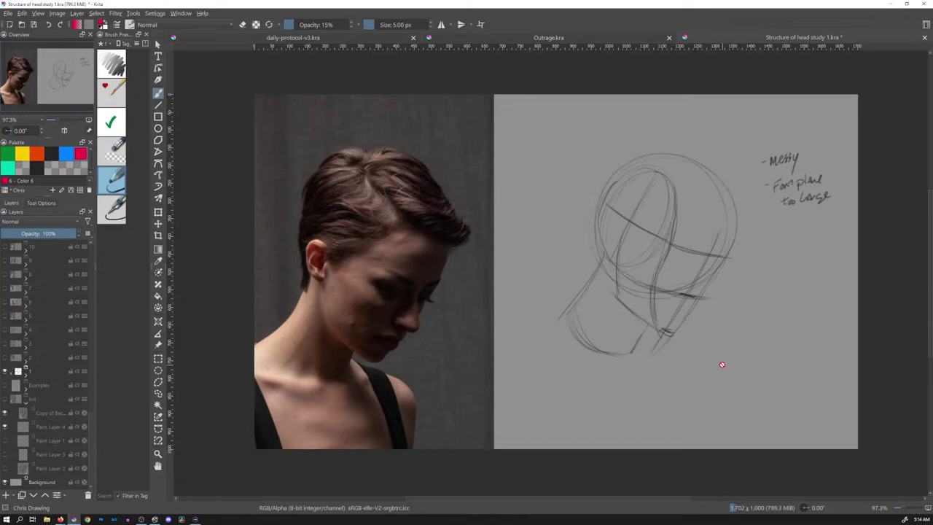
# Collapse the Init group, hide the woman's study, and briefly preview layer 15 and a higher study.
pyautogui.moveTo(24, 378)
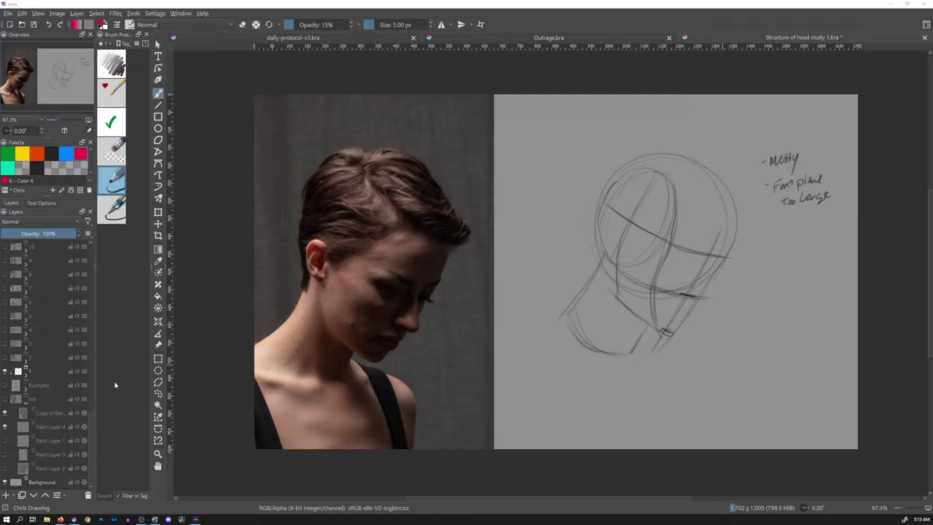
pyautogui.click(27, 402)
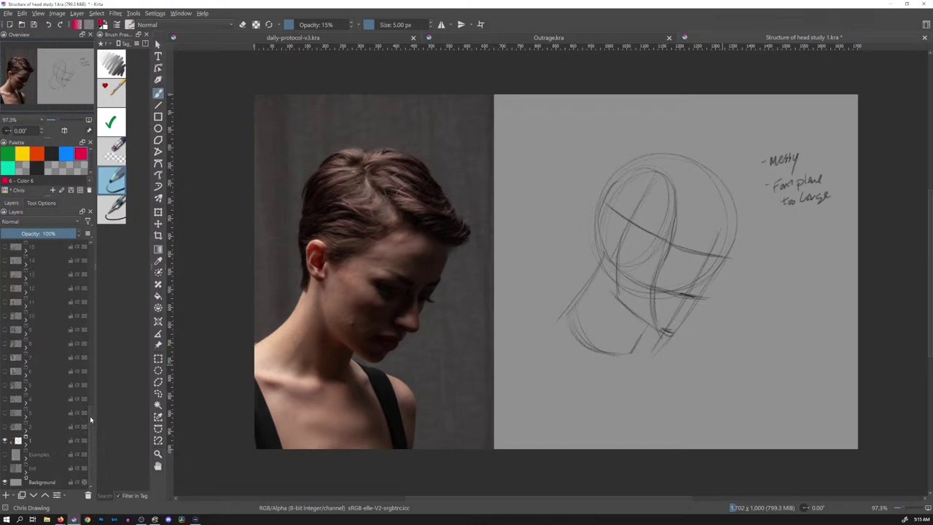
pyautogui.scroll(2, 90, 415)
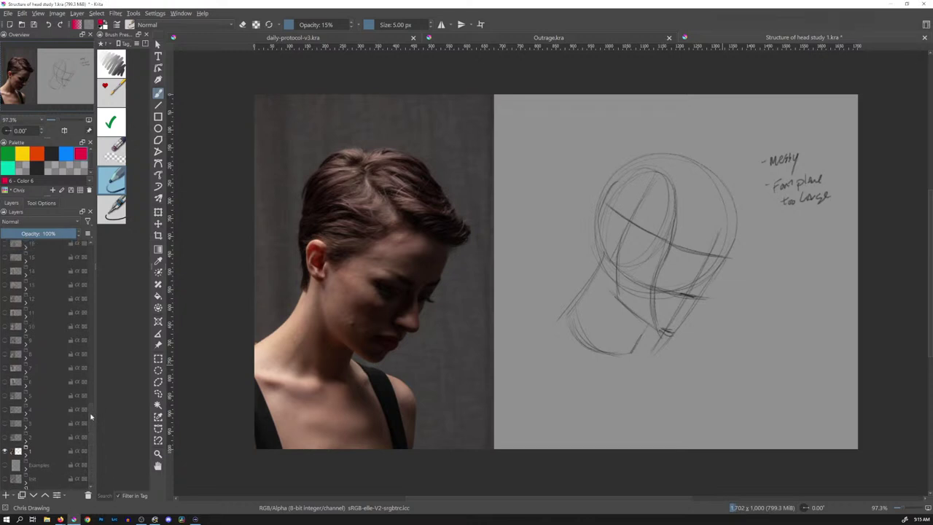
pyautogui.click(5, 459)
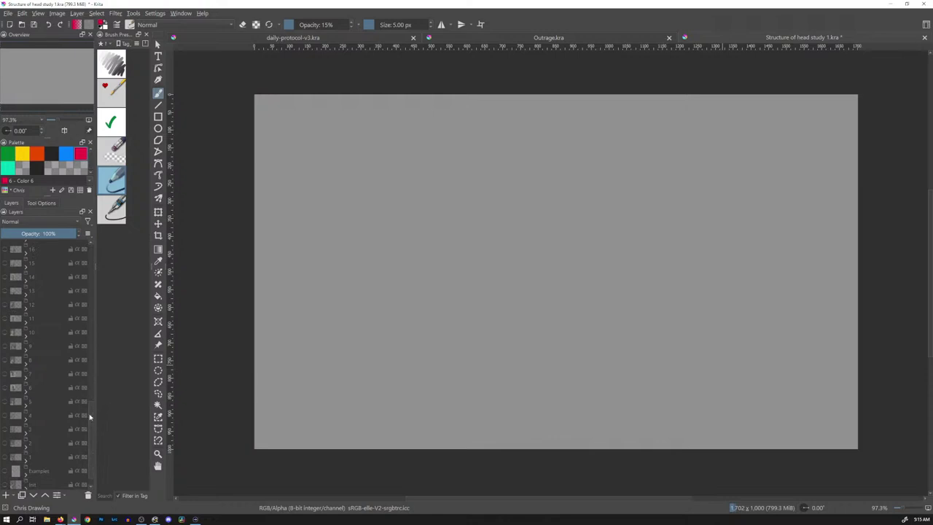
pyautogui.scroll(2, 89, 389)
pyautogui.click(6, 341)
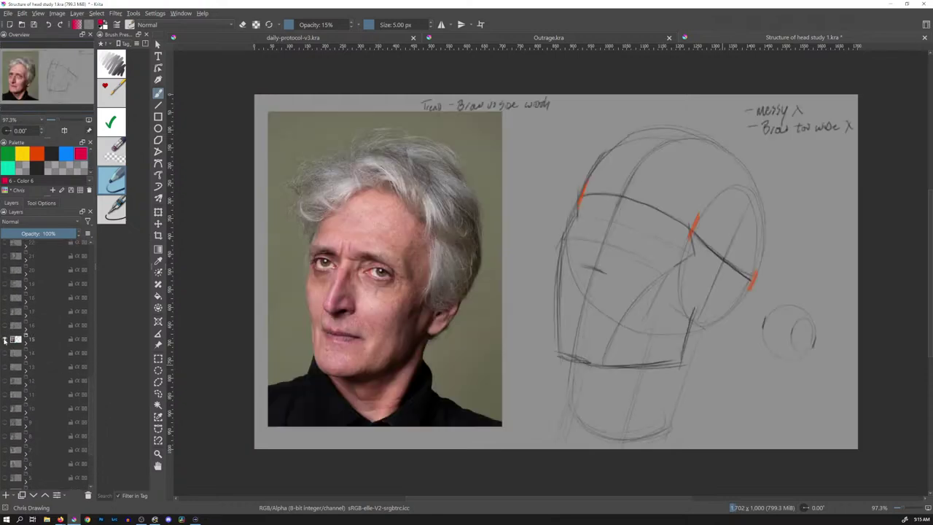
pyautogui.click(5, 340)
pyautogui.scroll(2, 90, 357)
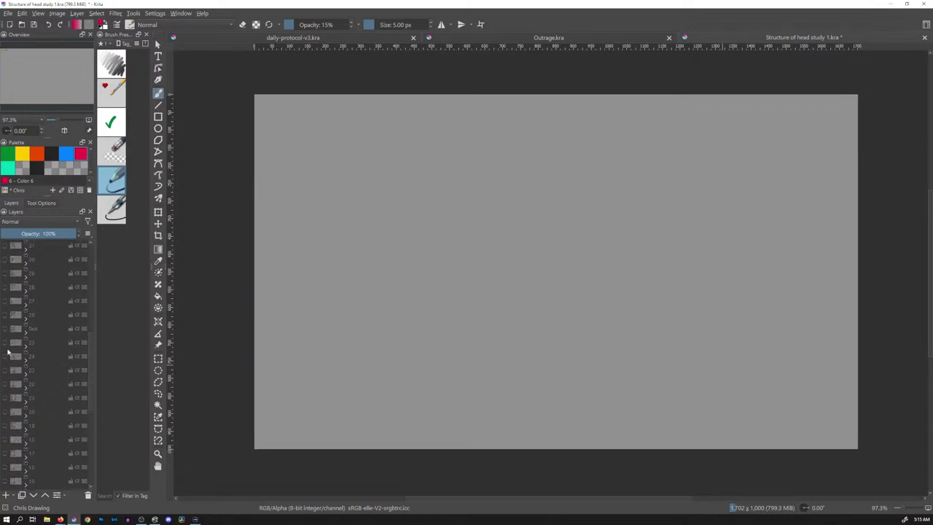
pyautogui.click(6, 342)
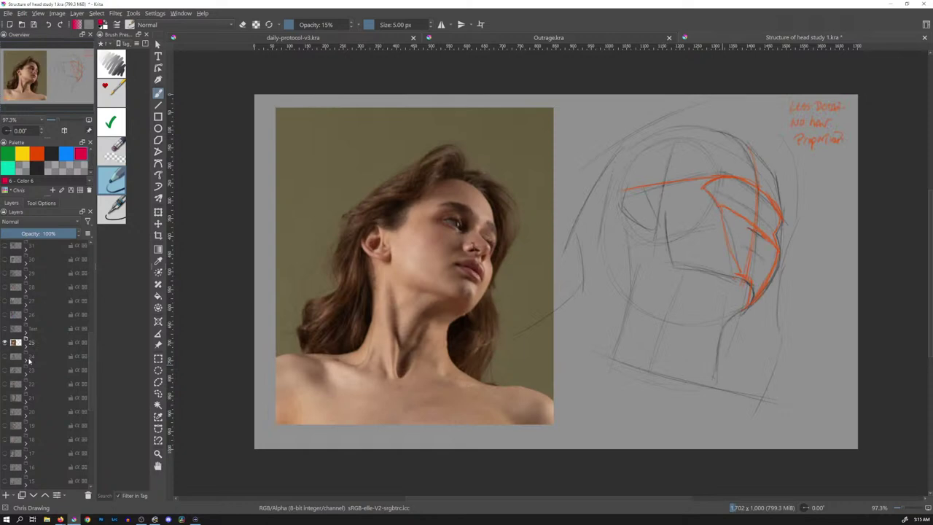
pyautogui.click(6, 342)
pyautogui.scroll(2, 90, 342)
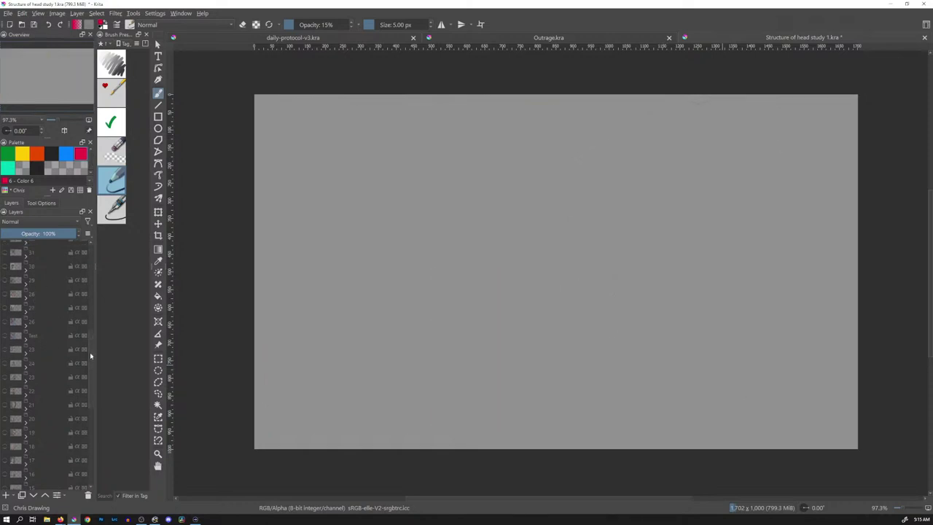
pyautogui.scroll(-1, 89, 329)
# Compare the Test study with the layer 43 and layer 50 studies, ending with Test visible.
pyautogui.click(6, 373)
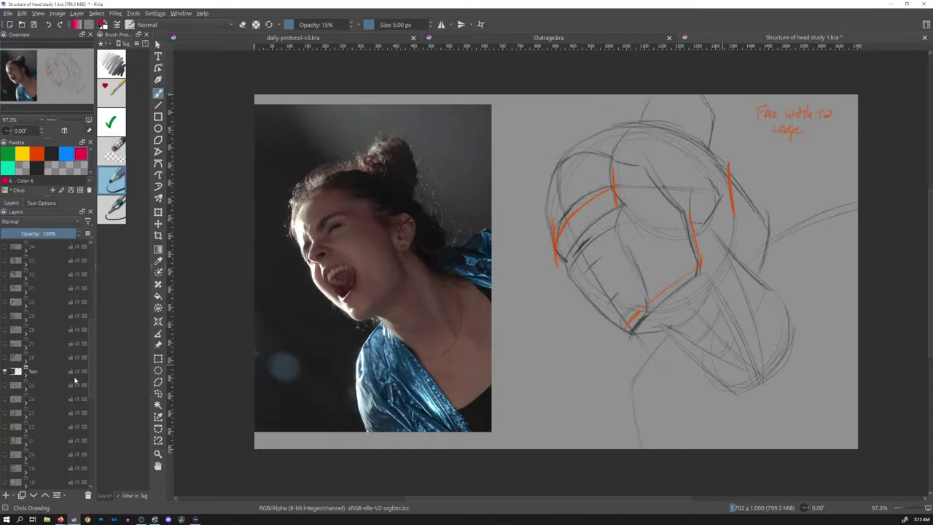
pyautogui.moveTo(74, 379)
pyautogui.click(6, 372)
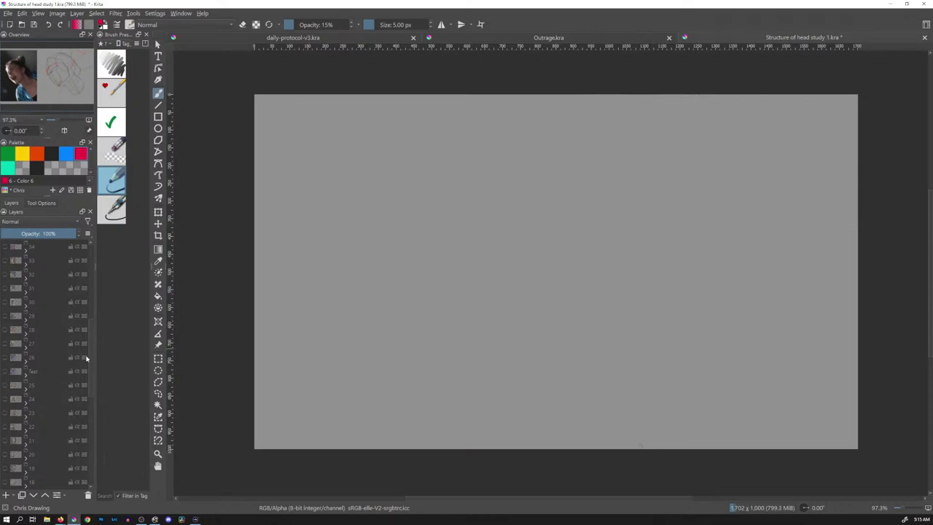
pyautogui.scroll(4, 89, 340)
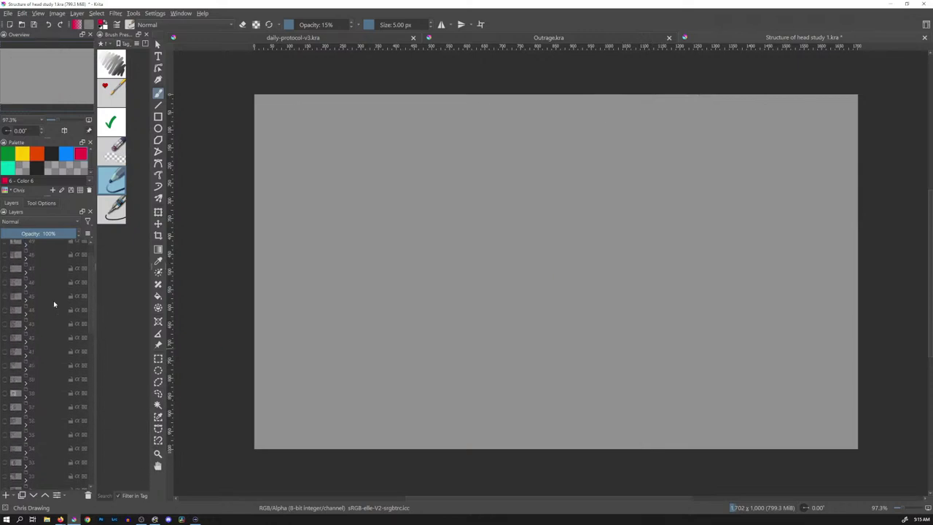
pyautogui.click(5, 324)
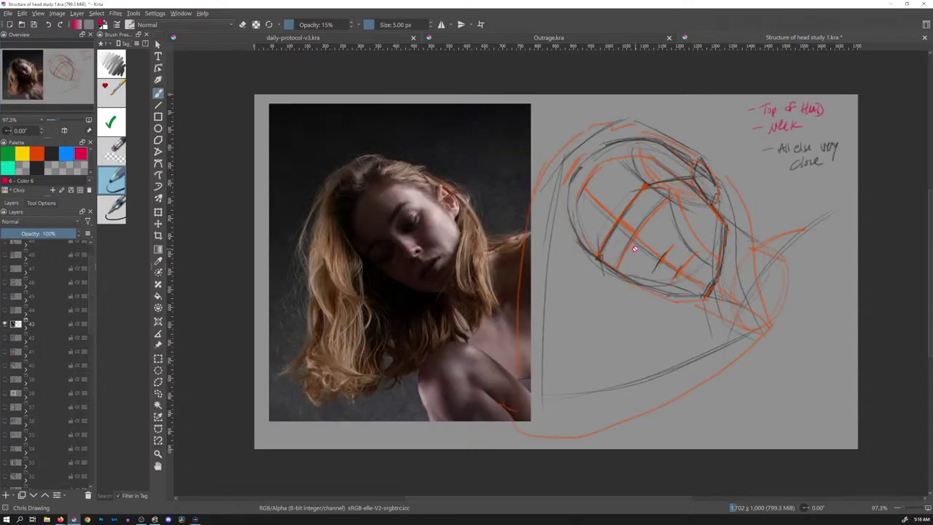
pyautogui.scroll(1, 90, 307)
pyautogui.click(7, 357)
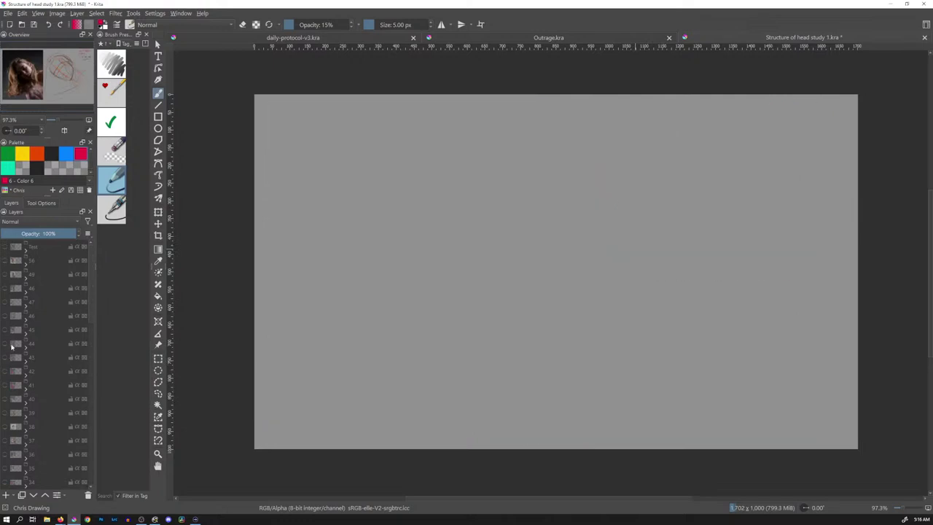
pyautogui.click(7, 249)
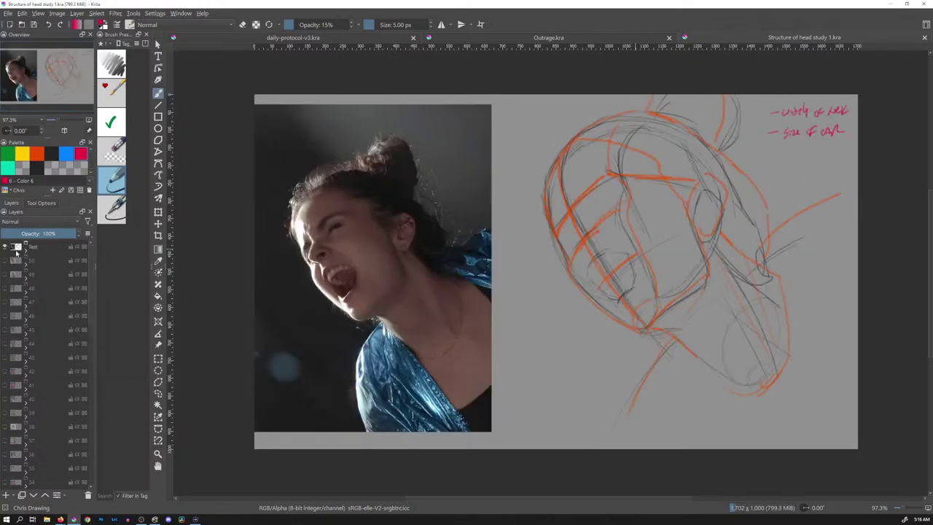
pyautogui.click(5, 248)
pyautogui.click(5, 260)
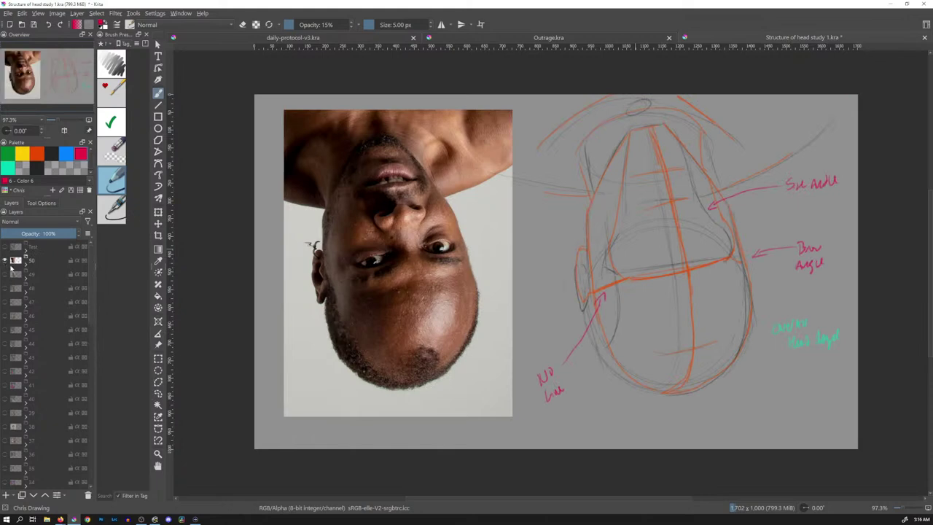
pyautogui.click(6, 260)
pyautogui.click(5, 248)
# Expand the Test group and select its lower paint layer.
pyautogui.moveTo(36, 331)
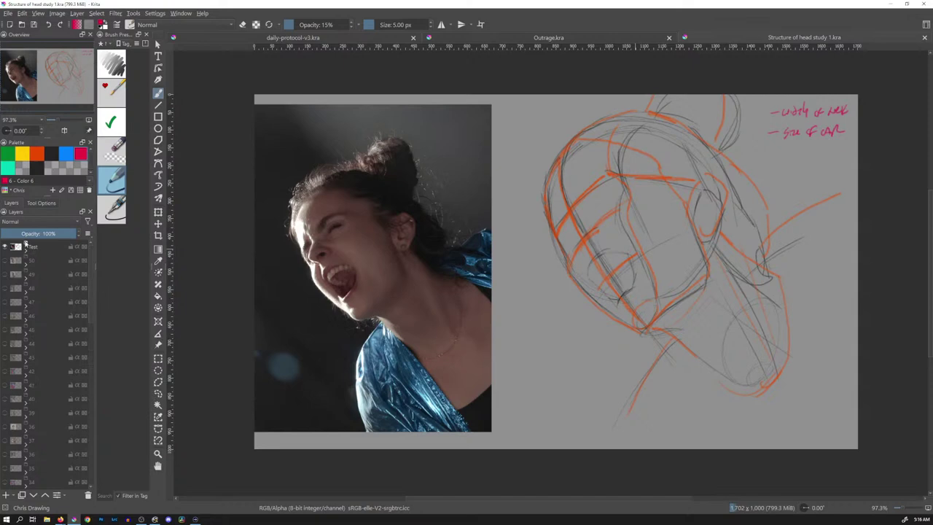
pyautogui.click(25, 251)
pyautogui.click(53, 272)
# On Test's first paint layer, add a pink dash and arrow to the head, save, and collapse the group.
pyautogui.click(51, 260)
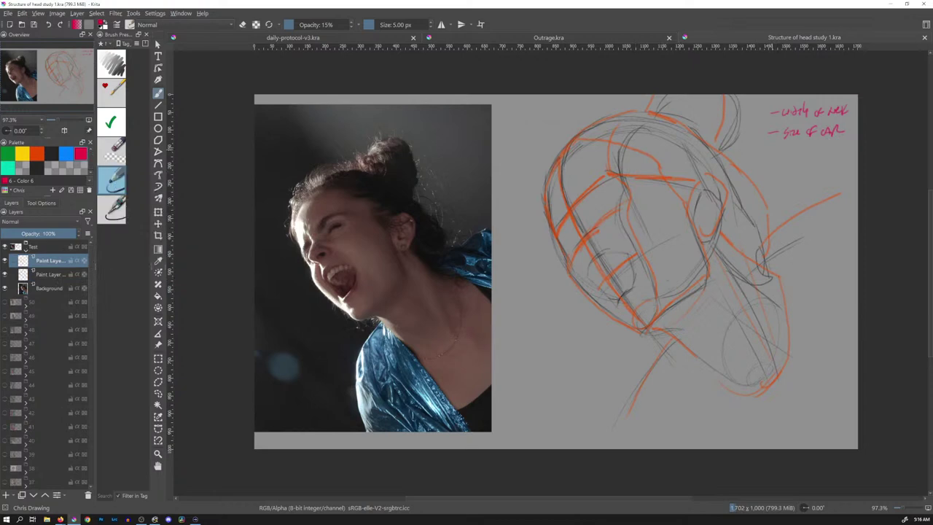
pyautogui.moveTo(768, 151); pyautogui.dragTo(831, 145)
pyautogui.moveTo(762, 152); pyautogui.dragTo(694, 178)
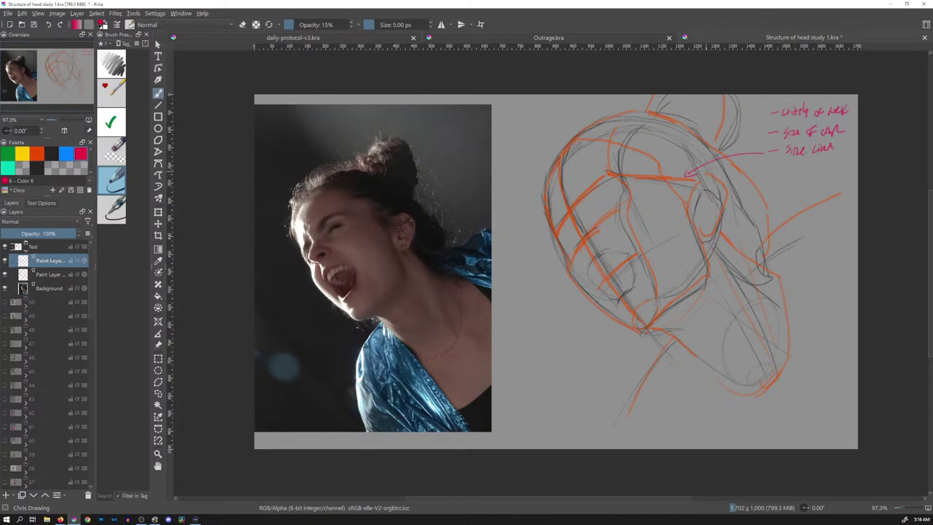
pyautogui.hotkey('ctrl', 's')
pyautogui.click(26, 251)
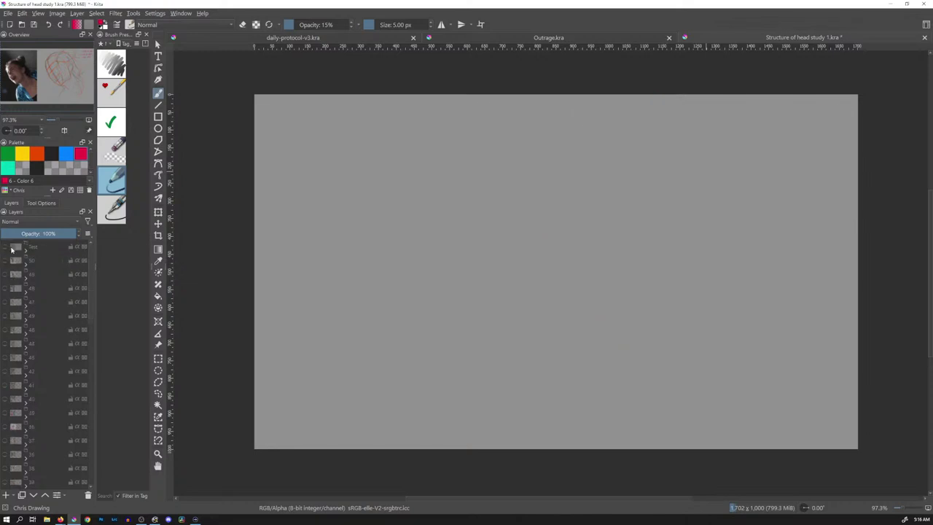
# Hide the Test study, add a new paint layer, and sketch a black cranium circle.
pyautogui.click(40, 250)
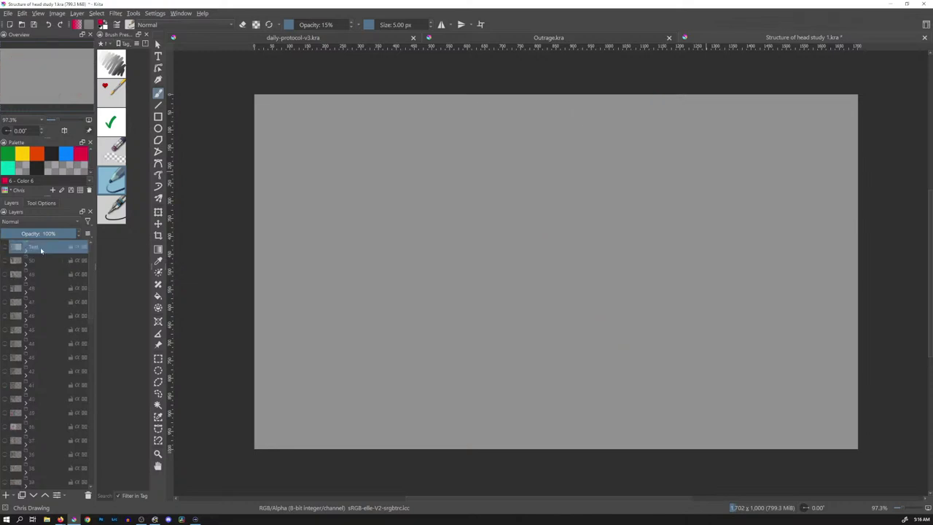
pyautogui.press('Insert')
pyautogui.click(51, 153)
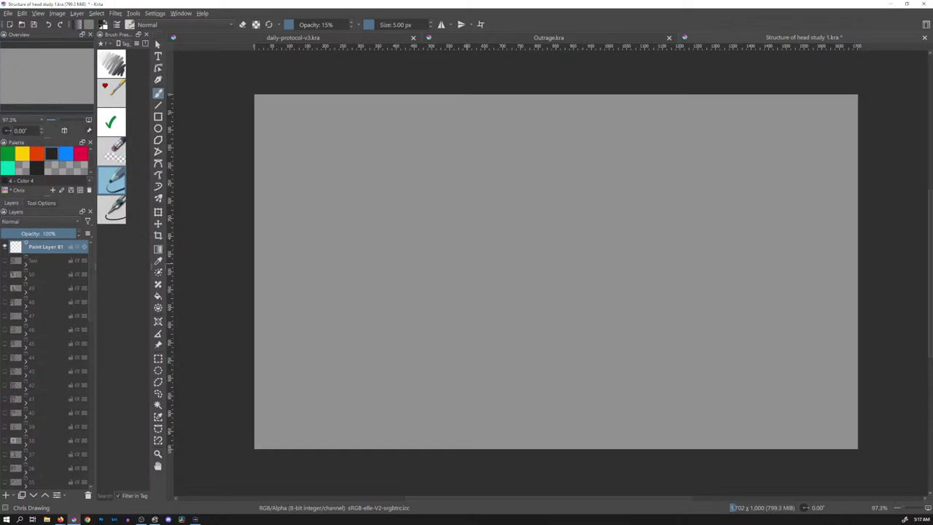
pyautogui.moveTo(539, 145)
pyautogui.mouseDown()
pyautogui.moveTo(474, 292)
pyautogui.moveTo(630, 204)
pyautogui.mouseUp()
# Handwrite the notes '3/4 Head' and 'Looking left' beside the head.
pyautogui.moveTo(279, 111)
pyautogui.mouseDown()
pyautogui.moveTo(286, 122)
pyautogui.moveTo(316, 109)
pyautogui.mouseUp()
pyautogui.moveTo(315, 116); pyautogui.dragTo(323, 110)
pyautogui.moveTo(322, 106)
pyautogui.mouseDown()
pyautogui.moveTo(328, 116)
pyautogui.moveTo(291, 138)
pyautogui.mouseUp()
pyautogui.moveTo(299, 131)
pyautogui.mouseDown()
pyautogui.moveTo(314, 138)
pyautogui.moveTo(330, 123)
pyautogui.mouseUp()
pyautogui.moveTo(327, 129); pyautogui.dragTo(336, 121)
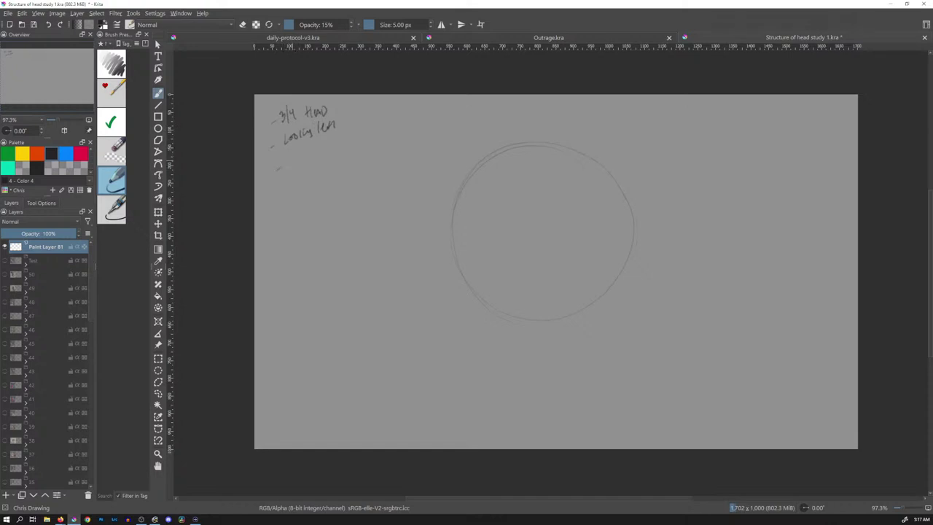
# Write 'Down slightly' and a fourth note, then mark the circle's left and right side lines.
pyautogui.moveTo(291, 158); pyautogui.dragTo(293, 171)
pyautogui.moveTo(295, 161); pyautogui.dragTo(321, 158)
pyautogui.moveTo(330, 145); pyautogui.dragTo(330, 151)
pyautogui.moveTo(336, 148)
pyautogui.mouseDown()
pyautogui.moveTo(332, 157)
pyautogui.moveTo(344, 151)
pyautogui.mouseUp()
pyautogui.moveTo(346, 136); pyautogui.dragTo(352, 151)
pyautogui.moveTo(297, 183); pyautogui.dragTo(333, 180)
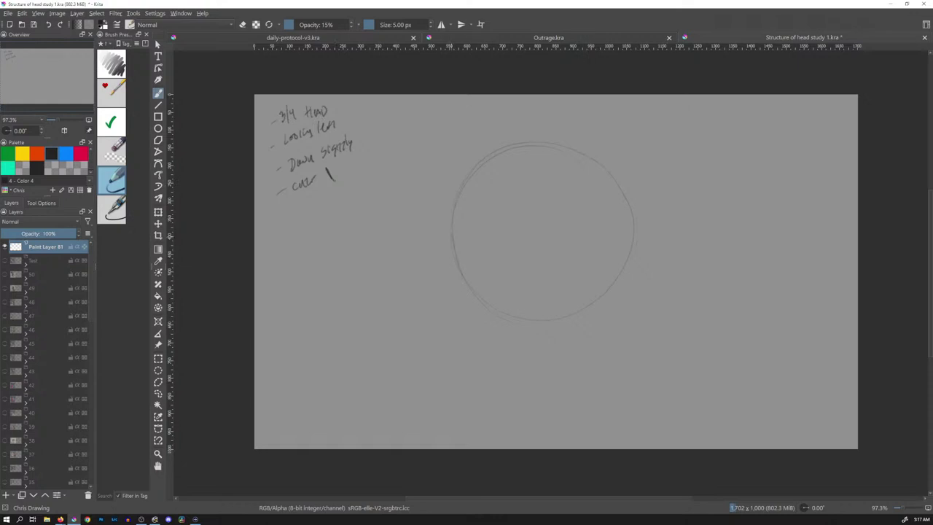
pyautogui.moveTo(451, 231); pyautogui.dragTo(464, 285)
pyautogui.moveTo(625, 231); pyautogui.dragTo(633, 265)
# Draw the horizontal brow guideline across the circle and a first centre line toward the chin.
pyautogui.moveTo(463, 267); pyautogui.dragTo(519, 260)
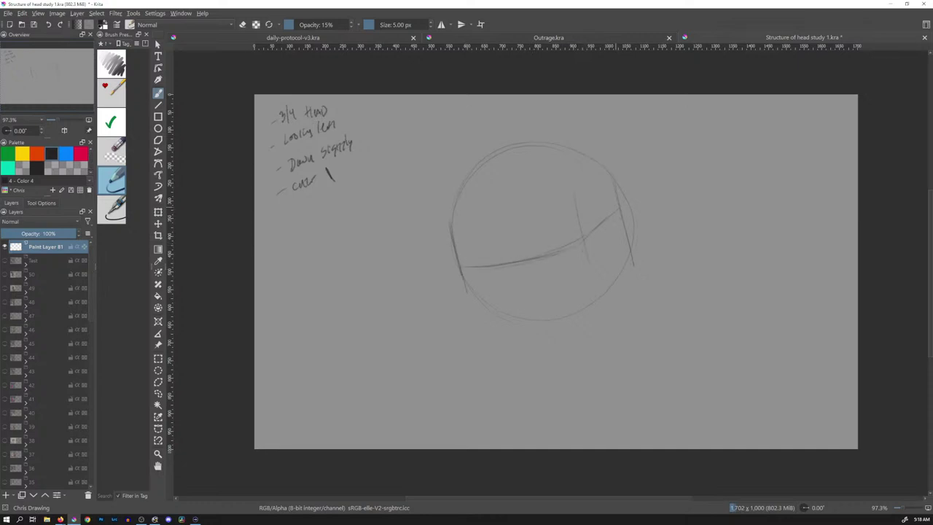
pyautogui.moveTo(583, 239); pyautogui.dragTo(618, 207)
pyautogui.moveTo(461, 258)
pyautogui.mouseDown()
pyautogui.moveTo(581, 239)
pyautogui.moveTo(506, 256)
pyautogui.mouseUp()
pyautogui.hotkey('ctrl', 'z')
pyautogui.hotkey('ctrl', 'z')
pyautogui.moveTo(573, 189); pyautogui.dragTo(576, 214)
pyautogui.moveTo(513, 254); pyautogui.dragTo(518, 272)
pyautogui.hotkey('ctrl', 'z')
pyautogui.hotkey('ctrl', 'z')
pyautogui.moveTo(508, 247); pyautogui.dragTo(564, 413)
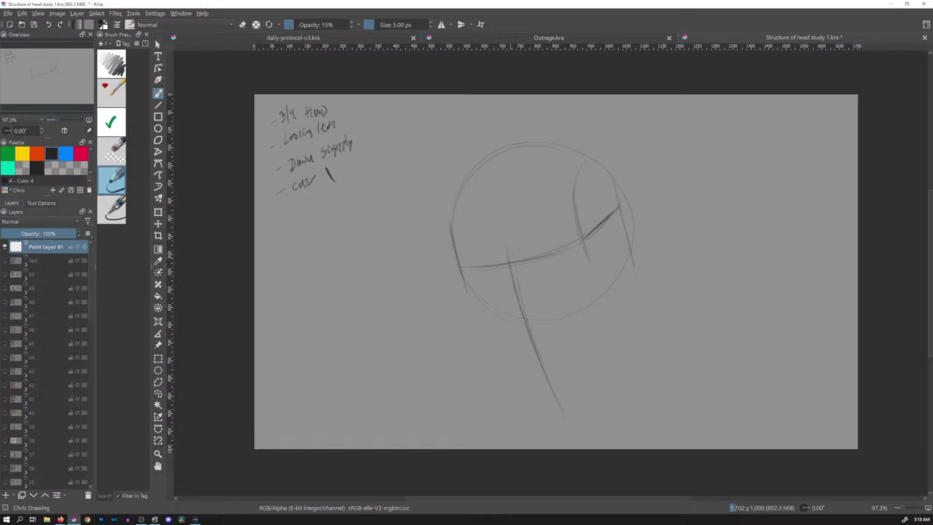
pyautogui.hotkey('ctrl', 'z')
pyautogui.hotkey('ctrl', 'z')
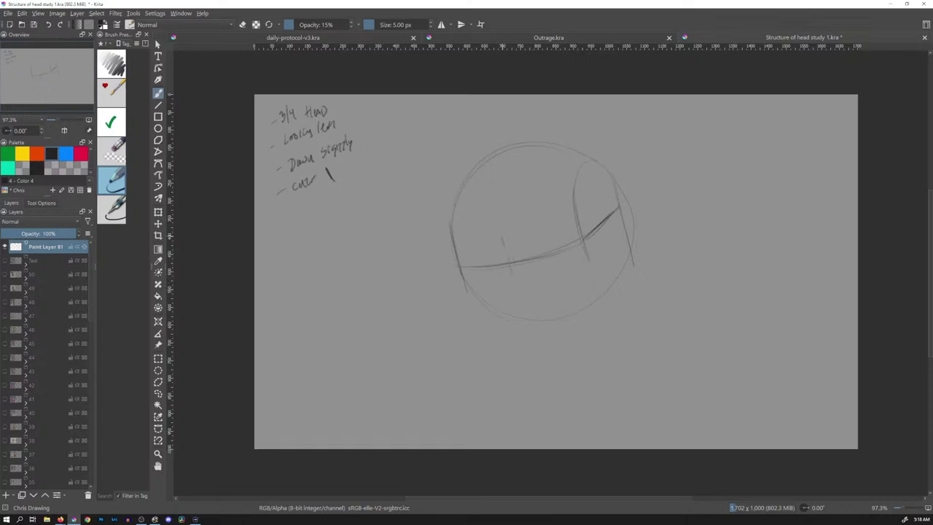
pyautogui.moveTo(503, 239); pyautogui.dragTo(558, 446)
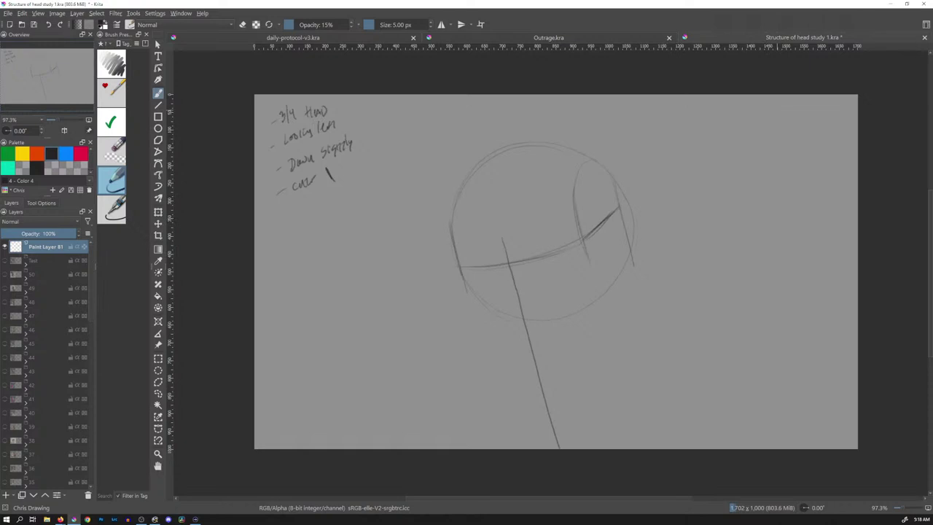
# Try a small demo ellipse and stroke at upper right, then undo them all.
pyautogui.moveTo(768, 108)
pyautogui.mouseDown()
pyautogui.moveTo(810, 124)
pyautogui.moveTo(759, 106)
pyautogui.mouseUp()
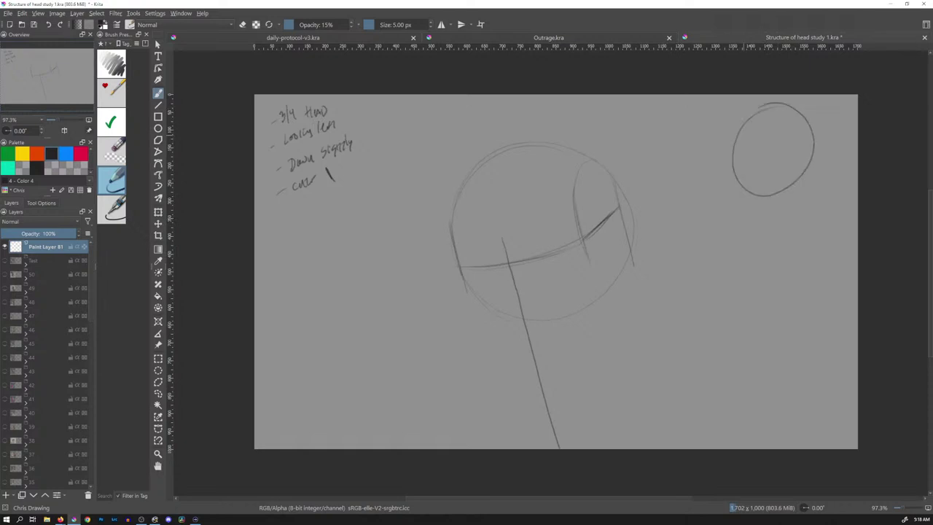
pyautogui.moveTo(733, 138); pyautogui.dragTo(742, 272)
pyautogui.moveTo(777, 266)
pyautogui.mouseDown()
pyautogui.moveTo(823, 172)
pyautogui.moveTo(810, 153)
pyautogui.mouseUp()
pyautogui.hotkey('ctrl', 'z')
pyautogui.hotkey('ctrl', 'z')
pyautogui.moveTo(731, 140)
pyautogui.mouseDown()
pyautogui.moveTo(741, 221)
pyautogui.moveTo(772, 213)
pyautogui.moveTo(794, 164)
pyautogui.mouseUp()
pyautogui.hotkey('ctrl', 'z')
pyautogui.hotkey('ctrl', 'z')
pyautogui.moveTo(731, 143); pyautogui.dragTo(753, 215)
pyautogui.moveTo(731, 139); pyautogui.dragTo(762, 231)
pyautogui.hotkey('ctrl', 'z')
pyautogui.hotkey('ctrl', 'z')
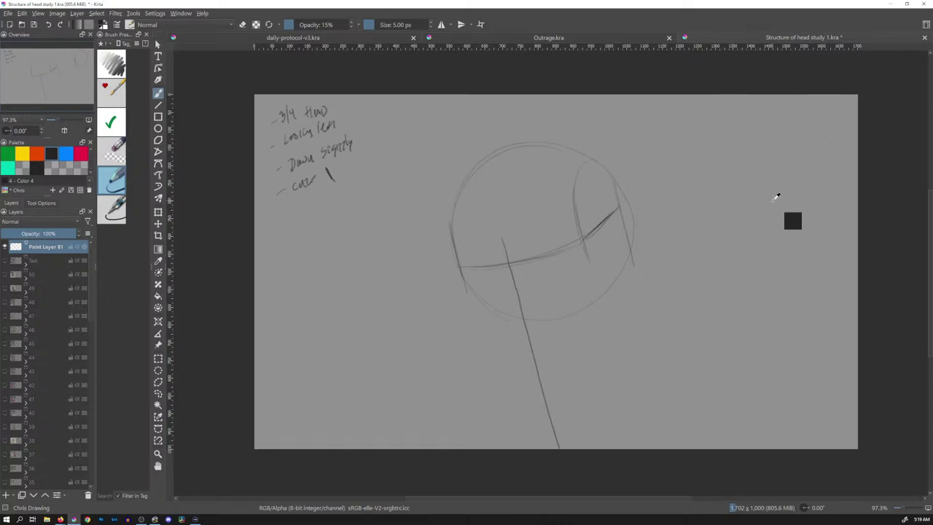
pyautogui.hotkey('ctrl', 'z')
# Redraw a shorter centre line toward the chin and darken the left vertical face line.
pyautogui.moveTo(508, 250); pyautogui.dragTo(564, 403)
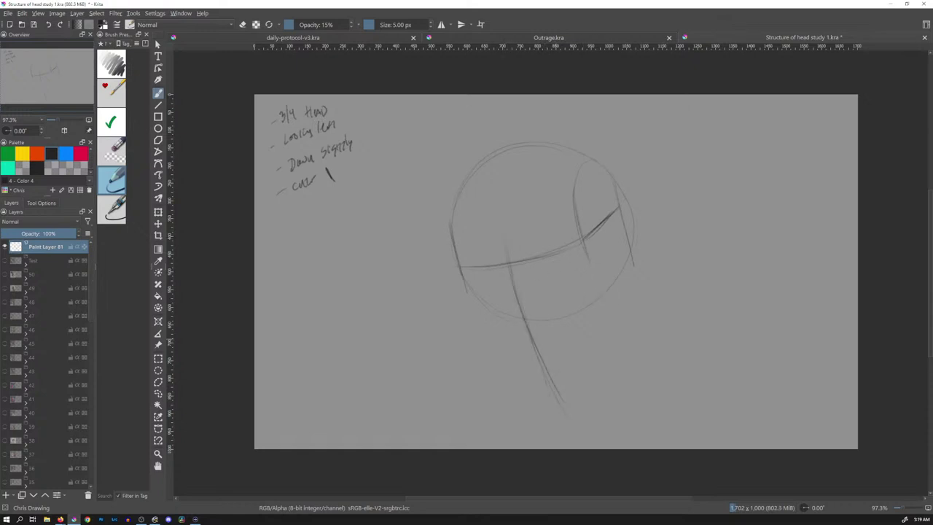
pyautogui.hotkey('ctrl', 'z')
pyautogui.moveTo(506, 248); pyautogui.dragTo(545, 378)
pyautogui.moveTo(498, 212); pyautogui.dragTo(499, 235)
pyautogui.moveTo(500, 181); pyautogui.dragTo(499, 227)
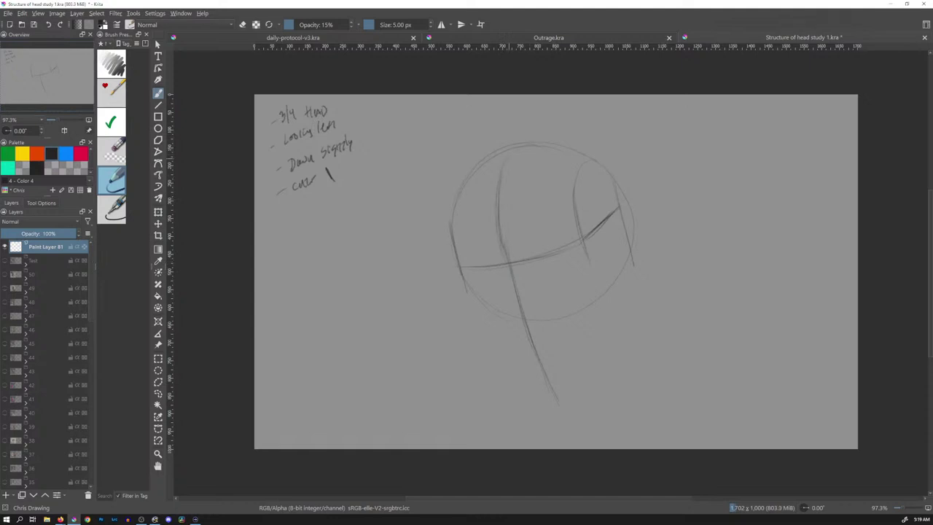
pyautogui.moveTo(498, 167); pyautogui.dragTo(511, 287)
pyautogui.moveTo(501, 217); pyautogui.dragTo(506, 255)
pyautogui.click(116, 153)
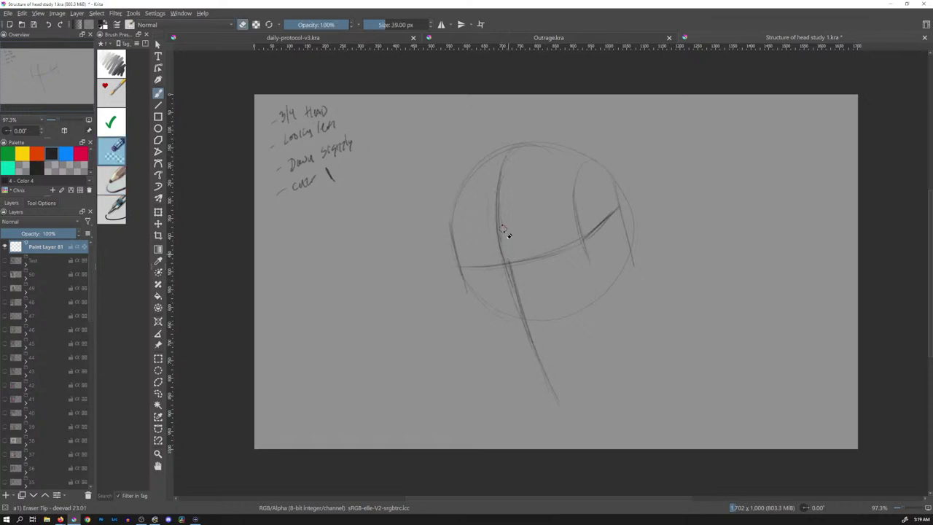
pyautogui.click(121, 194)
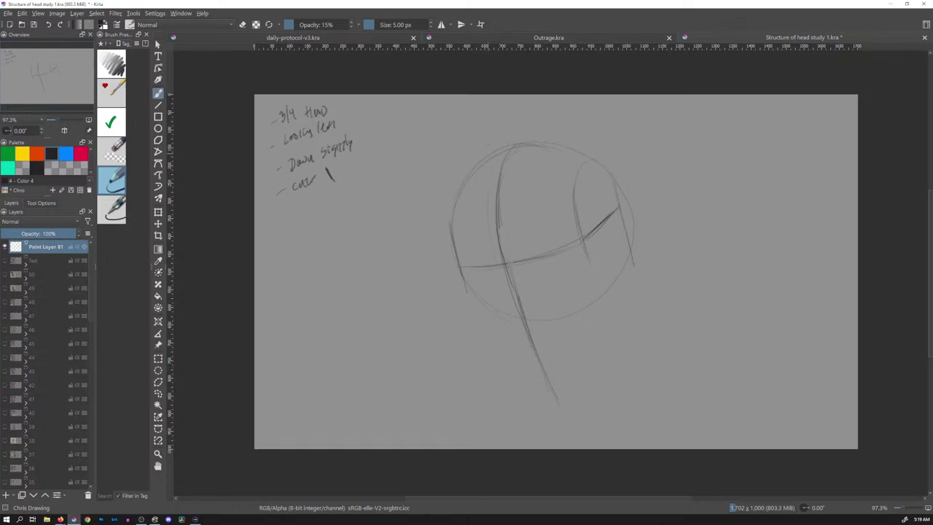
# Refine the top of the head and the cranium's left edge and upper arc.
pyautogui.moveTo(488, 139)
pyautogui.mouseDown()
pyautogui.moveTo(531, 133)
pyautogui.moveTo(513, 134)
pyautogui.mouseUp()
pyautogui.moveTo(453, 196); pyautogui.dragTo(451, 223)
pyautogui.moveTo(456, 187); pyautogui.dragTo(453, 216)
pyautogui.moveTo(466, 167); pyautogui.dragTo(513, 133)
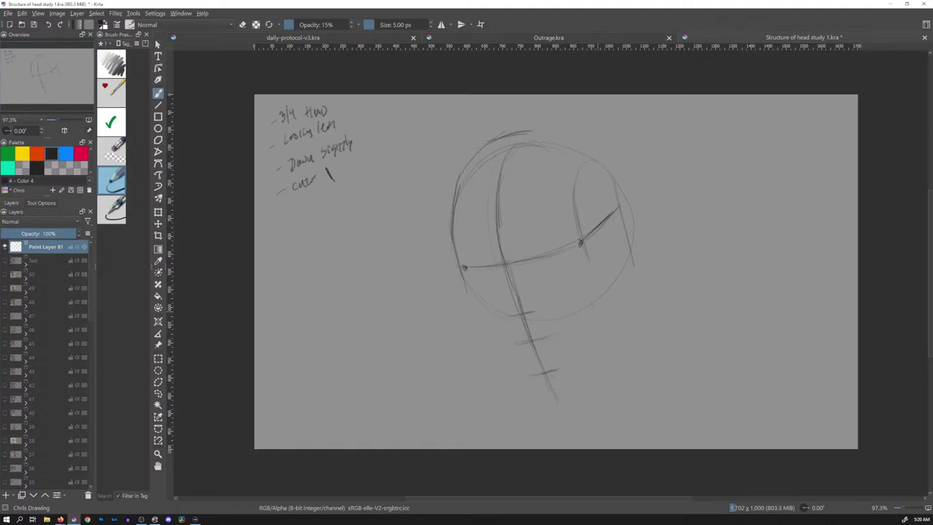
# Draw the jaw line and the right side line of the face, redoing strokes as needed.
pyautogui.moveTo(599, 305); pyautogui.dragTo(578, 349)
pyautogui.hotkey('ctrl', 'z')
pyautogui.moveTo(604, 312); pyautogui.dragTo(563, 362)
pyautogui.moveTo(602, 243); pyautogui.dragTo(609, 306)
pyautogui.moveTo(606, 262); pyautogui.dragTo(609, 302)
pyautogui.moveTo(497, 348); pyautogui.dragTo(537, 374)
pyautogui.hotkey('ctrl', 'z')
pyautogui.hotkey('ctrl', 'z')
pyautogui.moveTo(608, 250); pyautogui.dragTo(612, 306)
pyautogui.moveTo(594, 335); pyautogui.dragTo(556, 370)
# Add marks on the face and draw the right face side down to the jaw.
pyautogui.moveTo(473, 262); pyautogui.dragTo(464, 269)
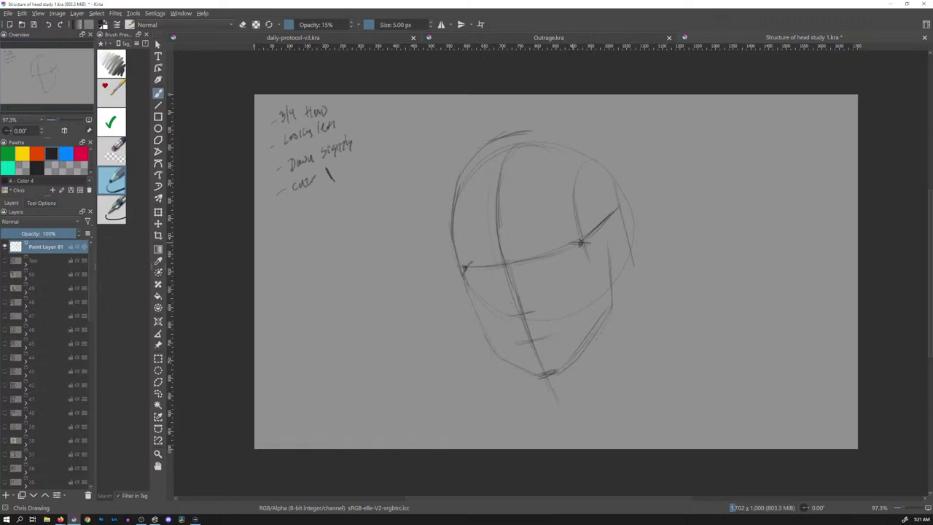
pyautogui.moveTo(581, 248)
pyautogui.mouseDown()
pyautogui.moveTo(593, 251)
pyautogui.moveTo(580, 290)
pyautogui.mouseUp()
pyautogui.moveTo(572, 333); pyautogui.dragTo(569, 356)
pyautogui.moveTo(588, 257); pyautogui.dragTo(572, 353)
# Darken the face side and jaw lines and sketch hair strokes over the crown.
pyautogui.moveTo(586, 262); pyautogui.dragTo(573, 340)
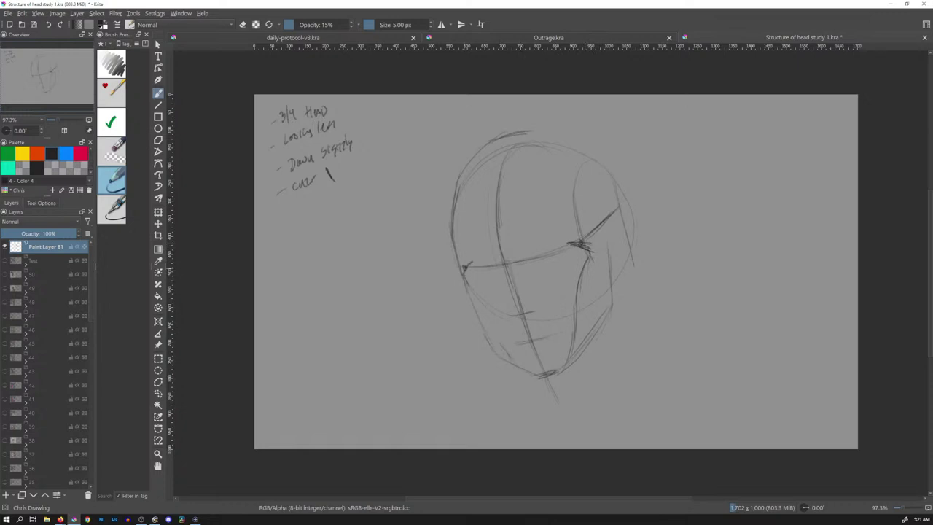
pyautogui.moveTo(472, 299); pyautogui.dragTo(526, 374)
pyautogui.moveTo(611, 243)
pyautogui.mouseDown()
pyautogui.moveTo(613, 222)
pyautogui.moveTo(627, 223)
pyautogui.moveTo(627, 252)
pyautogui.mouseUp()
pyautogui.moveTo(522, 124)
pyautogui.mouseDown()
pyautogui.moveTo(552, 122)
pyautogui.moveTo(646, 216)
pyautogui.mouseUp()
pyautogui.moveTo(567, 124); pyautogui.dragTo(631, 201)
pyautogui.moveTo(607, 154); pyautogui.dragTo(647, 267)
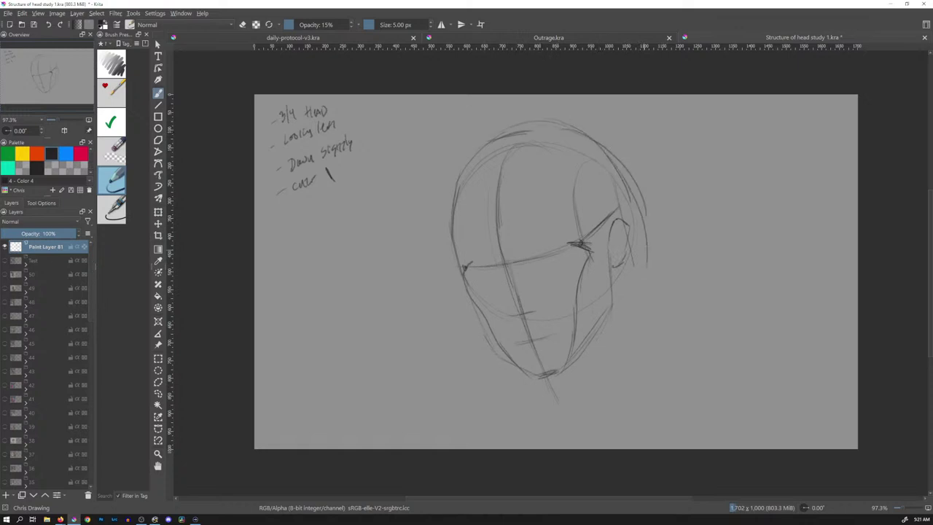
pyautogui.moveTo(578, 135); pyautogui.dragTo(624, 179)
pyautogui.moveTo(569, 138)
pyautogui.mouseDown()
pyautogui.moveTo(647, 236)
pyautogui.moveTo(648, 287)
pyautogui.mouseUp()
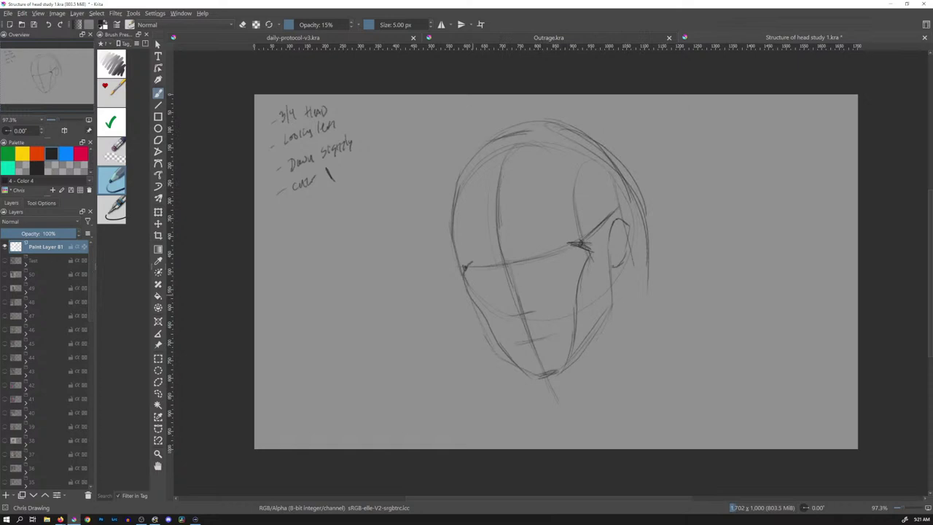
pyautogui.moveTo(469, 297)
pyautogui.mouseDown()
pyautogui.moveTo(493, 347)
pyautogui.moveTo(538, 378)
pyautogui.moveTo(558, 373)
pyautogui.mouseUp()
# Add the line behind the ear, the front and back neck lines, and both shoulder lines.
pyautogui.moveTo(627, 245)
pyautogui.mouseDown()
pyautogui.moveTo(631, 292)
pyautogui.moveTo(671, 394)
pyautogui.mouseUp()
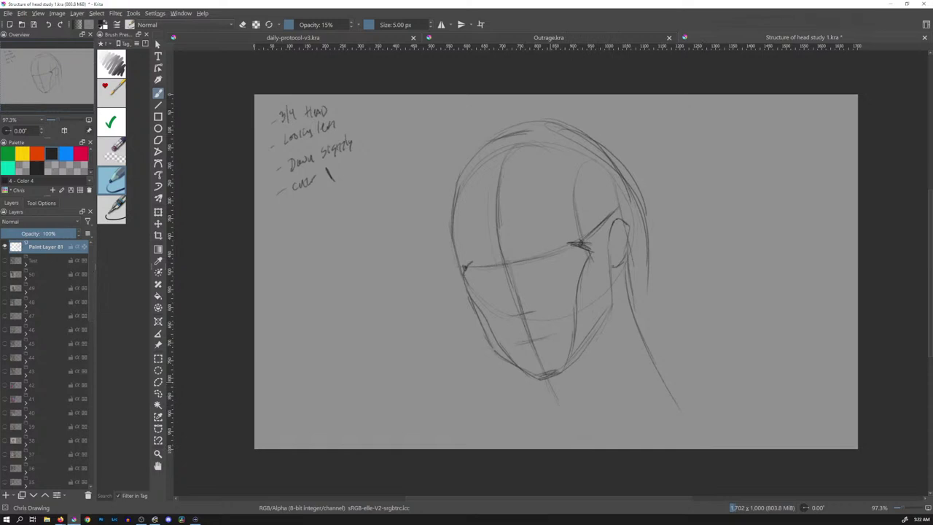
pyautogui.moveTo(560, 407); pyautogui.dragTo(575, 437)
pyautogui.moveTo(616, 299); pyautogui.dragTo(593, 443)
pyautogui.moveTo(677, 356); pyautogui.dragTo(792, 400)
pyautogui.moveTo(529, 413); pyautogui.dragTo(505, 434)
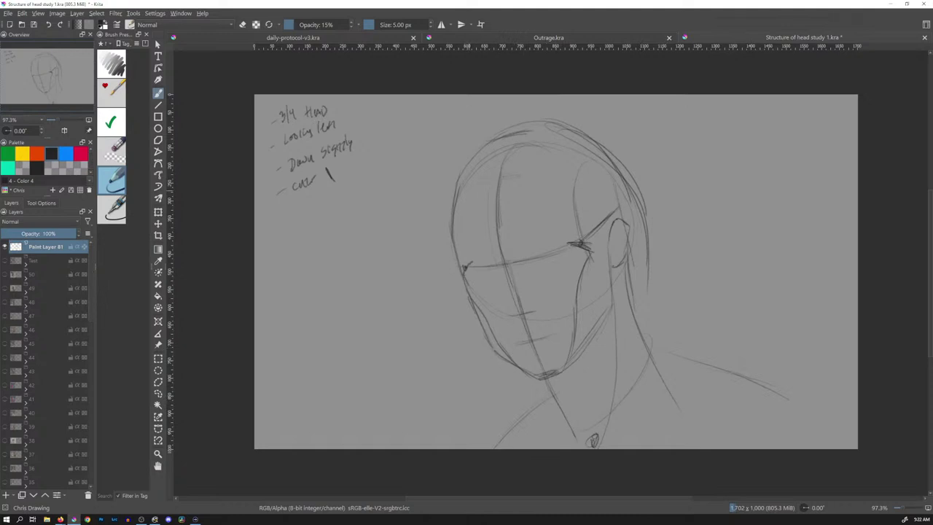
pyautogui.moveTo(525, 174); pyautogui.dragTo(481, 183)
# Erase the upper cheek line and redraw it as a firmer curve with the sketching pen.
pyautogui.click(121, 157)
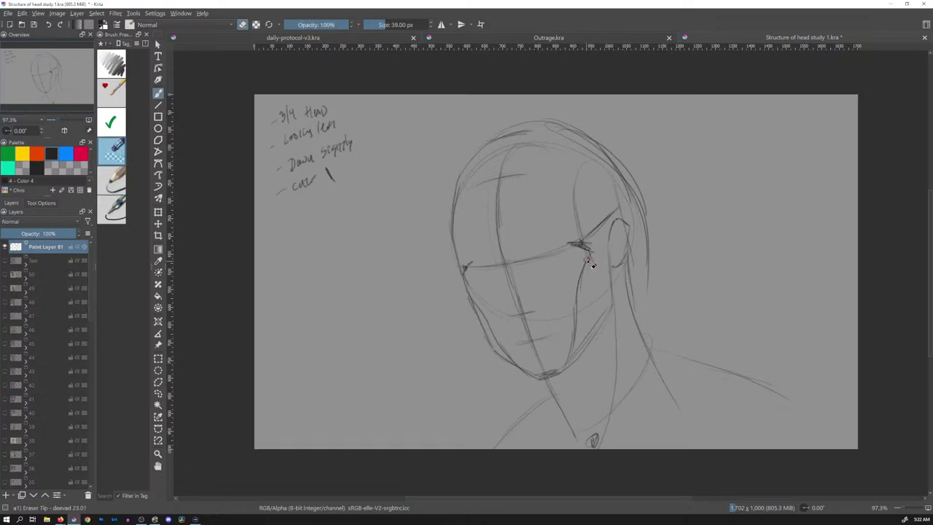
pyautogui.moveTo(580, 286); pyautogui.dragTo(575, 326)
pyautogui.click(113, 178)
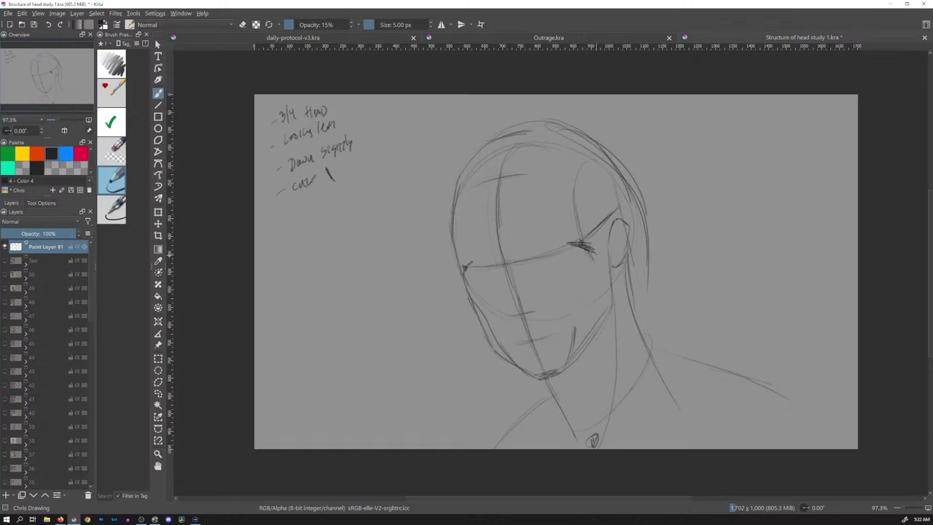
pyautogui.moveTo(582, 280); pyautogui.dragTo(573, 337)
pyautogui.moveTo(574, 300)
pyautogui.mouseDown()
pyautogui.moveTo(595, 258)
pyautogui.moveTo(567, 372)
pyautogui.mouseUp()
# Darken the ear, reinforce the head's left contour, and add temple and neck strokes.
pyautogui.moveTo(618, 218); pyautogui.dragTo(629, 232)
pyautogui.moveTo(459, 235)
pyautogui.mouseDown()
pyautogui.moveTo(464, 264)
pyautogui.moveTo(459, 255)
pyautogui.mouseUp()
pyautogui.moveTo(455, 217); pyautogui.dragTo(458, 244)
pyautogui.moveTo(455, 173); pyautogui.dragTo(459, 232)
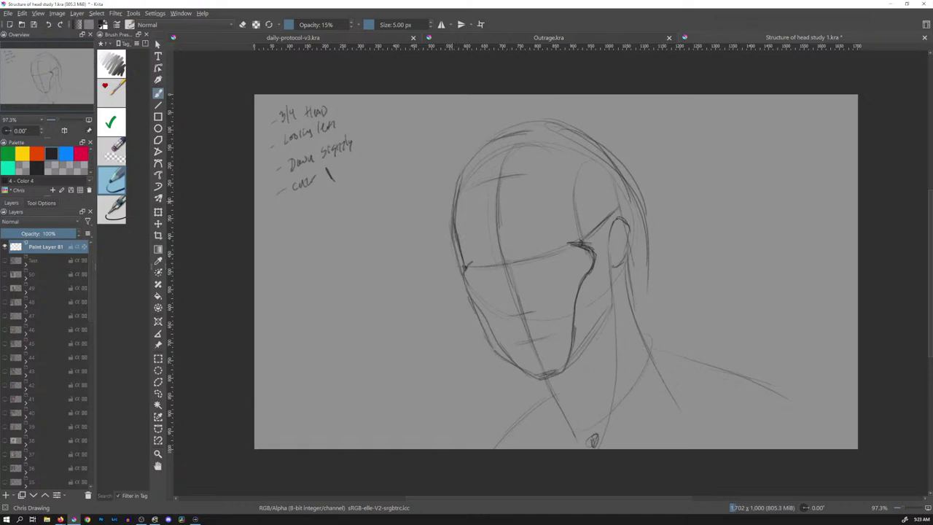
pyautogui.moveTo(593, 207); pyautogui.dragTo(607, 253)
pyautogui.moveTo(569, 185); pyautogui.dragTo(597, 221)
pyautogui.moveTo(571, 198)
pyautogui.mouseDown()
pyautogui.moveTo(529, 172)
pyautogui.moveTo(556, 171)
pyautogui.mouseUp()
pyautogui.moveTo(607, 249)
pyautogui.mouseDown()
pyautogui.moveTo(609, 330)
pyautogui.moveTo(564, 373)
pyautogui.mouseUp()
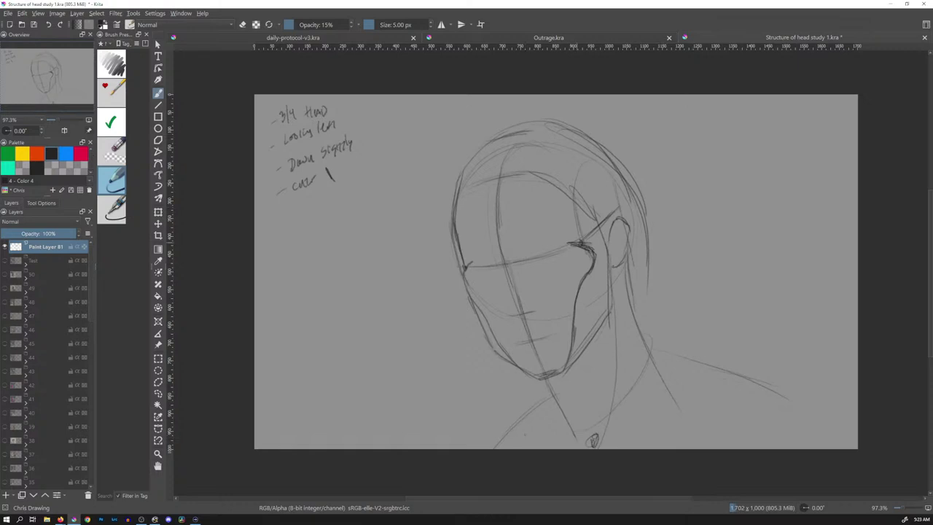
pyautogui.moveTo(571, 216); pyautogui.dragTo(577, 243)
pyautogui.moveTo(575, 163); pyautogui.dragTo(569, 229)
pyautogui.moveTo(95, 287); pyautogui.dragTo(93, 468)
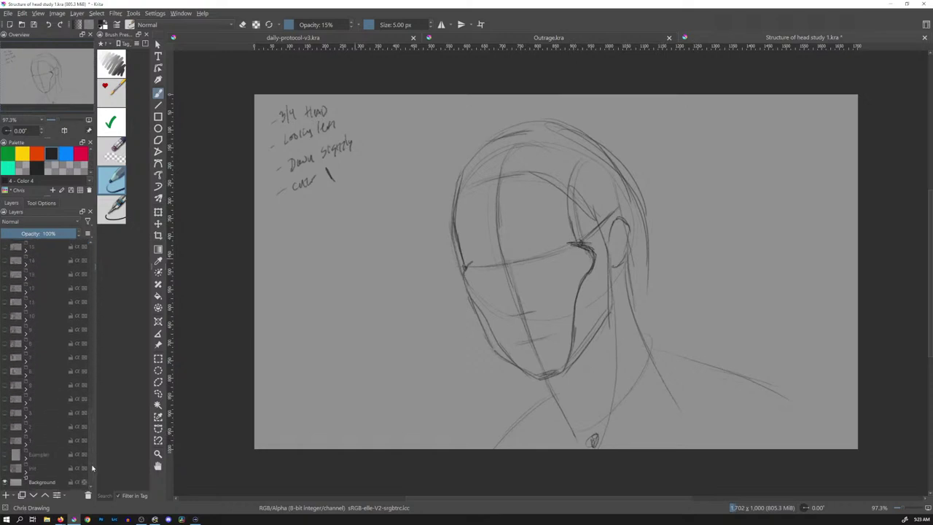
# Briefly show the reference photo layer for comparison, then hide it again.
pyautogui.click(5, 441)
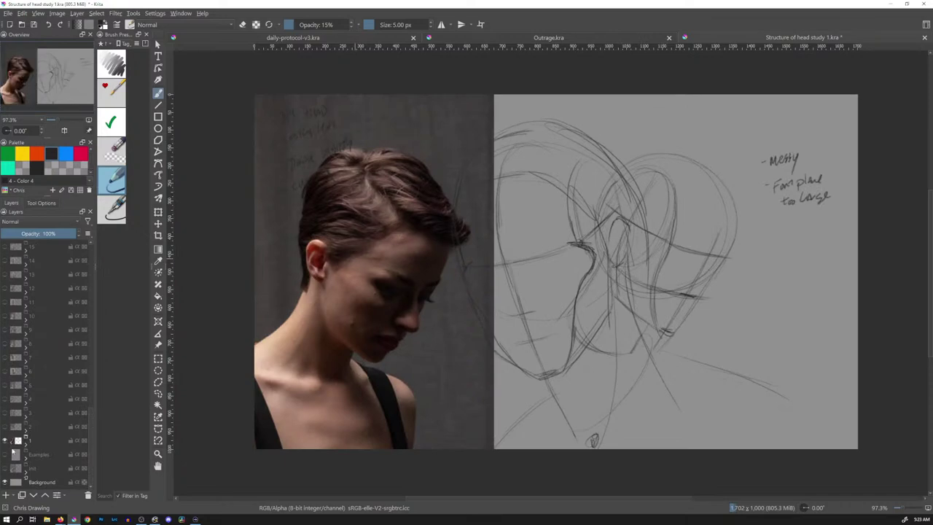
pyautogui.click(6, 441)
pyautogui.scroll(2, 90, 409)
pyautogui.moveTo(90, 409); pyautogui.dragTo(93, 274)
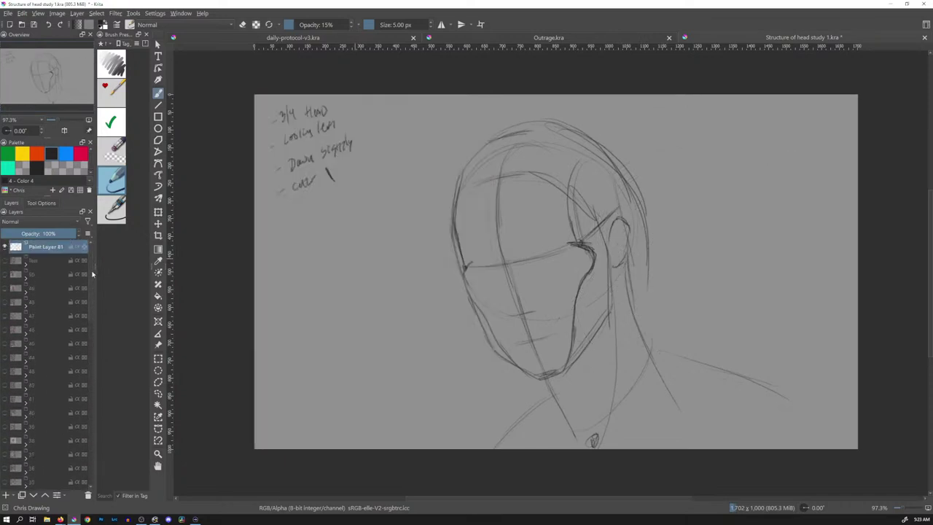
pyautogui.moveTo(63, 287)
# Darken the right jaw line and the eye line, then save the document.
pyautogui.moveTo(610, 249)
pyautogui.mouseDown()
pyautogui.moveTo(610, 303)
pyautogui.moveTo(598, 330)
pyautogui.moveTo(548, 379)
pyautogui.mouseUp()
pyautogui.moveTo(522, 343)
pyautogui.mouseDown()
pyautogui.moveTo(536, 340)
pyautogui.moveTo(529, 313)
pyautogui.mouseUp()
pyautogui.moveTo(467, 269)
pyautogui.mouseDown()
pyautogui.moveTo(557, 250)
pyautogui.moveTo(466, 268)
pyautogui.mouseUp()
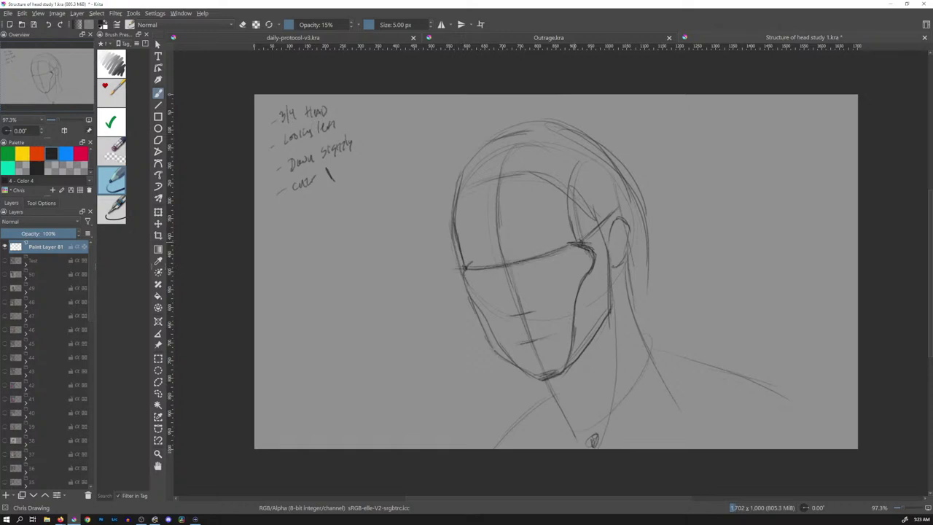
pyautogui.moveTo(525, 264); pyautogui.dragTo(568, 253)
pyautogui.hotkey('ctrl', 's')
# Strengthen the hair's right side, the ear outline and neck, and draw the left shoulder line.
pyautogui.moveTo(560, 122)
pyautogui.mouseDown()
pyautogui.moveTo(618, 154)
pyautogui.moveTo(645, 213)
pyautogui.mouseUp()
pyautogui.moveTo(649, 201); pyautogui.dragTo(652, 297)
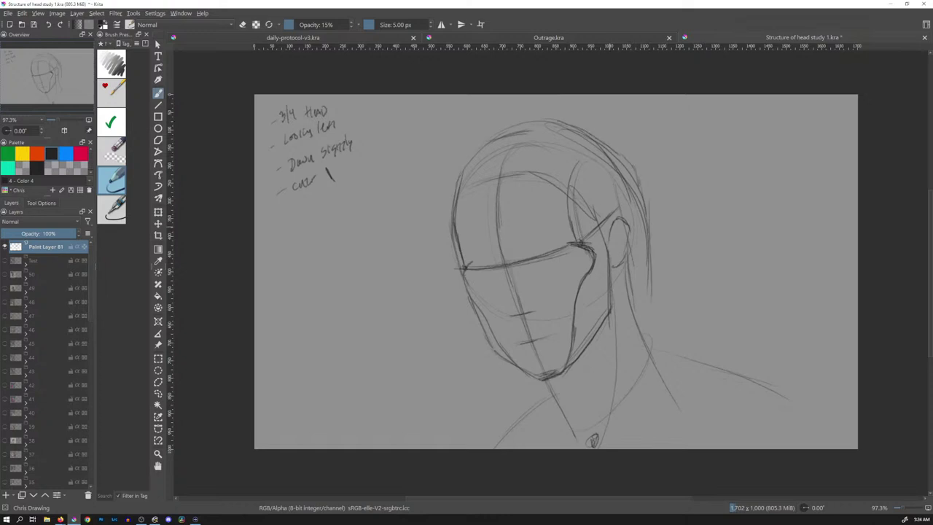
pyautogui.moveTo(609, 226); pyautogui.dragTo(610, 264)
pyautogui.moveTo(618, 220)
pyautogui.mouseDown()
pyautogui.moveTo(629, 229)
pyautogui.moveTo(628, 256)
pyautogui.moveTo(613, 272)
pyautogui.moveTo(629, 297)
pyautogui.mouseUp()
pyautogui.moveTo(624, 264)
pyautogui.mouseDown()
pyautogui.moveTo(661, 372)
pyautogui.moveTo(815, 412)
pyautogui.moveTo(650, 347)
pyautogui.mouseUp()
pyautogui.moveTo(548, 393); pyautogui.dragTo(477, 447)
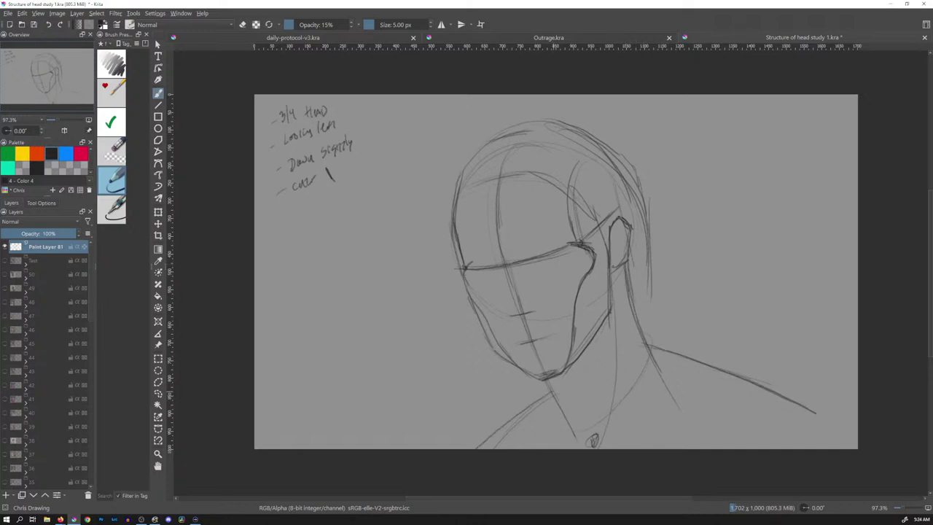
pyautogui.moveTo(527, 410); pyautogui.dragTo(503, 430)
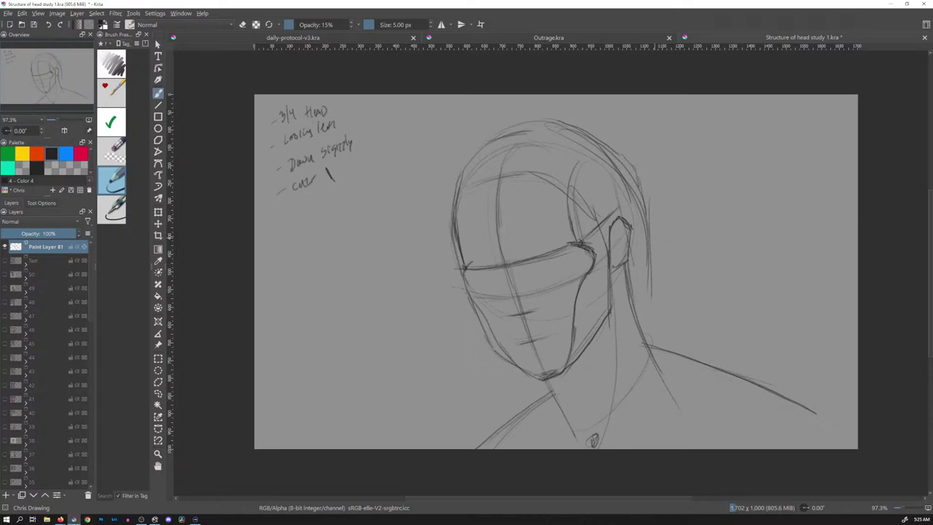
# Lasso the whole head sketch and move it left on the canvas, then return to the brush.
pyautogui.hotkey('ctrl', 'shift', 'r')
pyautogui.moveTo(443, 459)
pyautogui.mouseDown()
pyautogui.moveTo(624, 92)
pyautogui.moveTo(750, 304)
pyautogui.moveTo(759, 483)
pyautogui.moveTo(446, 460)
pyautogui.mouseUp()
pyautogui.press('t')
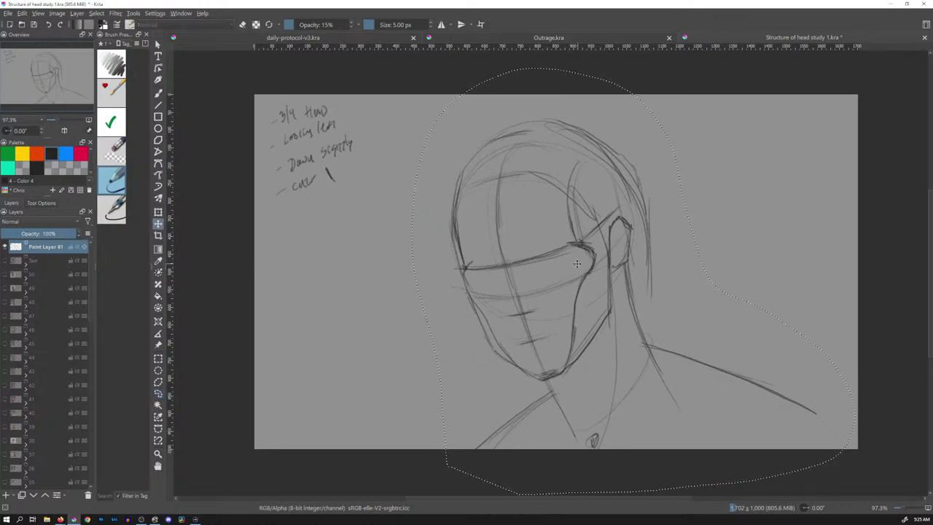
pyautogui.moveTo(575, 262); pyautogui.dragTo(472, 251)
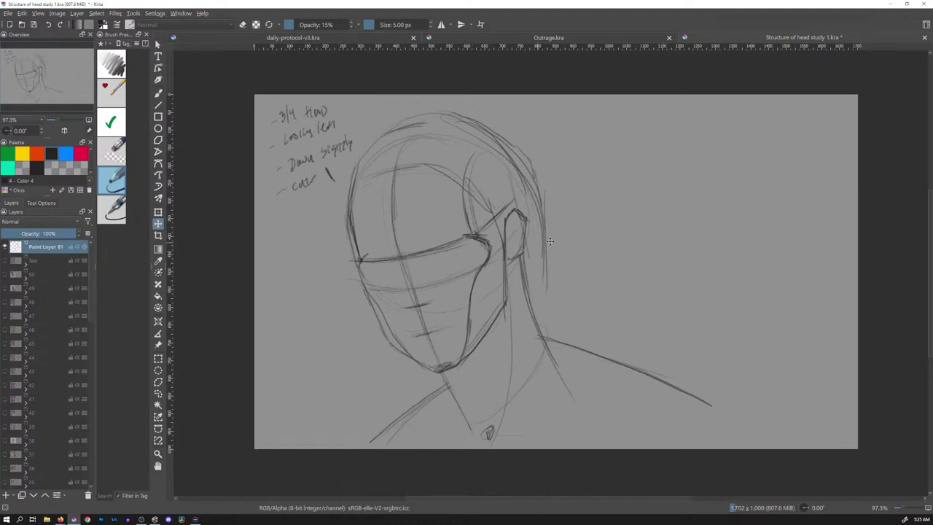
pyautogui.press('b')
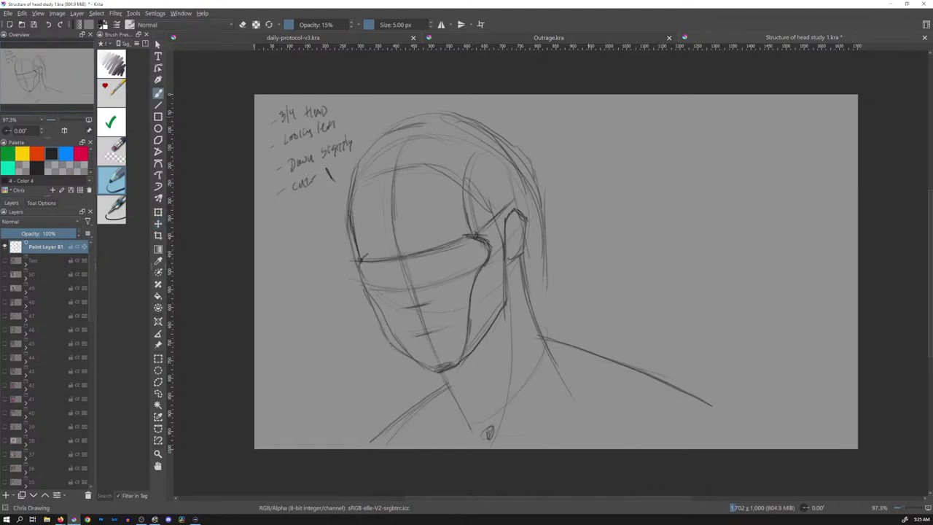
# Draw a long box right of the head and divide it into top-row cells.
pyautogui.moveTo(582, 112); pyautogui.dragTo(827, 111)
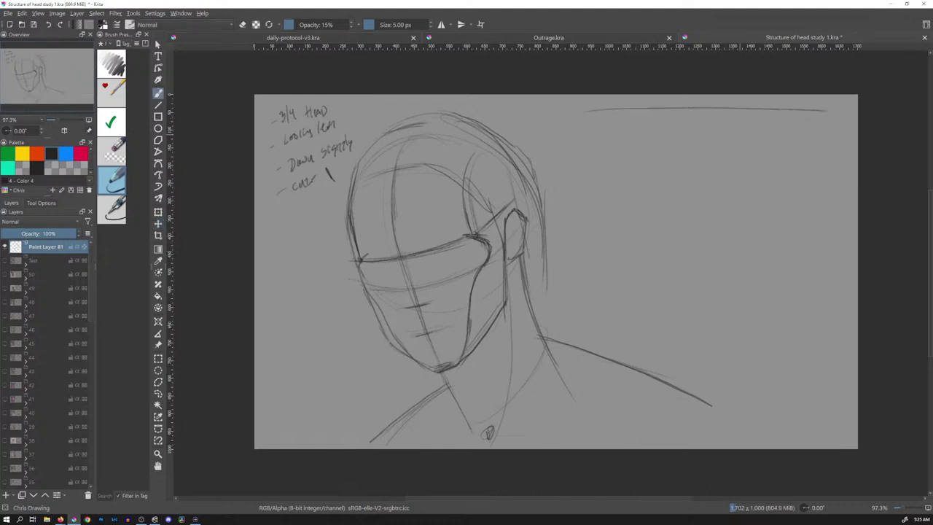
pyautogui.moveTo(599, 167); pyautogui.dragTo(831, 159)
pyautogui.moveTo(590, 112); pyautogui.dragTo(594, 169)
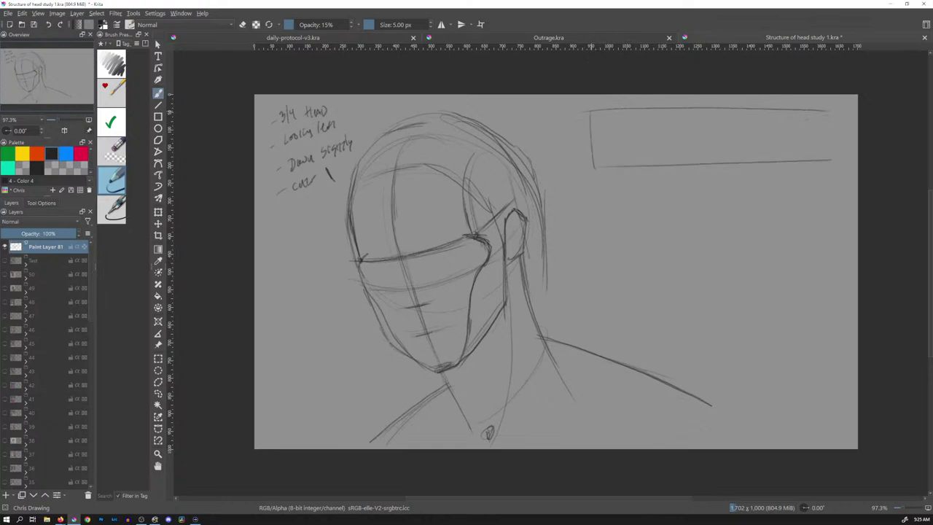
pyautogui.moveTo(636, 110); pyautogui.dragTo(642, 165)
pyautogui.moveTo(676, 108); pyautogui.dragTo(682, 165)
pyautogui.moveTo(716, 109); pyautogui.dragTo(725, 164)
pyautogui.moveTo(757, 109); pyautogui.dragTo(764, 163)
pyautogui.moveTo(807, 110); pyautogui.dragTo(812, 162)
# Add a second row beneath it, split into matching cells.
pyautogui.moveTo(594, 237); pyautogui.dragTo(857, 223)
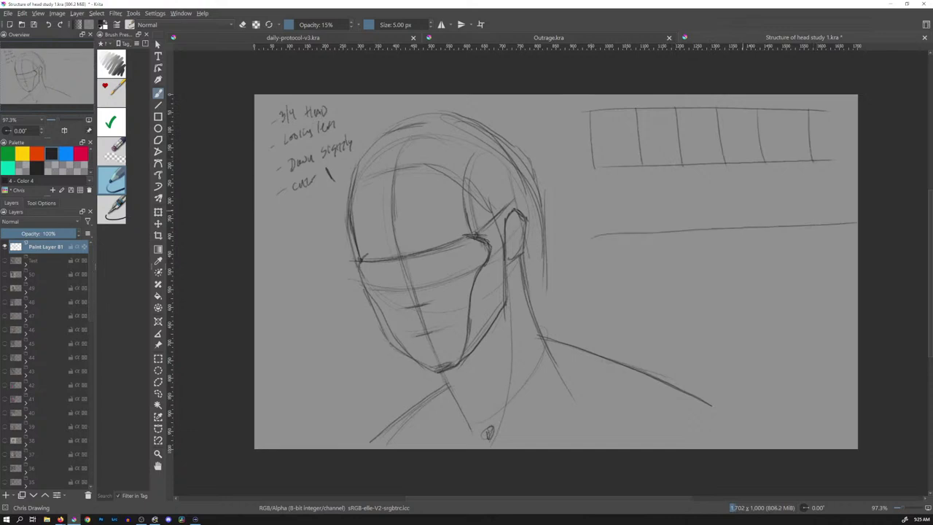
pyautogui.moveTo(591, 169); pyautogui.dragTo(602, 234)
pyautogui.moveTo(645, 170); pyautogui.dragTo(654, 234)
pyautogui.moveTo(686, 170); pyautogui.dragTo(695, 226)
pyautogui.moveTo(728, 177); pyautogui.dragTo(736, 227)
pyautogui.moveTo(768, 167); pyautogui.dragTo(776, 224)
pyautogui.moveTo(811, 171); pyautogui.dragTo(818, 223)
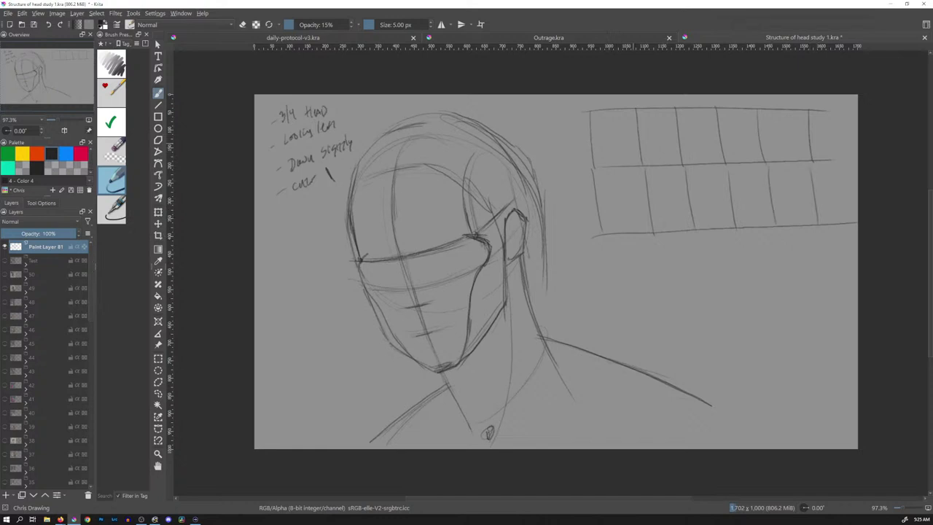
# Fill the top-row cells with zigzag marks.
pyautogui.moveTo(599, 121); pyautogui.dragTo(618, 160)
pyautogui.moveTo(654, 126); pyautogui.dragTo(659, 156)
pyautogui.moveTo(701, 139); pyautogui.dragTo(694, 156)
pyautogui.moveTo(733, 122); pyautogui.dragTo(736, 161)
pyautogui.moveTo(774, 128)
pyautogui.mouseDown()
pyautogui.moveTo(784, 178)
pyautogui.moveTo(794, 198)
pyautogui.mouseUp()
# Draw zigzags in the lower-row cells, including a dense one in the third cell.
pyautogui.moveTo(742, 186); pyautogui.dragTo(746, 216)
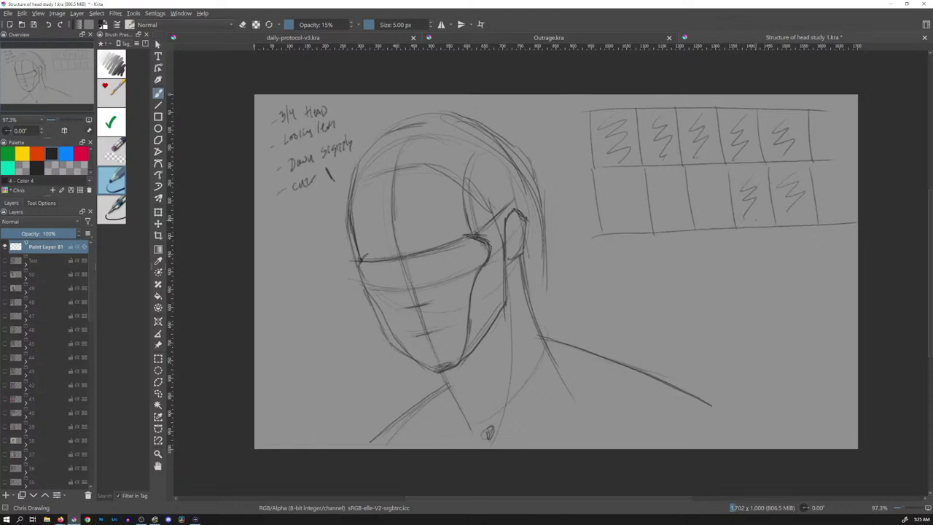
pyautogui.moveTo(698, 182); pyautogui.dragTo(717, 217)
pyautogui.moveTo(664, 191); pyautogui.dragTo(669, 211)
pyautogui.moveTo(606, 181)
pyautogui.mouseDown()
pyautogui.moveTo(621, 193)
pyautogui.moveTo(631, 231)
pyautogui.mouseUp()
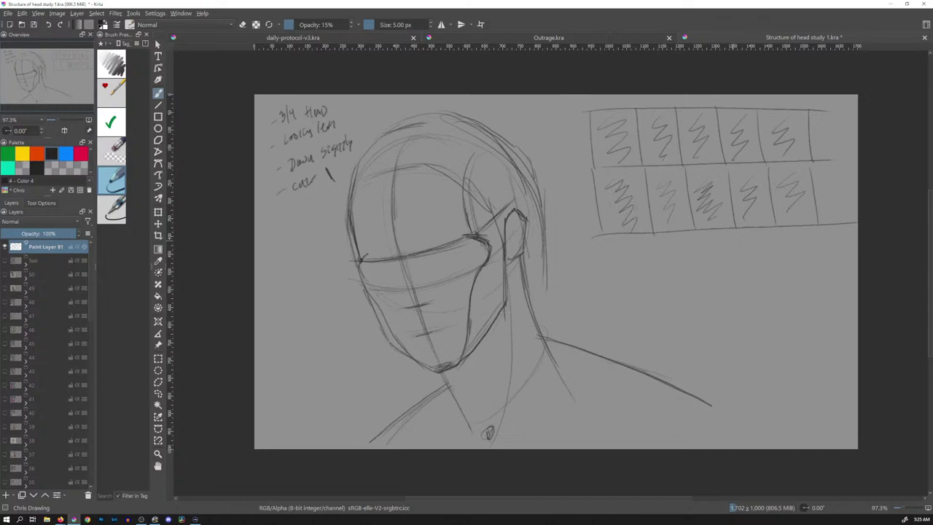
# Remove the stray 8 below the grid, box the first two lower cells, and save.
pyautogui.moveTo(711, 232); pyautogui.dragTo(714, 250)
pyautogui.hotkey('ctrl', 'z')
pyautogui.hotkey('ctrl', 'z')
pyautogui.hotkey('ctrl', 'shift', 'z')
pyautogui.moveTo(676, 241); pyautogui.dragTo(624, 248)
pyautogui.moveTo(597, 166)
pyautogui.mouseDown()
pyautogui.moveTo(685, 166)
pyautogui.moveTo(695, 229)
pyautogui.moveTo(600, 233)
pyautogui.moveTo(700, 233)
pyautogui.moveTo(689, 168)
pyautogui.moveTo(593, 166)
pyautogui.moveTo(618, 238)
pyautogui.moveTo(688, 232)
pyautogui.mouseUp()
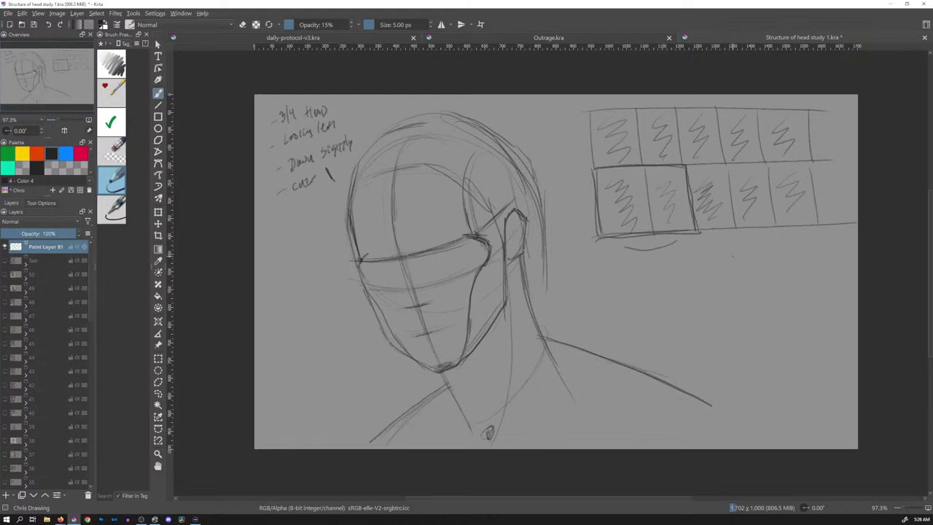
pyautogui.hotkey('ctrl', 's')
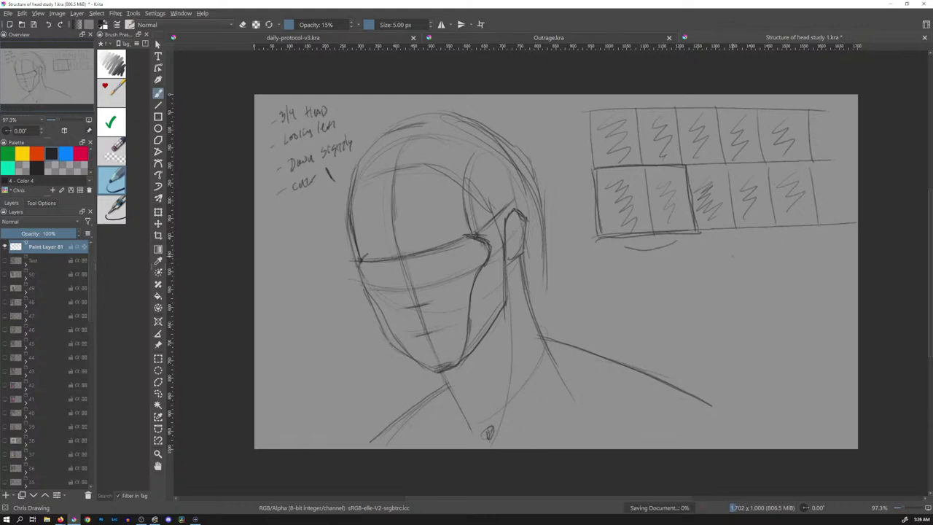
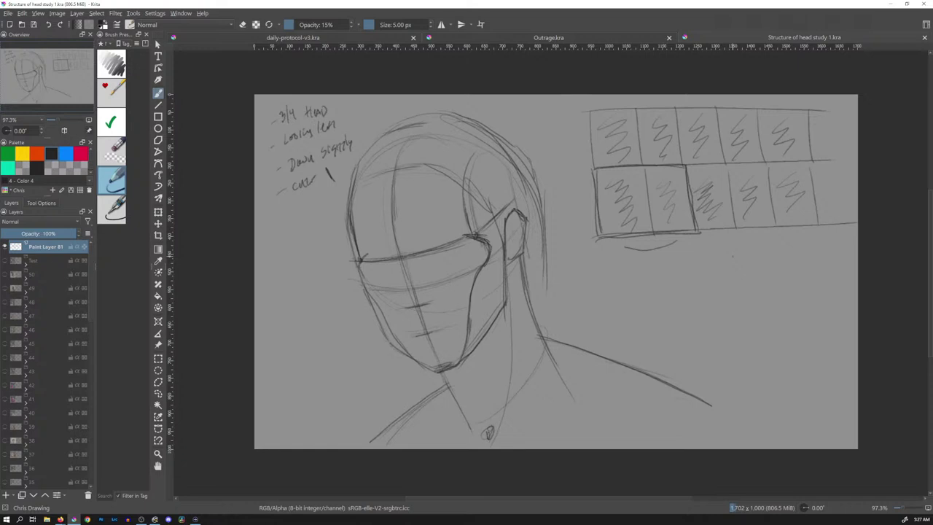
# Insert a new empty Paint Layer 82 and hide the 3/4 head sketch on Paint Layer 81.
pyautogui.press('Insert')
pyautogui.click(5, 260)
pyautogui.moveTo(54, 293)
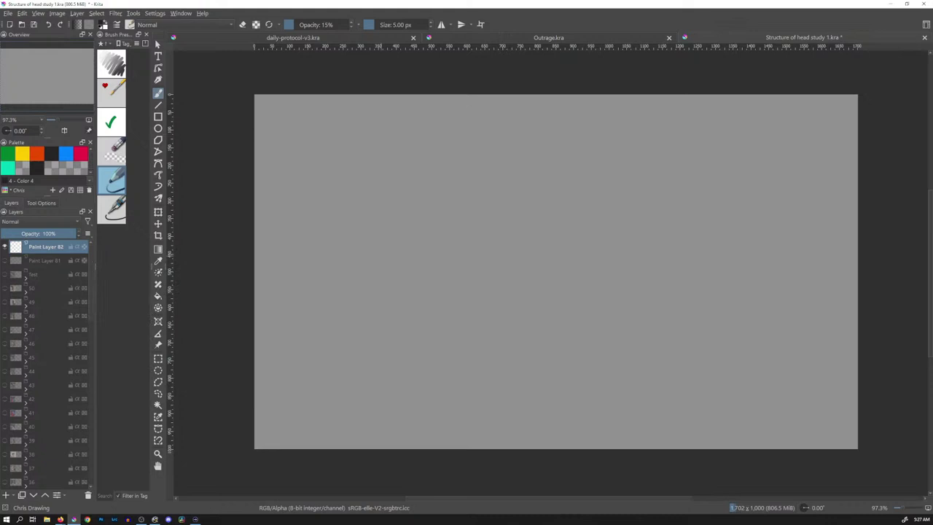
# Sketch the blocky head's left and top contours, diagonal jaw line, ear and right neck edge.
pyautogui.moveTo(366, 172); pyautogui.dragTo(380, 318)
pyautogui.moveTo(368, 169)
pyautogui.mouseDown()
pyautogui.moveTo(523, 142)
pyautogui.moveTo(502, 143)
pyautogui.mouseUp()
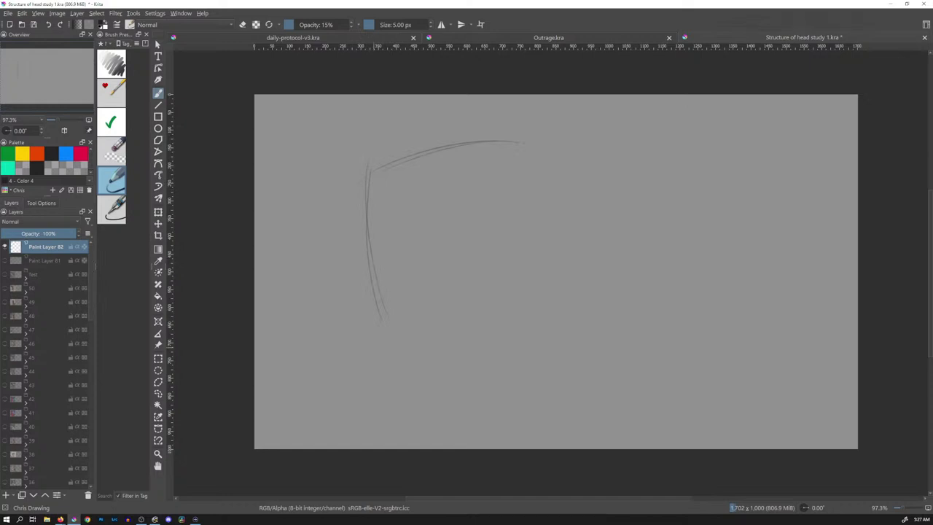
pyautogui.moveTo(524, 183); pyautogui.dragTo(407, 318)
pyautogui.moveTo(498, 252); pyautogui.dragTo(498, 332)
pyautogui.moveTo(508, 218); pyautogui.dragTo(494, 299)
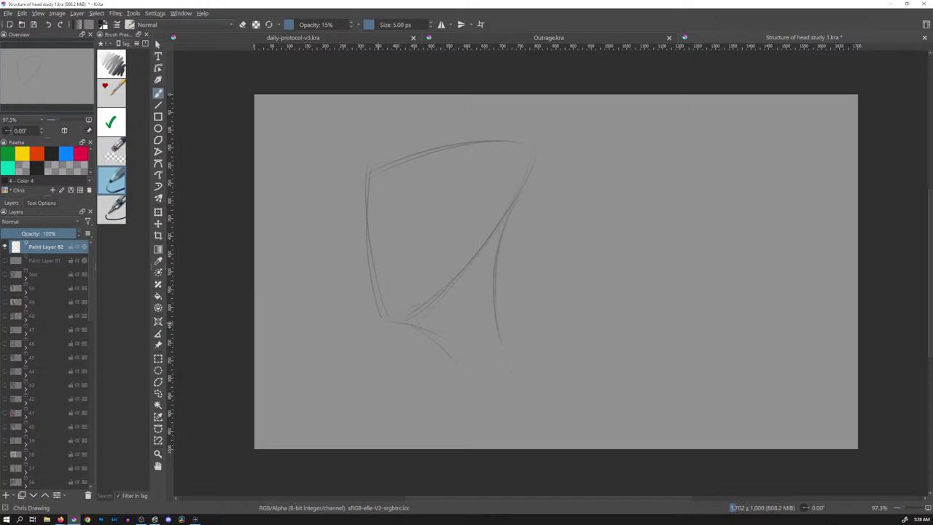
pyautogui.moveTo(449, 280); pyautogui.dragTo(428, 296)
pyautogui.moveTo(468, 256)
pyautogui.mouseDown()
pyautogui.moveTo(480, 212)
pyautogui.moveTo(485, 242)
pyautogui.mouseUp()
pyautogui.moveTo(369, 196)
pyautogui.mouseDown()
pyautogui.moveTo(384, 325)
pyautogui.moveTo(428, 303)
pyautogui.moveTo(530, 175)
pyautogui.mouseUp()
pyautogui.moveTo(450, 287); pyautogui.dragTo(516, 203)
pyautogui.moveTo(406, 160); pyautogui.dragTo(526, 141)
pyautogui.moveTo(447, 277); pyautogui.dragTo(468, 259)
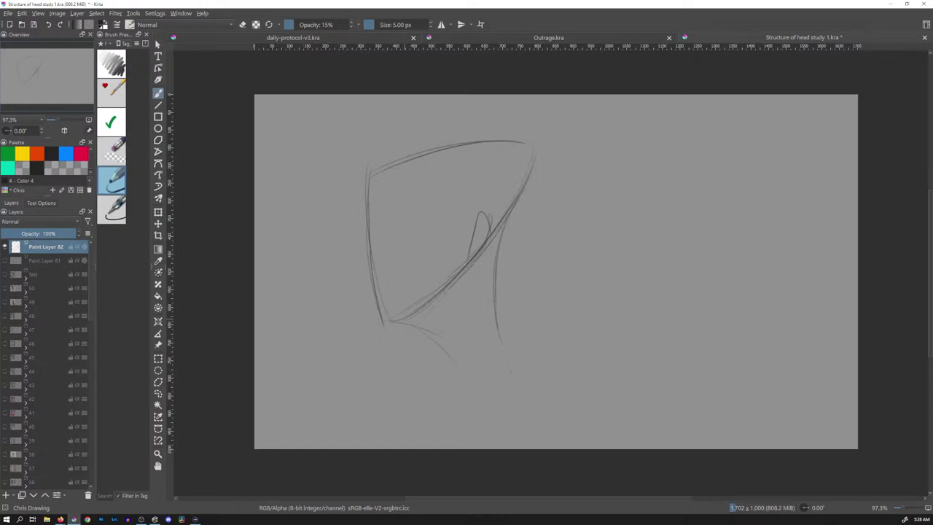
# Draw the front of the neck and the shoulder lines, then try a cranium ellipse at upper right and undo it.
pyautogui.moveTo(391, 322)
pyautogui.mouseDown()
pyautogui.moveTo(453, 369)
pyautogui.moveTo(460, 397)
pyautogui.mouseUp()
pyautogui.moveTo(502, 216); pyautogui.dragTo(516, 354)
pyautogui.moveTo(498, 262); pyautogui.dragTo(514, 338)
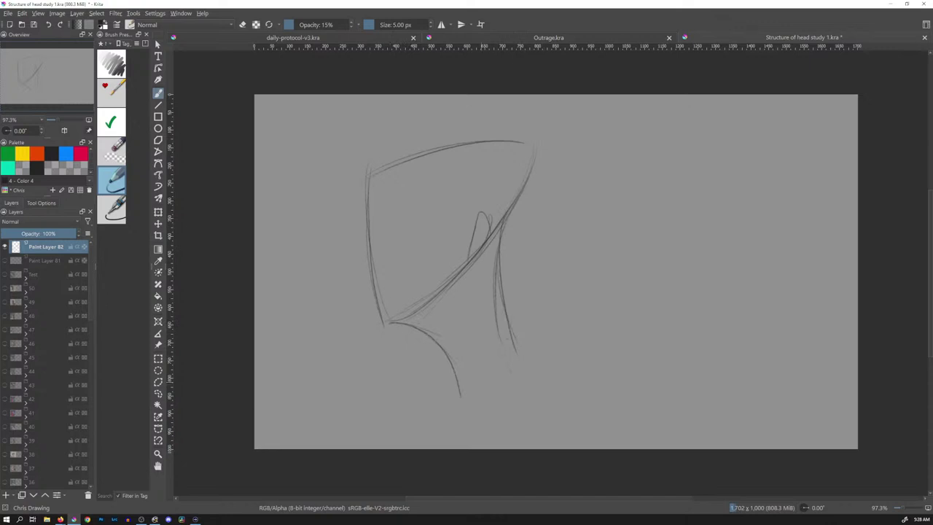
pyautogui.moveTo(405, 448); pyautogui.dragTo(463, 363)
pyautogui.moveTo(419, 412)
pyautogui.mouseDown()
pyautogui.moveTo(498, 353)
pyautogui.moveTo(541, 430)
pyautogui.mouseUp()
pyautogui.moveTo(537, 382); pyautogui.dragTo(535, 448)
pyautogui.moveTo(498, 341); pyautogui.dragTo(544, 442)
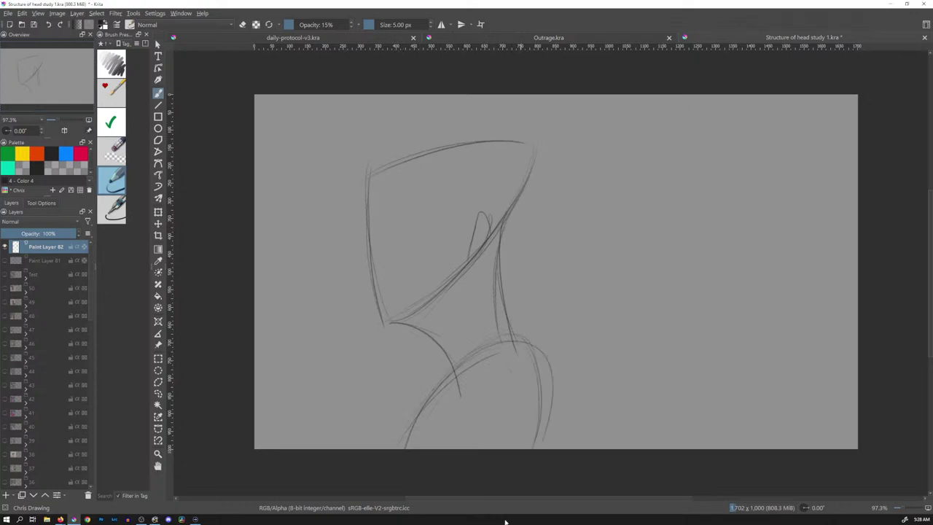
pyautogui.moveTo(385, 442)
pyautogui.mouseDown()
pyautogui.moveTo(485, 342)
pyautogui.moveTo(543, 446)
pyautogui.mouseUp()
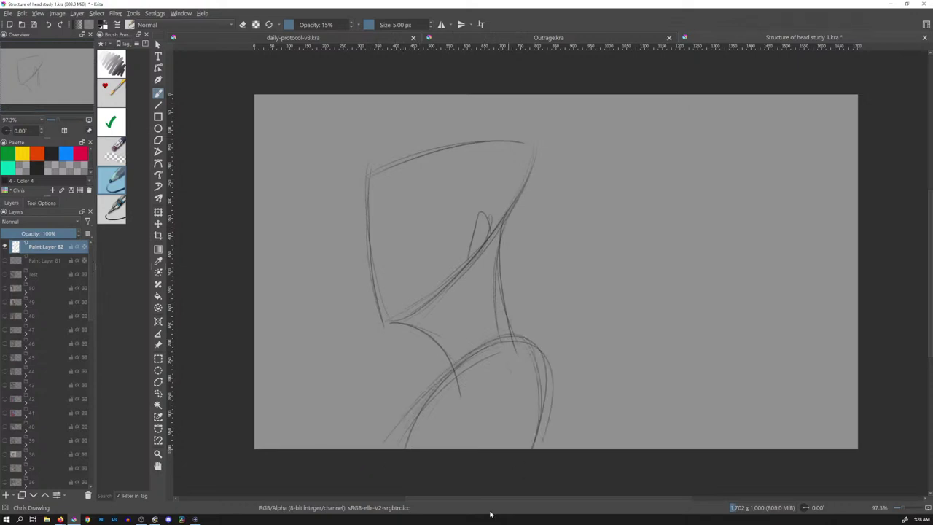
pyautogui.moveTo(424, 151); pyautogui.dragTo(474, 142)
pyautogui.moveTo(590, 144); pyautogui.dragTo(674, 166)
pyautogui.hotkey('ctrl', 'z')
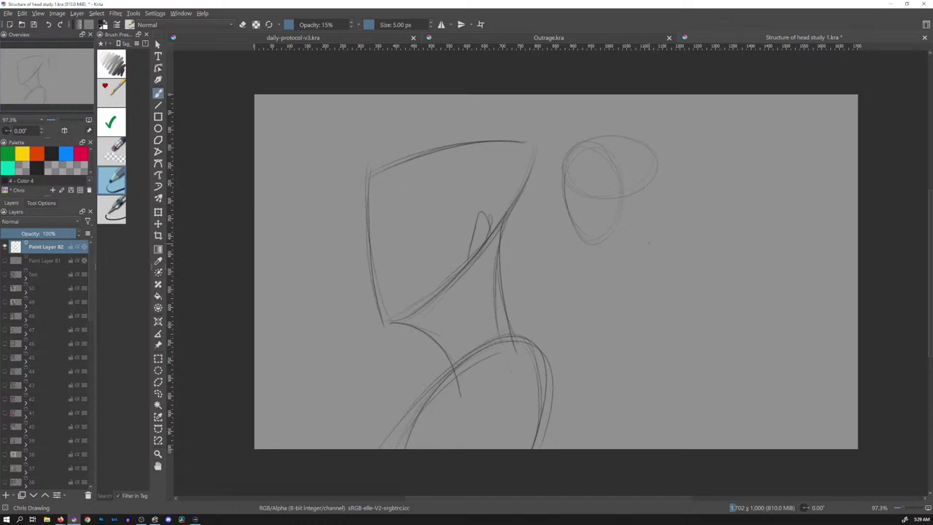
# Add the ear, shoulder line and back-of-neck contour to the middle head.
pyautogui.moveTo(628, 185)
pyautogui.mouseDown()
pyautogui.moveTo(621, 195)
pyautogui.moveTo(647, 232)
pyautogui.mouseUp()
pyautogui.moveTo(631, 265); pyautogui.dragTo(565, 356)
pyautogui.moveTo(658, 271); pyautogui.dragTo(659, 295)
pyautogui.moveTo(653, 341); pyautogui.dragTo(656, 258)
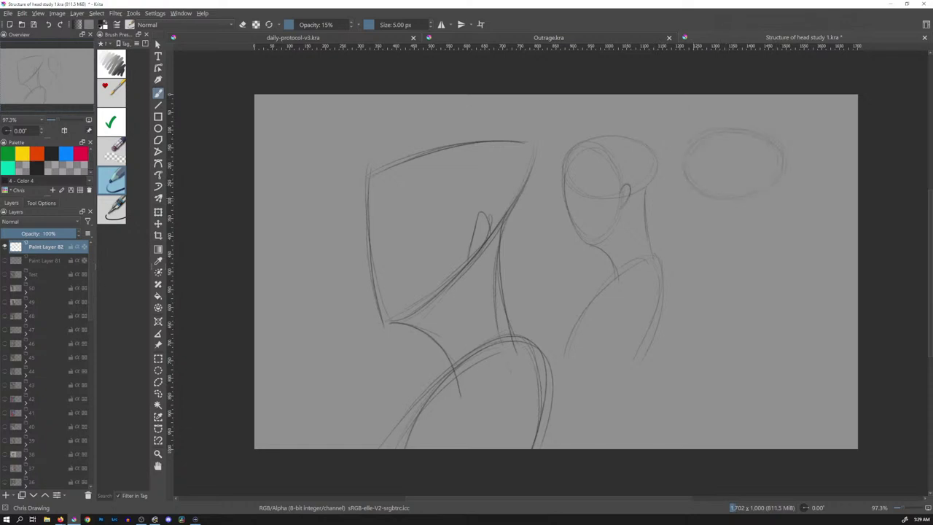
# Sketch the right head's jawline, a vertical line dividing its cranium, and the back of its neck.
pyautogui.moveTo(689, 216); pyautogui.dragTo(696, 232)
pyautogui.moveTo(734, 220); pyautogui.dragTo(701, 237)
pyautogui.moveTo(728, 133); pyautogui.dragTo(732, 222)
pyautogui.moveTo(764, 191); pyautogui.dragTo(773, 255)
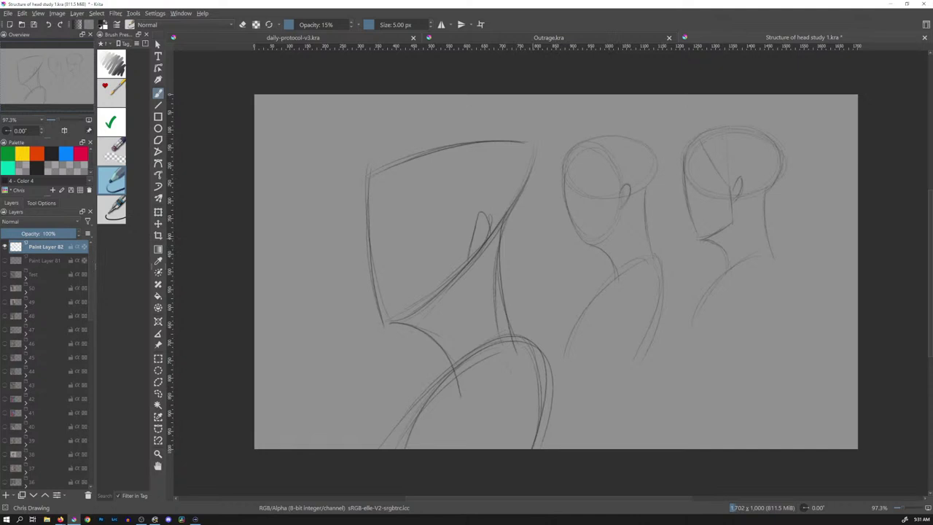
# Draw arrows pointing at the middle head, the right head's top and the left head.
pyautogui.moveTo(528, 248); pyautogui.dragTo(560, 216)
pyautogui.moveTo(549, 220)
pyautogui.mouseDown()
pyautogui.moveTo(563, 211)
pyautogui.moveTo(560, 223)
pyautogui.mouseUp()
pyautogui.moveTo(783, 104); pyautogui.dragTo(763, 134)
pyautogui.moveTo(764, 134); pyautogui.dragTo(778, 128)
pyautogui.moveTo(305, 320); pyautogui.dragTo(354, 269)
pyautogui.moveTo(354, 269); pyautogui.dragTo(348, 289)
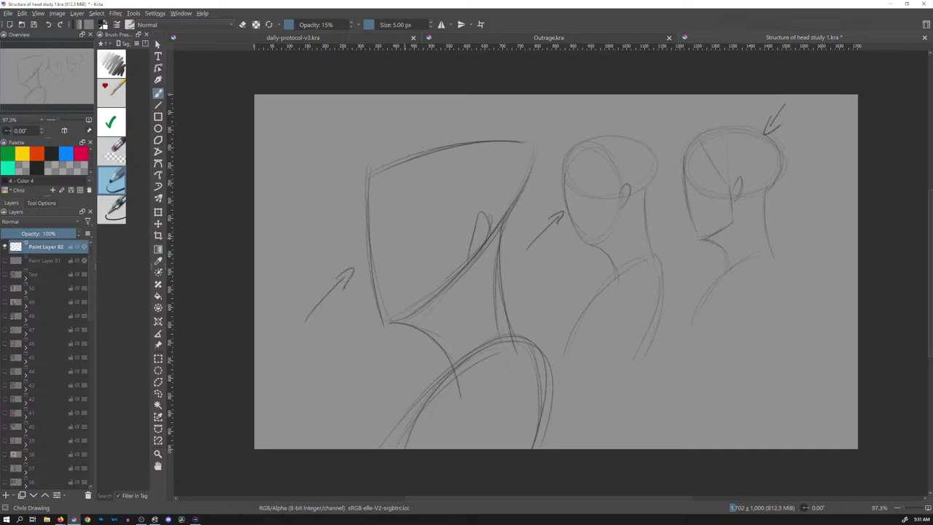
# Hand-letter the word 'Huston' inside the left head.
pyautogui.moveTo(388, 206)
pyautogui.mouseDown()
pyautogui.moveTo(392, 233)
pyautogui.moveTo(401, 215)
pyautogui.mouseUp()
pyautogui.moveTo(399, 201)
pyautogui.mouseDown()
pyautogui.moveTo(401, 230)
pyautogui.moveTo(410, 218)
pyautogui.mouseUp()
pyautogui.moveTo(414, 206)
pyautogui.mouseDown()
pyautogui.moveTo(412, 217)
pyautogui.moveTo(424, 210)
pyautogui.mouseUp()
pyautogui.moveTo(429, 208); pyautogui.dragTo(439, 204)
pyautogui.moveTo(337, 115)
pyautogui.mouseDown()
pyautogui.moveTo(339, 132)
pyautogui.moveTo(346, 123)
pyautogui.mouseUp()
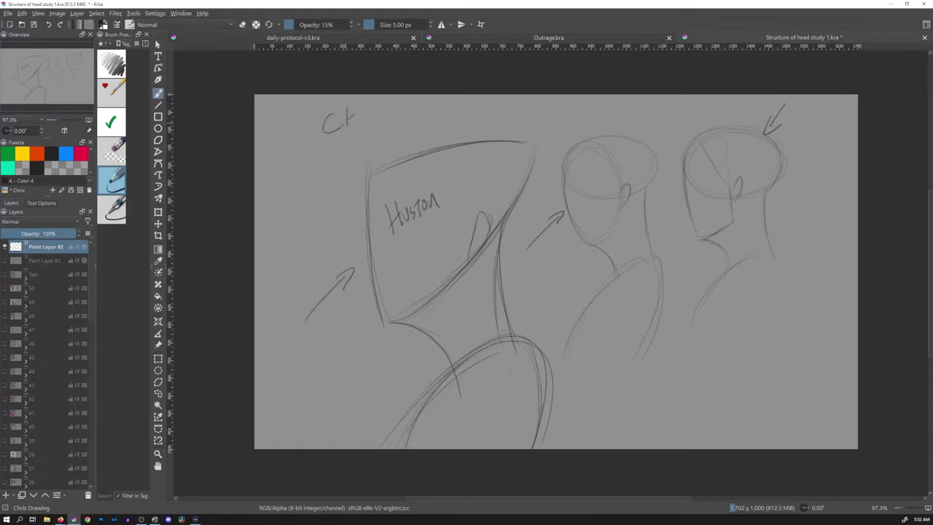
pyautogui.hotkey('ctrl', 'z')
pyautogui.hotkey('ctrl', 'z')
# On a new layer with the head sketches hidden, sketch a large front-view head oval.
pyautogui.press('Insert')
pyautogui.click(5, 260)
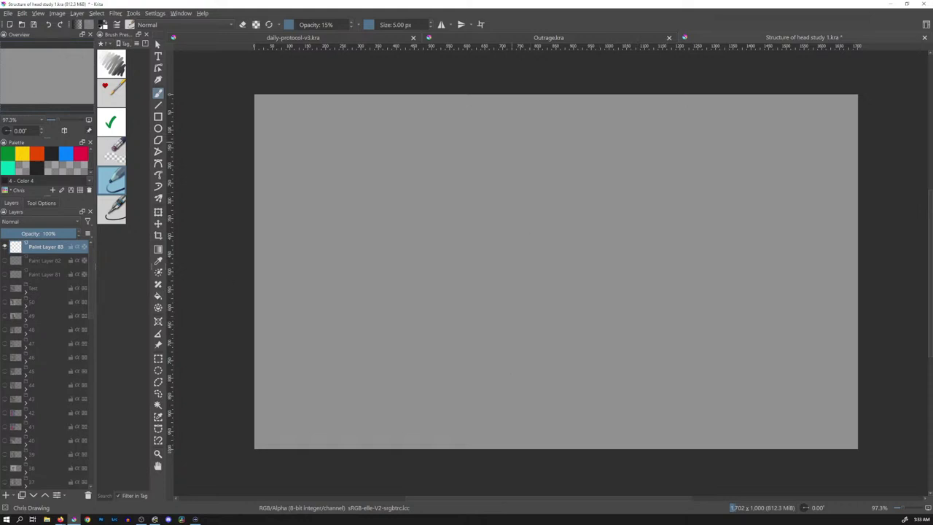
pyautogui.moveTo(514, 132); pyautogui.dragTo(602, 180)
pyautogui.moveTo(458, 159); pyautogui.dragTo(471, 342)
pyautogui.moveTo(454, 212); pyautogui.dragTo(458, 236)
pyautogui.moveTo(654, 228); pyautogui.dragTo(654, 246)
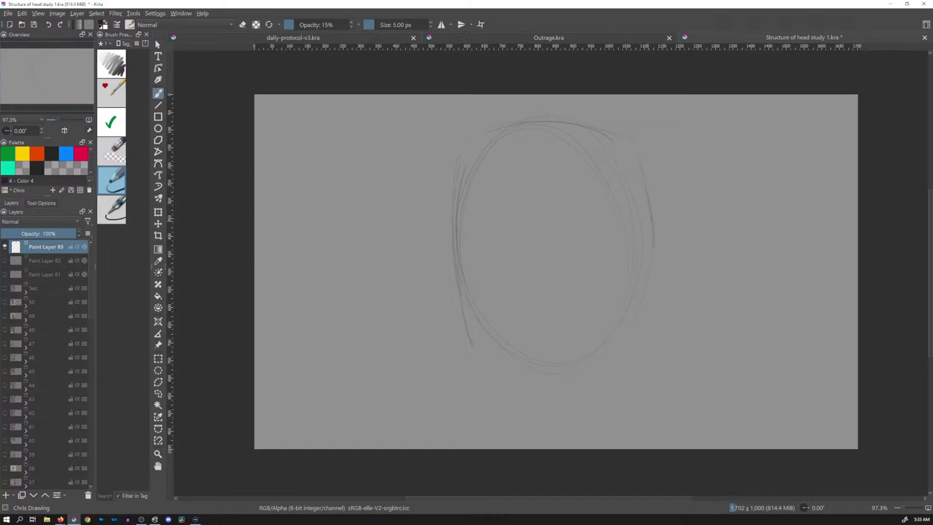
pyautogui.moveTo(646, 169); pyautogui.dragTo(643, 309)
pyautogui.moveTo(649, 207); pyautogui.dragTo(639, 321)
pyautogui.moveTo(489, 360); pyautogui.dragTo(531, 397)
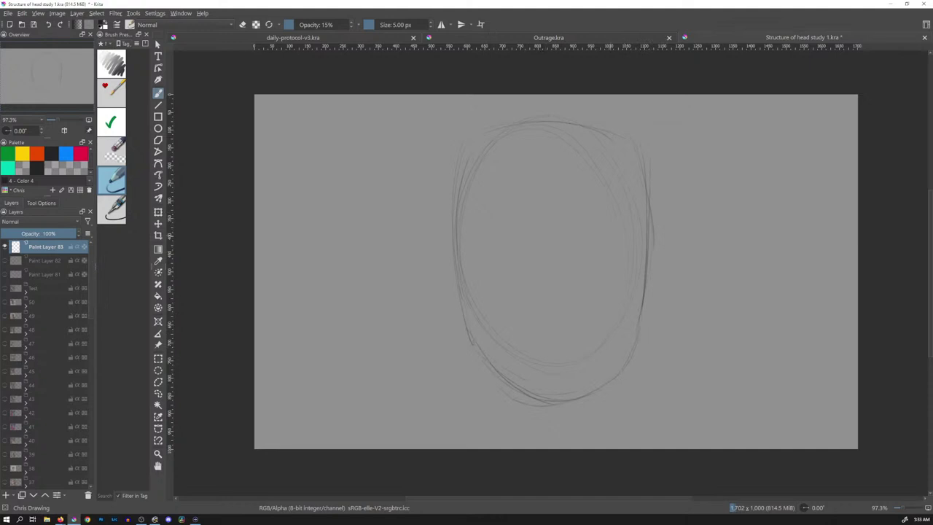
# Draw the horizontal brow line, the left and right side planes, and darken the crown arc.
pyautogui.moveTo(481, 236); pyautogui.dragTo(628, 234)
pyautogui.moveTo(510, 234); pyautogui.dragTo(625, 233)
pyautogui.moveTo(623, 220); pyautogui.dragTo(633, 174)
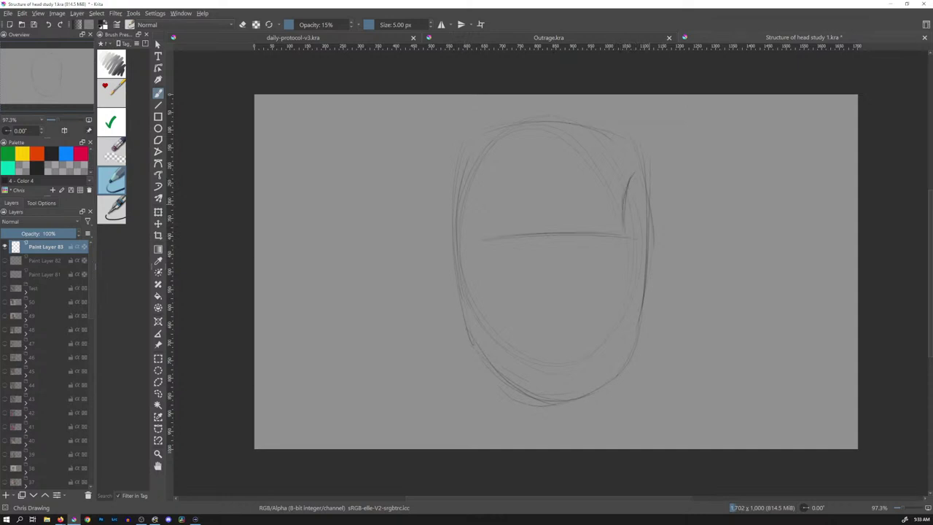
pyautogui.moveTo(624, 187)
pyautogui.mouseDown()
pyautogui.moveTo(636, 159)
pyautogui.moveTo(647, 216)
pyautogui.mouseUp()
pyautogui.moveTo(475, 185); pyautogui.dragTo(480, 252)
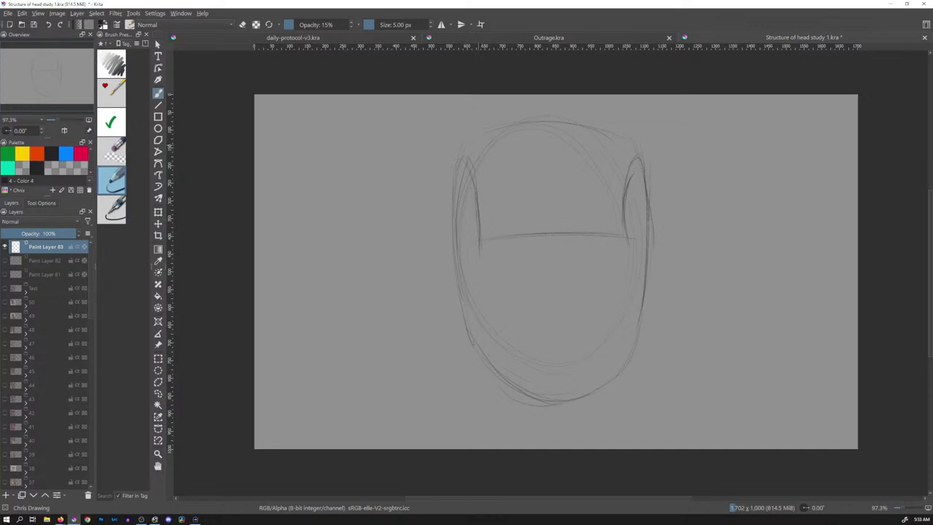
pyautogui.moveTo(462, 154)
pyautogui.mouseDown()
pyautogui.moveTo(554, 121)
pyautogui.moveTo(636, 155)
pyautogui.moveTo(625, 191)
pyautogui.mouseUp()
pyautogui.moveTo(625, 235); pyautogui.dragTo(638, 253)
pyautogui.moveTo(479, 241); pyautogui.dragTo(467, 286)
# Add faint nose-base and mouth lines and a small chin oval.
pyautogui.moveTo(529, 308); pyautogui.dragTo(575, 307)
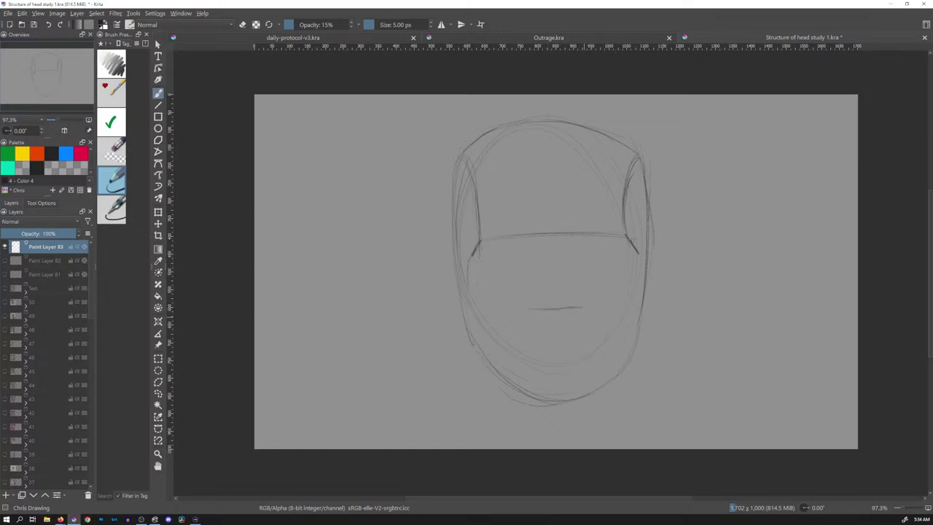
pyautogui.moveTo(513, 340); pyautogui.dragTo(590, 334)
pyautogui.moveTo(539, 385)
pyautogui.mouseDown()
pyautogui.moveTo(576, 369)
pyautogui.moveTo(581, 394)
pyautogui.mouseUp()
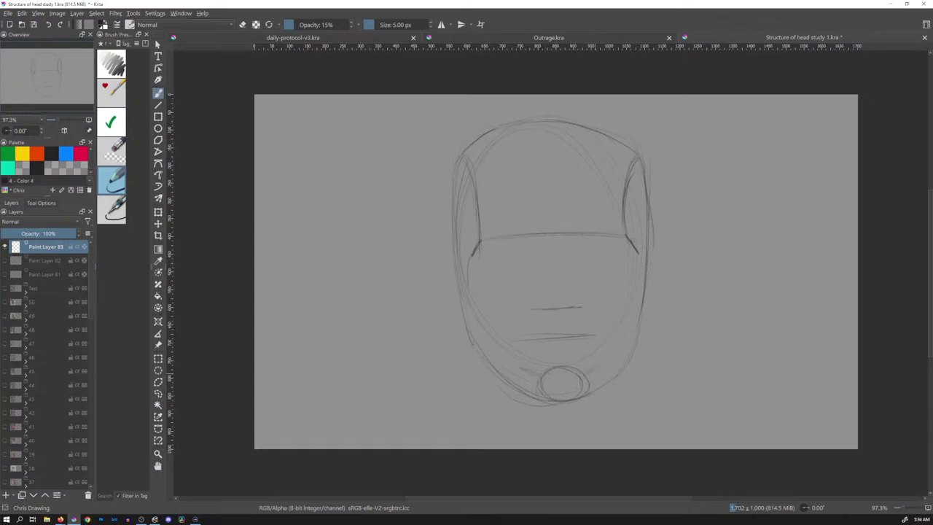
# Undo a stray stroke beside the chin, then draw the right and left jaw lines down to the chin.
pyautogui.moveTo(602, 372); pyautogui.dragTo(598, 387)
pyautogui.hotkey('ctrl', 'z')
pyautogui.moveTo(638, 257); pyautogui.dragTo(641, 276)
pyautogui.moveTo(639, 252); pyautogui.dragTo(593, 376)
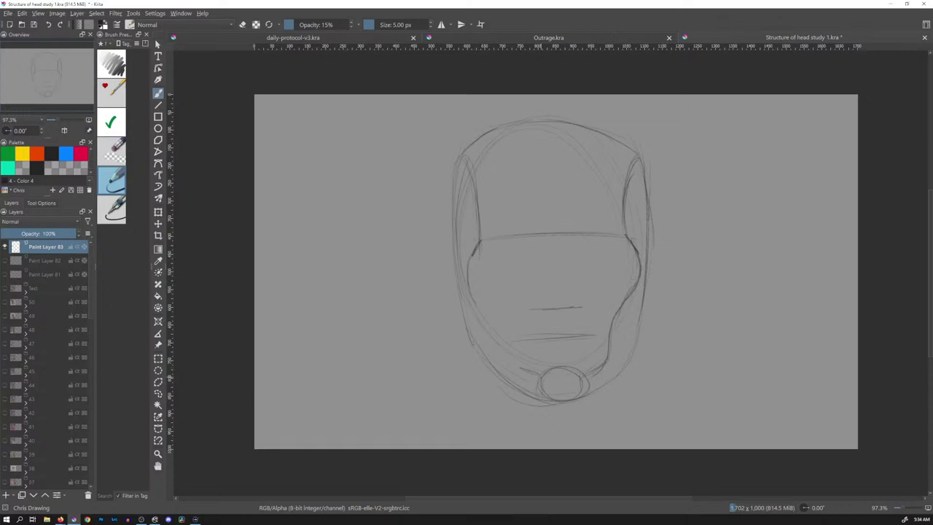
pyautogui.moveTo(499, 344); pyautogui.dragTo(512, 363)
pyautogui.moveTo(472, 284); pyautogui.dragTo(523, 370)
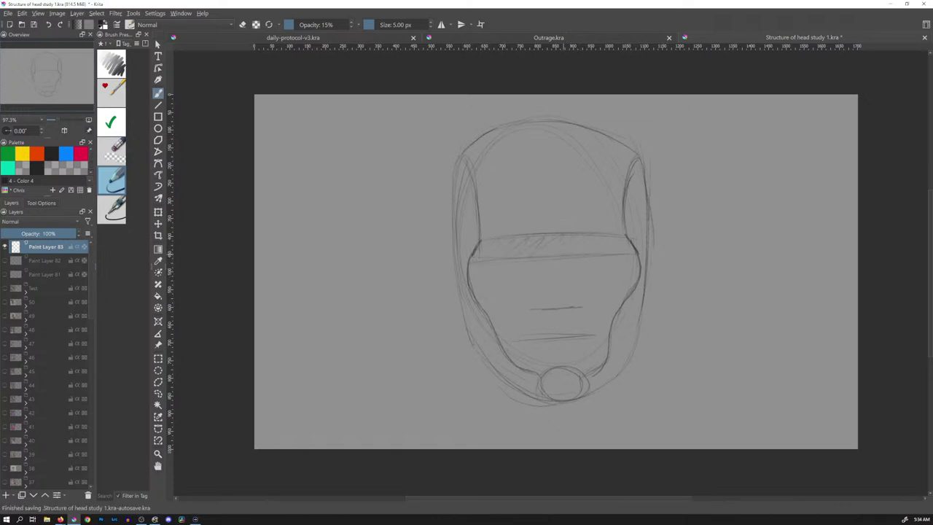
# Hatch the brow band, darken the jaw beside the chin, and add both ears and neck sides.
pyautogui.moveTo(480, 255); pyautogui.dragTo(631, 236)
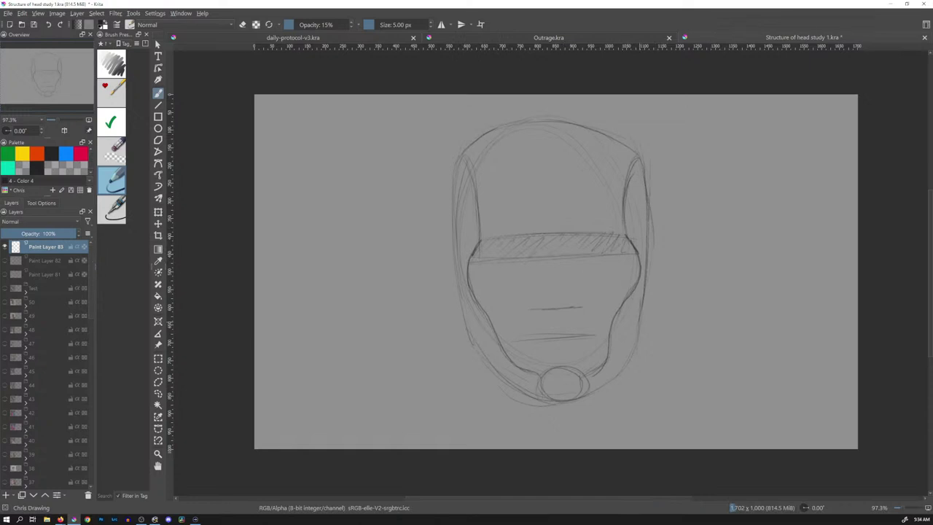
pyautogui.moveTo(593, 392); pyautogui.dragTo(618, 366)
pyautogui.moveTo(475, 350); pyautogui.dragTo(529, 393)
pyautogui.moveTo(457, 246); pyautogui.dragTo(460, 302)
pyautogui.moveTo(650, 227); pyautogui.dragTo(645, 292)
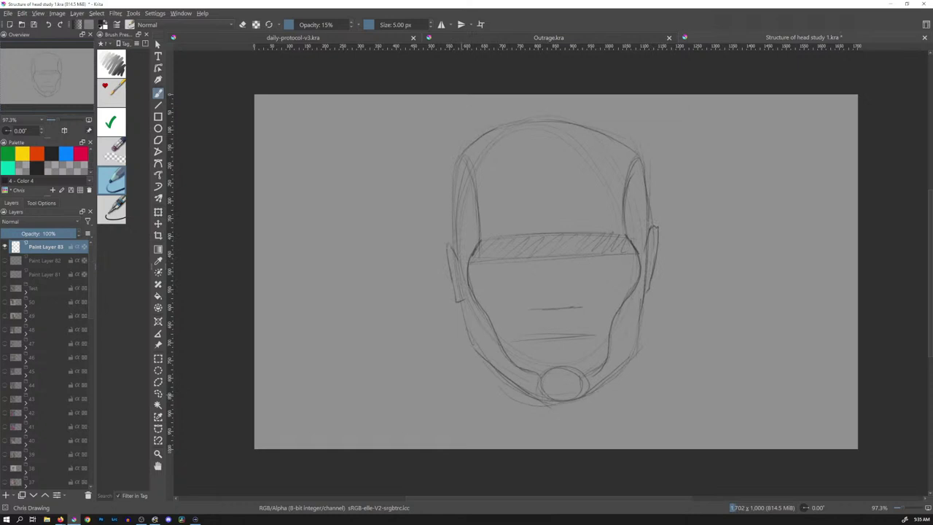
pyautogui.moveTo(473, 347); pyautogui.dragTo(483, 429)
pyautogui.moveTo(637, 337); pyautogui.dragTo(644, 437)
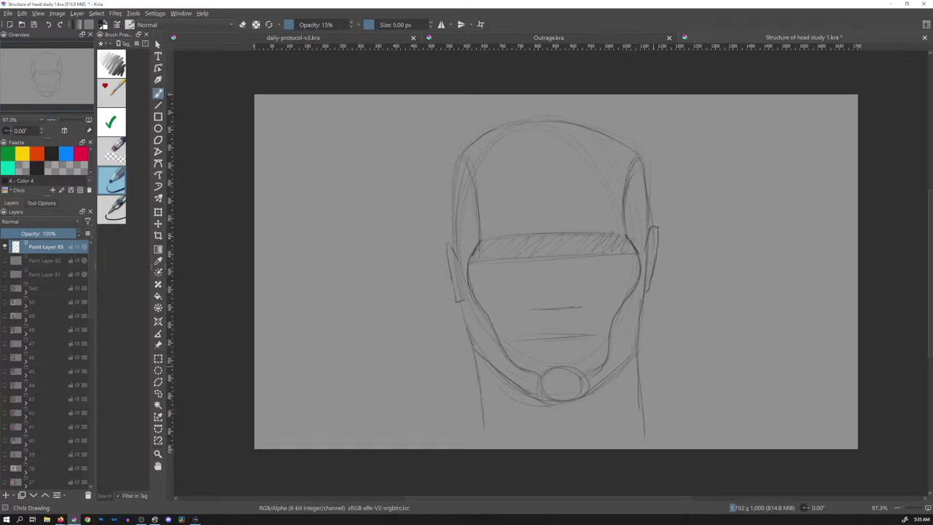
pyautogui.hotkey('ctrl', 'z')
pyautogui.hotkey('ctrl', 'z')
pyautogui.moveTo(642, 340)
pyautogui.mouseDown()
pyautogui.moveTo(631, 419)
pyautogui.moveTo(644, 438)
pyautogui.mouseUp()
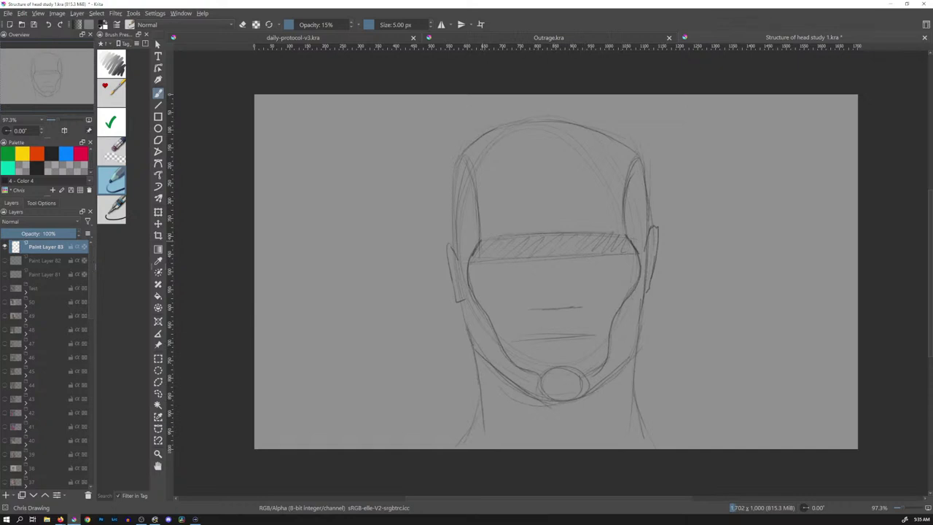
# Darken the brow band's top edge, head outline and forehead line, and add cheek and lower-face strokes.
pyautogui.moveTo(616, 230)
pyautogui.mouseDown()
pyautogui.moveTo(488, 241)
pyautogui.moveTo(554, 234)
pyautogui.mouseUp()
pyautogui.moveTo(624, 219); pyautogui.dragTo(622, 184)
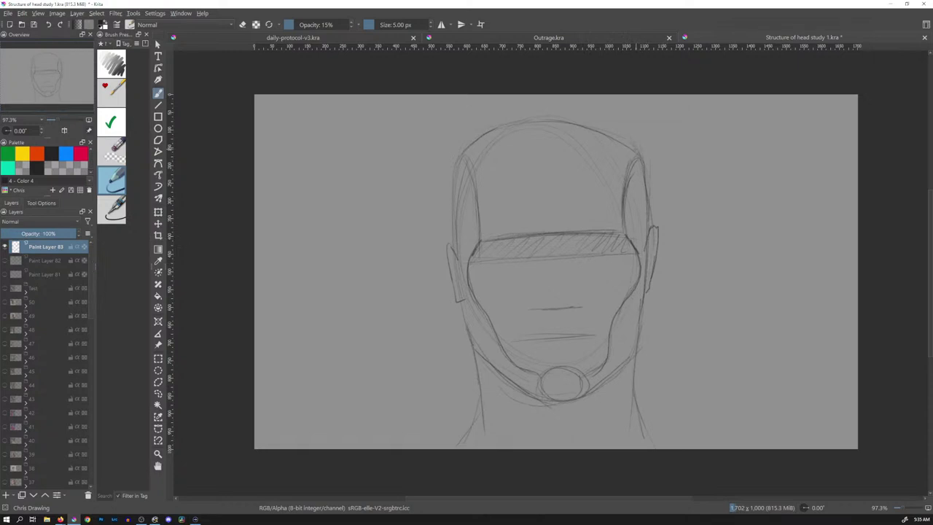
pyautogui.moveTo(625, 140); pyautogui.dragTo(558, 120)
pyautogui.moveTo(627, 144); pyautogui.dragTo(515, 125)
pyautogui.moveTo(510, 191)
pyautogui.mouseDown()
pyautogui.moveTo(600, 186)
pyautogui.moveTo(650, 222)
pyautogui.mouseUp()
pyautogui.moveTo(577, 280); pyautogui.dragTo(596, 277)
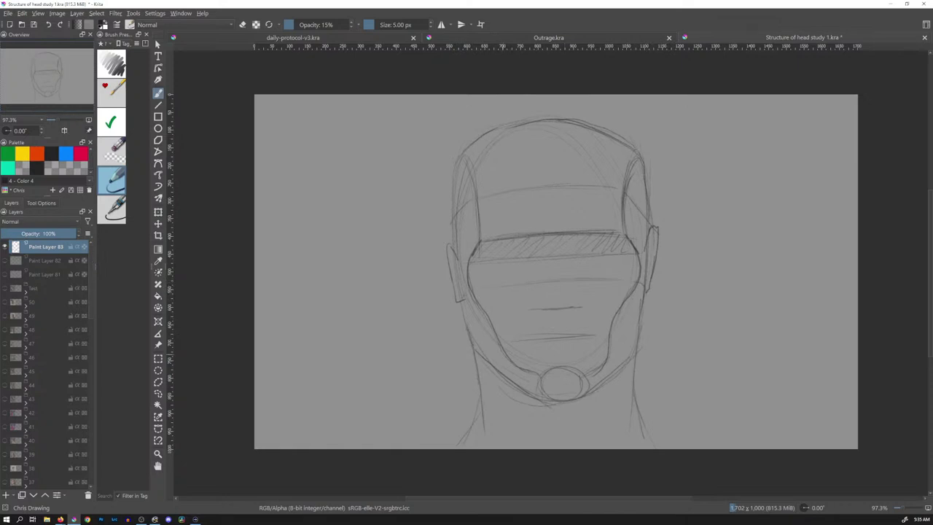
pyautogui.moveTo(487, 329); pyautogui.dragTo(475, 346)
pyautogui.moveTo(551, 322)
pyautogui.mouseDown()
pyautogui.moveTo(605, 316)
pyautogui.moveTo(638, 331)
pyautogui.mouseUp()
# Hatch shadows on both sides of the head, mark mouth and eyes, and draw a light-direction arrow.
pyautogui.moveTo(636, 163)
pyautogui.mouseDown()
pyautogui.moveTo(644, 287)
pyautogui.moveTo(621, 357)
pyautogui.moveTo(586, 388)
pyautogui.mouseUp()
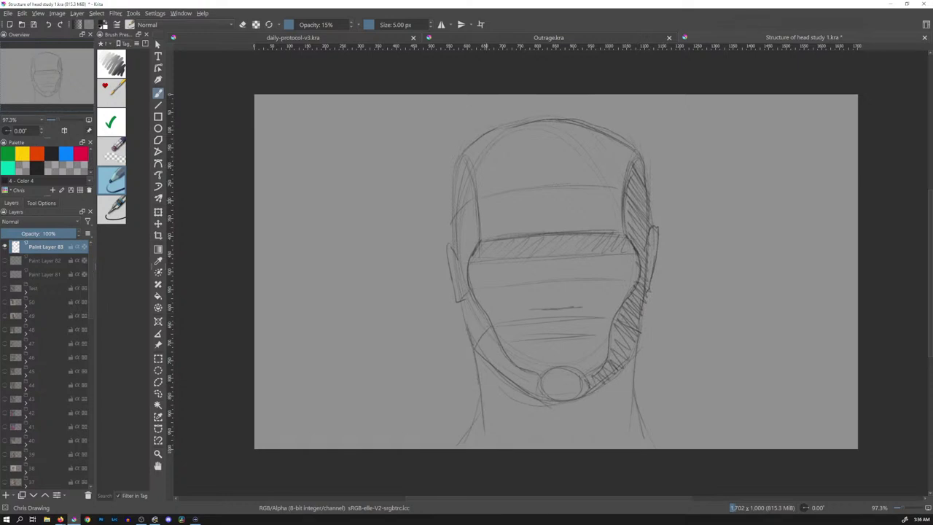
pyautogui.moveTo(463, 162)
pyautogui.mouseDown()
pyautogui.moveTo(467, 310)
pyautogui.moveTo(493, 361)
pyautogui.moveTo(538, 389)
pyautogui.mouseUp()
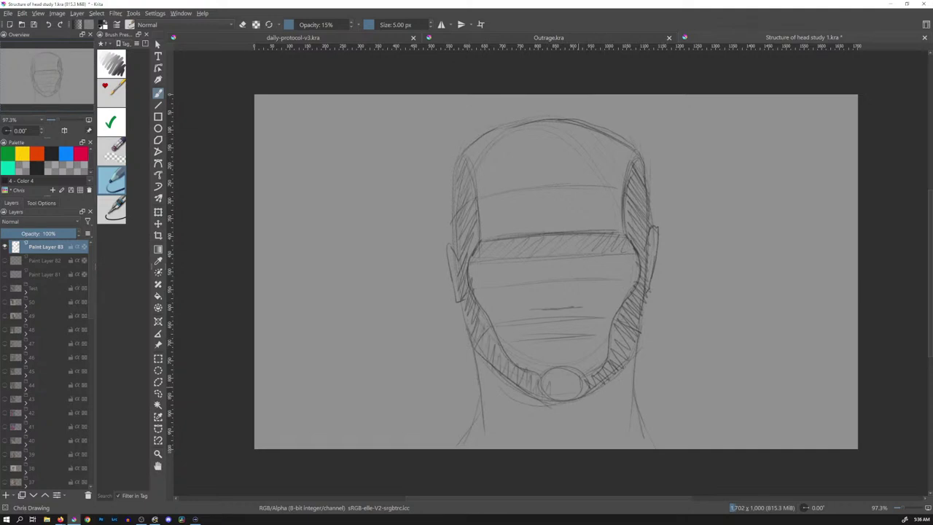
pyautogui.moveTo(541, 308)
pyautogui.mouseDown()
pyautogui.moveTo(584, 303)
pyautogui.moveTo(550, 314)
pyautogui.mouseUp()
pyautogui.moveTo(548, 351); pyautogui.dragTo(593, 336)
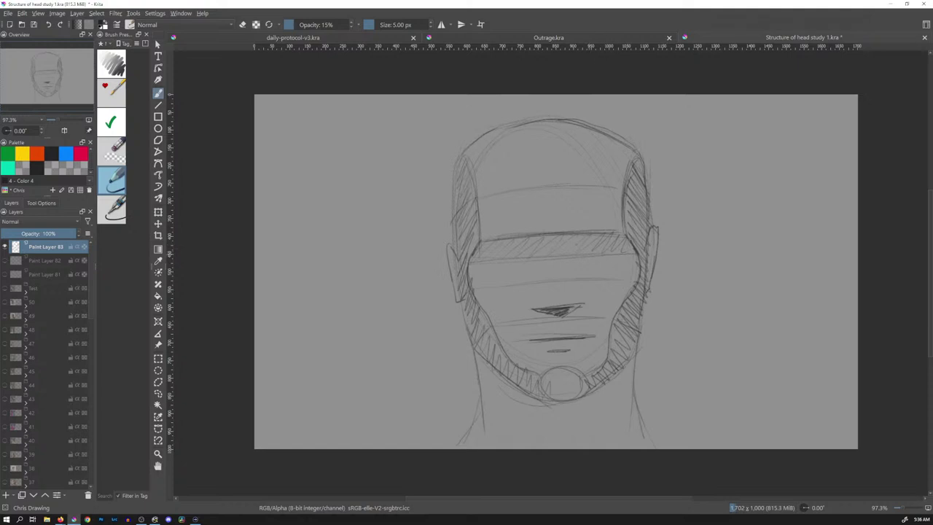
pyautogui.moveTo(574, 255); pyautogui.dragTo(609, 256)
pyautogui.moveTo(528, 258)
pyautogui.mouseDown()
pyautogui.moveTo(498, 259)
pyautogui.moveTo(525, 259)
pyautogui.mouseUp()
pyautogui.moveTo(733, 141)
pyautogui.mouseDown()
pyautogui.moveTo(678, 175)
pyautogui.moveTo(691, 174)
pyautogui.mouseUp()
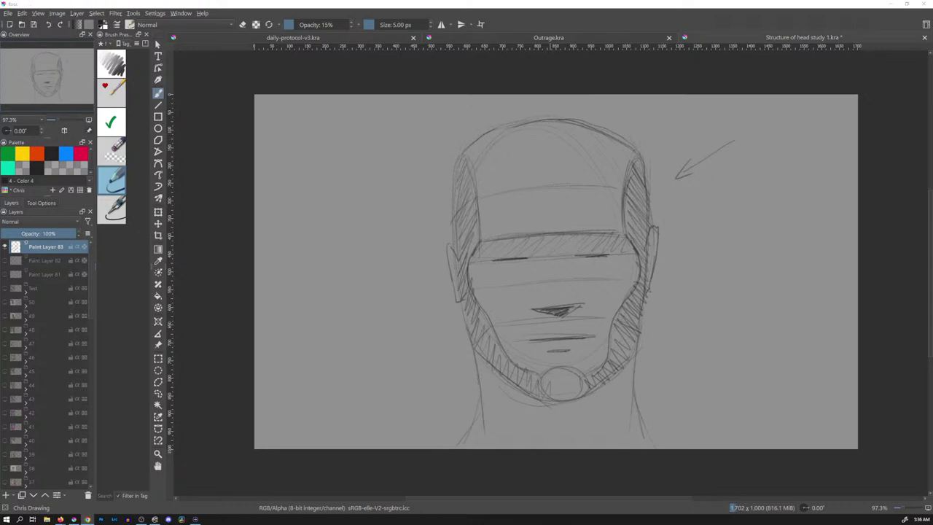
pyautogui.hotkey('alt', 'Tab')
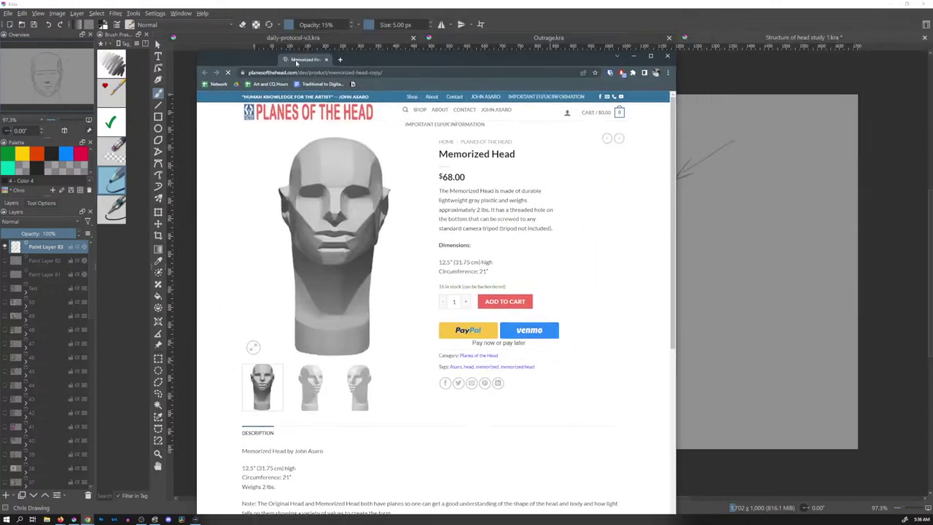
pyautogui.moveTo(186, 37); pyautogui.dragTo(129, 40)
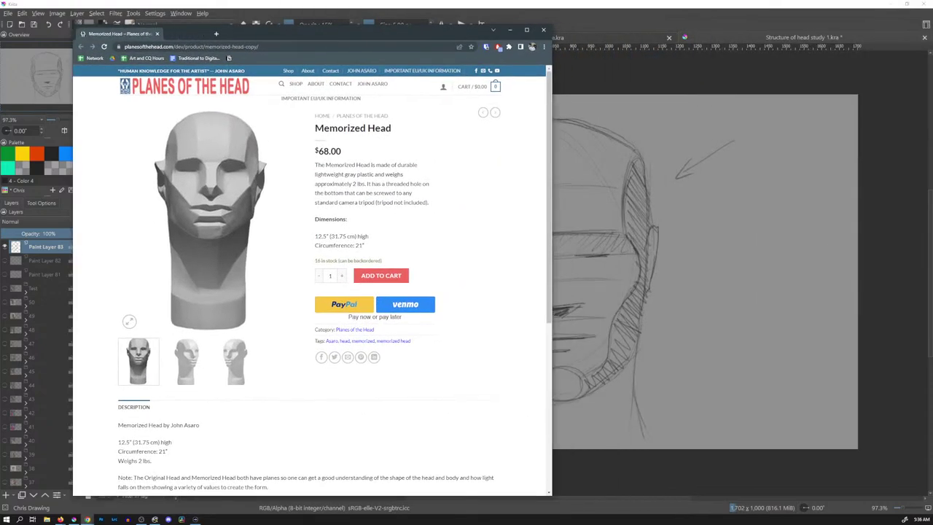
pyautogui.moveTo(552, 154); pyautogui.dragTo(453, 152)
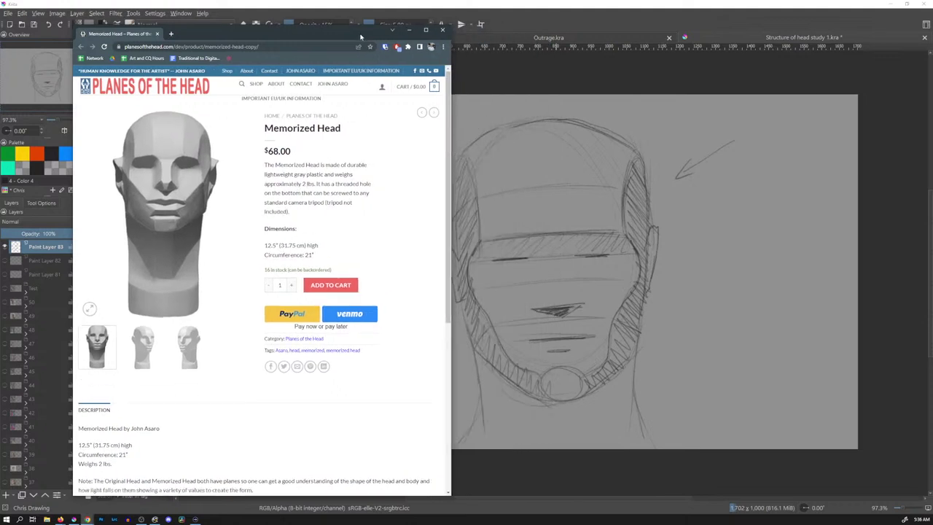
pyautogui.moveTo(360, 35); pyautogui.dragTo(334, 30)
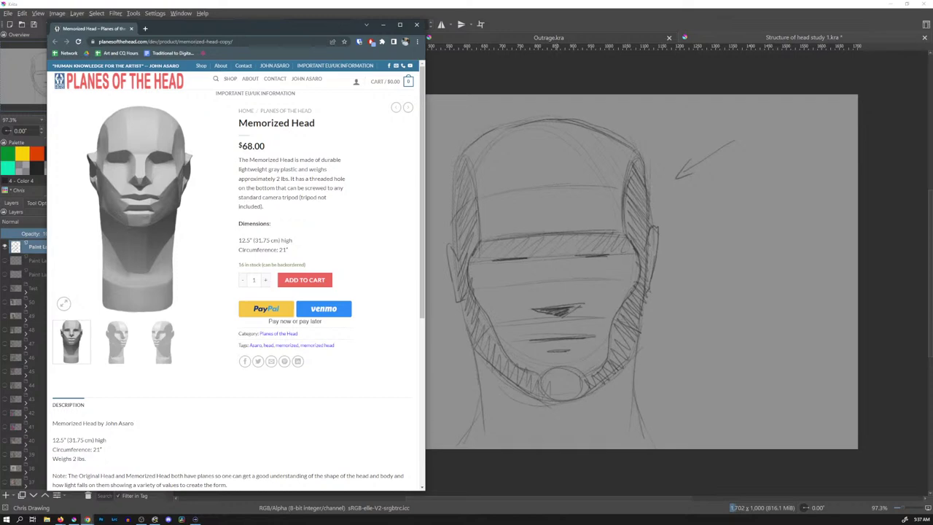
pyautogui.hotkey('alt', 'Tab')
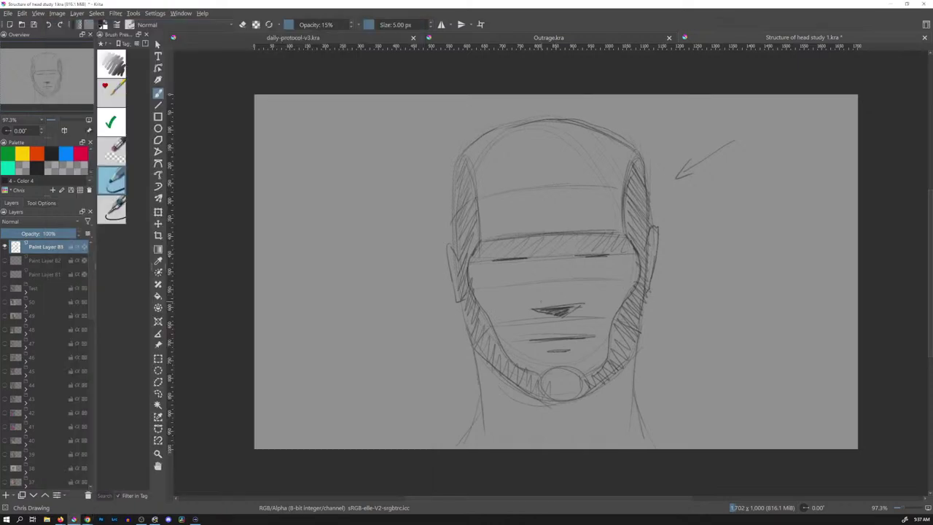
# Check the Memorized Head reference, then sketch the eye marks on the shaded band.
pyautogui.hotkey('alt', 'Tab')
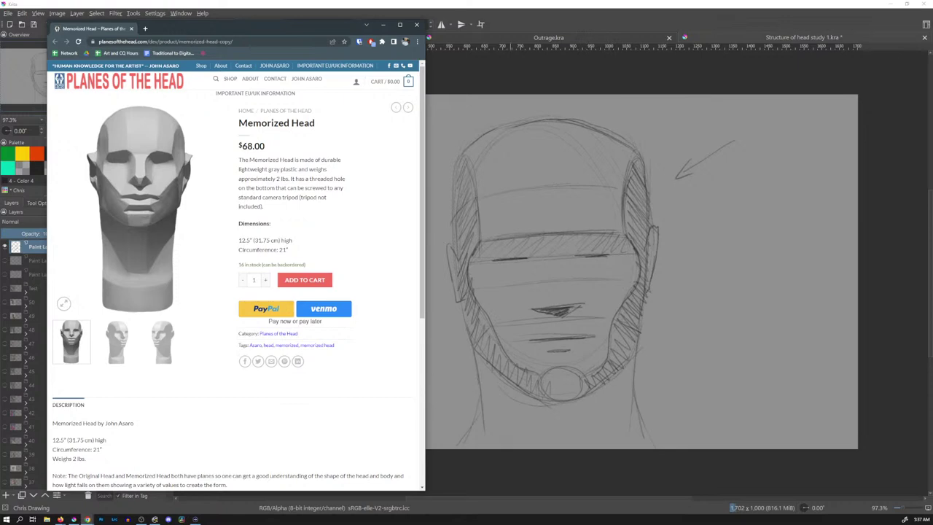
pyautogui.hotkey('alt', 'Tab')
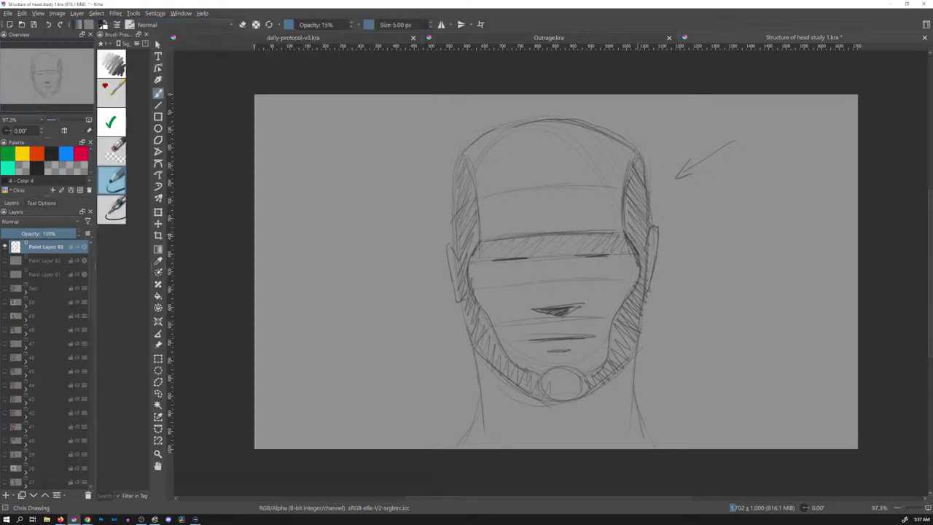
pyautogui.moveTo(576, 234); pyautogui.dragTo(570, 266)
pyautogui.moveTo(525, 236); pyautogui.dragTo(536, 276)
pyautogui.moveTo(533, 238)
pyautogui.mouseDown()
pyautogui.moveTo(562, 257)
pyautogui.moveTo(563, 246)
pyautogui.mouseUp()
pyautogui.moveTo(567, 234)
pyautogui.mouseDown()
pyautogui.moveTo(531, 238)
pyautogui.moveTo(547, 304)
pyautogui.mouseUp()
# Draw the nose bridge and both nose sides plus the right brow line, then bring up the reference.
pyautogui.moveTo(567, 255)
pyautogui.mouseDown()
pyautogui.moveTo(562, 302)
pyautogui.moveTo(575, 292)
pyautogui.moveTo(533, 309)
pyautogui.mouseUp()
pyautogui.hotkey('ctrl', 'z')
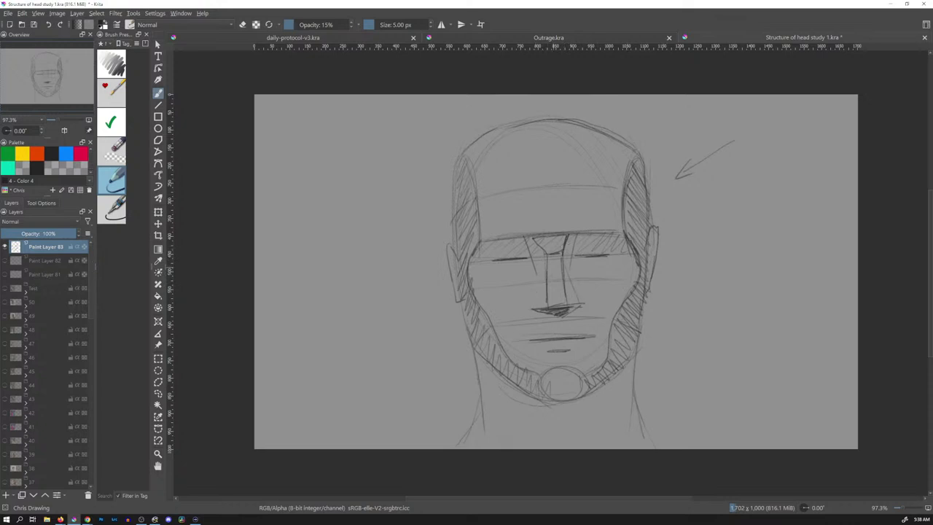
pyautogui.moveTo(544, 265); pyautogui.dragTo(538, 291)
pyautogui.moveTo(566, 235)
pyautogui.mouseDown()
pyautogui.moveTo(576, 247)
pyautogui.moveTo(541, 250)
pyautogui.moveTo(525, 232)
pyautogui.mouseUp()
pyautogui.moveTo(586, 232); pyautogui.dragTo(621, 228)
pyautogui.moveTo(578, 269); pyautogui.dragTo(578, 292)
pyautogui.moveTo(533, 268); pyautogui.dragTo(535, 298)
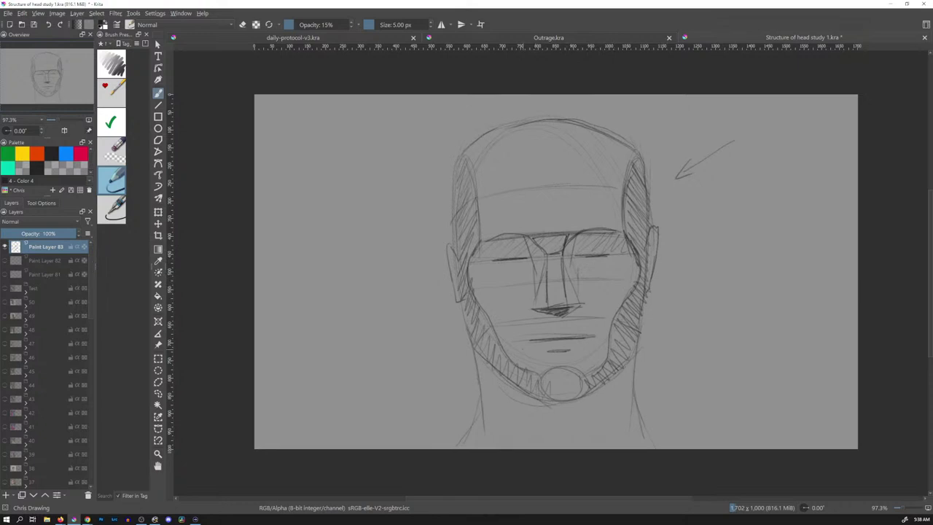
pyautogui.hotkey('alt', 'Tab')
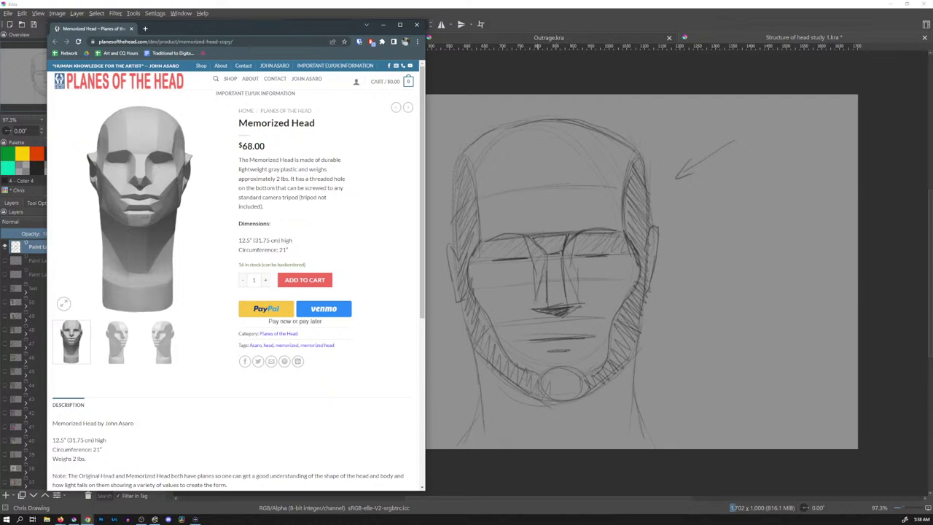
# Reinforce the forehead and brow lines and the vertical cranium line, then save Structure of head study 1.kra.
pyautogui.hotkey('alt', 'Tab')
pyautogui.moveTo(527, 216); pyautogui.dragTo(572, 214)
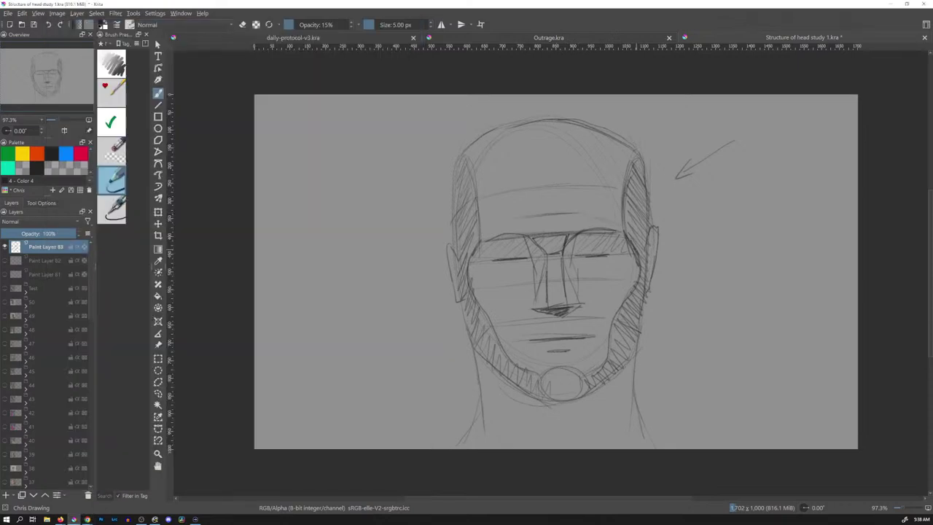
pyautogui.moveTo(624, 233); pyautogui.dragTo(570, 213)
pyautogui.moveTo(512, 221); pyautogui.dragTo(495, 228)
pyautogui.moveTo(607, 216); pyautogui.dragTo(586, 223)
pyautogui.moveTo(612, 230)
pyautogui.mouseDown()
pyautogui.moveTo(531, 216)
pyautogui.moveTo(477, 246)
pyautogui.mouseUp()
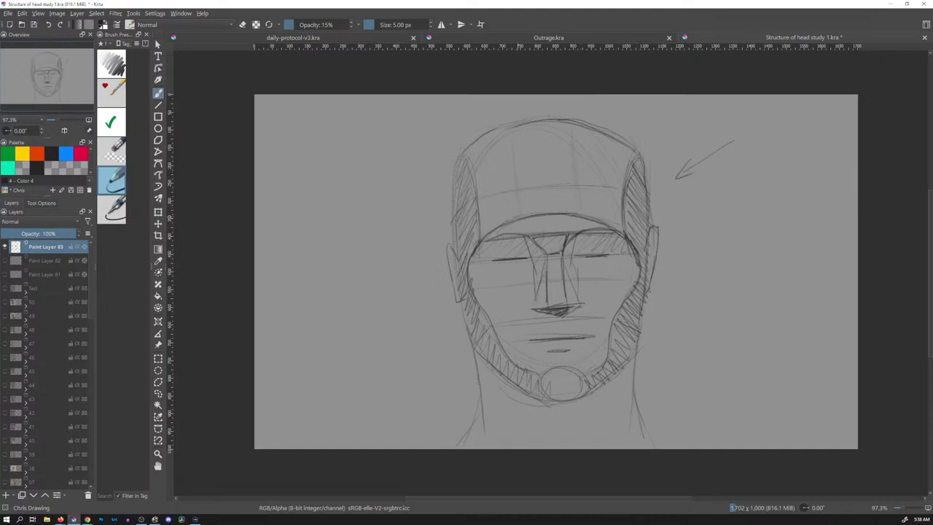
pyautogui.moveTo(516, 158); pyautogui.dragTo(516, 175)
pyautogui.hotkey('ctrl', 'z')
pyautogui.hotkey('ctrl', 's')
# Go from the Planes of the Head home page to Heads and view the Original Head's three-quarter view.
pyautogui.click(87, 518)
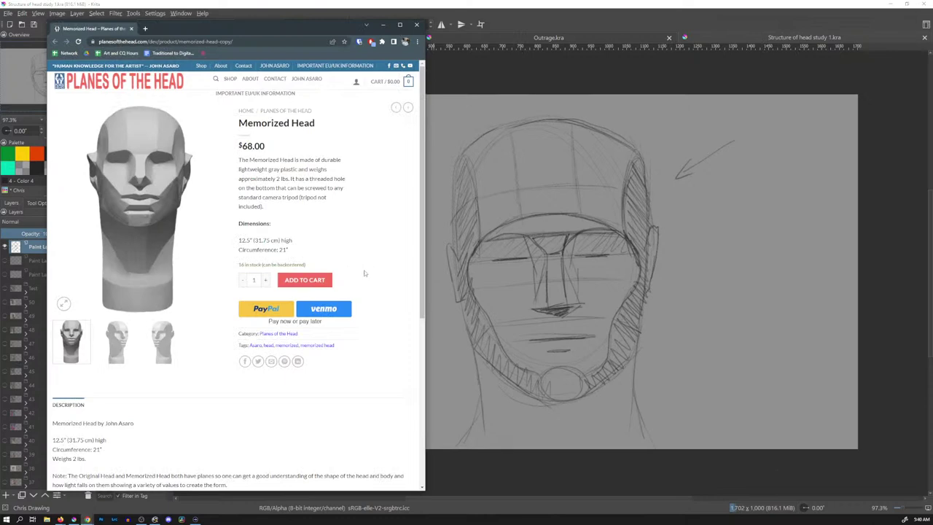
pyautogui.click(145, 87)
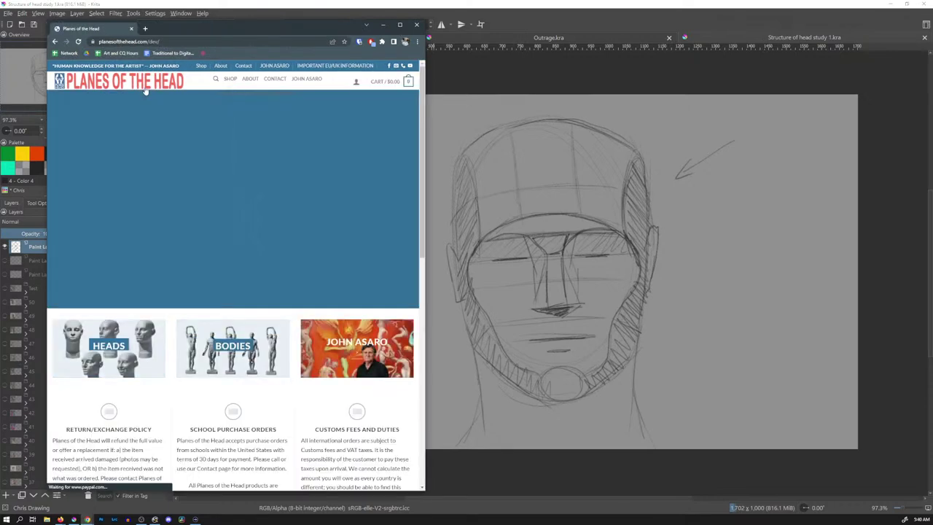
pyautogui.click(113, 343)
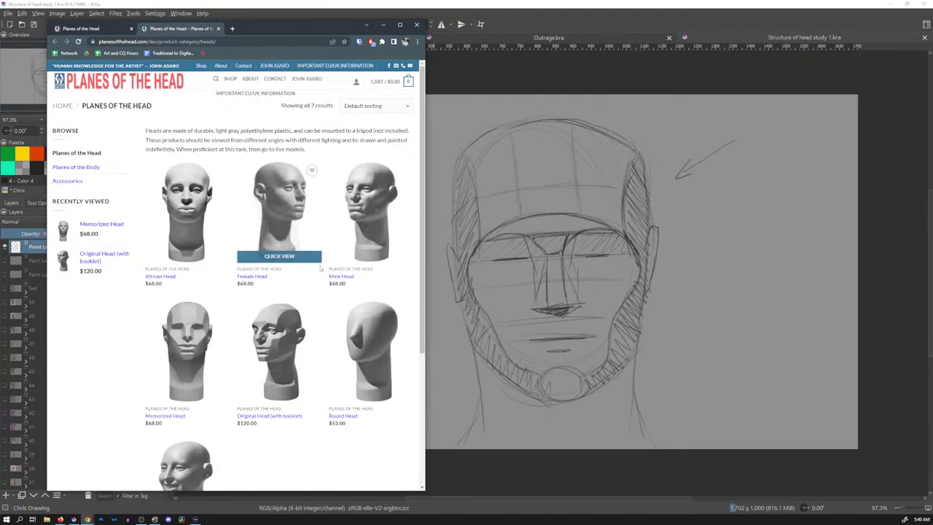
pyautogui.scroll(-1, 404, 333)
pyautogui.scroll(-1, 404, 333)
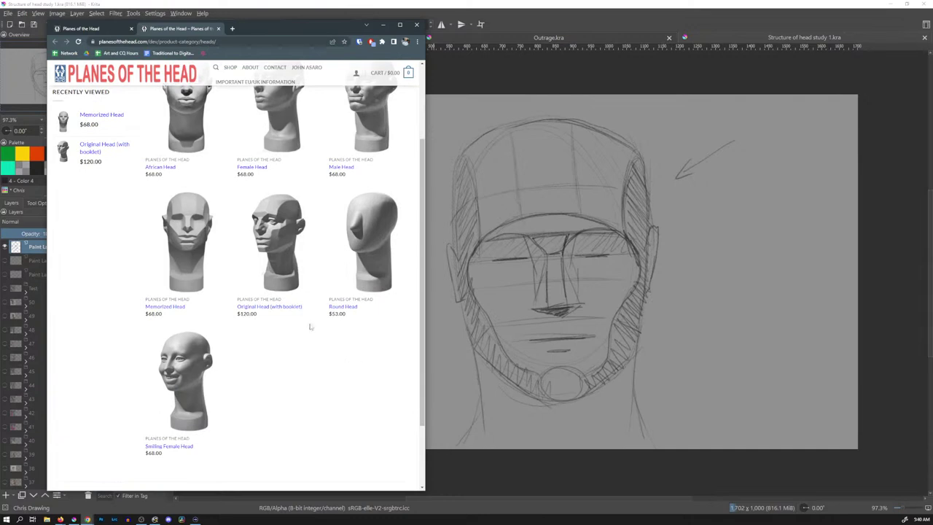
pyautogui.moveTo(276, 250)
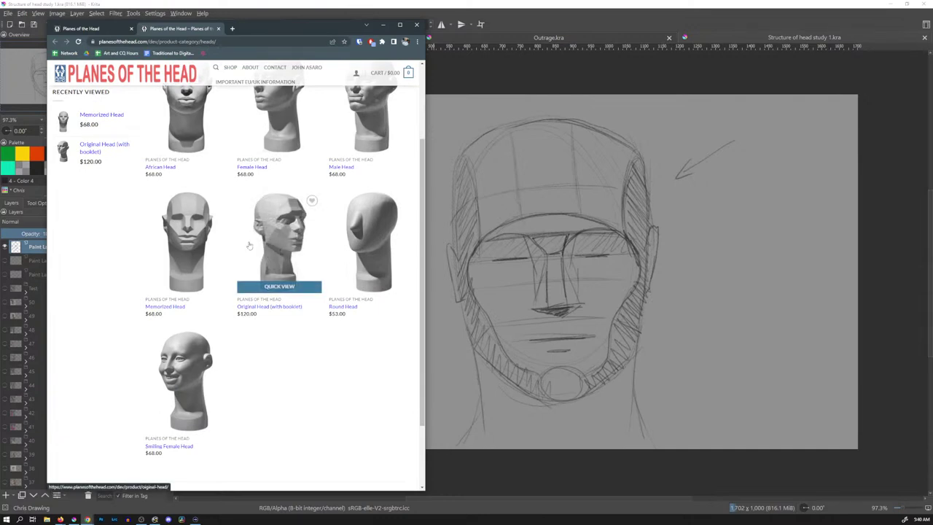
pyautogui.moveTo(202, 245)
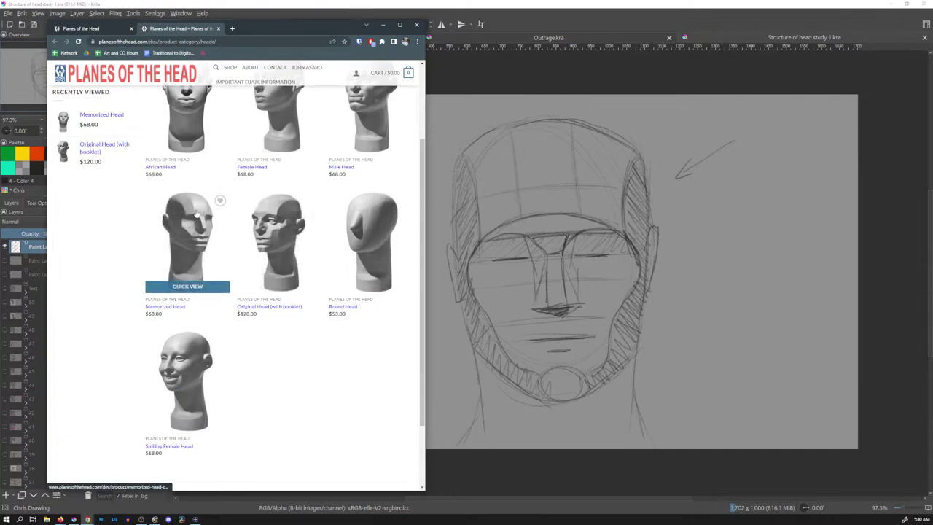
pyautogui.click(286, 246)
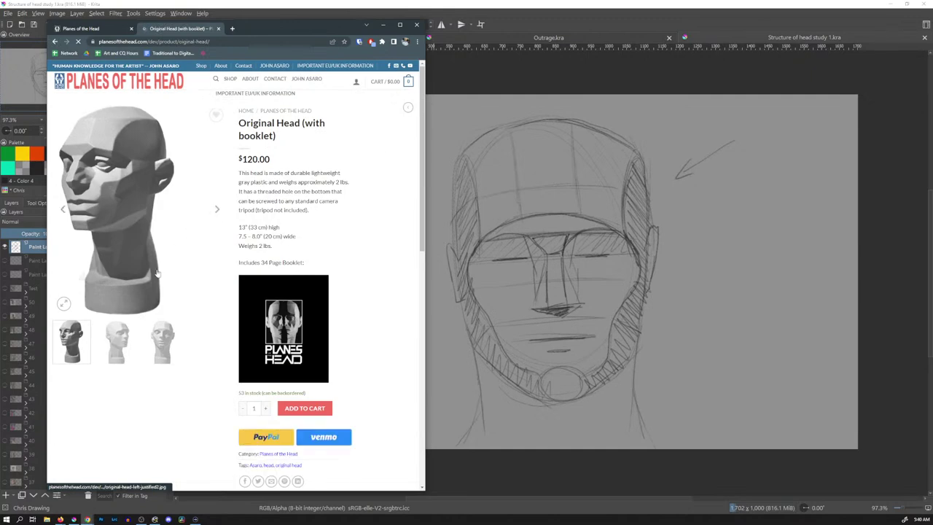
pyautogui.click(117, 332)
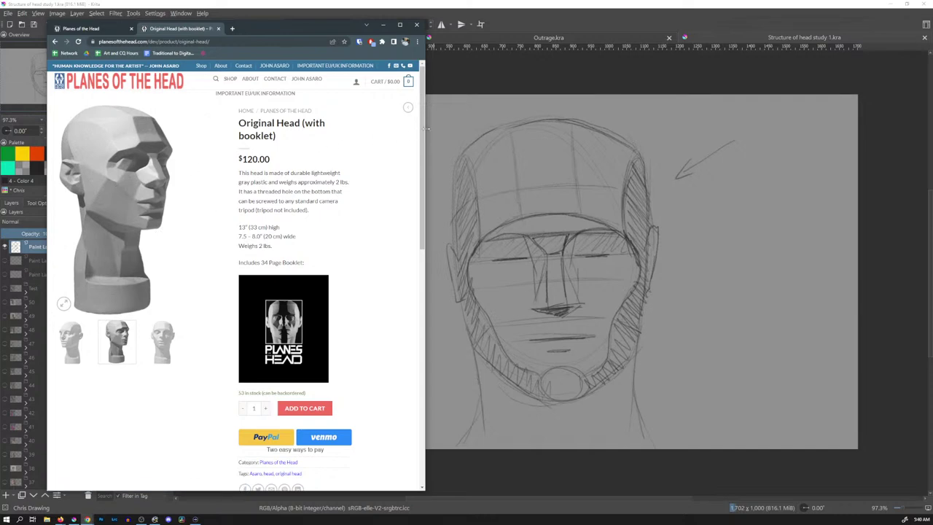
pyautogui.moveTo(425, 128); pyautogui.dragTo(491, 129)
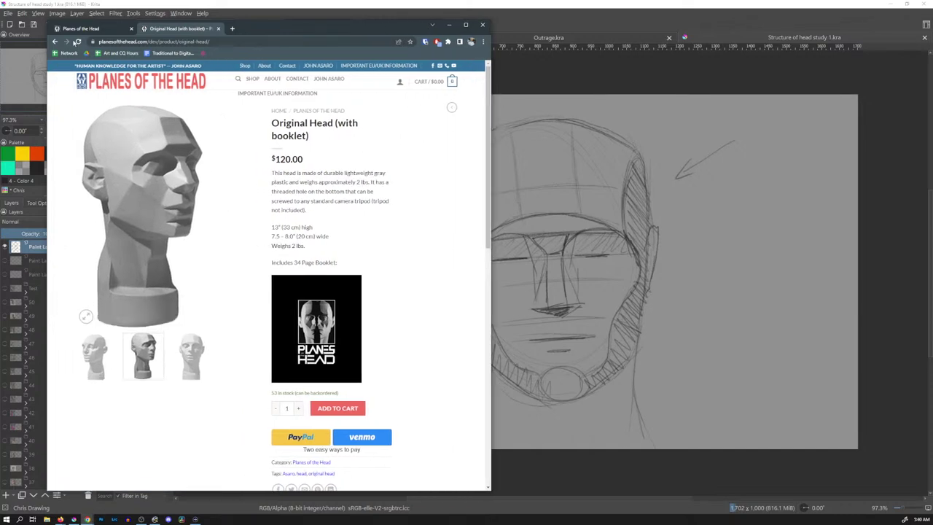
# Open the Memorized Head page, then the Original Head (with booklet) page at its three-quarter view.
pyautogui.click(55, 42)
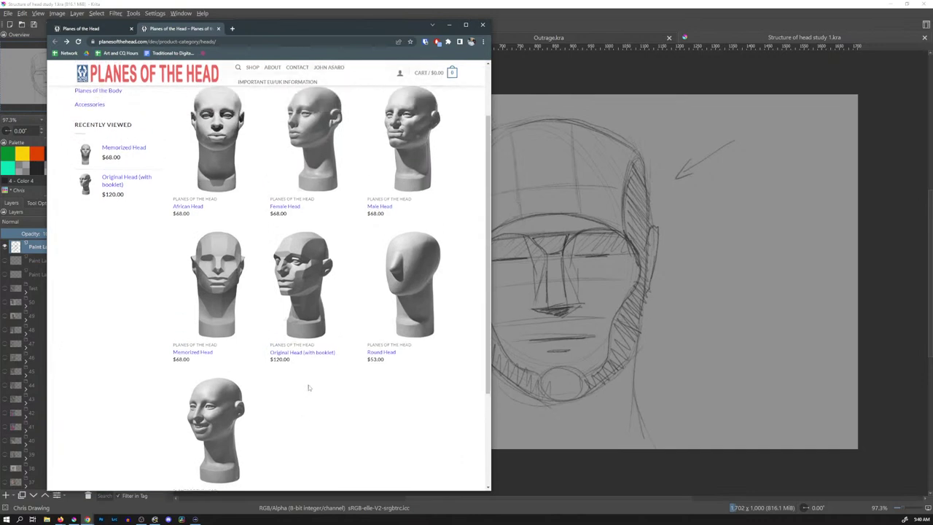
pyautogui.scroll(1, 308, 387)
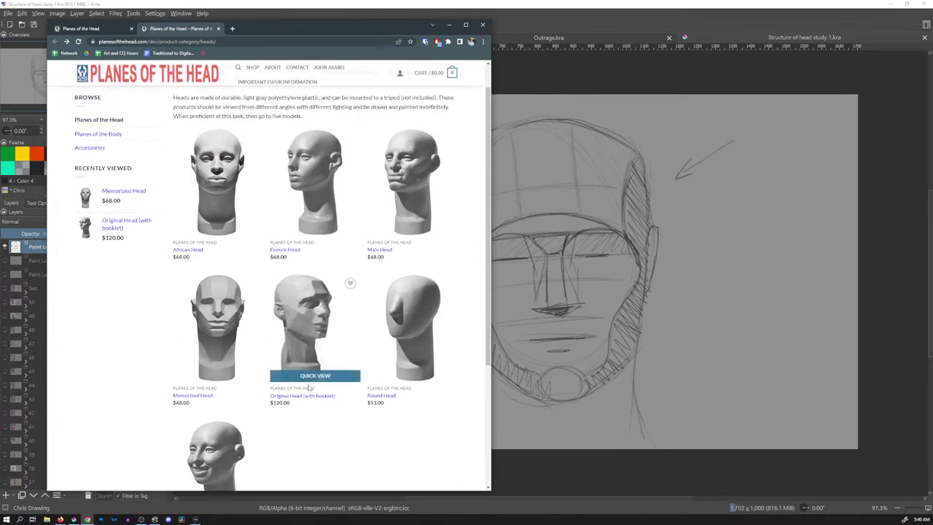
pyautogui.scroll(-1, 389, 446)
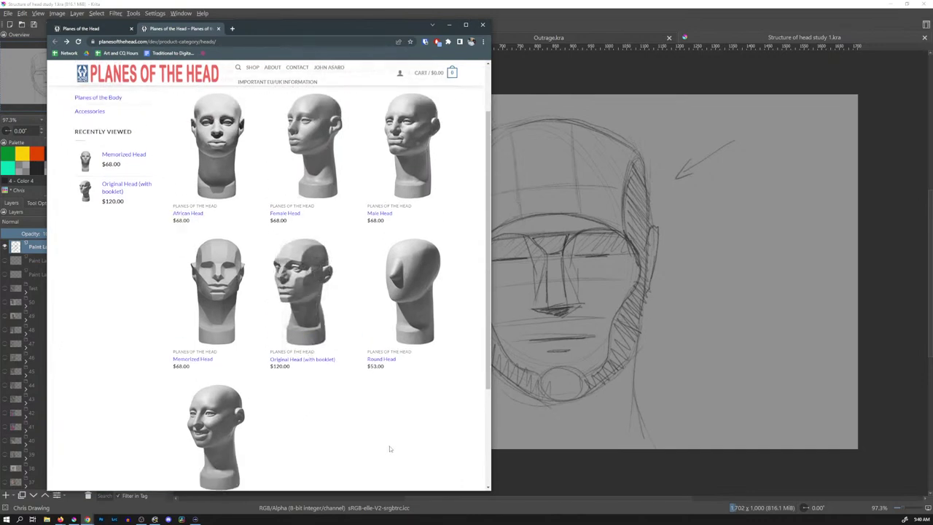
pyautogui.click(219, 303)
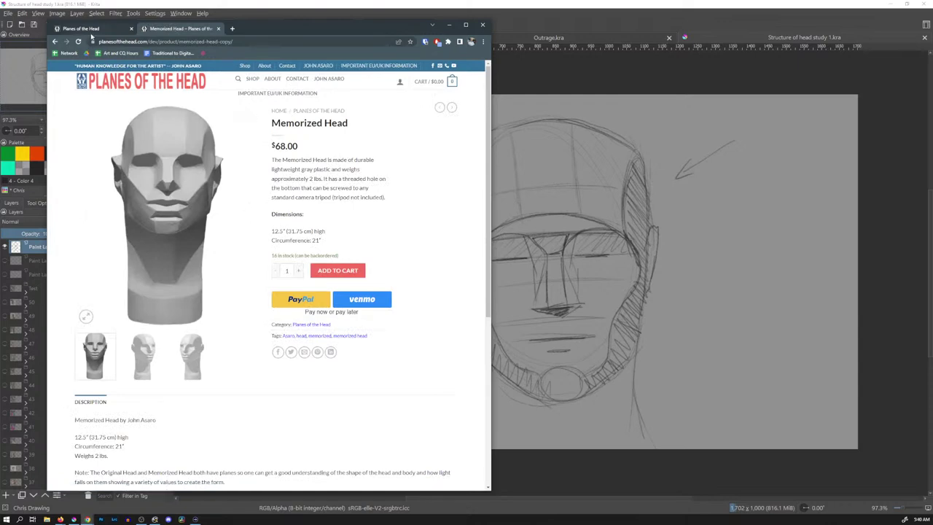
pyautogui.click(87, 29)
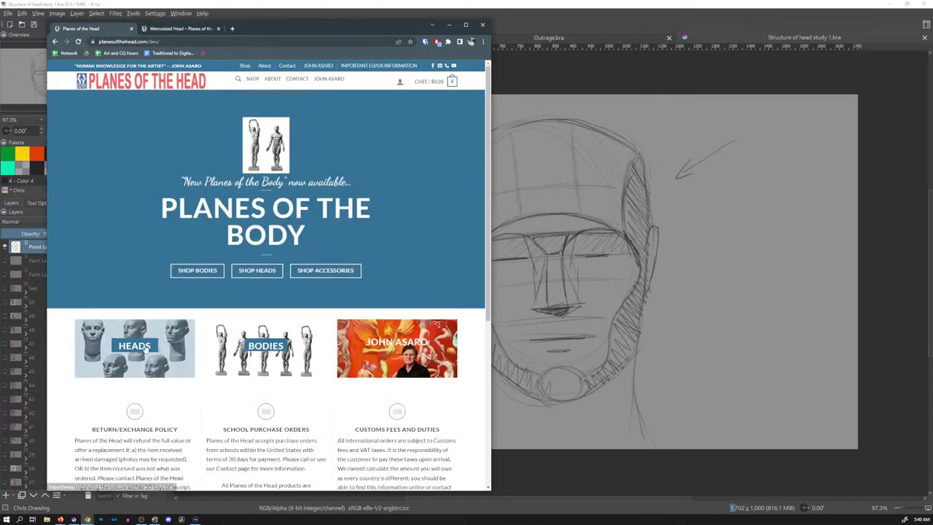
pyautogui.click(146, 348)
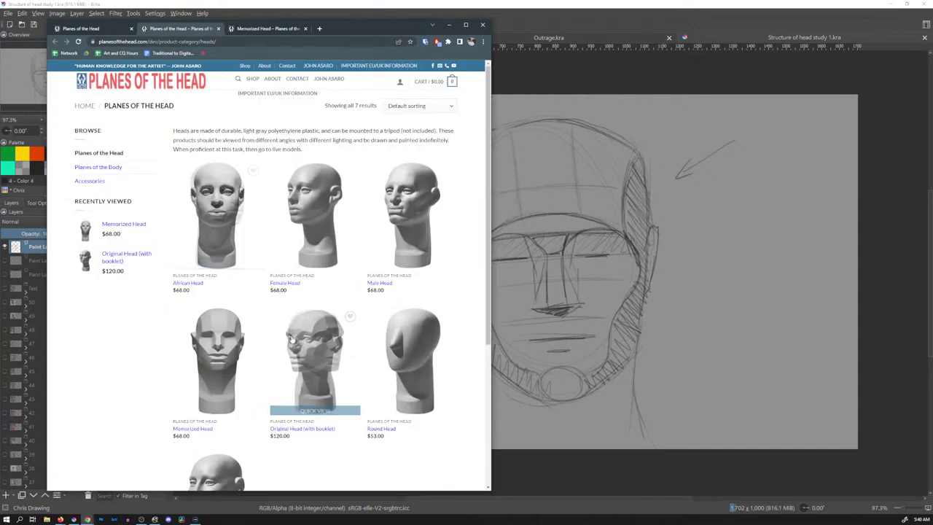
pyautogui.click(292, 339)
pyautogui.click(146, 344)
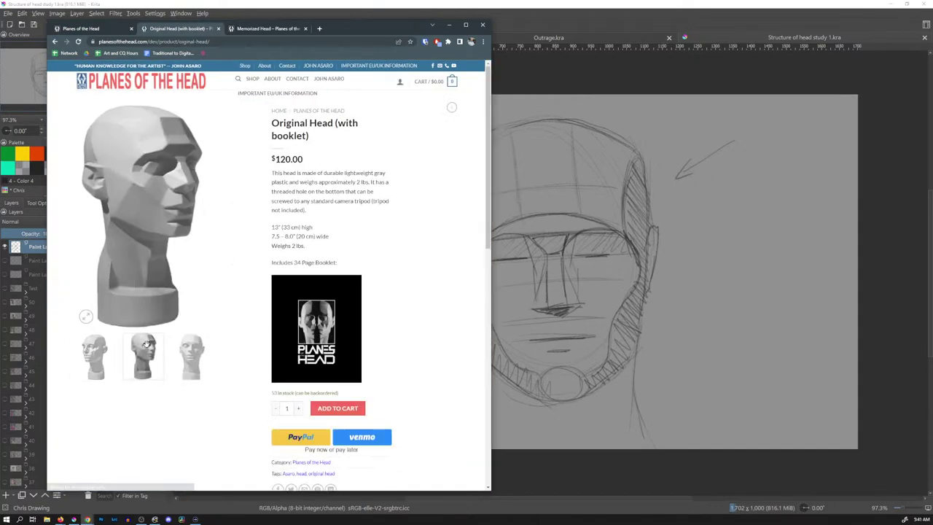
# Flip between the Memorized Head and Original Head (with booklet) tabs to compare three-quarter views.
pyautogui.click(271, 31)
pyautogui.click(157, 363)
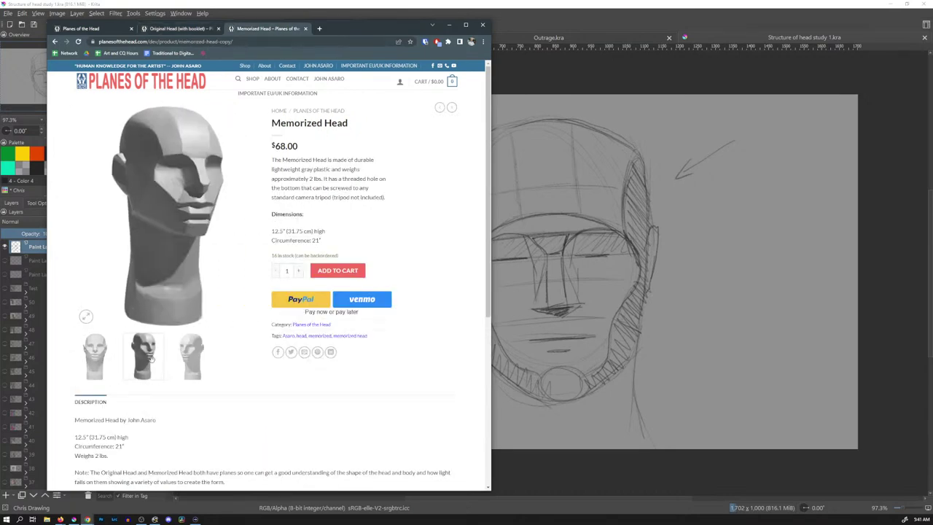
pyautogui.click(178, 28)
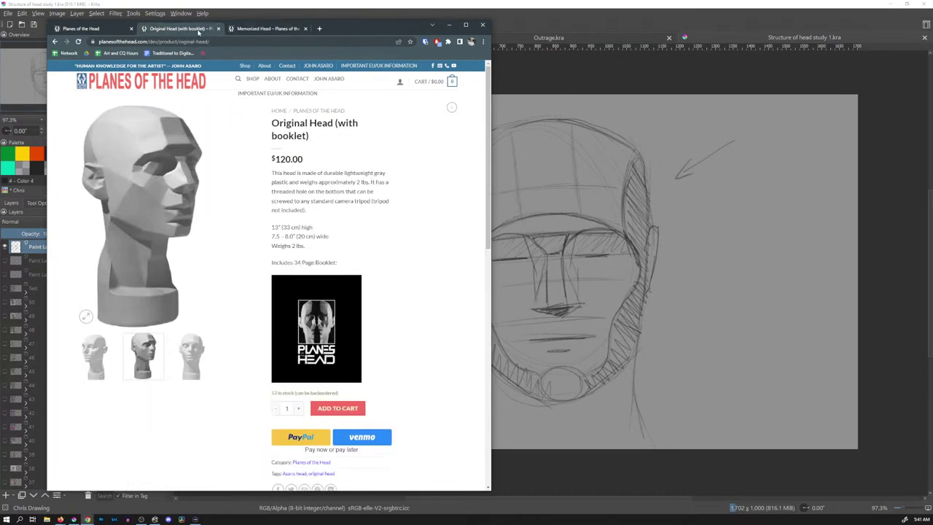
pyautogui.click(247, 29)
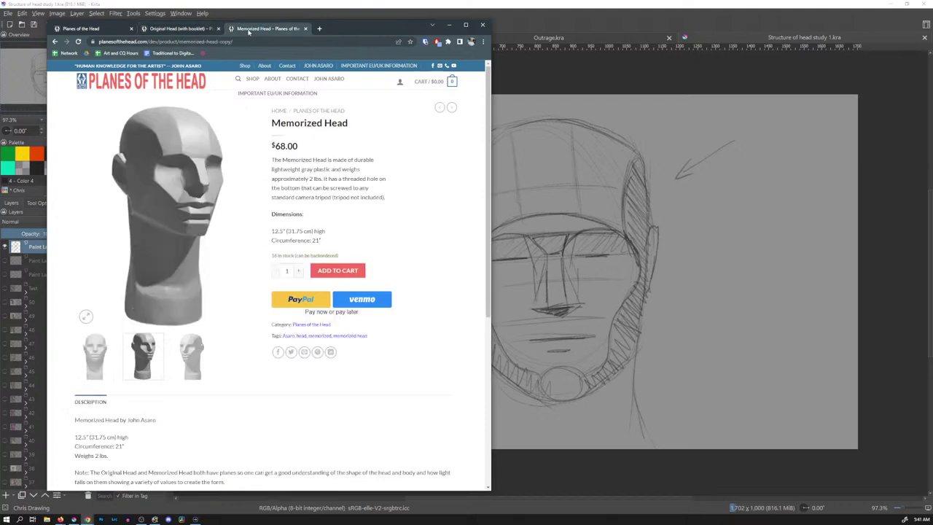
pyautogui.click(198, 29)
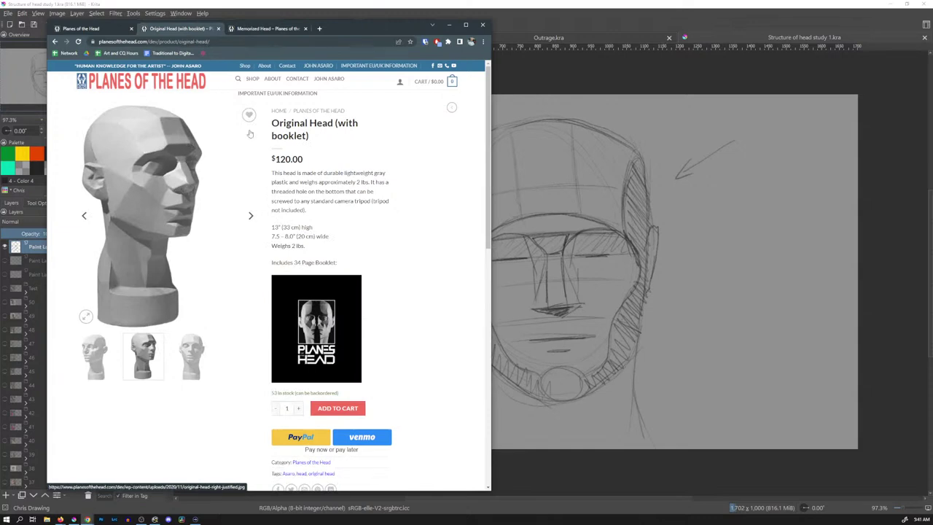
pyautogui.hotkey('ctrl', 'Tab')
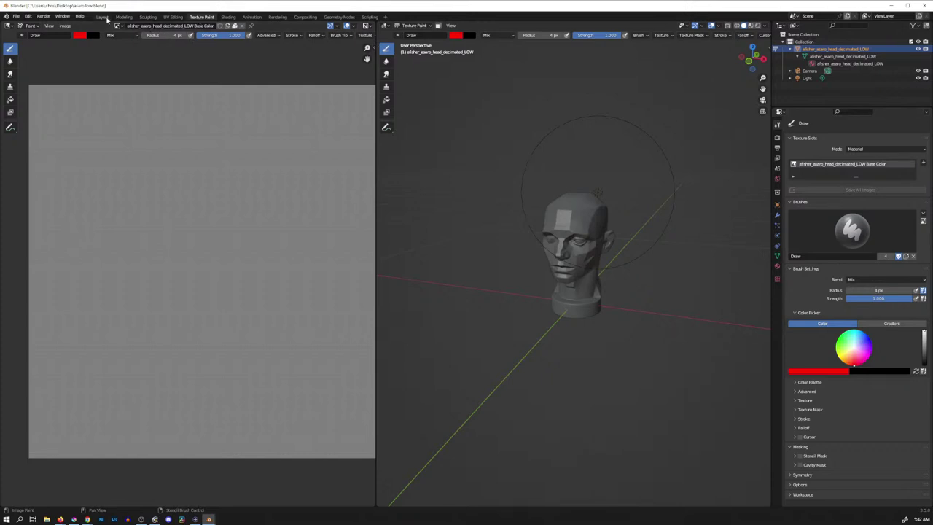
# Switch to the Layout workspace, deselect the head, and preview Rendered before returning to Solid shading.
pyautogui.click(104, 18)
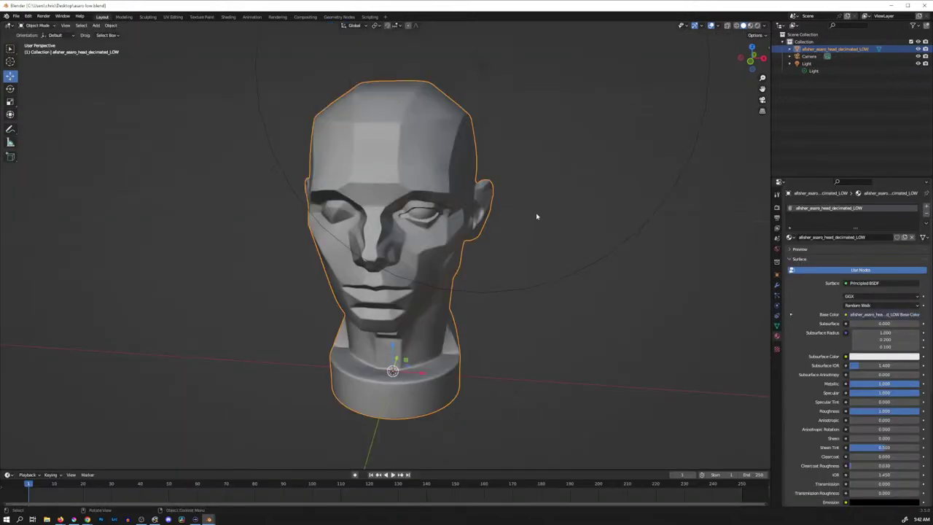
pyautogui.click(251, 222)
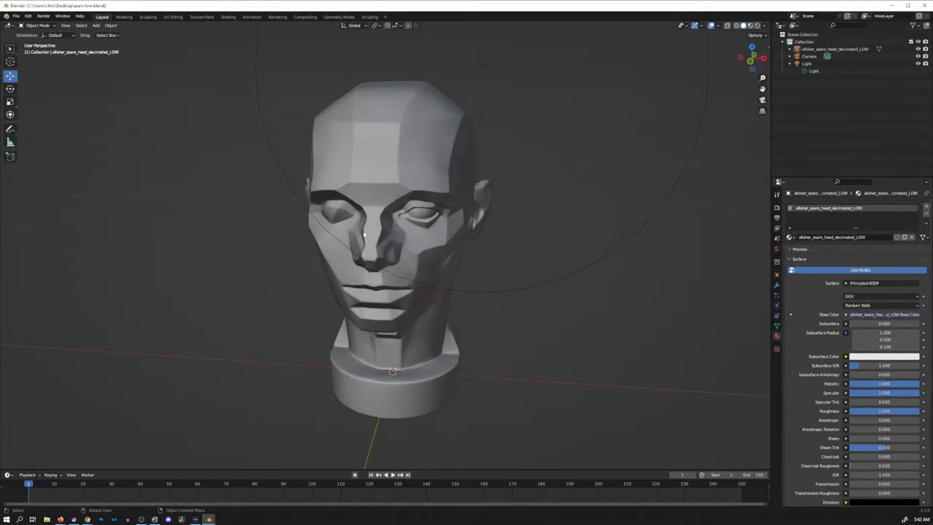
pyautogui.click(757, 27)
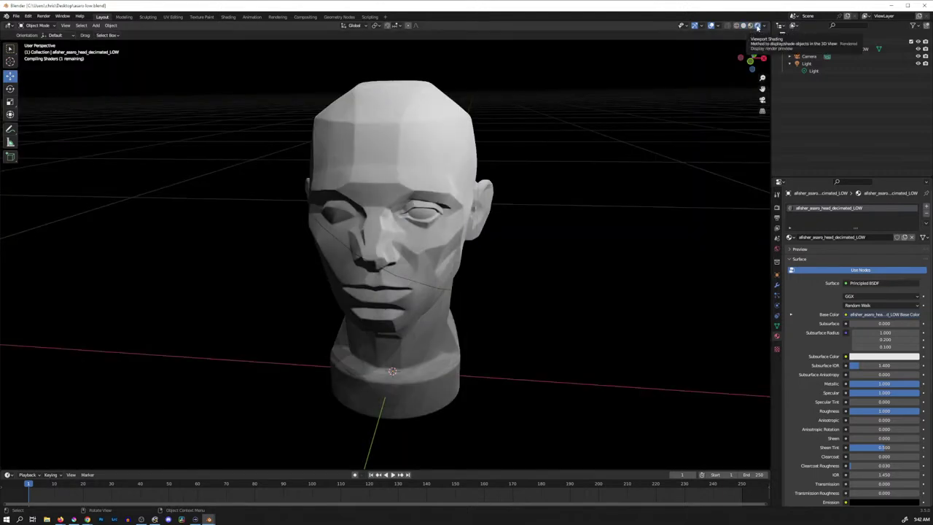
pyautogui.click(743, 26)
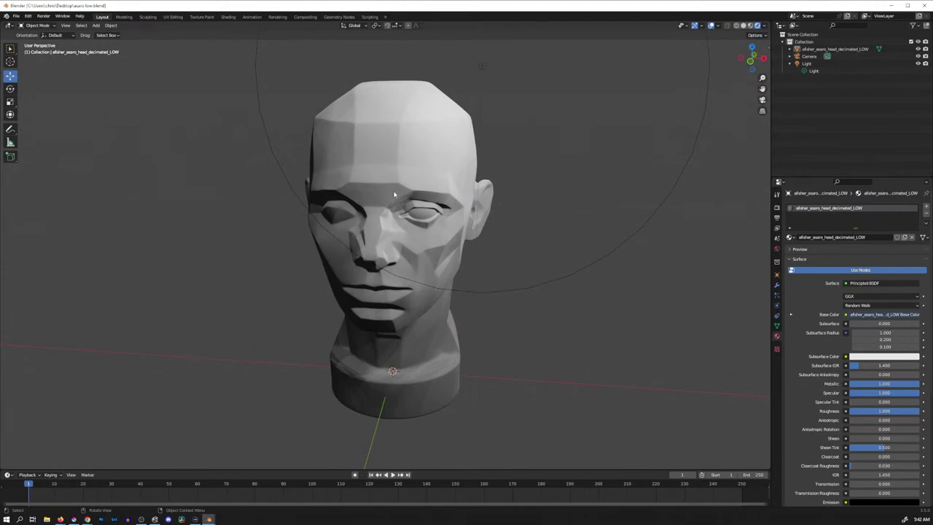
# Orbit around the Asaro head until it faces right, then select the Light in the outliner.
pyautogui.moveTo(586, 168)
pyautogui.mouseDown()
pyautogui.moveTo(591, 154)
pyautogui.moveTo(581, 146)
pyautogui.moveTo(593, 133)
pyautogui.moveTo(568, 194)
pyautogui.mouseUp()
pyautogui.scroll(-3, 567, 192)
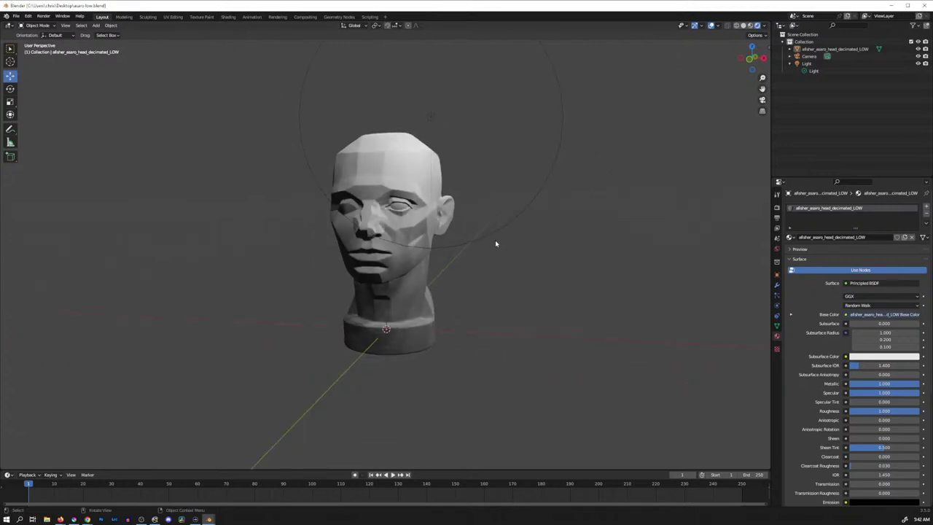
pyautogui.moveTo(500, 241)
pyautogui.mouseDown()
pyautogui.moveTo(525, 227)
pyautogui.moveTo(537, 236)
pyautogui.mouseUp()
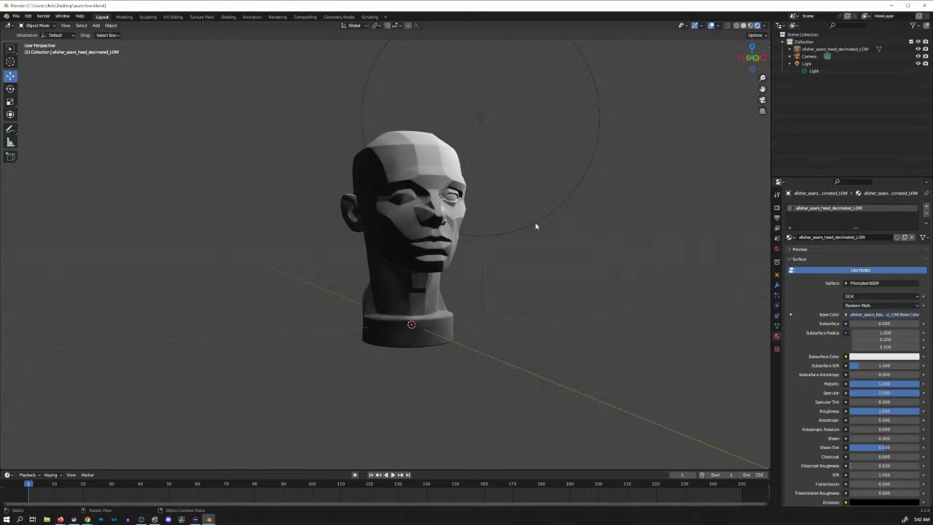
pyautogui.moveTo(537, 226); pyautogui.dragTo(499, 232)
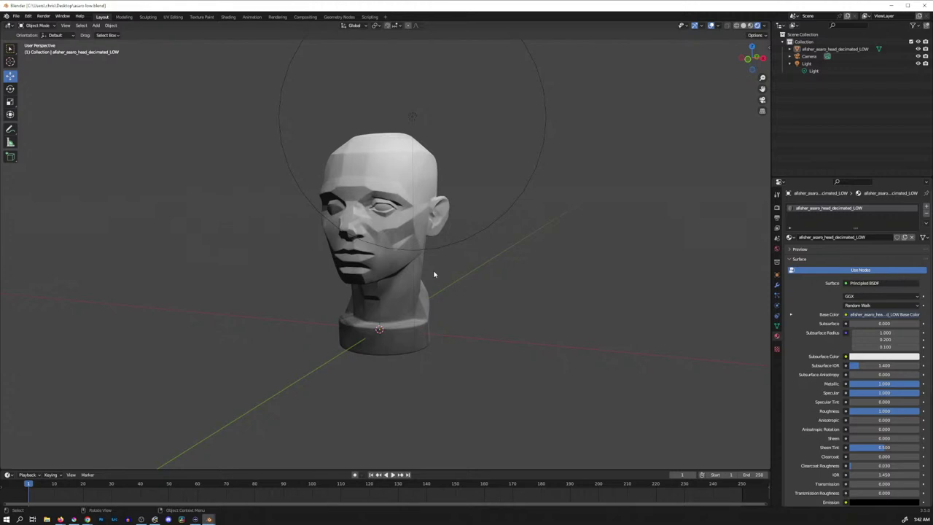
pyautogui.moveTo(433, 273); pyautogui.dragTo(537, 254)
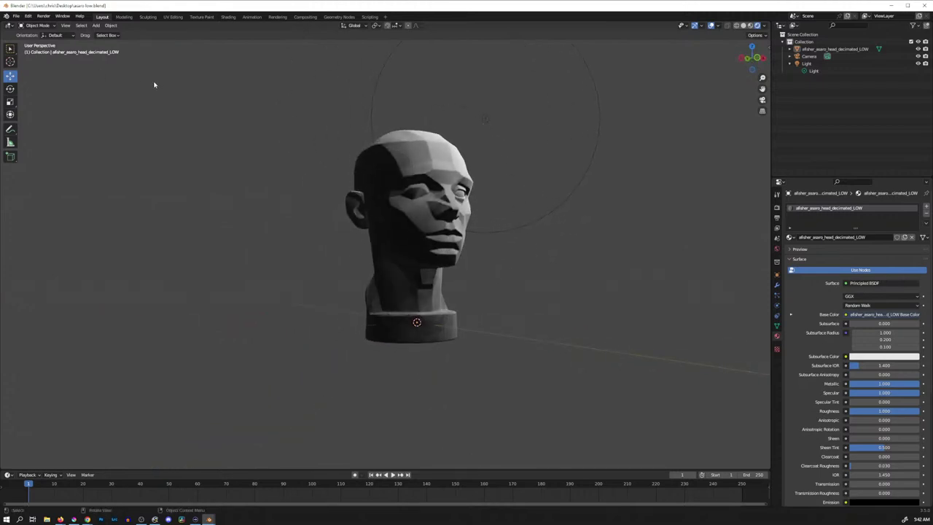
pyautogui.click(807, 64)
# From a near-front view, move the point light up above the head.
pyautogui.moveTo(486, 119)
pyautogui.mouseDown()
pyautogui.moveTo(537, 221)
pyautogui.moveTo(459, 143)
pyautogui.moveTo(413, 120)
pyautogui.moveTo(294, 142)
pyautogui.moveTo(302, 153)
pyautogui.moveTo(265, 144)
pyautogui.moveTo(268, 132)
pyautogui.moveTo(293, 140)
pyautogui.mouseUp()
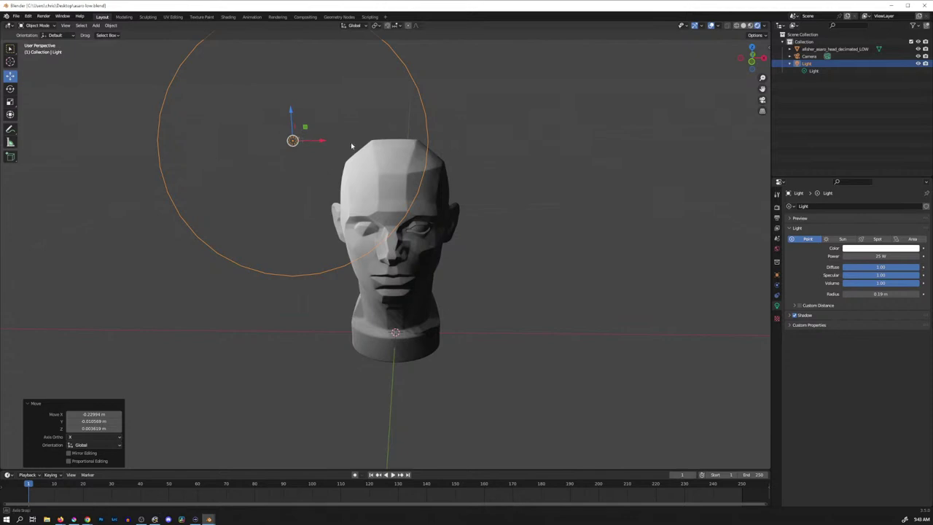
pyautogui.moveTo(350, 142); pyautogui.dragTo(274, 137)
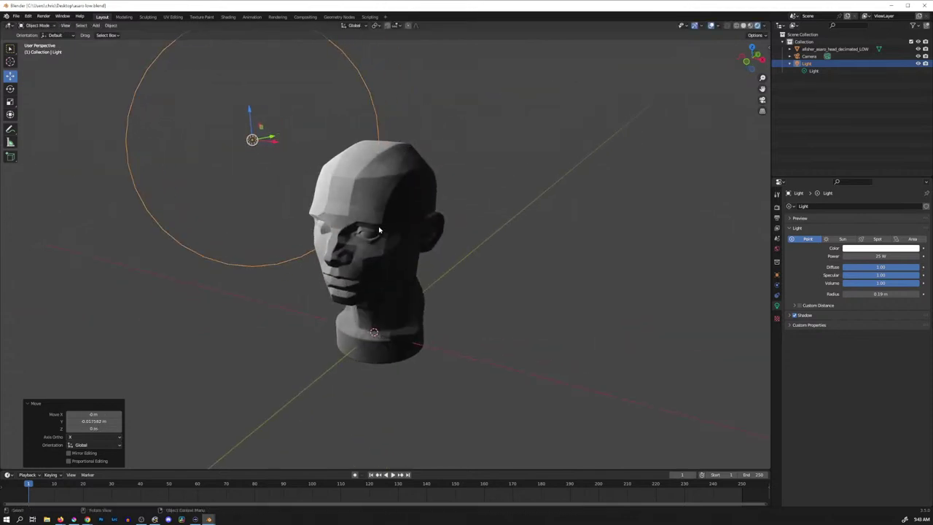
pyautogui.moveTo(381, 229); pyautogui.dragTo(490, 239)
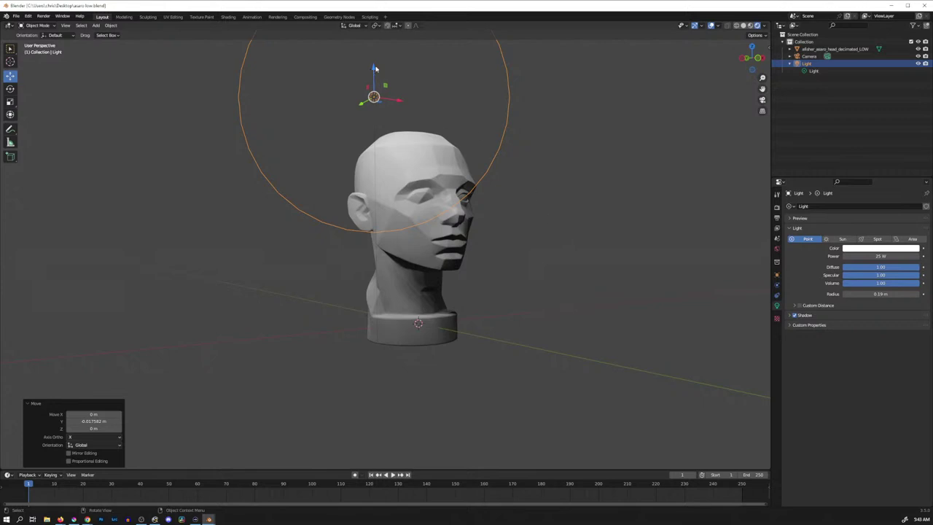
# Zoom in and out to check the head's plane shading, then collapse the Move redo panel.
pyautogui.scroll(-3, 583, 281)
pyautogui.scroll(2, 513, 220)
pyautogui.scroll(-2, 514, 237)
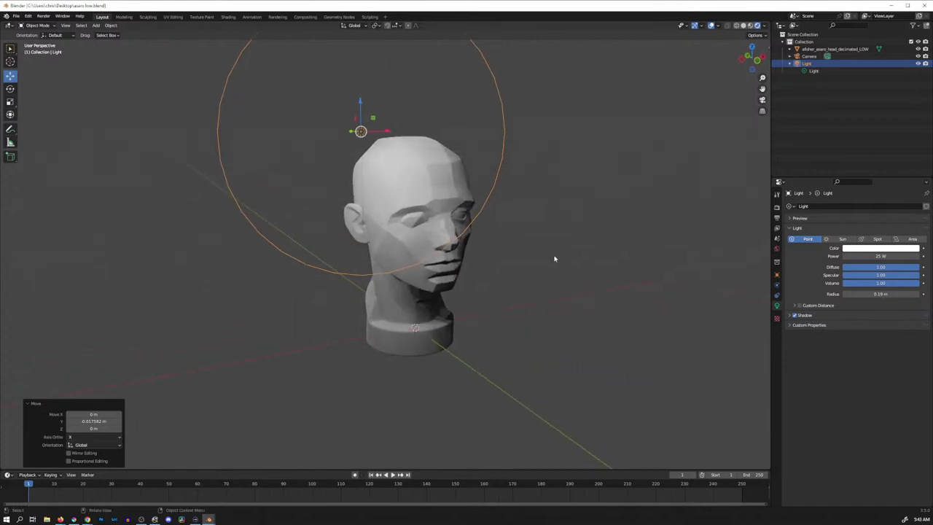
pyautogui.scroll(5, 554, 258)
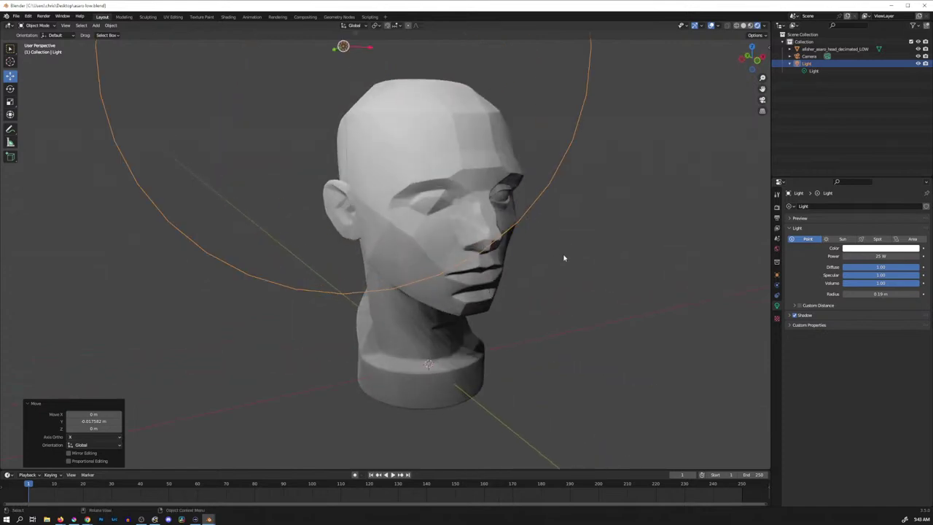
pyautogui.scroll(-5, 576, 255)
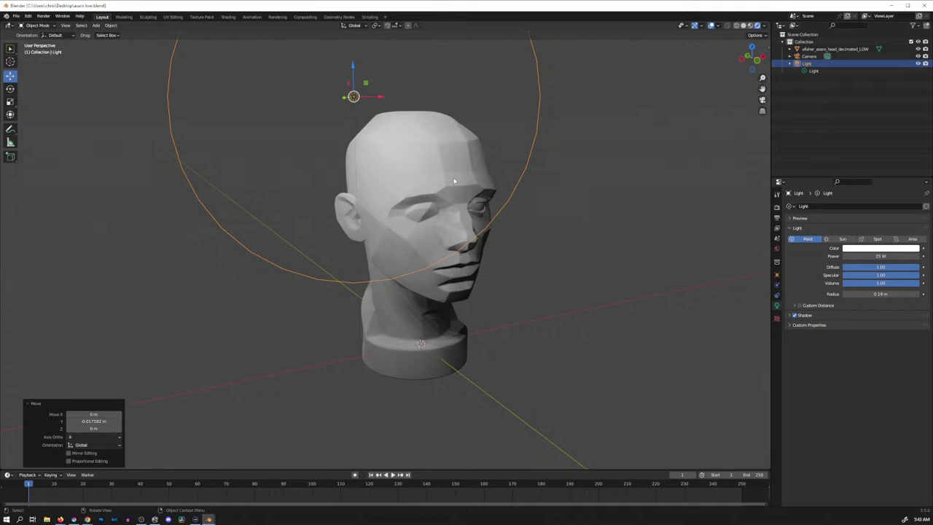
pyautogui.scroll(6, 453, 180)
pyautogui.scroll(-8, 453, 180)
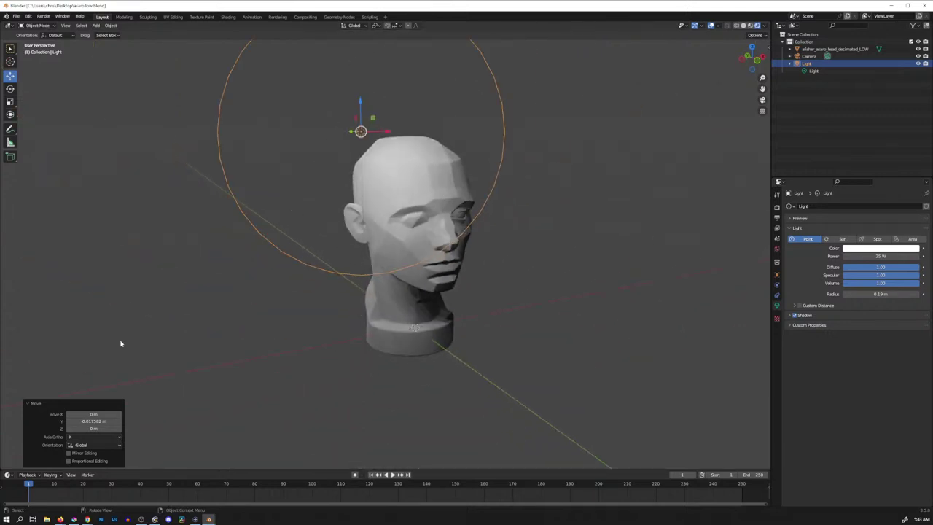
pyautogui.click(29, 403)
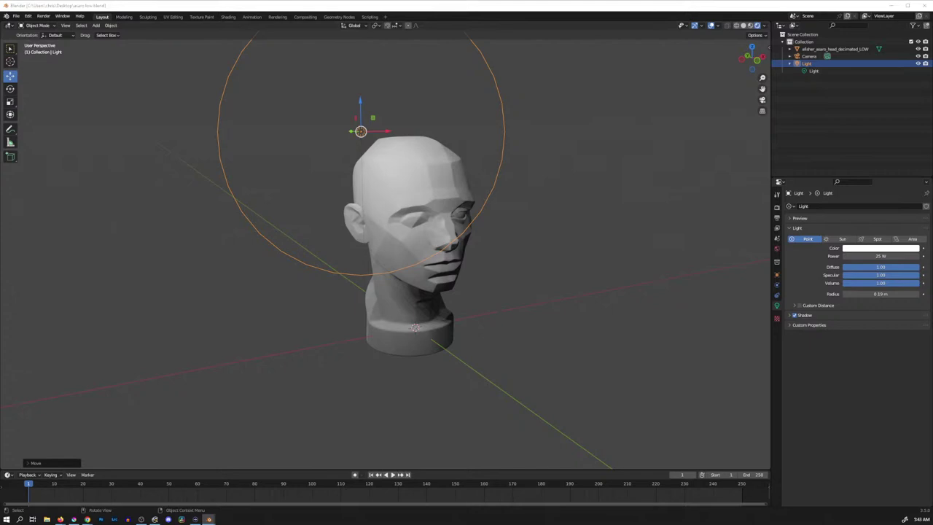
pyautogui.hotkey('alt', 'Tab')
pyautogui.hotkey('alt', 'Tab')
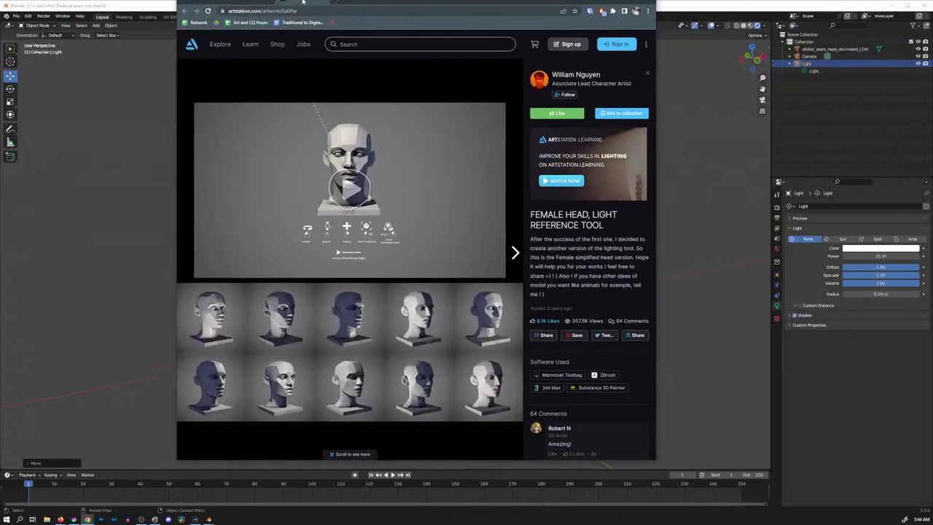
# Dismiss the Google sign-in popup, widen the browser, and play the Female Head viewer full screen.
pyautogui.click(609, 74)
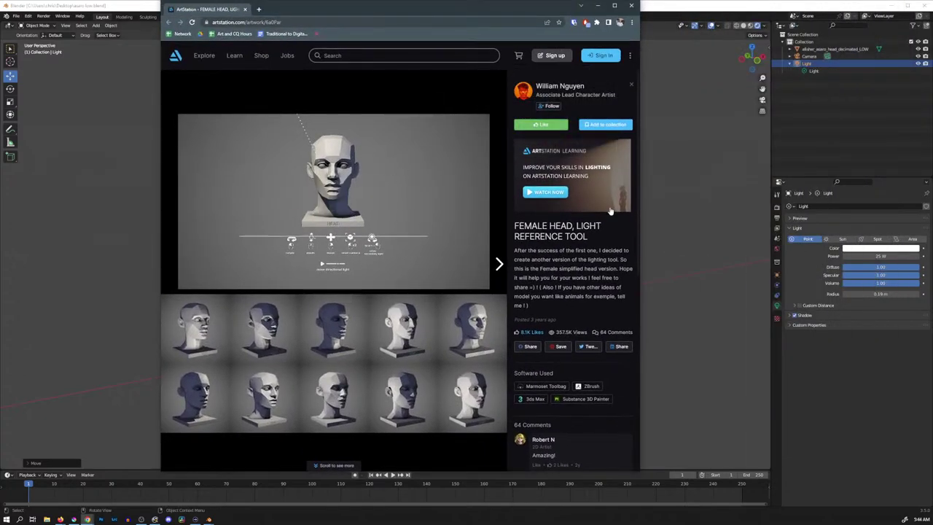
pyautogui.moveTo(639, 191); pyautogui.dragTo(799, 192)
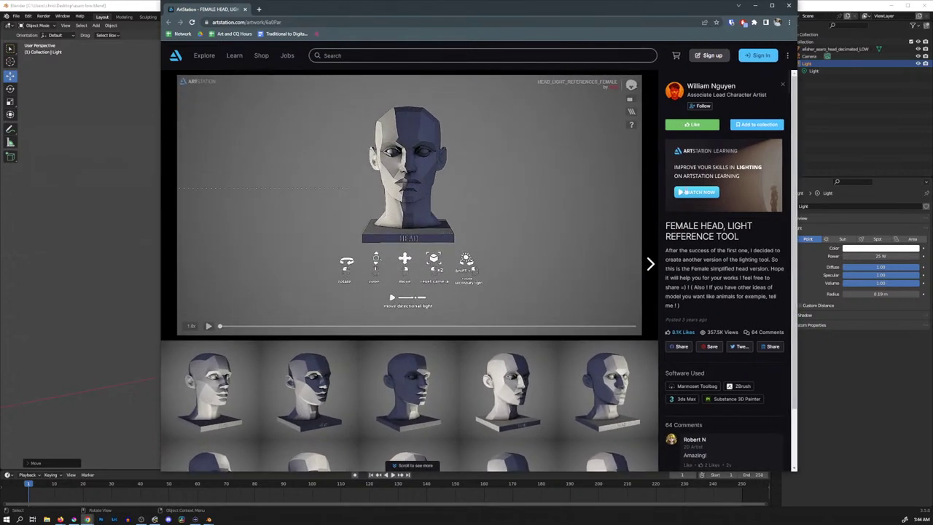
pyautogui.click(208, 328)
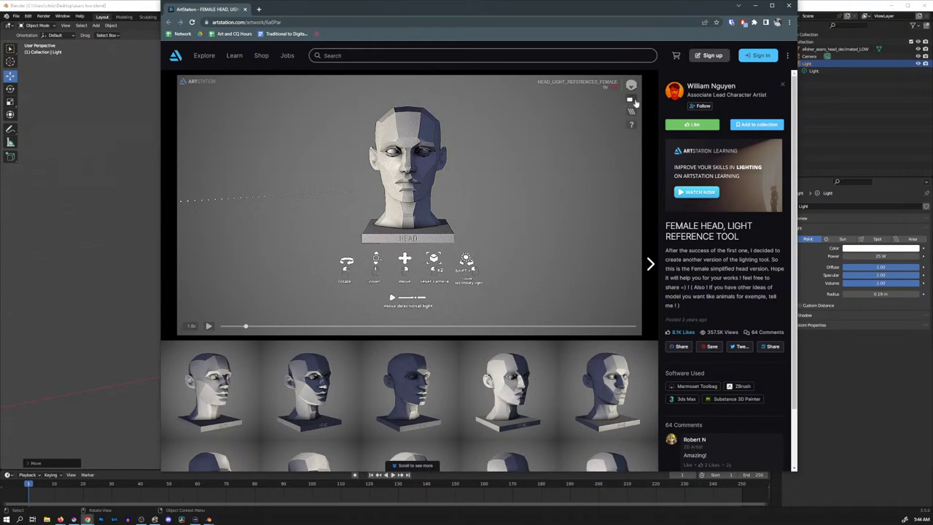
pyautogui.click(631, 99)
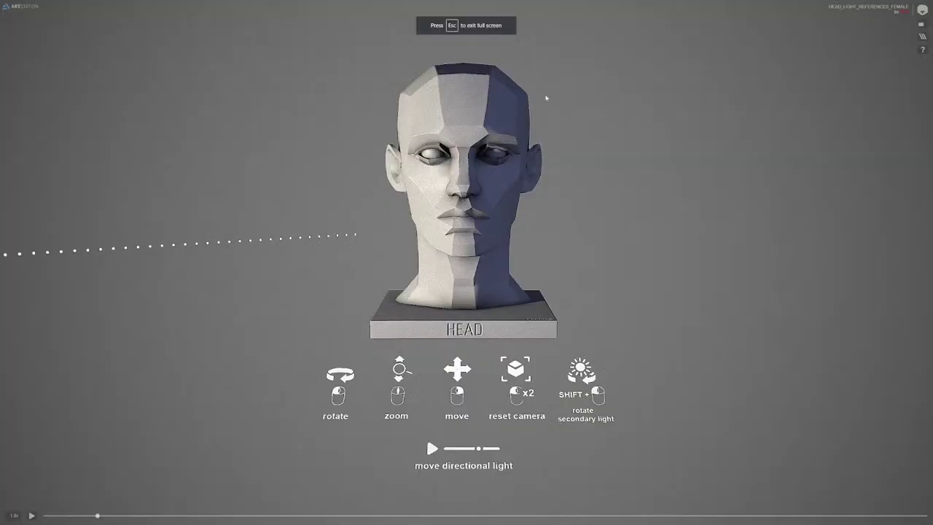
# Orbit the female head to the ear and underside, and scrub the light along its timeline.
pyautogui.moveTo(476, 236); pyautogui.dragTo(535, 217)
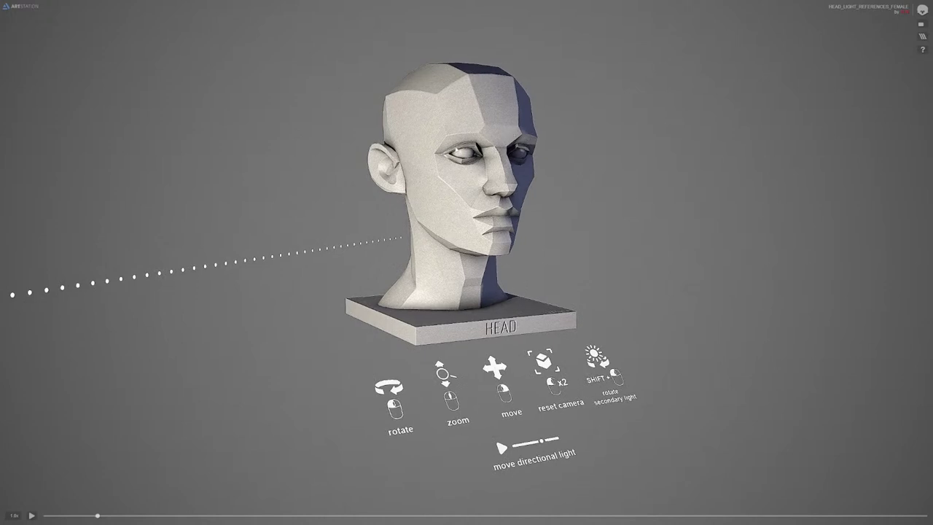
pyautogui.moveTo(516, 130); pyautogui.dragTo(481, 238)
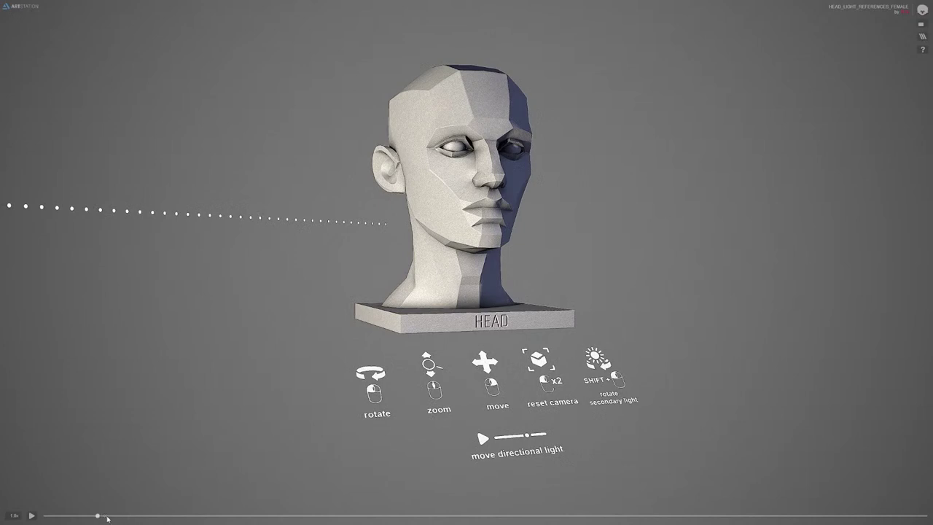
pyautogui.moveTo(98, 517)
pyautogui.mouseDown()
pyautogui.moveTo(215, 516)
pyautogui.moveTo(232, 507)
pyautogui.mouseUp()
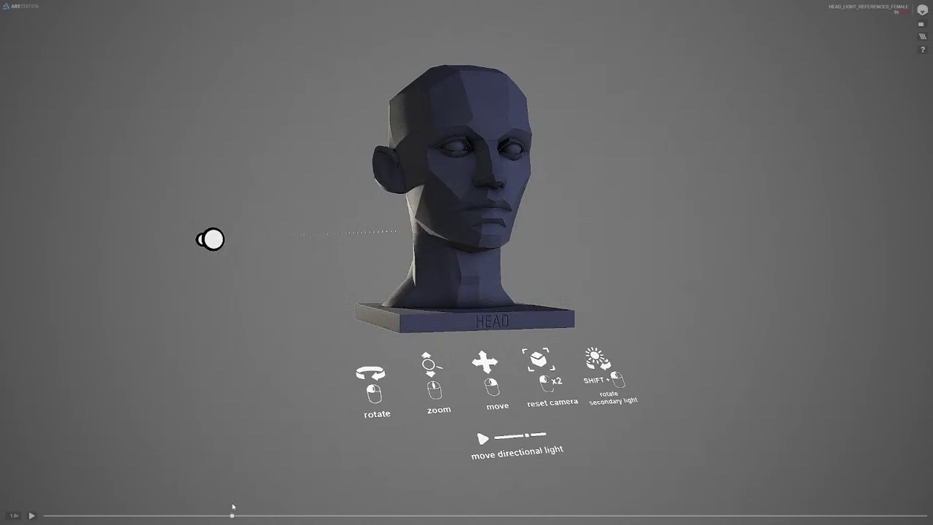
pyautogui.scroll(-5, 295, 361)
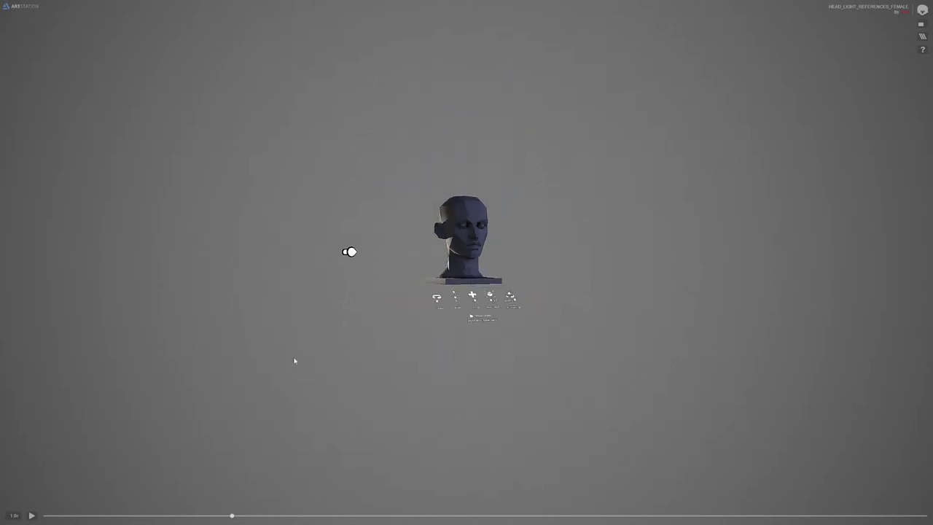
pyautogui.moveTo(231, 516)
pyautogui.mouseDown()
pyautogui.moveTo(427, 512)
pyautogui.moveTo(527, 487)
pyautogui.moveTo(687, 473)
pyautogui.moveTo(782, 444)
pyautogui.moveTo(878, 448)
pyautogui.moveTo(552, 474)
pyautogui.mouseUp()
# Orbit to a low angle, reset the camera to default, and exit full screen.
pyautogui.scroll(5, 477, 261)
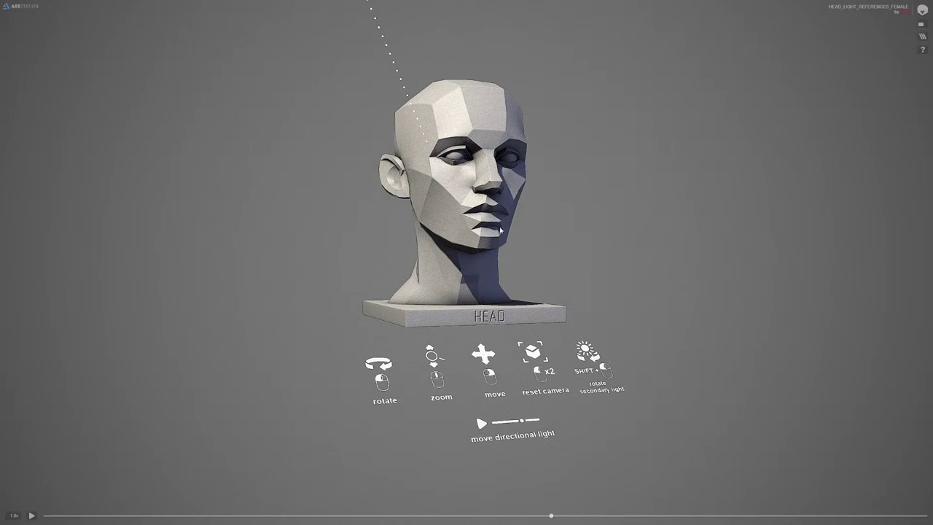
pyautogui.moveTo(500, 230)
pyautogui.mouseDown()
pyautogui.moveTo(494, 200)
pyautogui.moveTo(439, 230)
pyautogui.moveTo(395, 224)
pyautogui.moveTo(407, 204)
pyautogui.mouseUp()
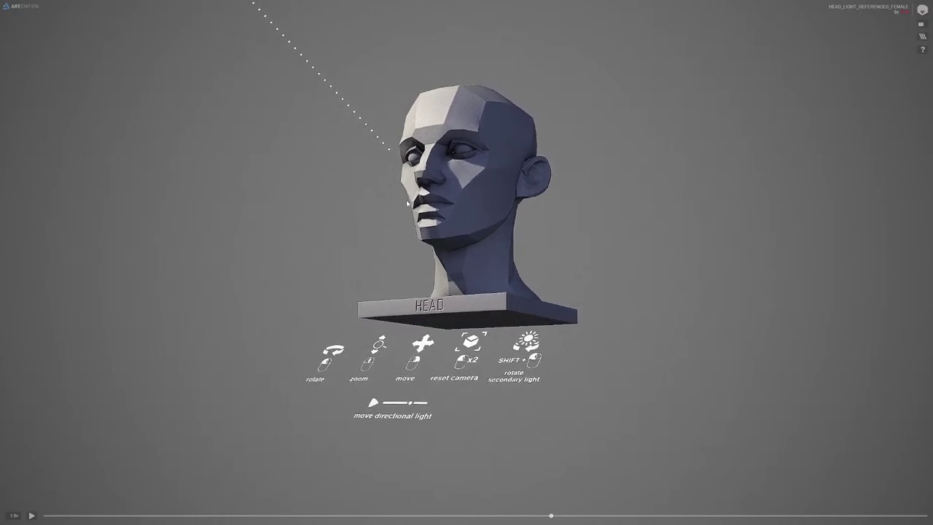
pyautogui.doubleClick(408, 203)
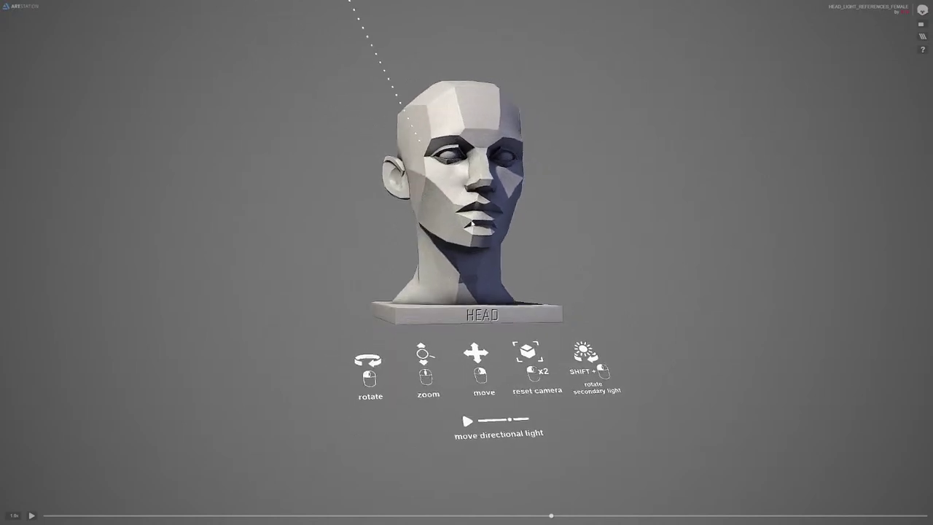
pyautogui.click(921, 28)
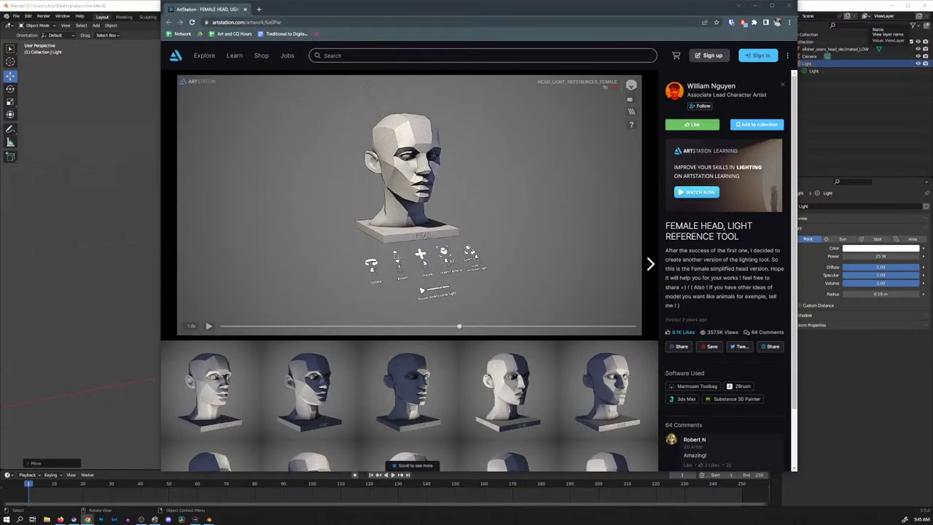
# From the artist's profile, open Male Head, Light Reference Tool and run its viewer full screen.
pyautogui.click(707, 89)
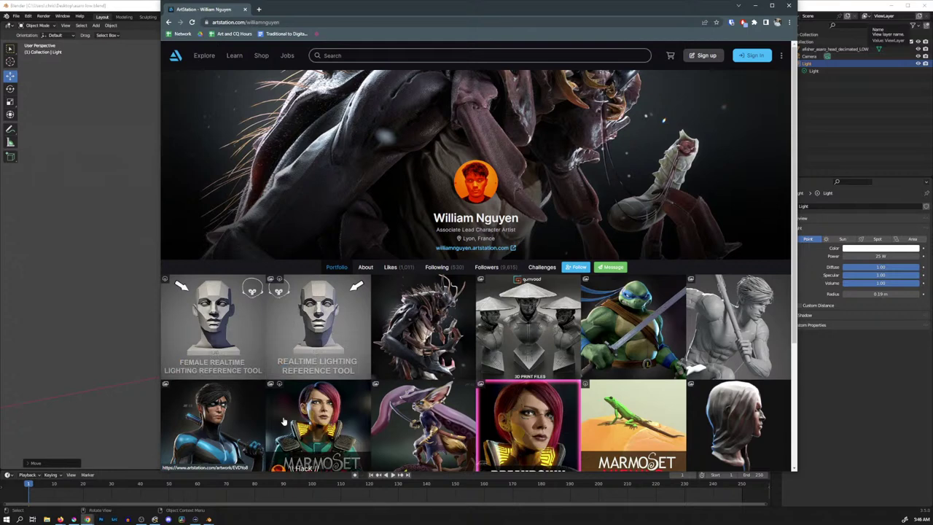
pyautogui.click(318, 313)
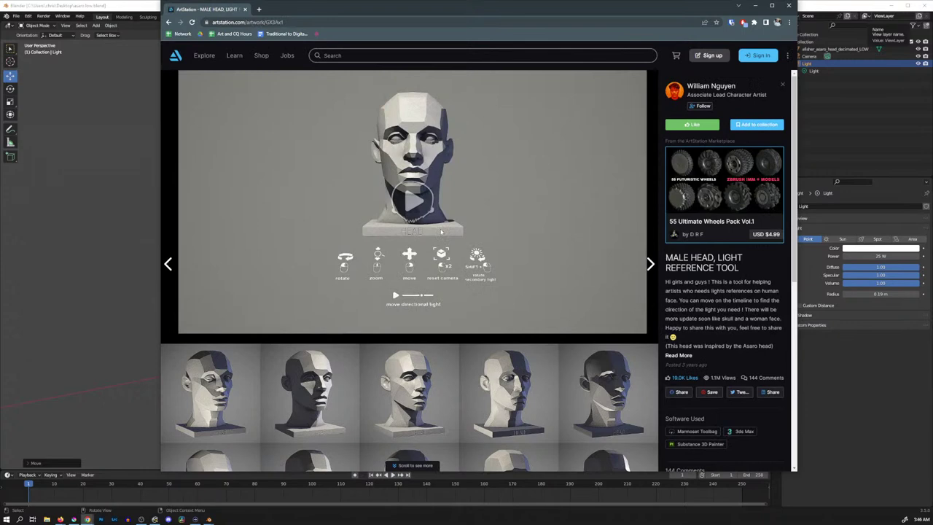
pyautogui.click(417, 197)
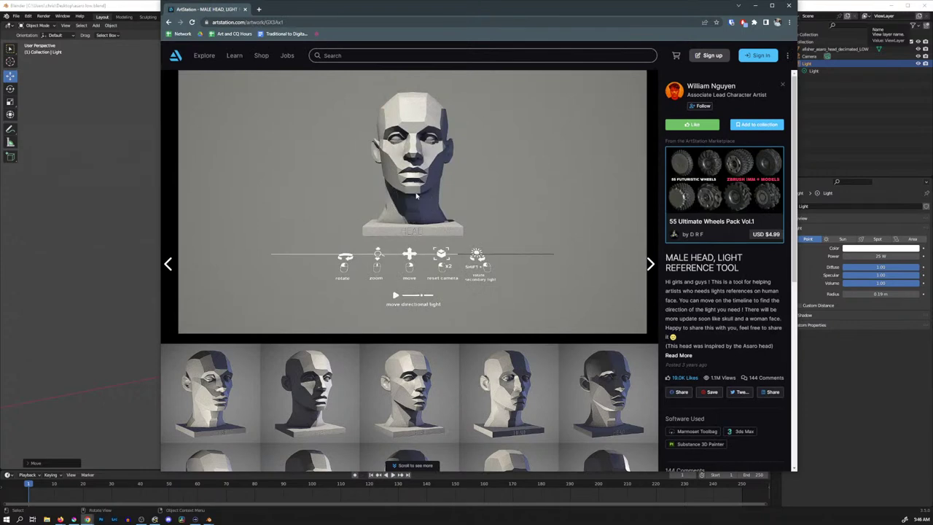
pyautogui.click(642, 95)
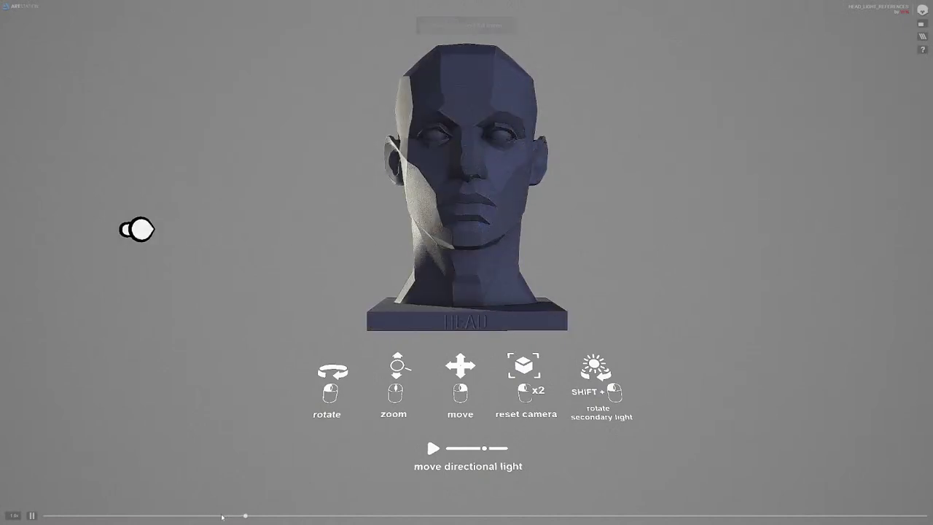
# Pause the male head's light animation and orbit to a low three-quarter view from below.
pyautogui.click(31, 517)
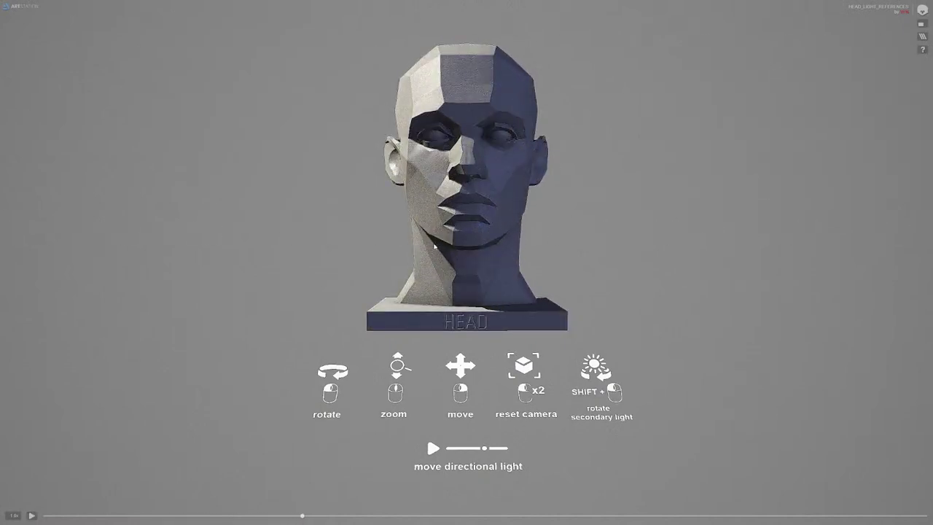
pyautogui.moveTo(408, 248); pyautogui.dragTo(435, 232)
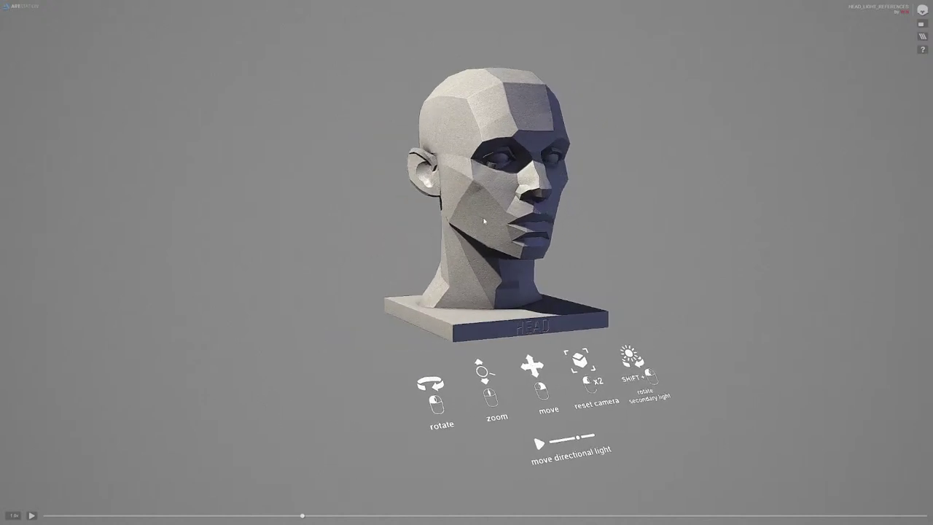
pyautogui.moveTo(503, 213)
pyautogui.mouseDown()
pyautogui.moveTo(449, 129)
pyautogui.moveTo(406, 130)
pyautogui.moveTo(386, 206)
pyautogui.mouseUp()
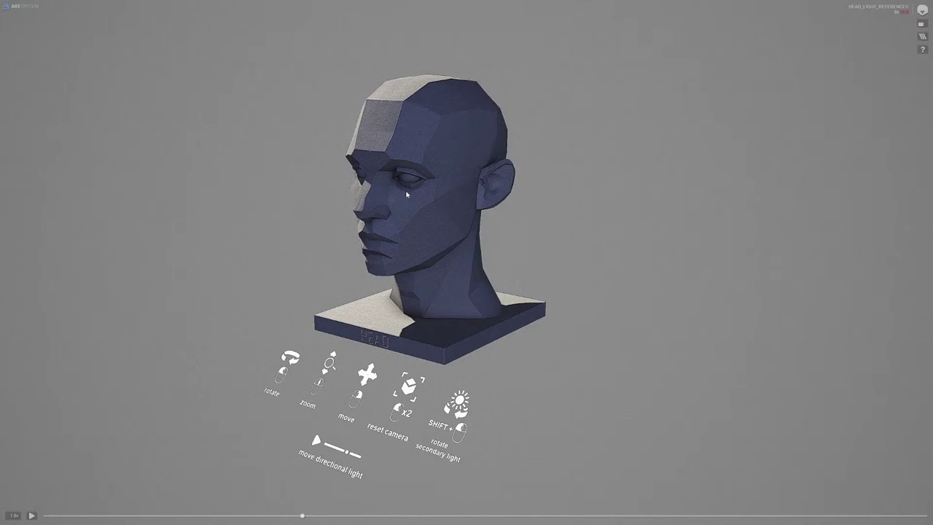
pyautogui.hotkey('alt', 'Tab')
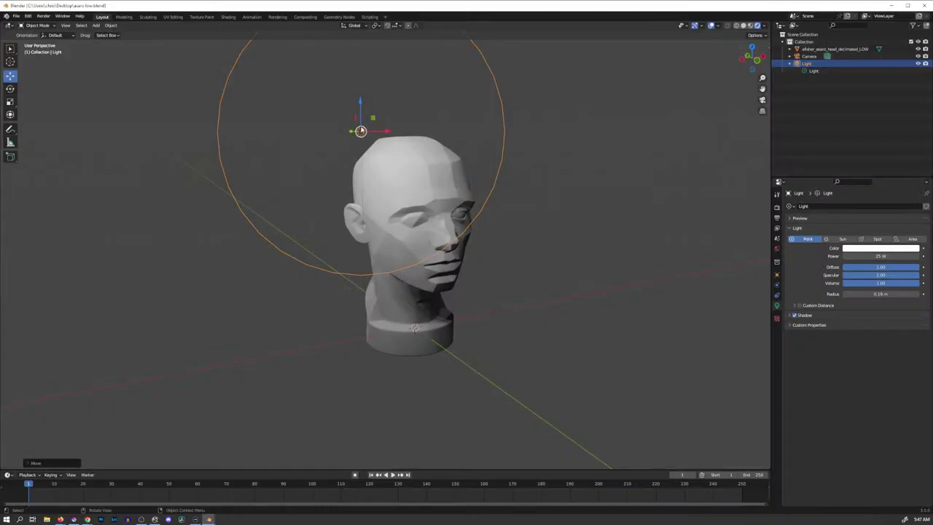
# Drag the point light to the left of the head, then close Blender with Don't Save.
pyautogui.moveTo(362, 132); pyautogui.dragTo(216, 129)
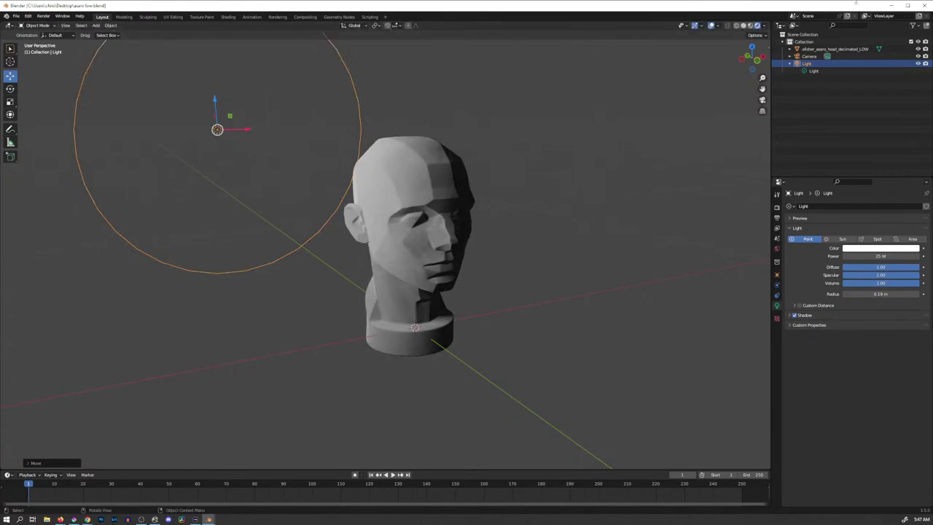
pyautogui.click(923, 6)
pyautogui.click(479, 279)
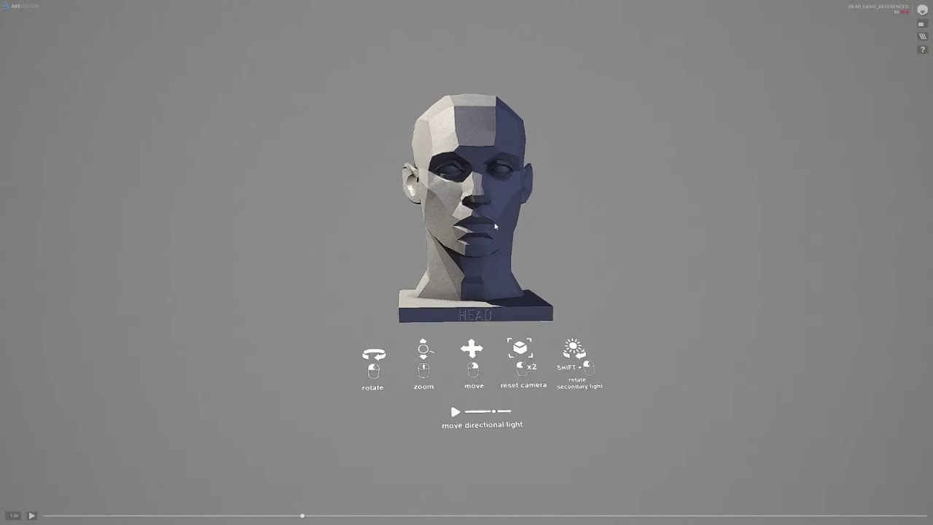
# Orbit the male head, reset to a level front view, and leave full screen with Esc.
pyautogui.moveTo(494, 227); pyautogui.dragTo(445, 239)
pyautogui.doubleClick(445, 239)
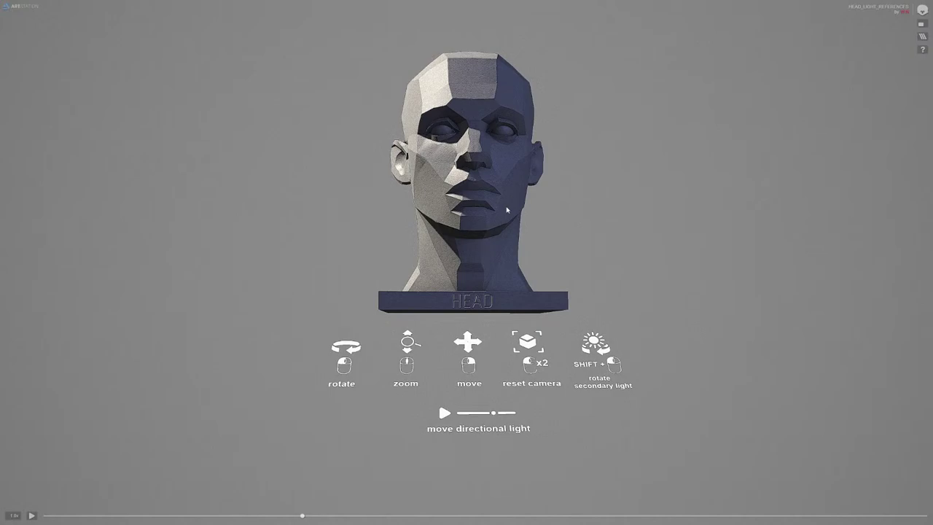
pyautogui.press('Escape')
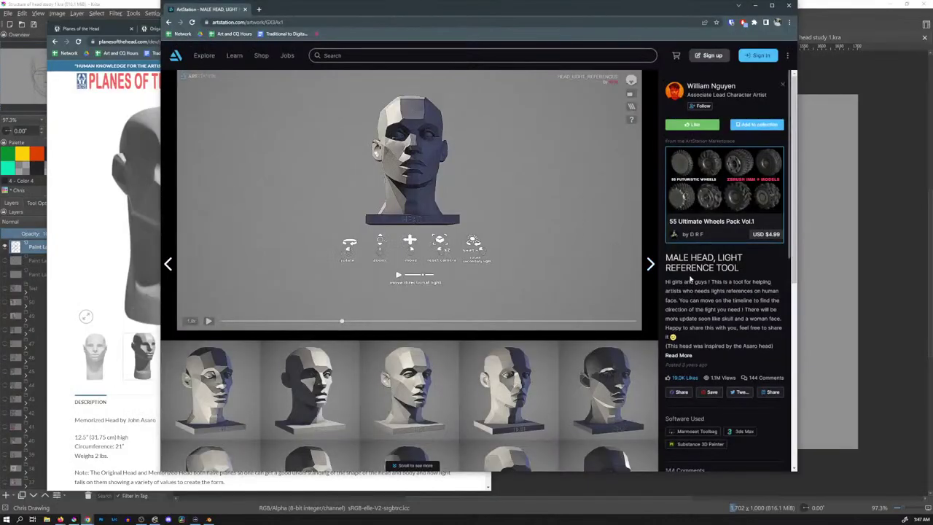
# Return to the artist's profile and reopen the Realtime Lighting Reference Tool bust artwork.
pyautogui.click(719, 89)
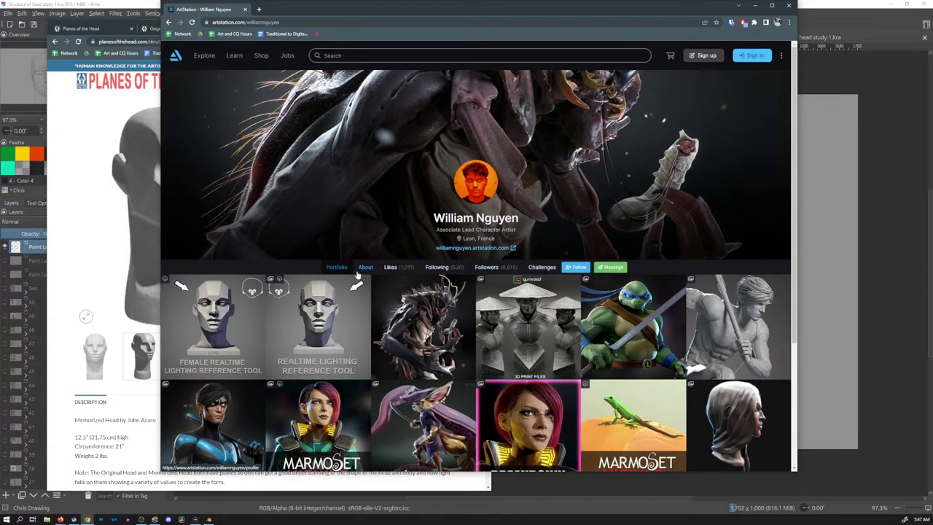
pyautogui.scroll(-2, 357, 272)
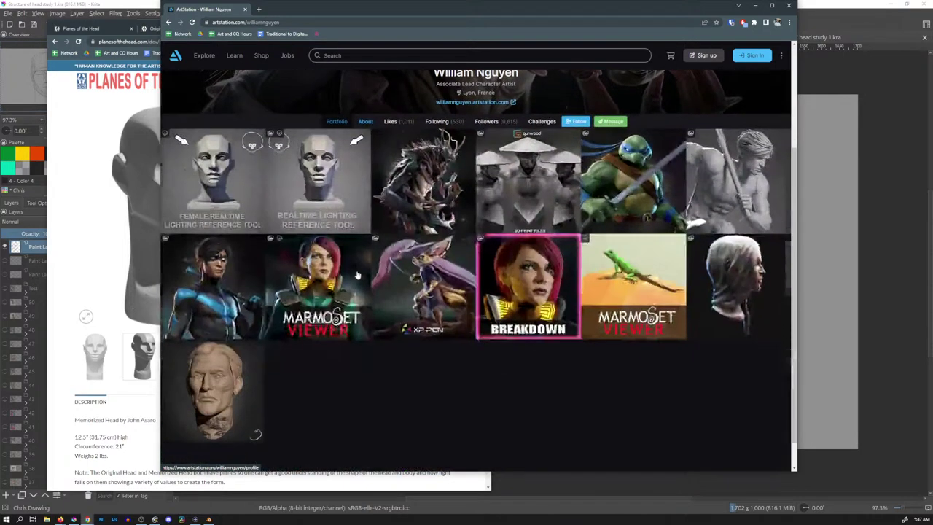
pyautogui.scroll(2, 358, 272)
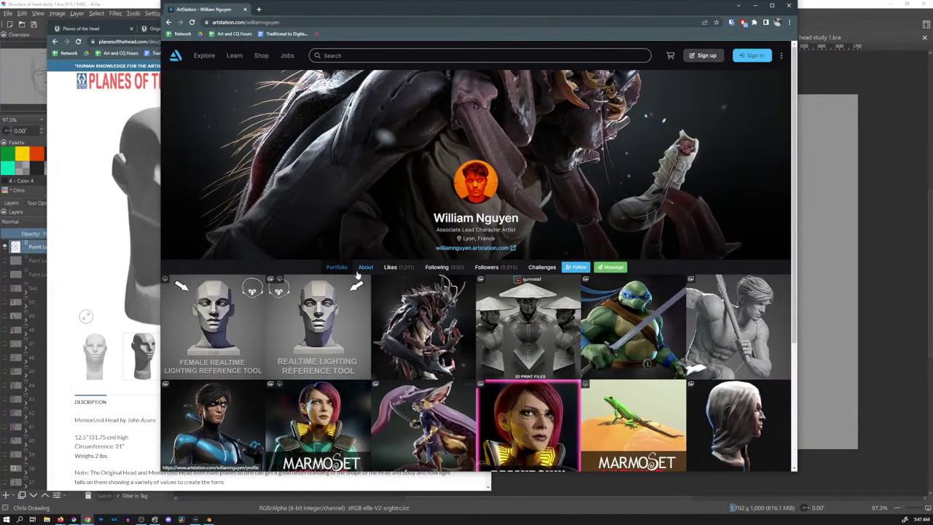
pyautogui.click(304, 319)
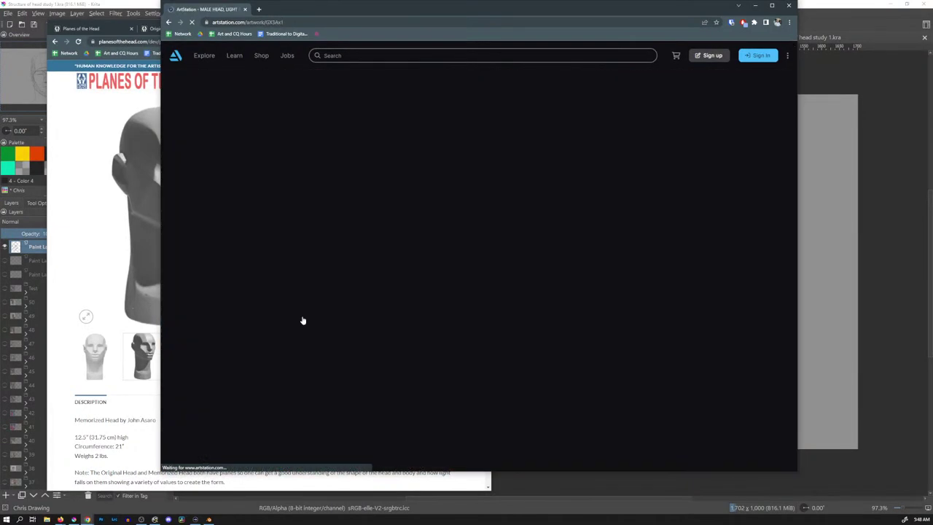
pyautogui.scroll(-1, 692, 288)
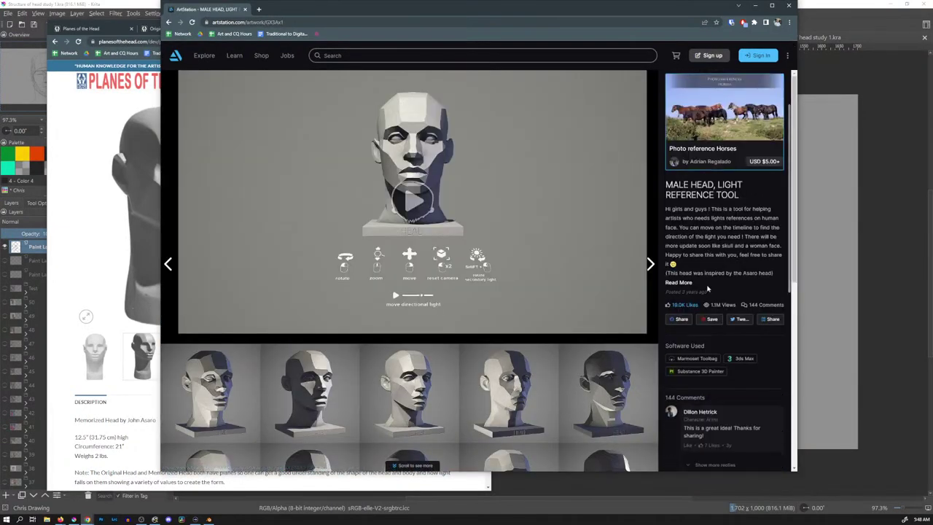
# Expand the artwork's full description to show the no-resale note, then browse the sidebar and artwork column.
pyautogui.click(679, 283)
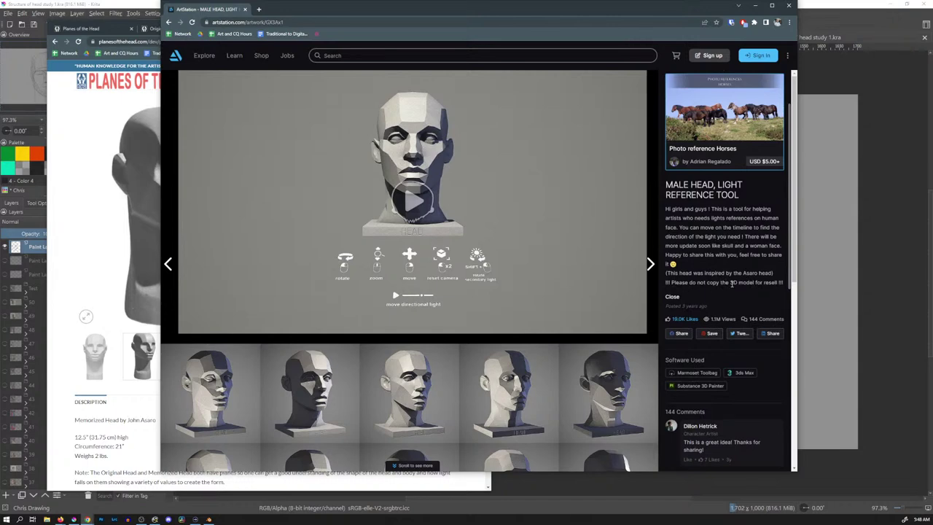
pyautogui.scroll(-2, 733, 285)
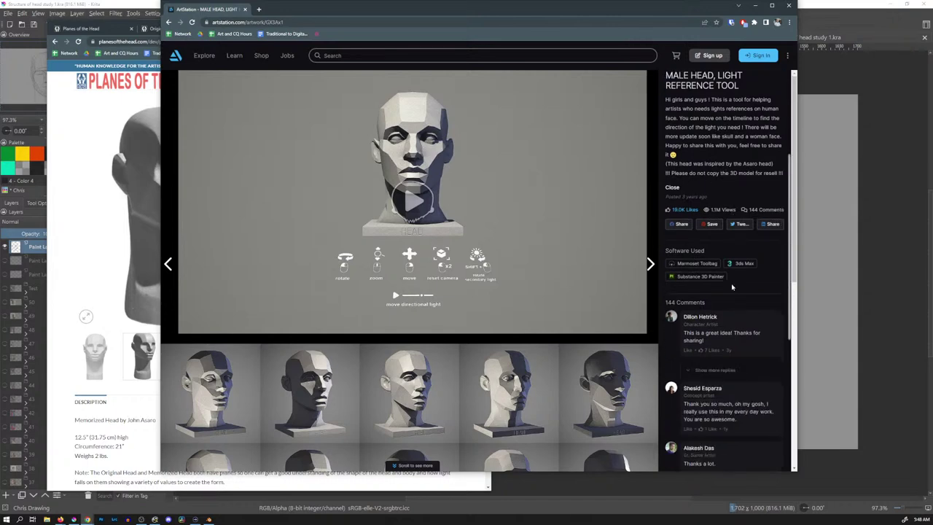
pyautogui.scroll(-3, 733, 287)
pyautogui.scroll(5, 733, 286)
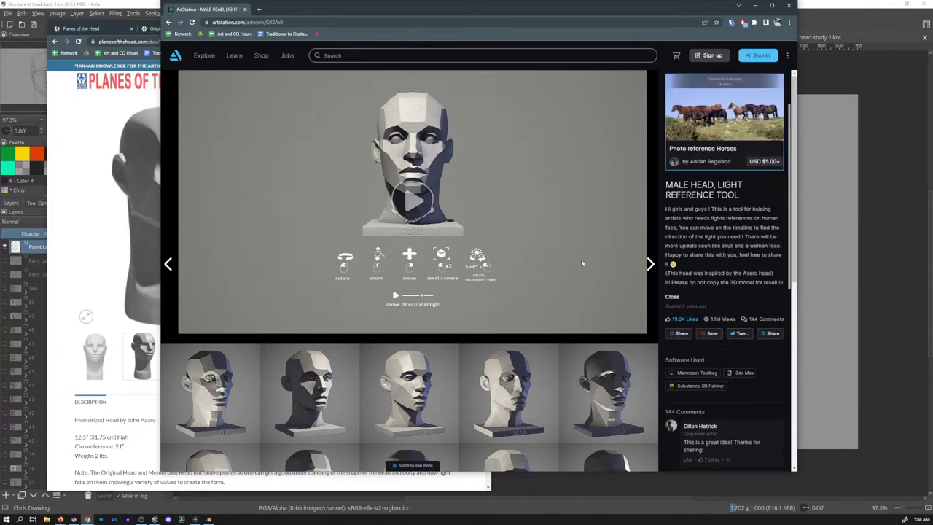
pyautogui.scroll(-2, 581, 259)
pyautogui.scroll(2, 581, 258)
pyautogui.scroll(-3, 581, 259)
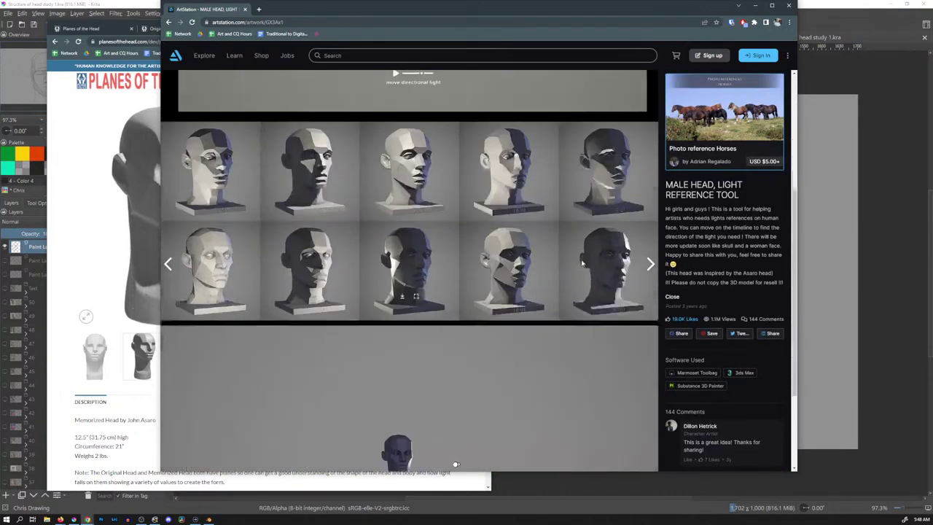
pyautogui.scroll(-2, 582, 262)
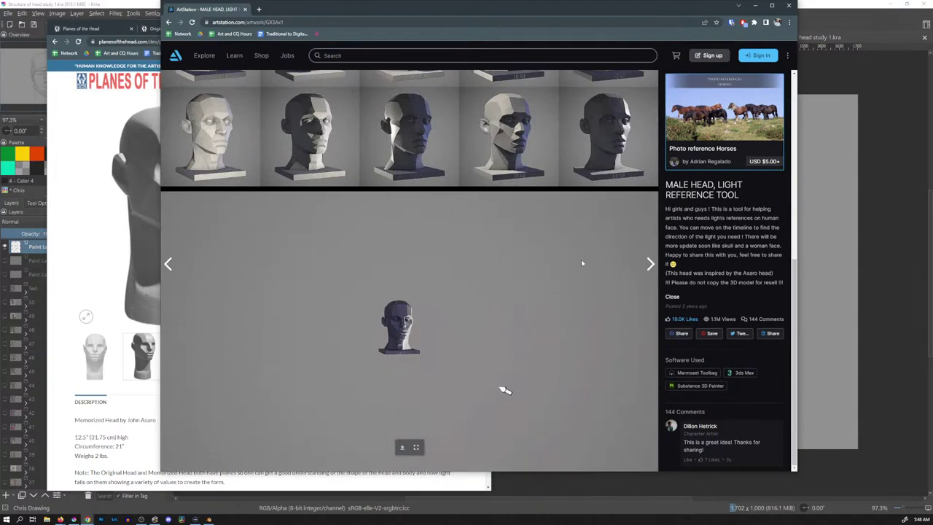
pyautogui.scroll(1, 581, 262)
pyautogui.scroll(-3, 581, 262)
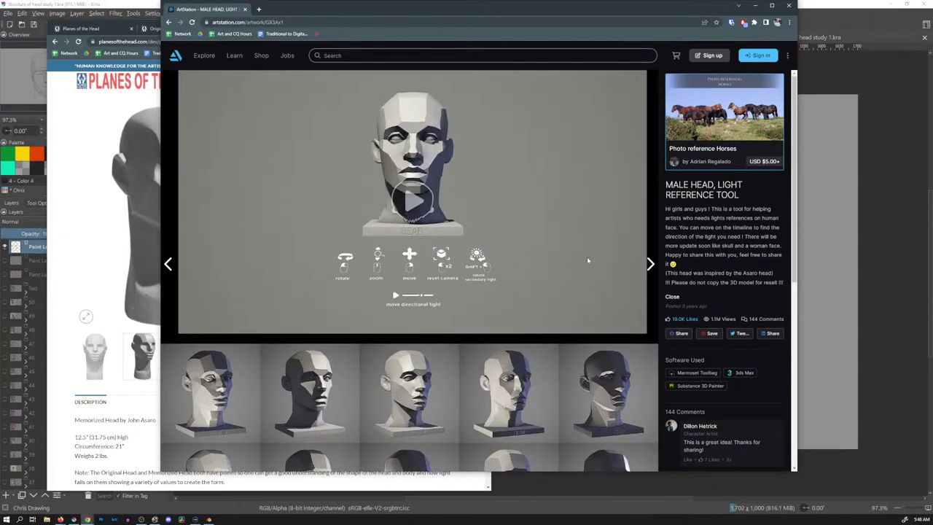
pyautogui.scroll(1, 590, 248)
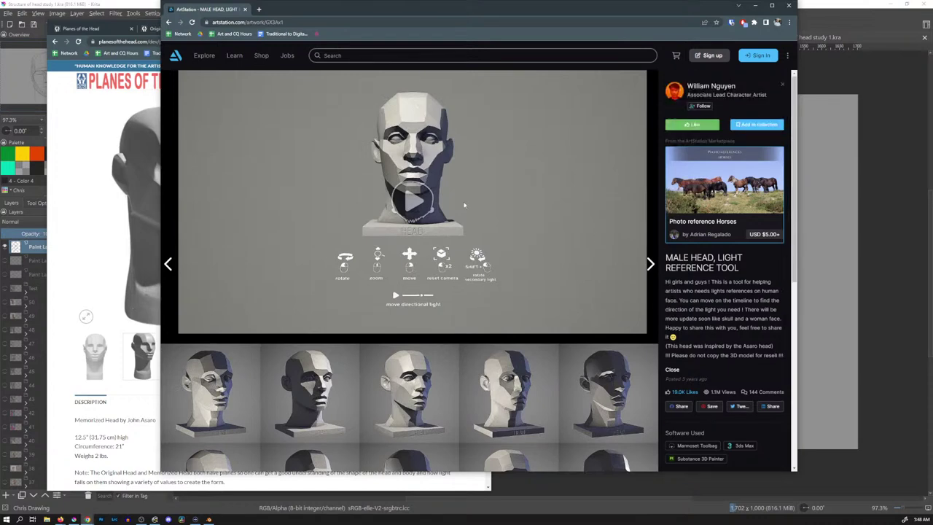
# Load the 3D head viewer, pause its light at a new angle, and briefly check the Marmoset Viewer page.
pyautogui.click(424, 206)
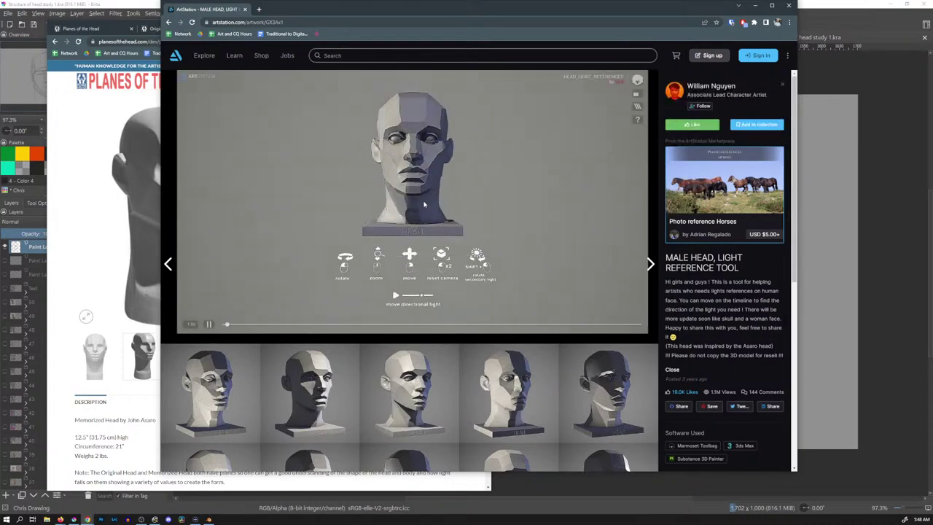
pyautogui.click(209, 323)
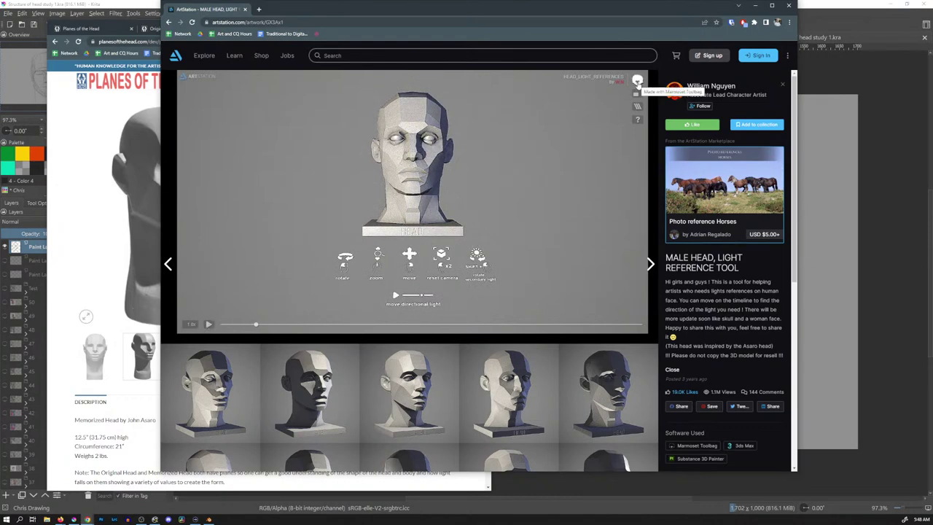
pyautogui.click(637, 81)
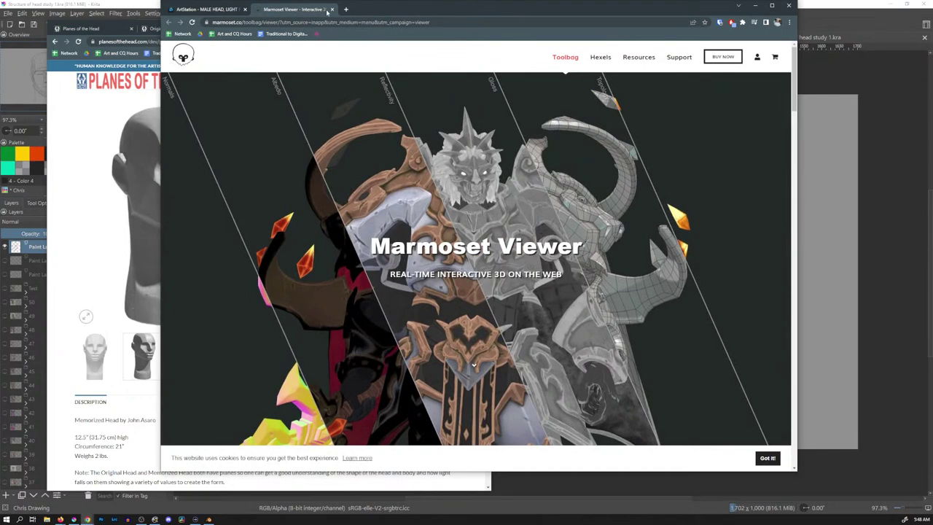
pyautogui.click(332, 10)
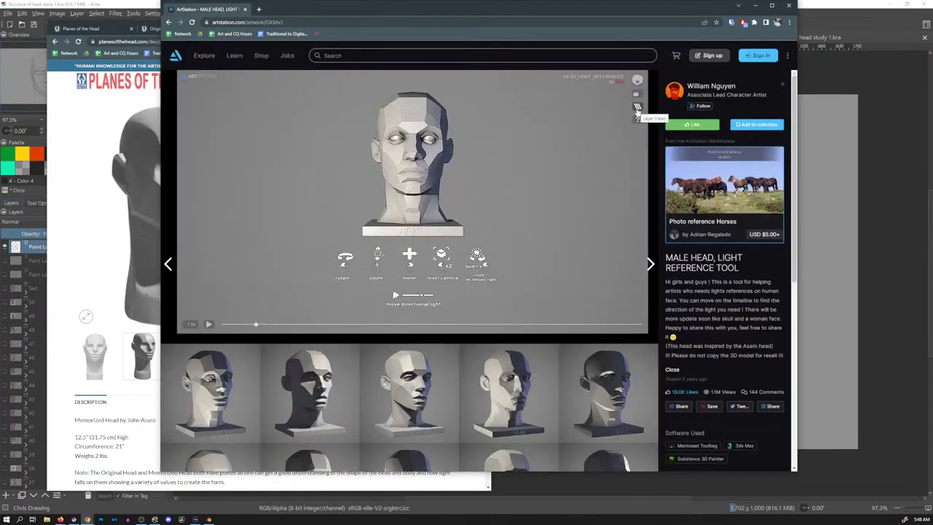
# Orbit the 3D head through low, front-right and overhead three-quarter views, resetting to front-on between.
pyautogui.moveTo(430, 225); pyautogui.dragTo(466, 211)
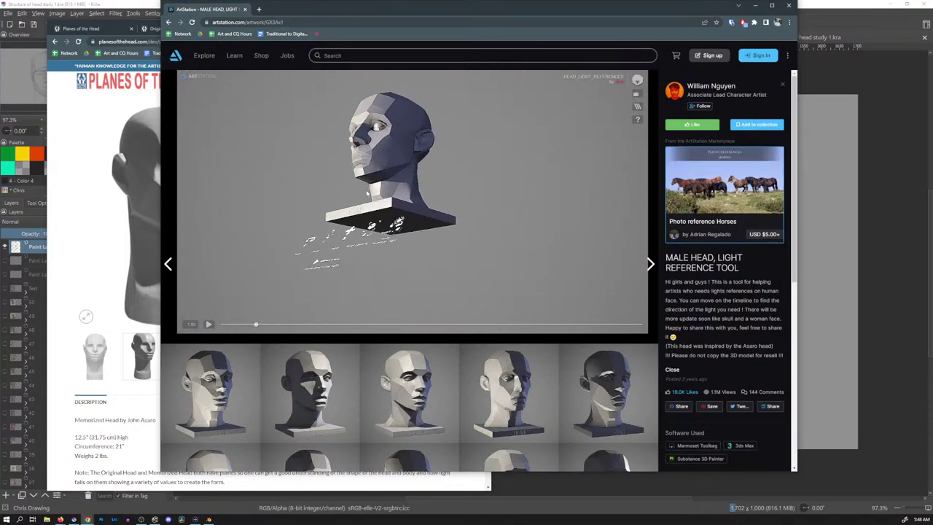
pyautogui.moveTo(367, 193); pyautogui.dragTo(470, 217)
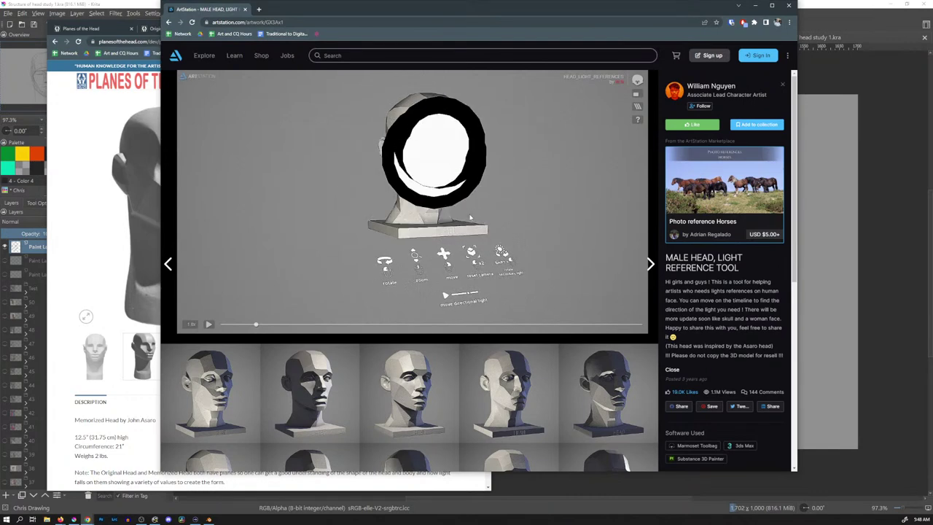
pyautogui.doubleClick(470, 217)
pyautogui.moveTo(433, 229); pyautogui.dragTo(473, 231)
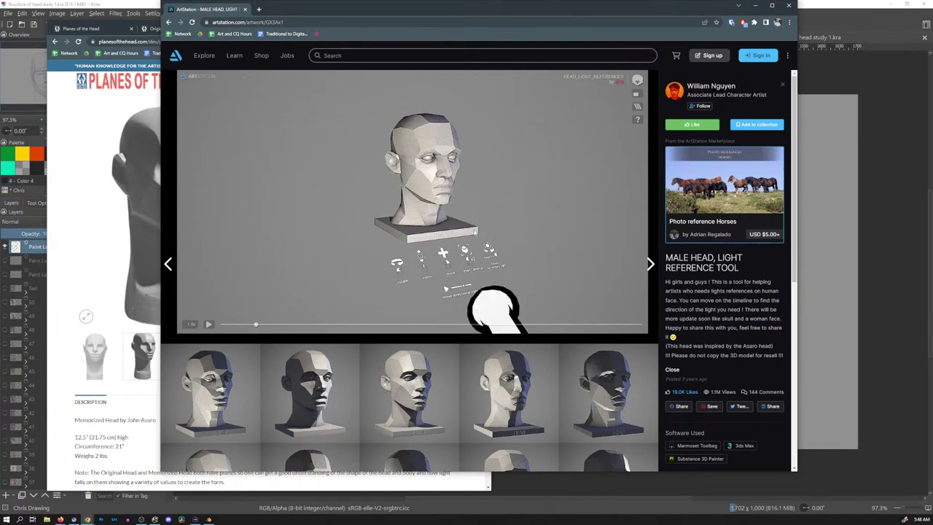
# Open the full-size grid of ten lit low-poly head studies in its own tab.
pyautogui.scroll(-4, 557, 356)
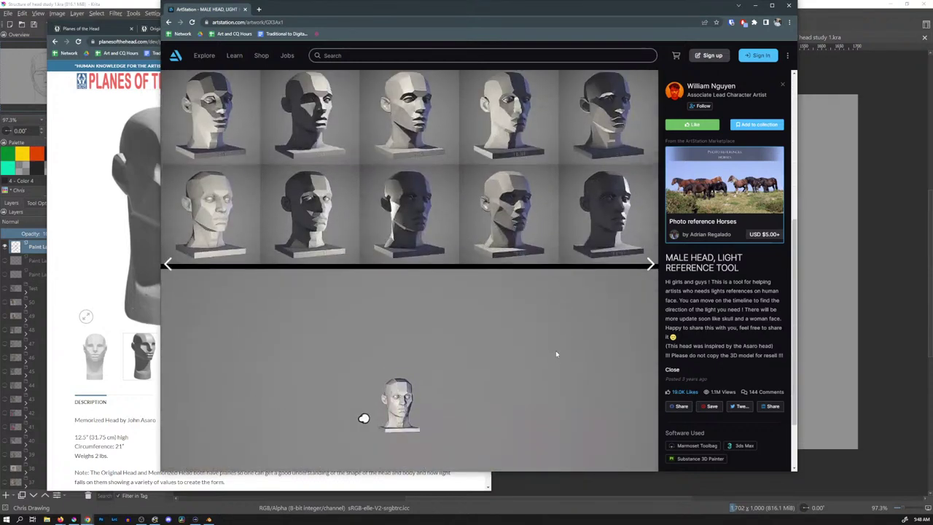
pyautogui.scroll(3, 556, 356)
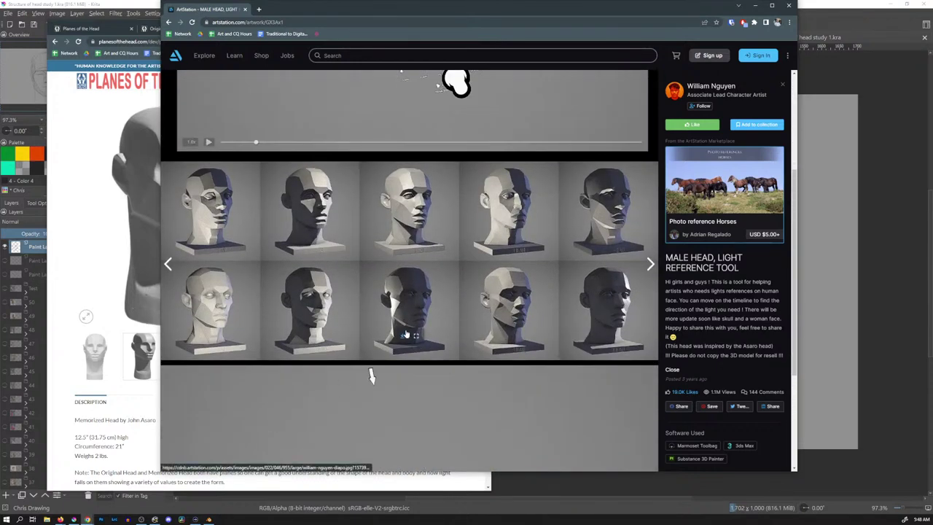
pyautogui.click(441, 338)
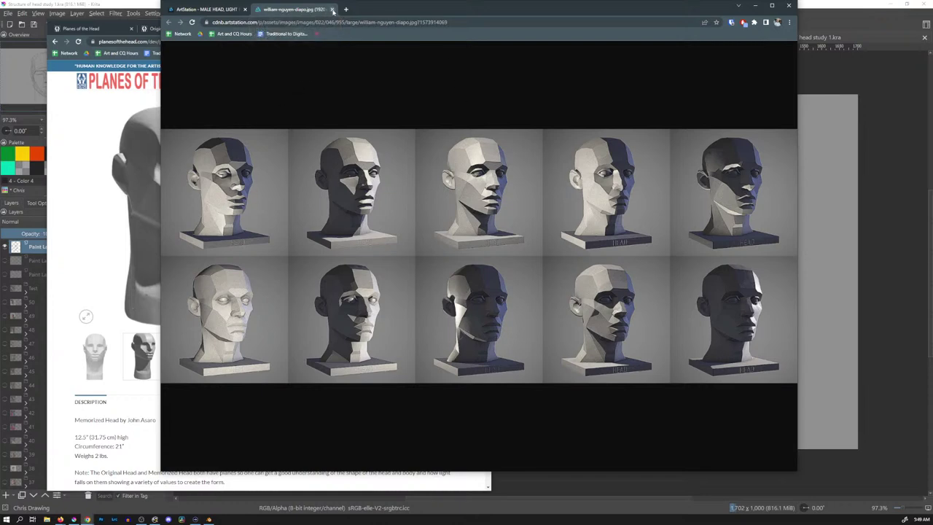
# Back on the artwork page, replay and pause the light with half the face shadowed, then go full screen.
pyautogui.click(219, 10)
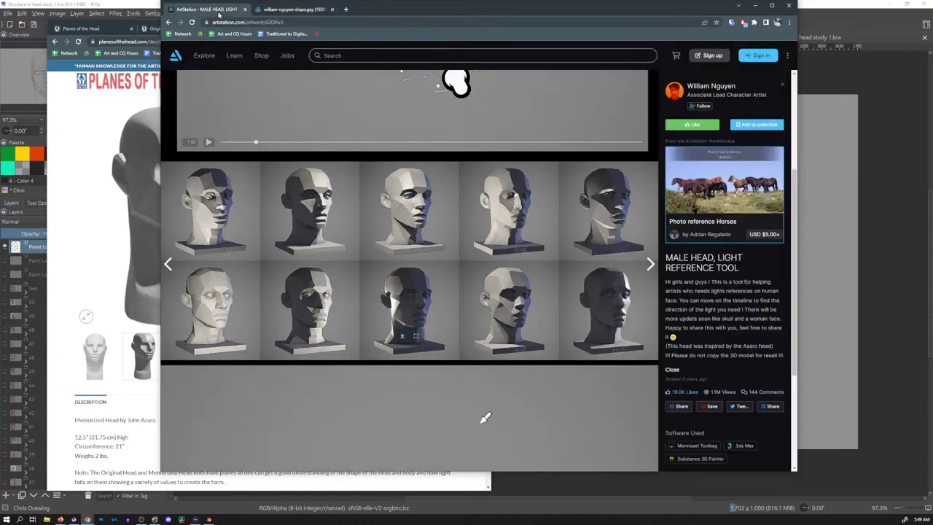
pyautogui.scroll(1, 419, 300)
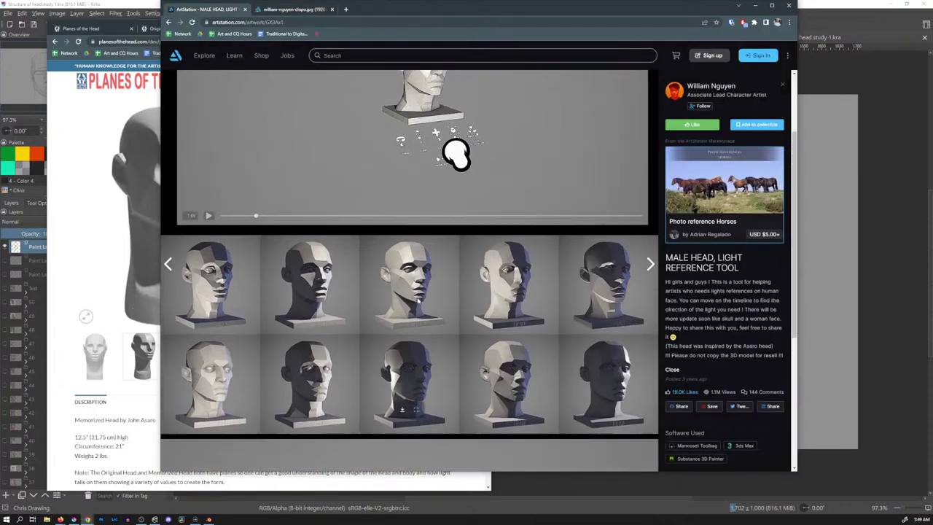
pyautogui.scroll(2, 418, 301)
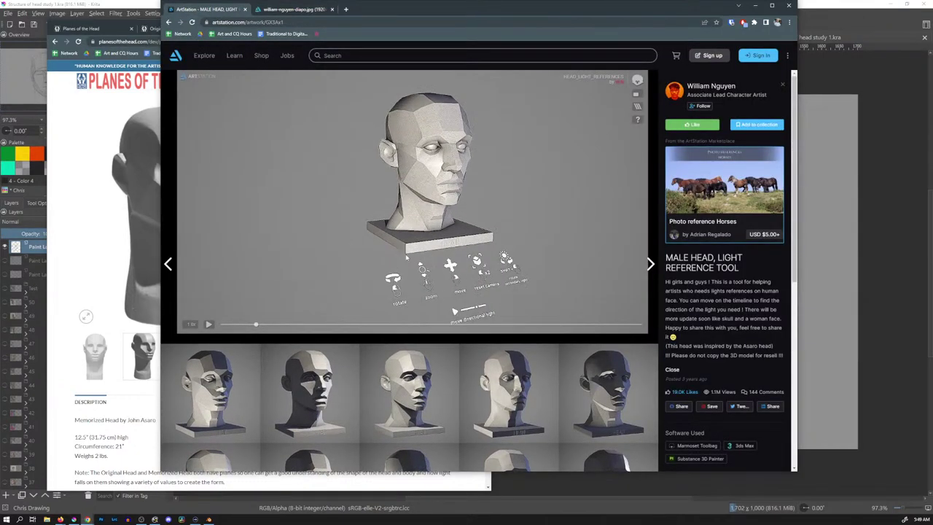
pyautogui.click(208, 324)
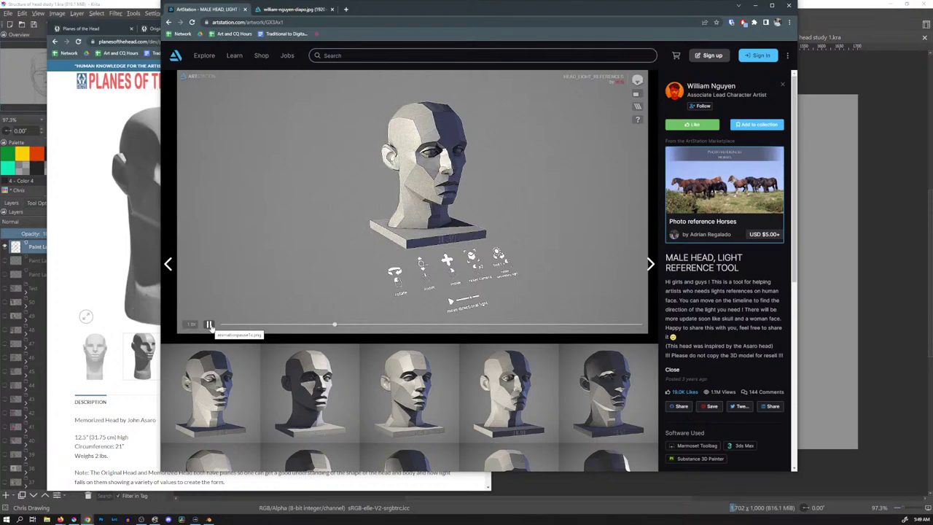
pyautogui.click(208, 324)
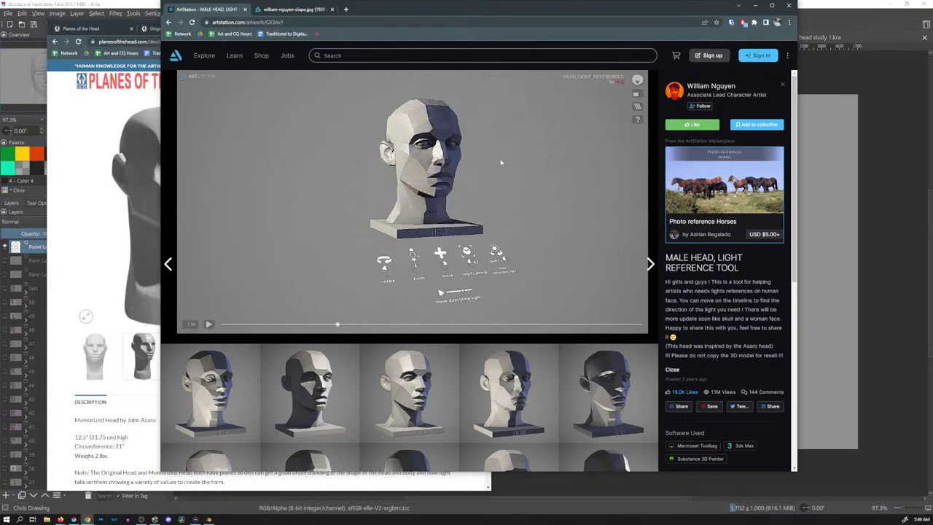
pyautogui.click(635, 93)
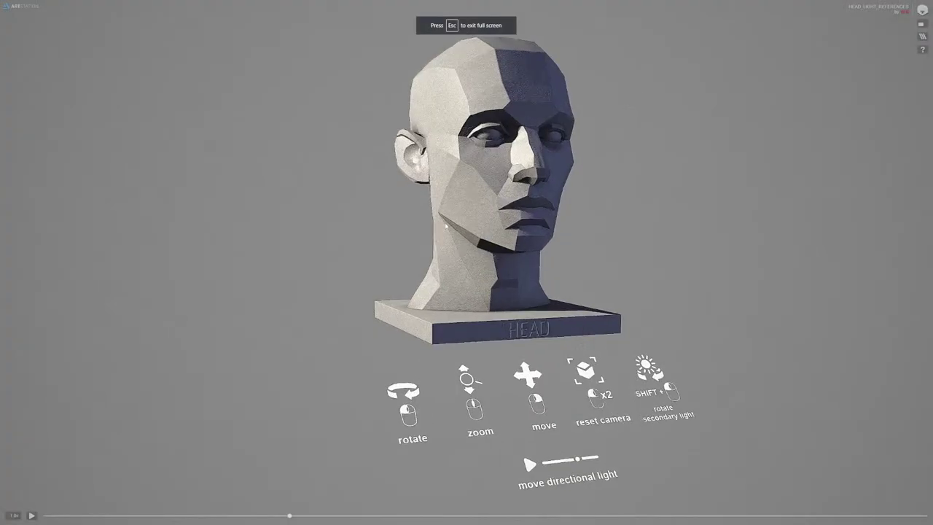
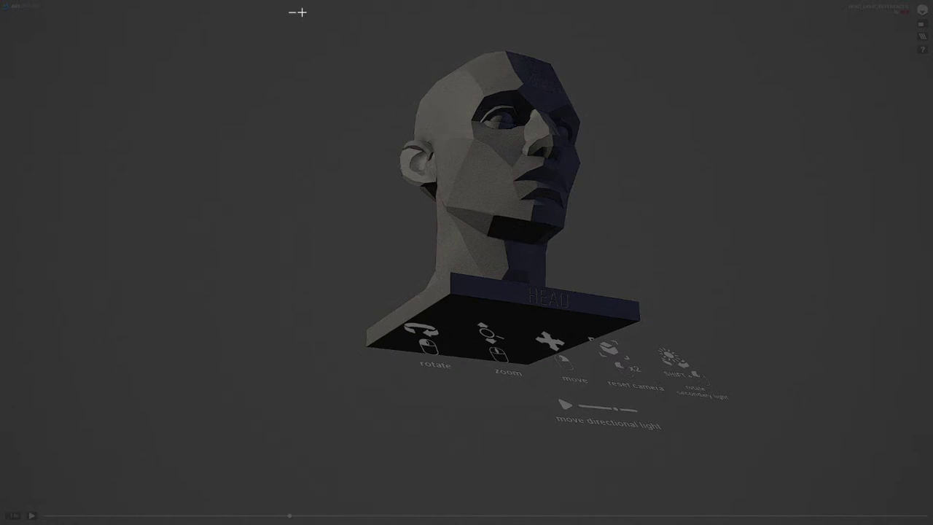
# Capture the ArtStation 3-D head model, leave full screen, and return to Krita.
pyautogui.moveTo(297, 13); pyautogui.dragTo(690, 391)
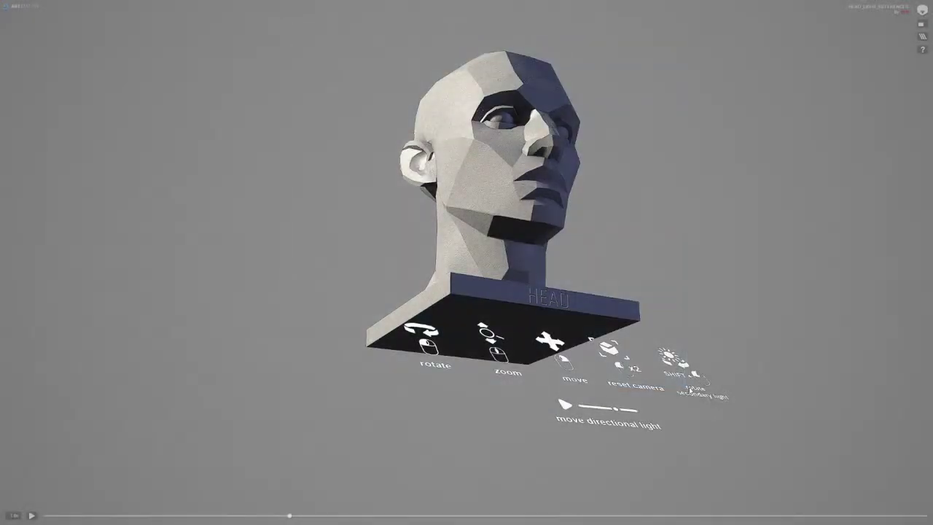
pyautogui.press('Escape')
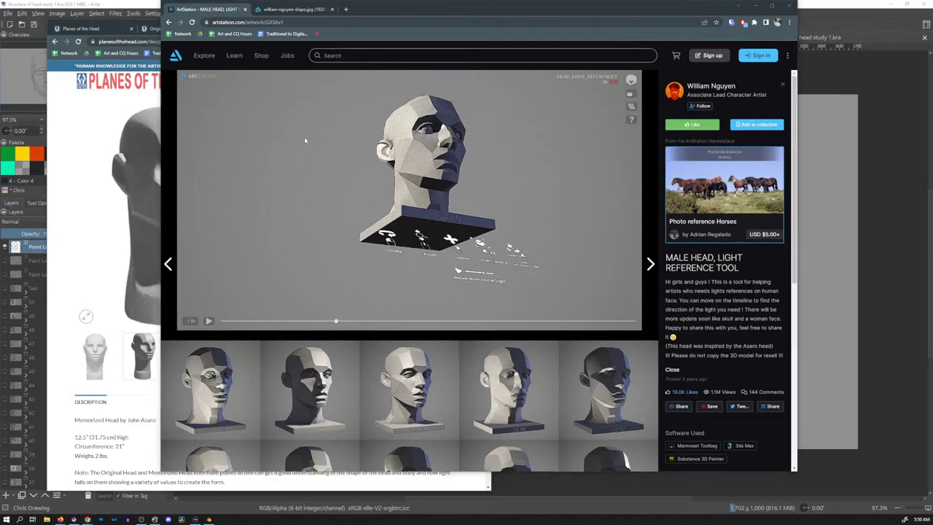
pyautogui.hotkey('alt', 'Tab')
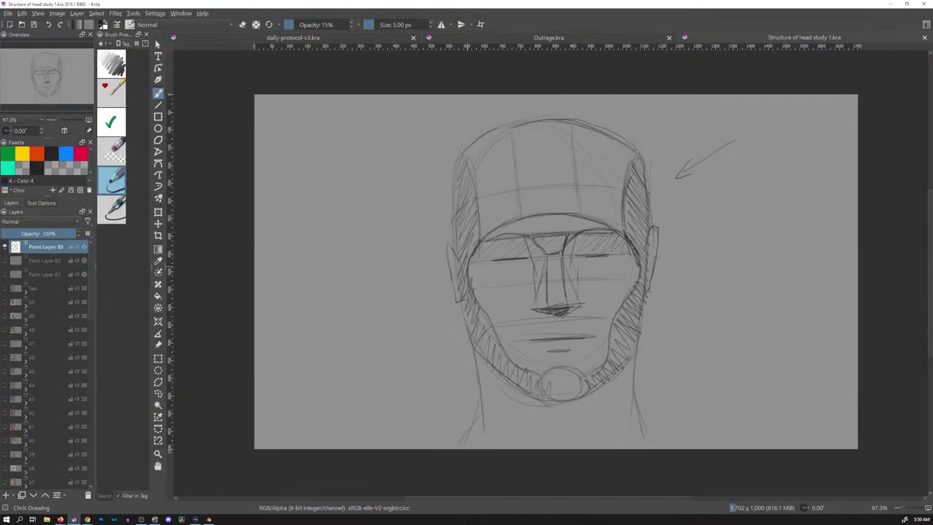
# Show group 49 and paste the captured head image into its Background layer.
pyautogui.hotkey('ctrl', 'v')
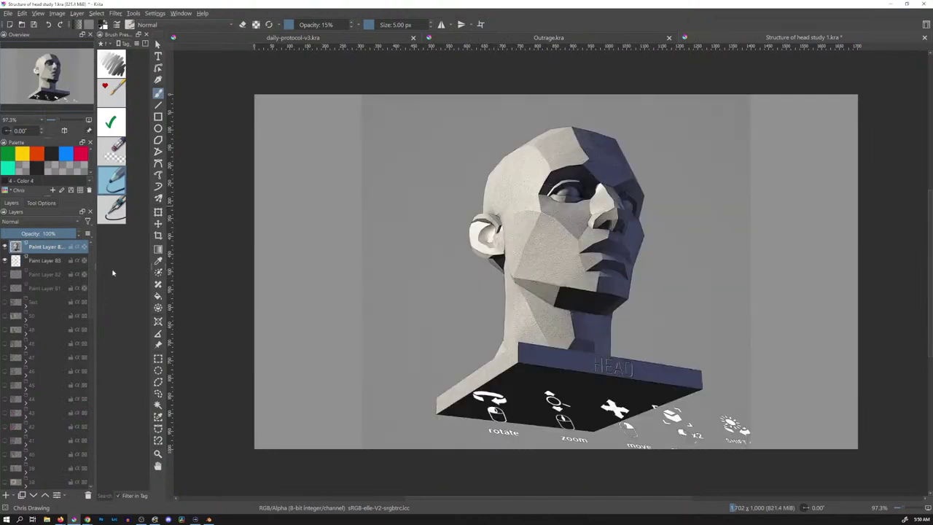
pyautogui.hotkey('ctrl', 'z')
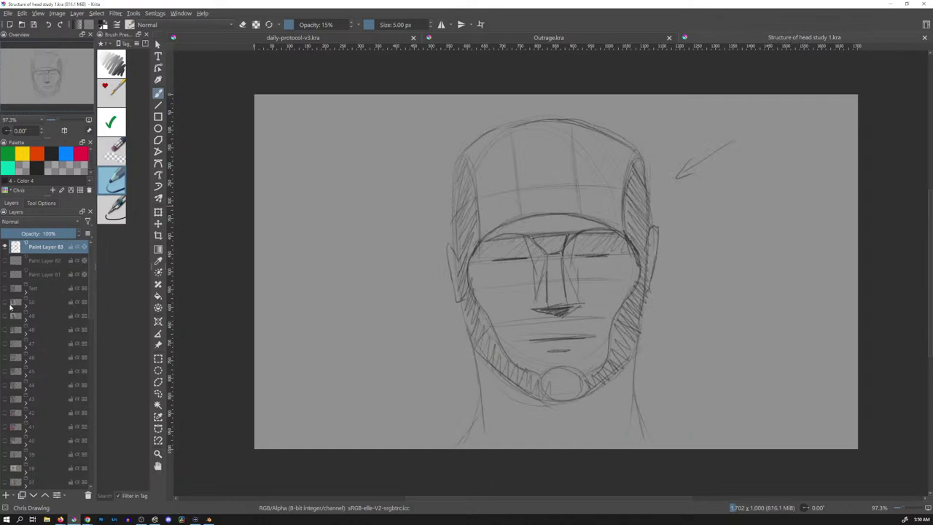
pyautogui.click(5, 303)
pyautogui.click(5, 303)
pyautogui.click(5, 316)
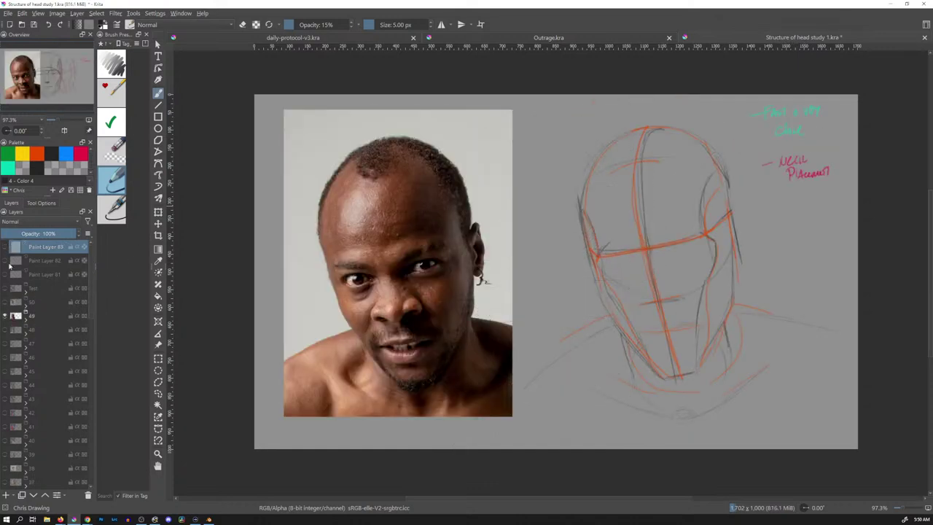
pyautogui.click(25, 317)
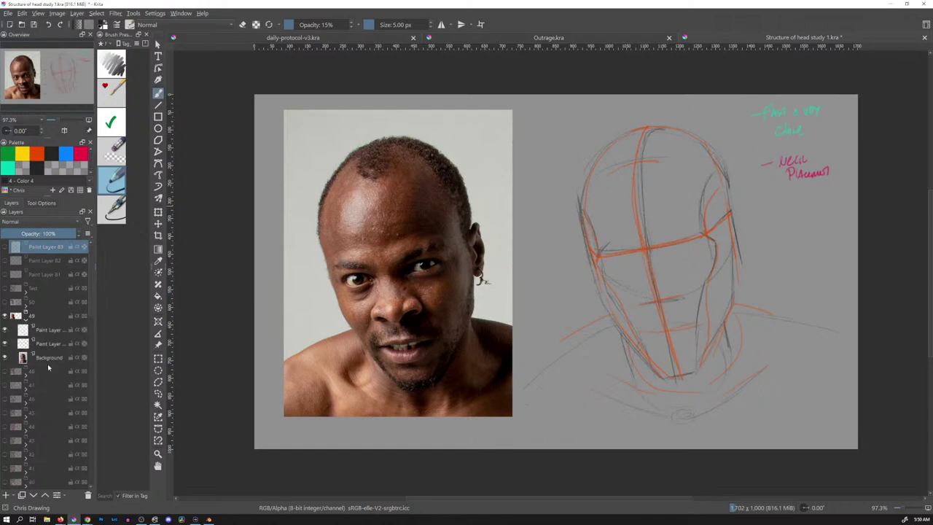
pyautogui.click(53, 359)
pyautogui.hotkey('ctrl', 'v')
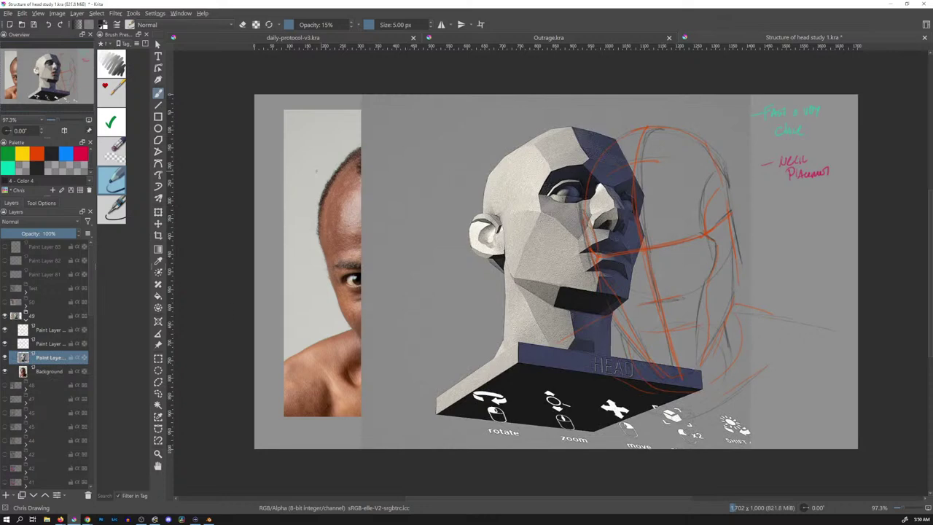
# Shrink the pasted 3-D head image and place it at the canvas's top-left.
pyautogui.press('m')
pyautogui.moveTo(442, 211)
pyautogui.mouseDown()
pyautogui.moveTo(400, 258)
pyautogui.moveTo(219, 291)
pyautogui.moveTo(503, 226)
pyautogui.moveTo(569, 233)
pyautogui.moveTo(517, 237)
pyautogui.moveTo(578, 231)
pyautogui.mouseUp()
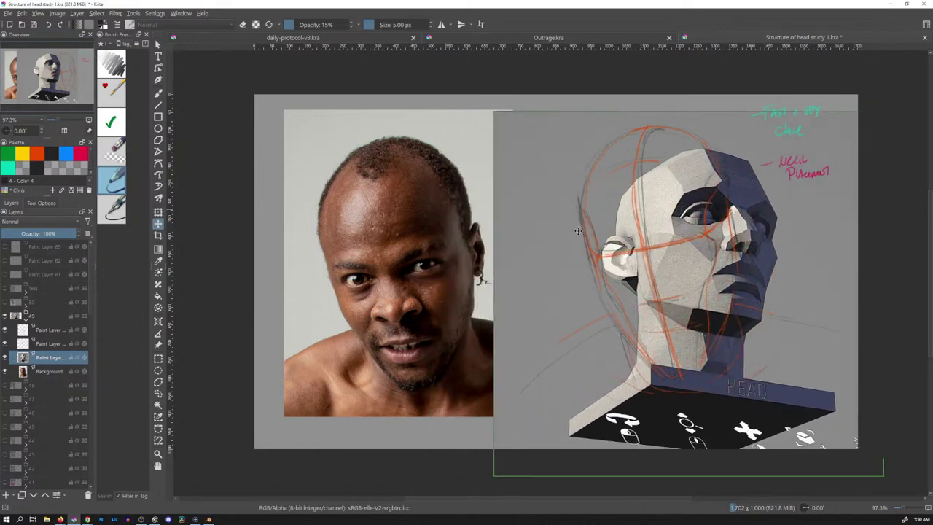
pyautogui.hotkey('ctrl', 't')
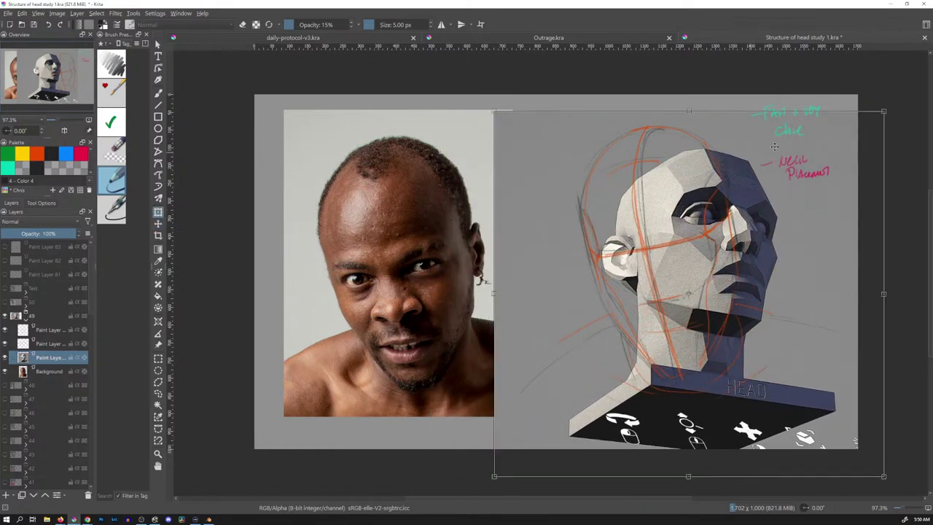
pyautogui.moveTo(883, 112)
pyautogui.mouseDown()
pyautogui.moveTo(807, 182)
pyautogui.moveTo(709, 248)
pyautogui.mouseUp()
pyautogui.moveTo(531, 271); pyautogui.dragTo(215, 100)
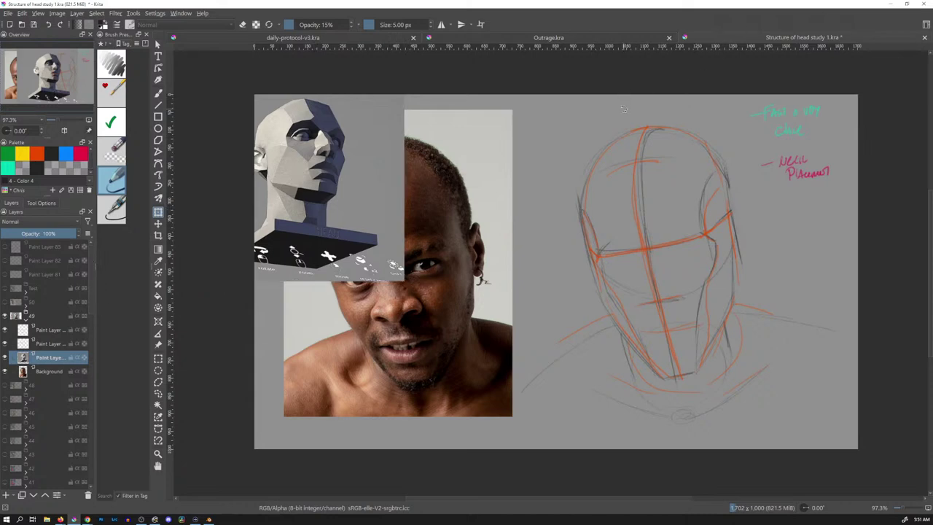
# Apply the transform to the head image and collapse group 49.
pyautogui.press('Return')
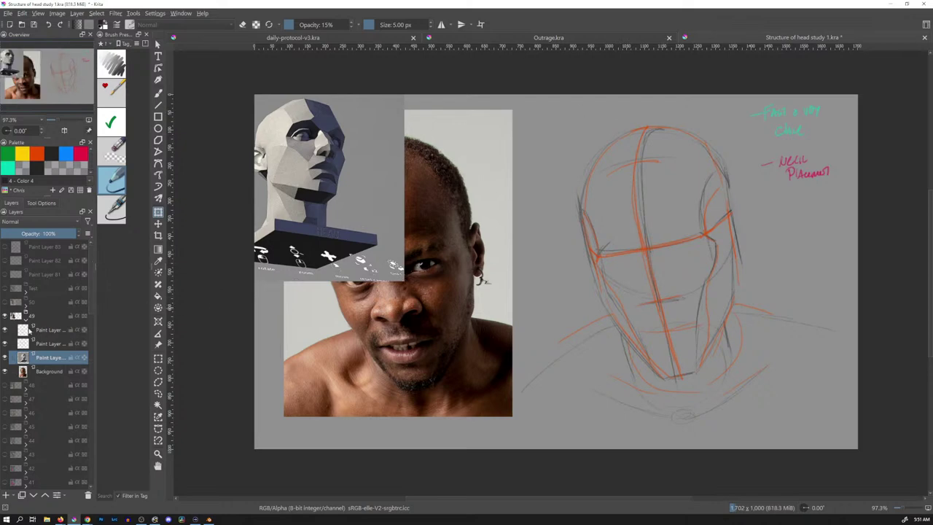
pyautogui.click(25, 319)
pyautogui.scroll(-10, 45, 358)
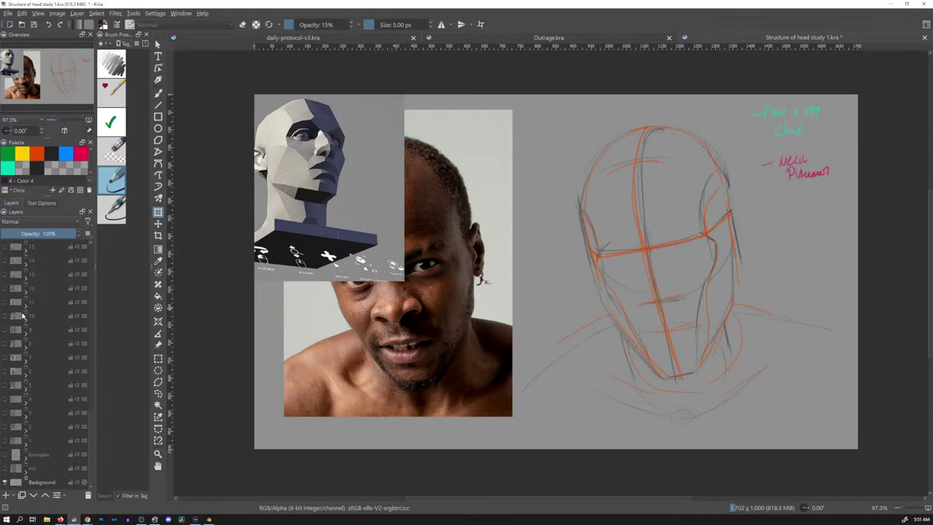
pyautogui.moveTo(41, 421)
pyautogui.scroll(5, 88, 426)
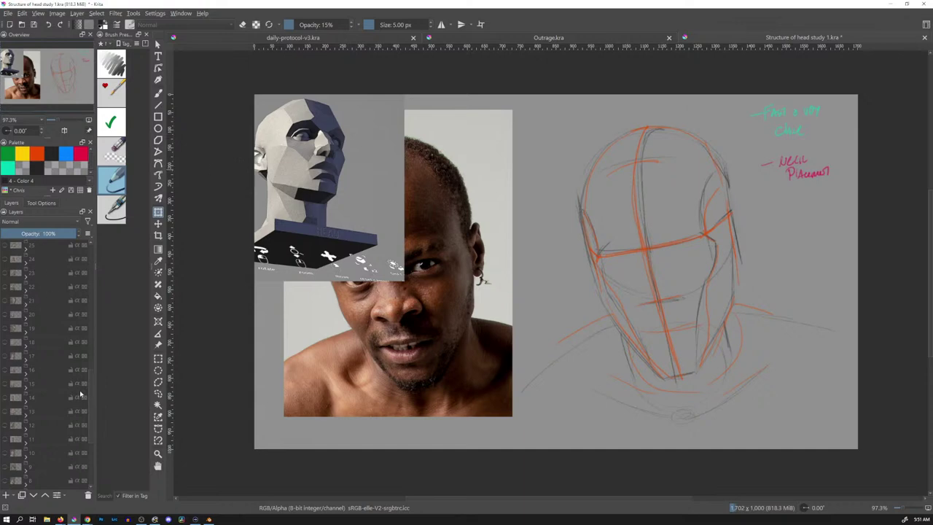
pyautogui.scroll(-3, 92, 394)
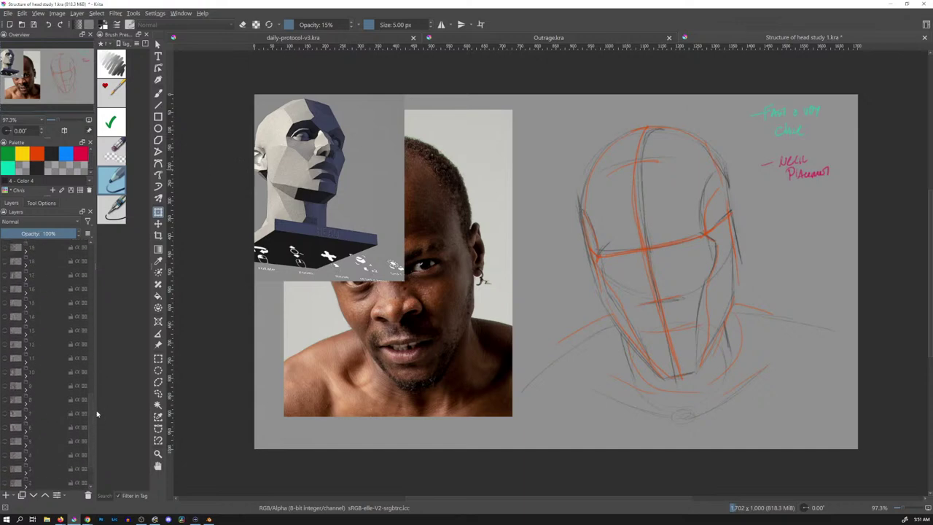
pyautogui.scroll(6, 96, 413)
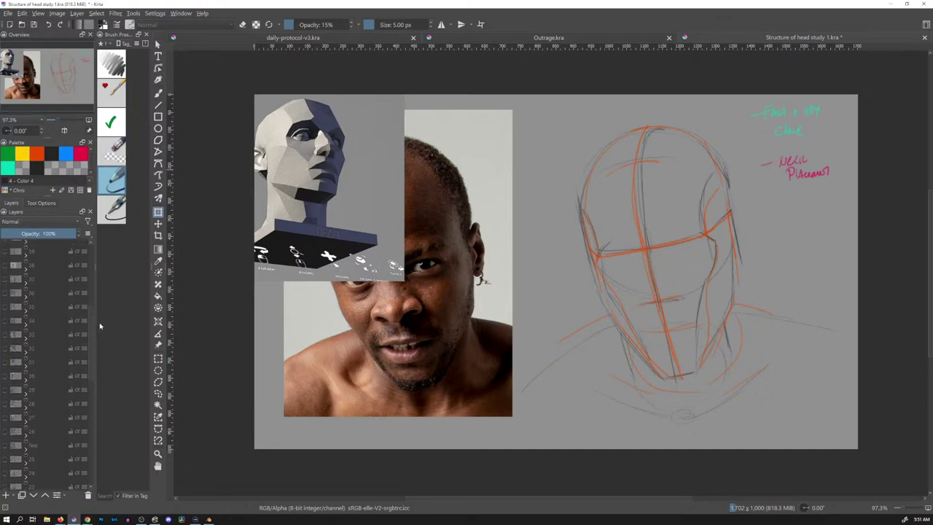
pyautogui.scroll(4, 97, 306)
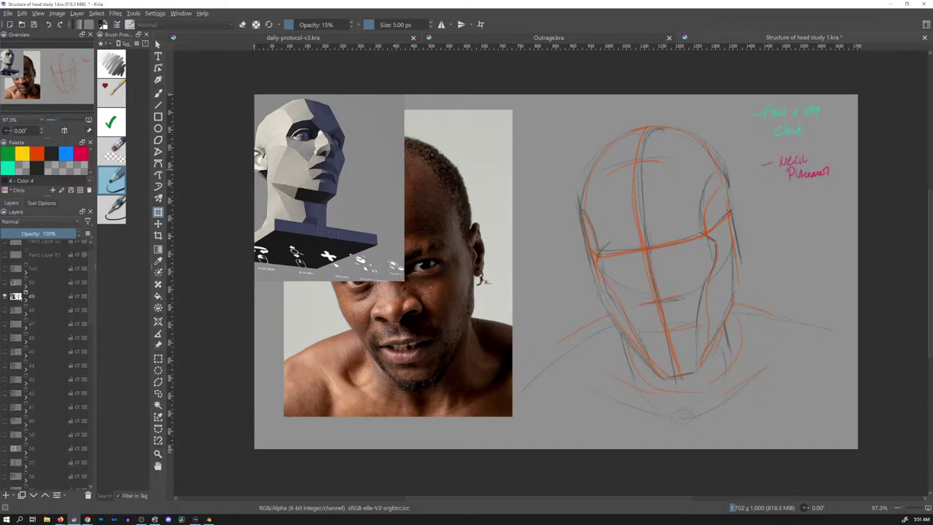
pyautogui.scroll(1, 91, 269)
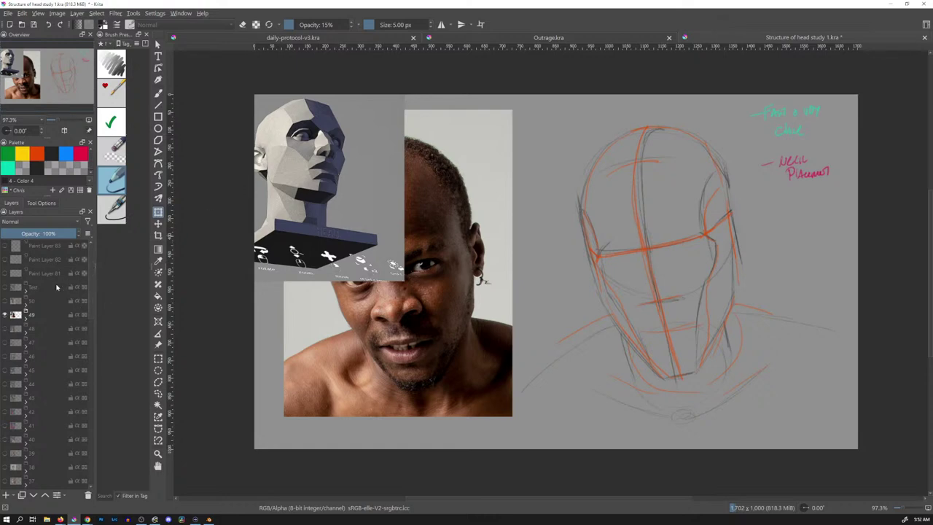
# Delete the 3-D head reference layer and hide group 49.
pyautogui.click(26, 319)
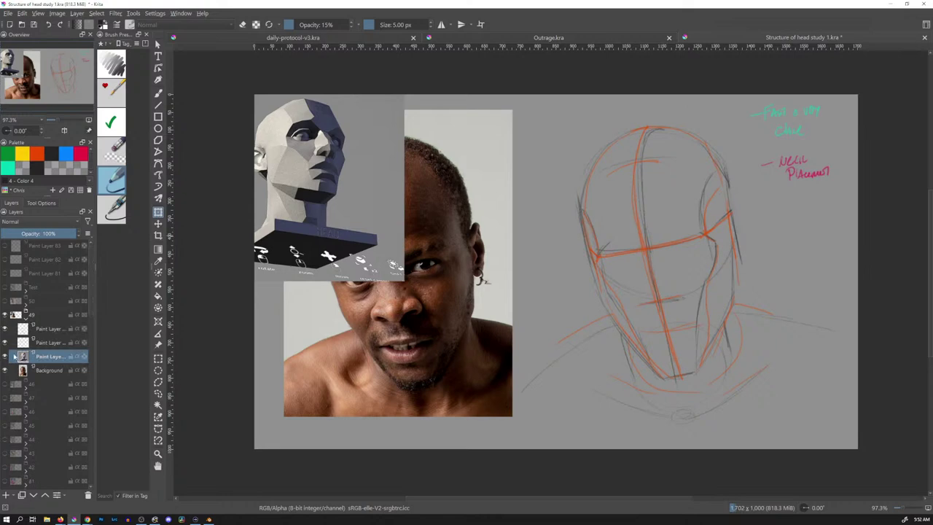
pyautogui.hotkey('shift', 'Delete')
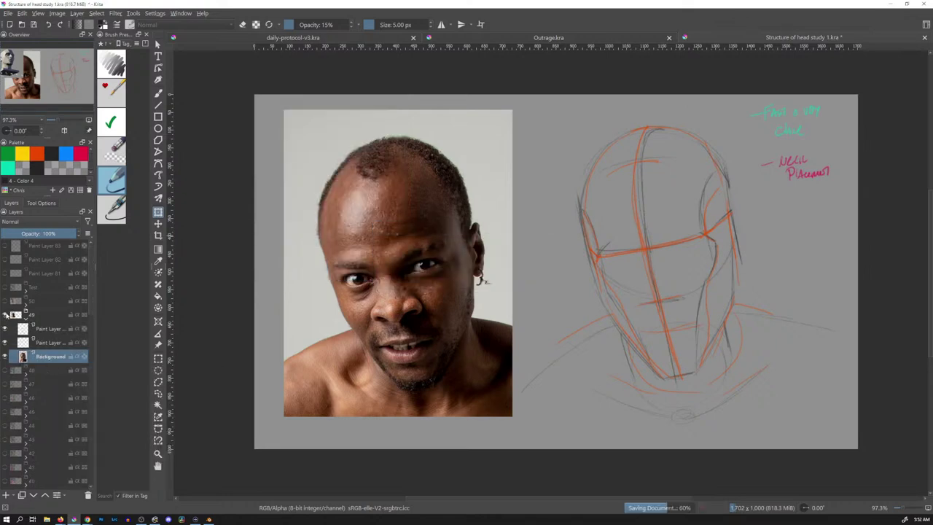
pyautogui.click(7, 315)
pyautogui.click(27, 320)
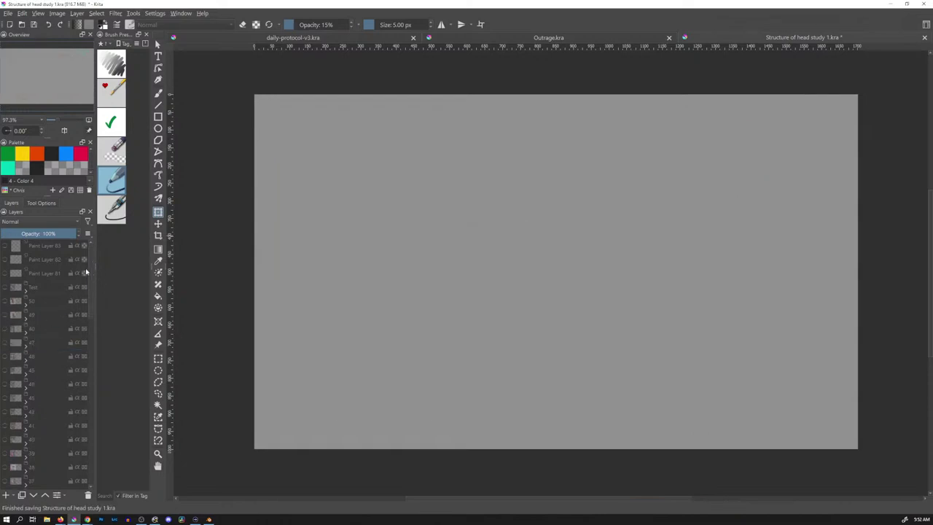
# Show the Test layer, save, and briefly toggle Paint Layer 81 on and off.
pyautogui.click(7, 287)
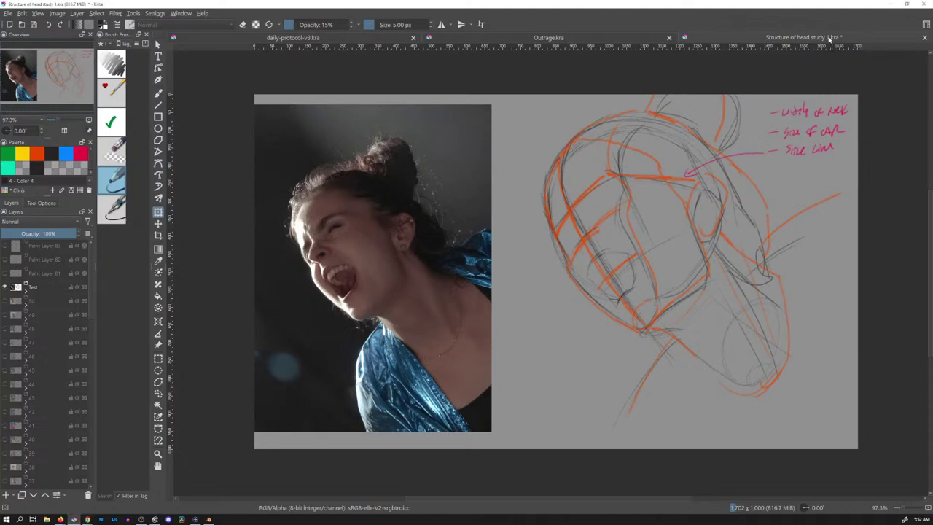
pyautogui.hotkey('ctrl', 's')
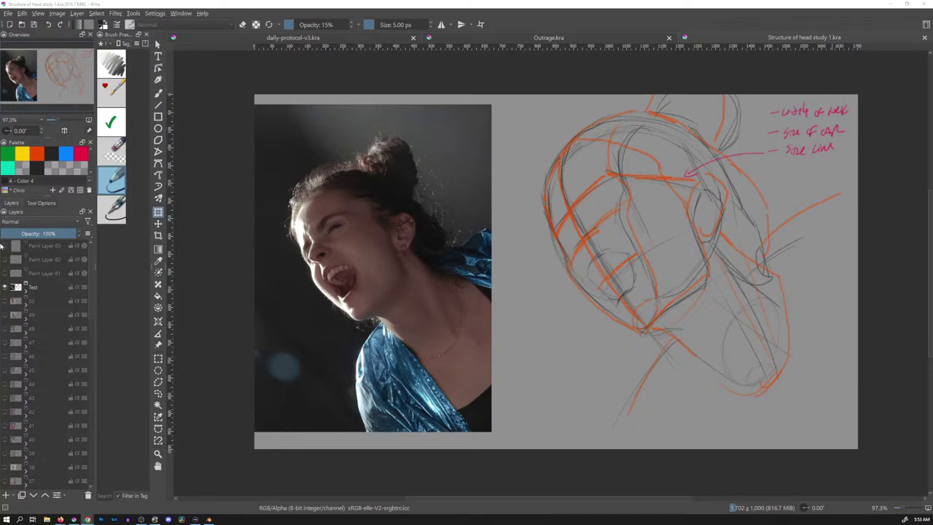
pyautogui.click(6, 273)
pyautogui.click(6, 273)
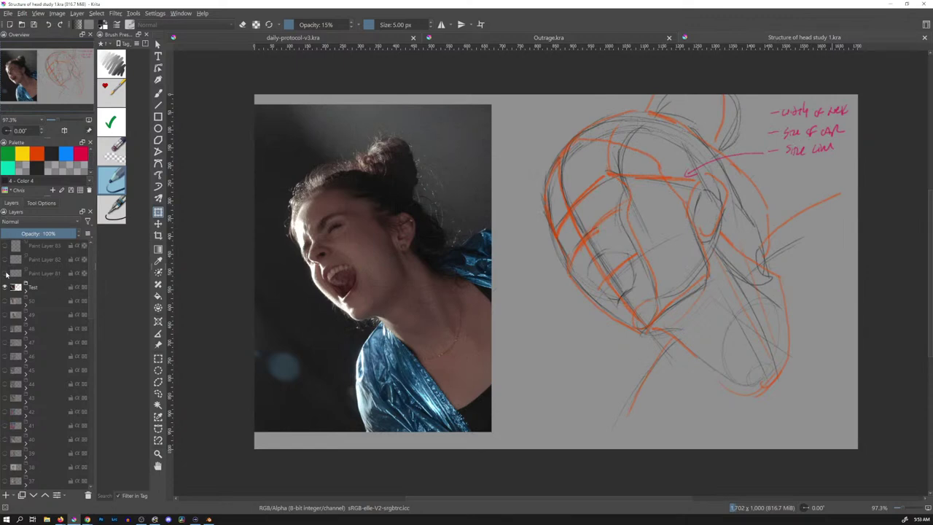
pyautogui.moveTo(5, 272)
# Hide the Test layer, show Paint Layer 83 and make it active with the brush.
pyautogui.click(5, 287)
pyautogui.click(5, 247)
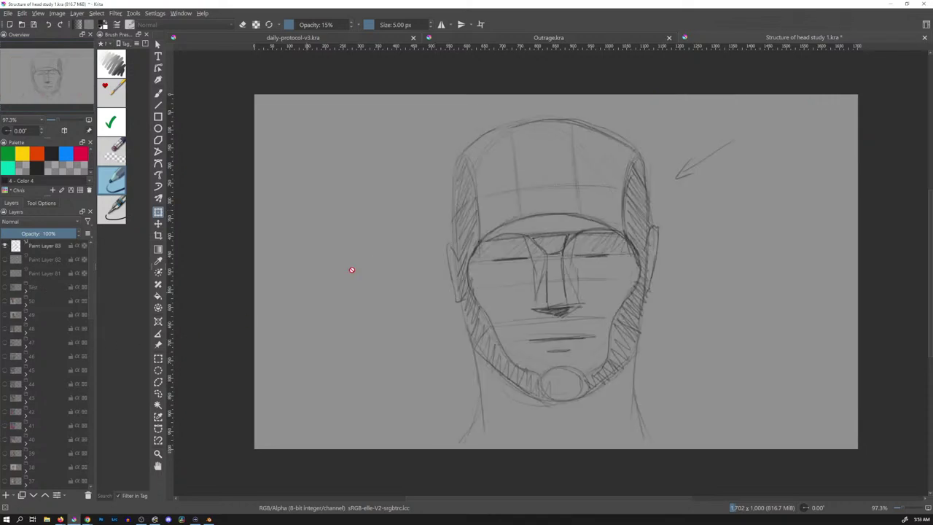
pyautogui.press('b')
pyautogui.click(51, 246)
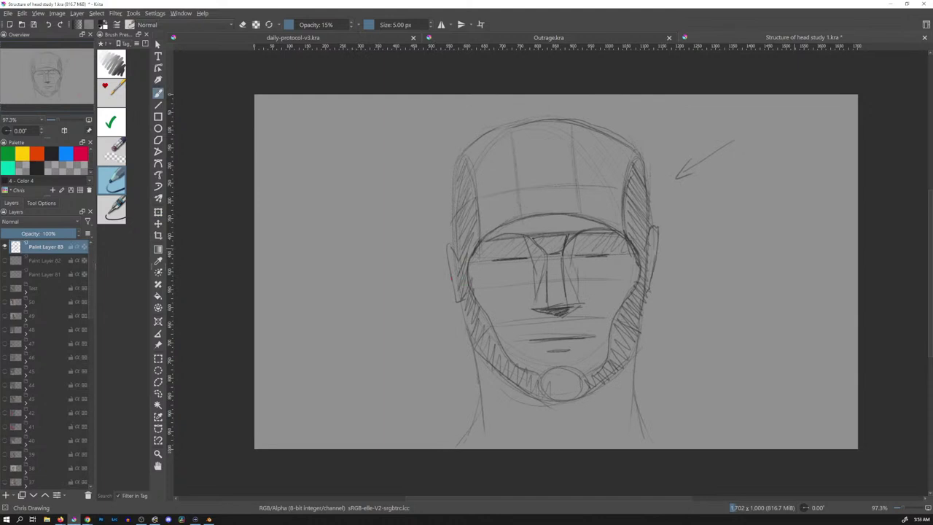
# Draw a ticked line right of the head with a downward arrow, label and small circle.
pyautogui.moveTo(685, 255)
pyautogui.mouseDown()
pyautogui.moveTo(805, 243)
pyautogui.moveTo(807, 265)
pyautogui.moveTo(684, 269)
pyautogui.mouseUp()
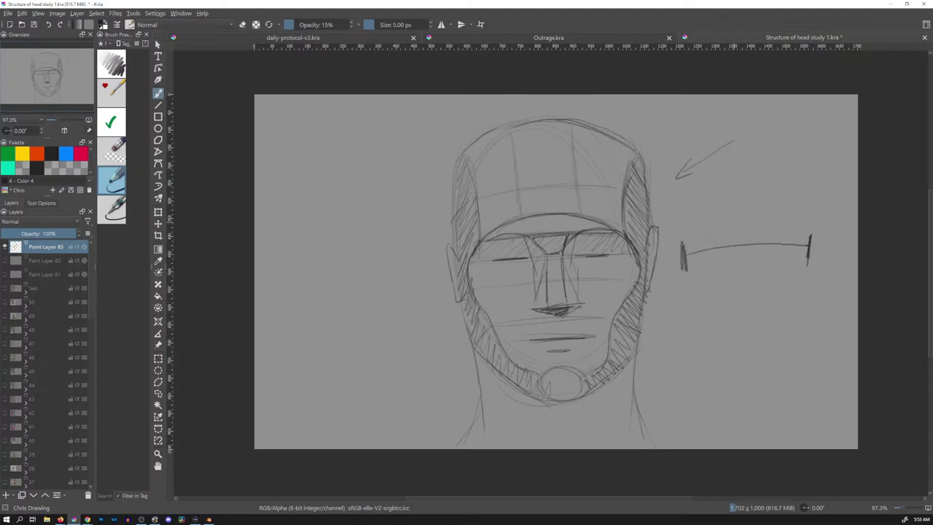
pyautogui.moveTo(812, 187); pyautogui.dragTo(812, 216)
pyautogui.moveTo(808, 211)
pyautogui.mouseDown()
pyautogui.moveTo(812, 223)
pyautogui.moveTo(816, 211)
pyautogui.moveTo(809, 235)
pyautogui.moveTo(835, 233)
pyautogui.mouseUp()
pyautogui.moveTo(674, 232)
pyautogui.mouseDown()
pyautogui.moveTo(683, 239)
pyautogui.moveTo(699, 229)
pyautogui.mouseUp()
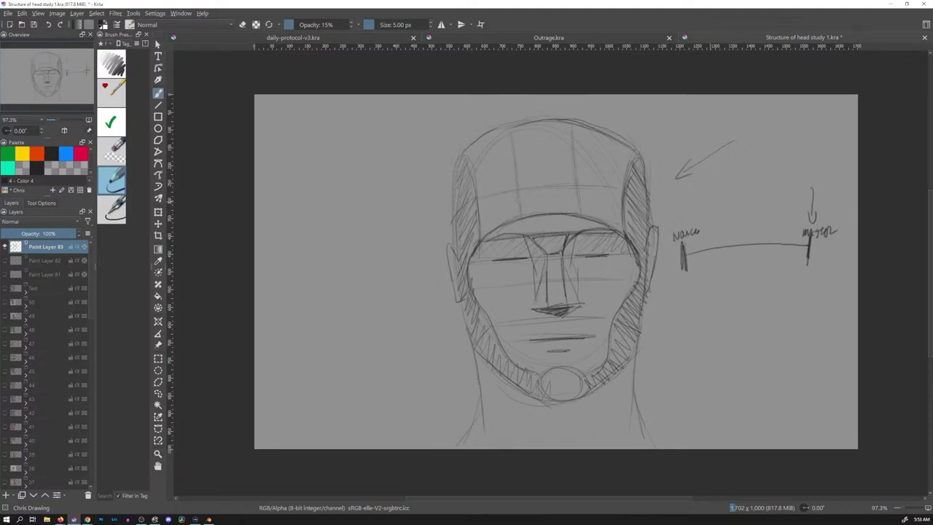
pyautogui.moveTo(717, 244)
pyautogui.mouseDown()
pyautogui.moveTo(713, 250)
pyautogui.moveTo(744, 226)
pyautogui.moveTo(799, 222)
pyautogui.mouseUp()
# Sketch small and large stick figures joined by a dashed line, plus a small head with hair.
pyautogui.moveTo(672, 296); pyautogui.dragTo(667, 337)
pyautogui.moveTo(671, 326); pyautogui.dragTo(675, 336)
pyautogui.moveTo(813, 271)
pyautogui.mouseDown()
pyautogui.moveTo(801, 354)
pyautogui.moveTo(824, 359)
pyautogui.mouseUp()
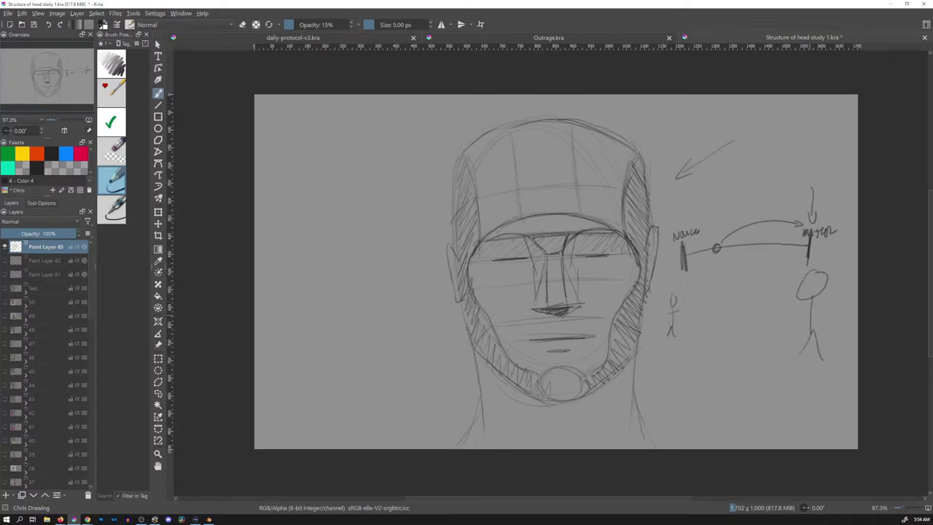
pyautogui.moveTo(811, 317); pyautogui.dragTo(824, 304)
pyautogui.moveTo(688, 310); pyautogui.dragTo(790, 286)
pyautogui.moveTo(790, 287); pyautogui.dragTo(773, 289)
pyautogui.hotkey('ctrl', 'z')
pyautogui.hotkey('ctrl', 'z')
pyautogui.moveTo(697, 322)
pyautogui.mouseDown()
pyautogui.moveTo(775, 315)
pyautogui.moveTo(755, 325)
pyautogui.moveTo(776, 325)
pyautogui.mouseUp()
pyautogui.moveTo(779, 296)
pyautogui.mouseDown()
pyautogui.moveTo(765, 328)
pyautogui.moveTo(794, 294)
pyautogui.moveTo(765, 328)
pyautogui.moveTo(787, 339)
pyautogui.mouseUp()
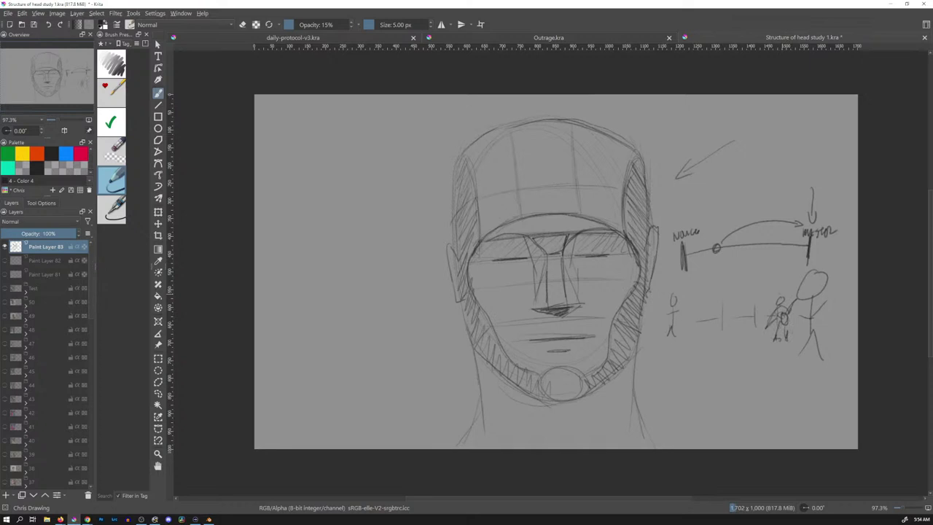
pyautogui.moveTo(782, 287)
pyautogui.mouseDown()
pyautogui.moveTo(768, 297)
pyautogui.moveTo(776, 303)
pyautogui.mouseUp()
# Sketch a cylinder: an ellipse above the top-right arrow with vertical sides.
pyautogui.moveTo(734, 115)
pyautogui.mouseDown()
pyautogui.moveTo(706, 125)
pyautogui.moveTo(758, 114)
pyautogui.mouseUp()
pyautogui.moveTo(726, 124)
pyautogui.mouseDown()
pyautogui.moveTo(775, 118)
pyautogui.moveTo(789, 164)
pyautogui.mouseUp()
pyautogui.moveTo(795, 129); pyautogui.dragTo(801, 160)
pyautogui.moveTo(703, 111)
pyautogui.mouseDown()
pyautogui.moveTo(707, 134)
pyautogui.moveTo(717, 134)
pyautogui.moveTo(711, 180)
pyautogui.mouseUp()
pyautogui.moveTo(724, 146); pyautogui.dragTo(726, 172)
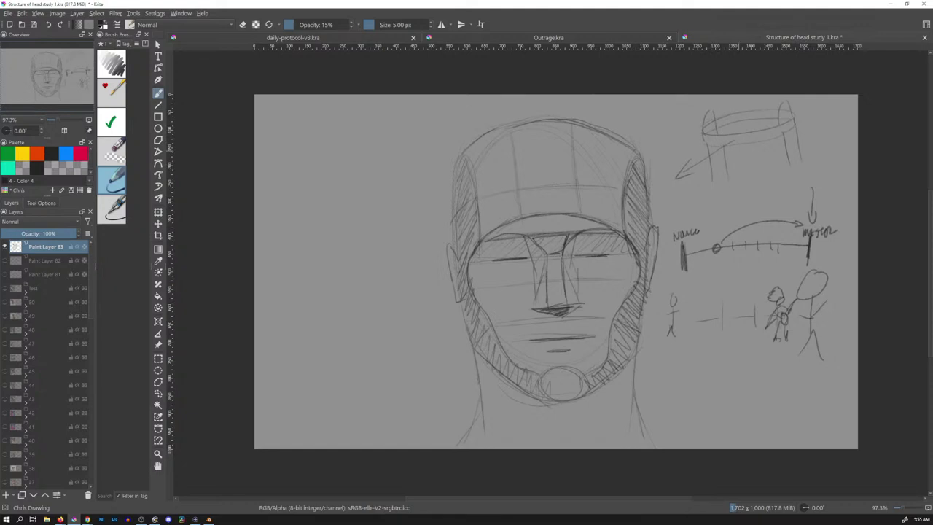
# Undo trial cranium strokes, touch up the cylinder, and write '1-5' at the left.
pyautogui.moveTo(595, 124); pyautogui.dragTo(612, 202)
pyautogui.moveTo(614, 133); pyautogui.dragTo(624, 146)
pyautogui.moveTo(624, 145)
pyautogui.mouseDown()
pyautogui.moveTo(640, 150)
pyautogui.moveTo(637, 166)
pyautogui.mouseUp()
pyautogui.hotkey('ctrl', 'z')
pyautogui.hotkey('ctrl', 'z')
pyautogui.hotkey('ctrl', 'z')
pyautogui.hotkey('ctrl', 'z')
pyautogui.hotkey('ctrl', 'z')
pyautogui.moveTo(726, 151); pyautogui.dragTo(724, 172)
pyautogui.moveTo(276, 164)
pyautogui.mouseDown()
pyautogui.moveTo(274, 179)
pyautogui.moveTo(287, 169)
pyautogui.mouseUp()
pyautogui.moveTo(290, 163); pyautogui.dragTo(290, 175)
# Write the numbered list lines under '1-5', underline 'play', and save.
pyautogui.hotkey('ctrl', 'z')
pyautogui.hotkey('ctrl', 'z')
pyautogui.moveTo(321, 156)
pyautogui.mouseDown()
pyautogui.moveTo(364, 123)
pyautogui.moveTo(398, 113)
pyautogui.mouseUp()
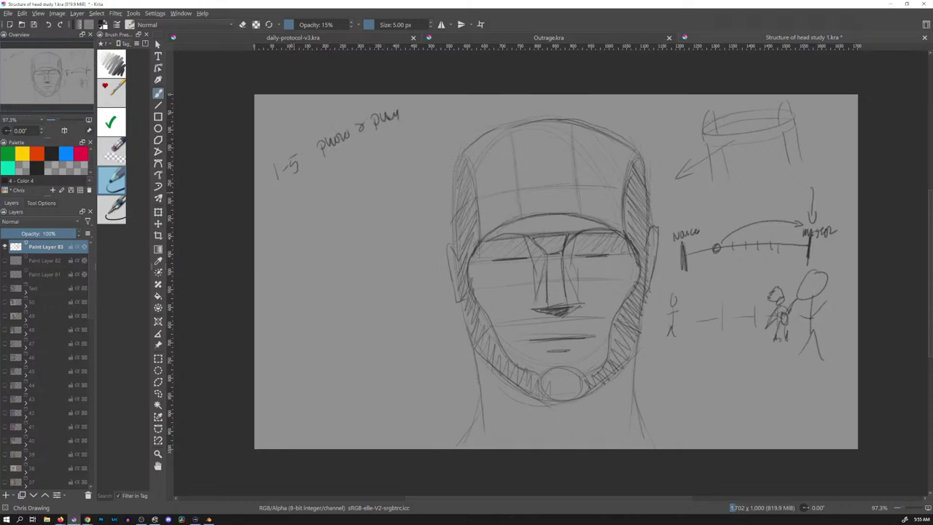
pyautogui.moveTo(289, 195)
pyautogui.mouseDown()
pyautogui.moveTo(299, 203)
pyautogui.moveTo(353, 162)
pyautogui.mouseUp()
pyautogui.moveTo(302, 230)
pyautogui.mouseDown()
pyautogui.moveTo(306, 240)
pyautogui.moveTo(358, 200)
pyautogui.moveTo(355, 212)
pyautogui.mouseUp()
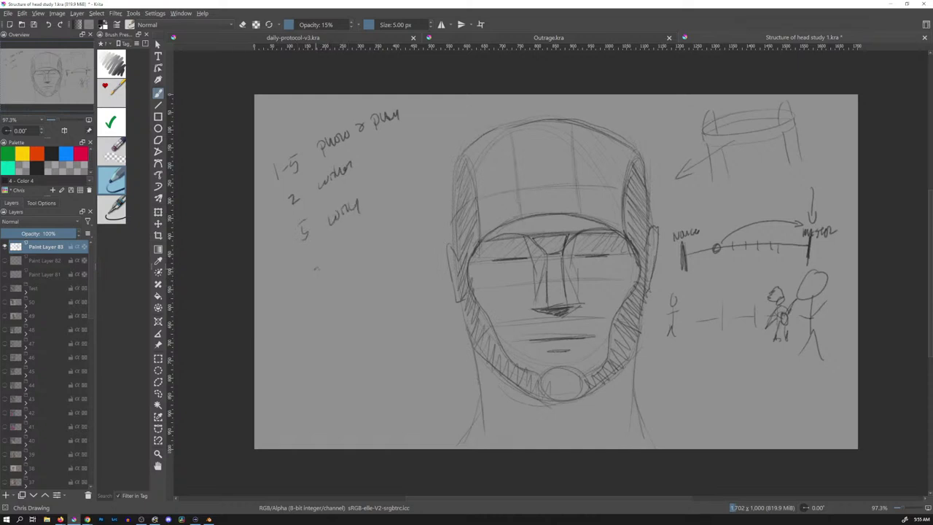
pyautogui.moveTo(316, 267)
pyautogui.mouseDown()
pyautogui.moveTo(318, 280)
pyautogui.moveTo(376, 238)
pyautogui.mouseUp()
pyautogui.moveTo(328, 306)
pyautogui.mouseDown()
pyautogui.moveTo(373, 308)
pyautogui.moveTo(380, 277)
pyautogui.mouseUp()
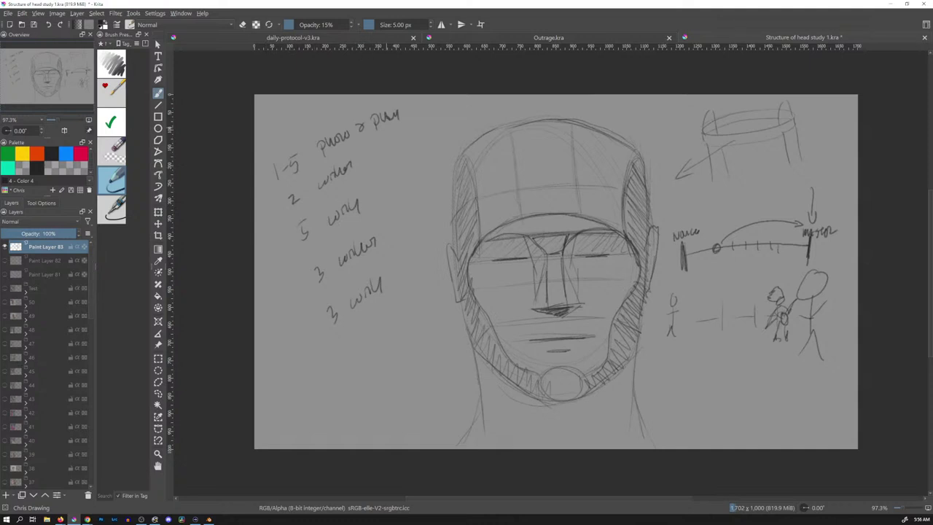
pyautogui.moveTo(406, 119); pyautogui.dragTo(328, 158)
pyautogui.hotkey('ctrl', 's')
# Draw a diagonal divider below the list and write 'My Shorthand', double underlined.
pyautogui.moveTo(277, 378); pyautogui.dragTo(422, 293)
pyautogui.moveTo(306, 410)
pyautogui.mouseDown()
pyautogui.moveTo(322, 383)
pyautogui.moveTo(342, 411)
pyautogui.mouseUp()
pyautogui.moveTo(358, 363)
pyautogui.mouseDown()
pyautogui.moveTo(350, 386)
pyautogui.moveTo(372, 377)
pyautogui.moveTo(415, 316)
pyautogui.mouseUp()
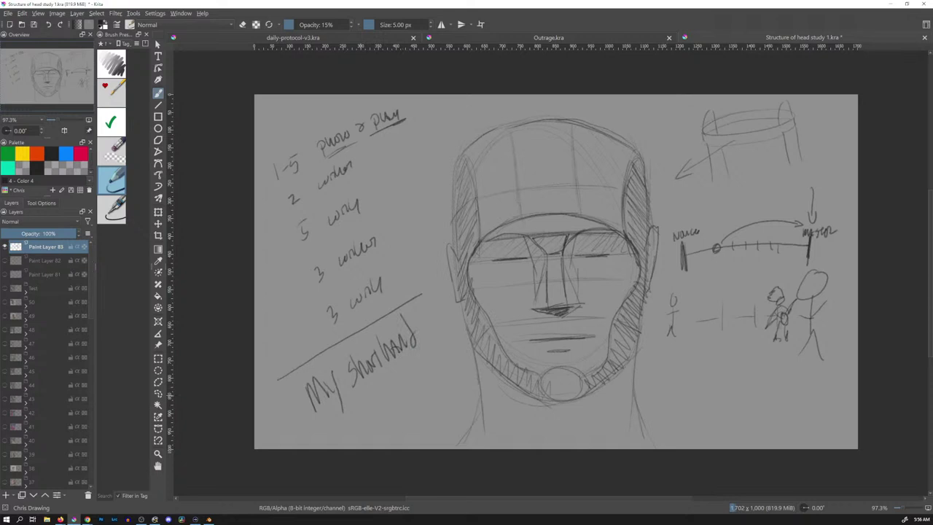
pyautogui.moveTo(322, 425); pyautogui.dragTo(427, 347)
pyautogui.moveTo(346, 414); pyautogui.dragTo(442, 351)
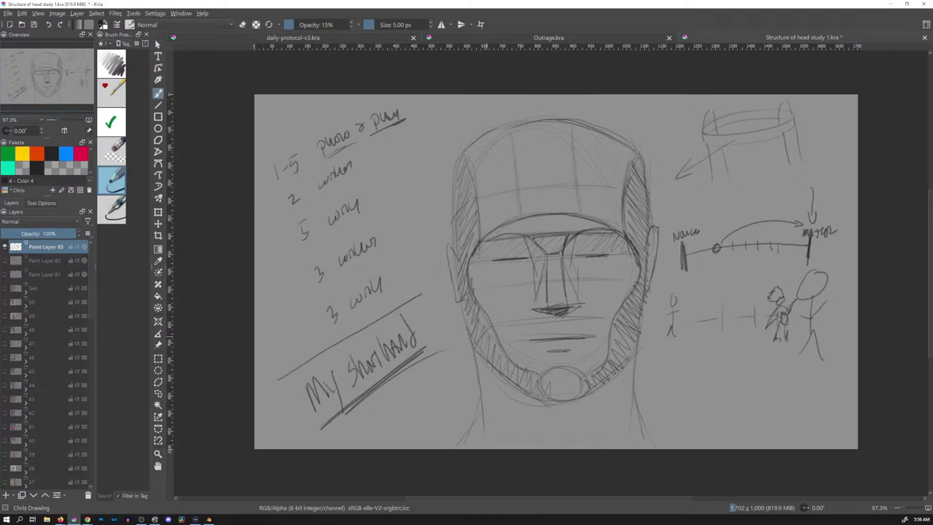
# Add and delete a paint layer, then draw a faint stroke inside the cylinder.
pyautogui.press('Insert')
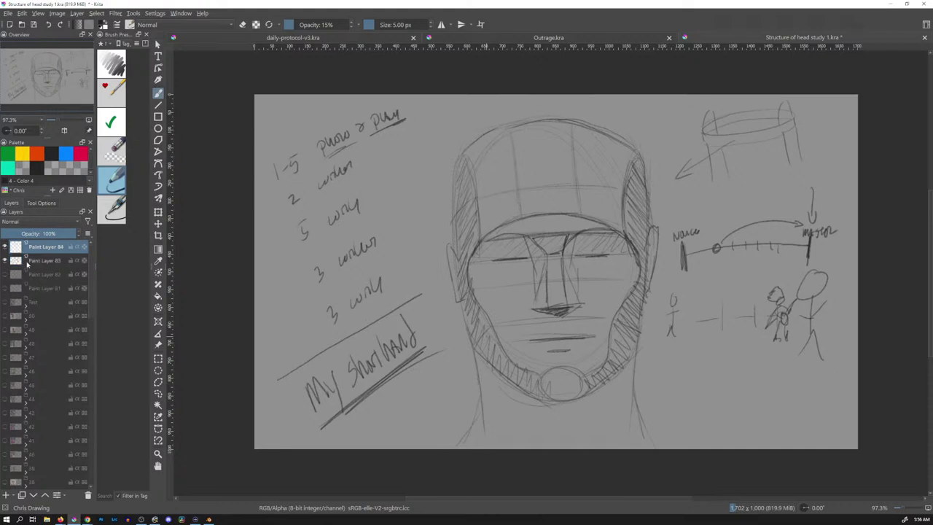
pyautogui.hotkey('shift', 'Delete')
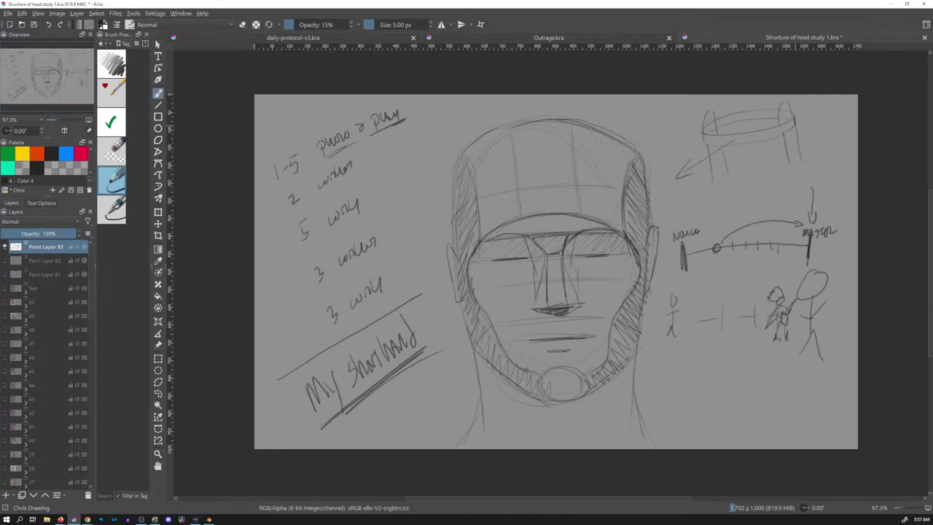
pyautogui.moveTo(708, 148); pyautogui.dragTo(750, 145)
# Darken the cranium arc, cap edges and top outline of the head, hatching its left side.
pyautogui.moveTo(606, 170)
pyautogui.mouseDown()
pyautogui.moveTo(620, 161)
pyautogui.moveTo(645, 200)
pyautogui.mouseUp()
pyautogui.moveTo(474, 178); pyautogui.dragTo(460, 203)
pyautogui.moveTo(465, 190); pyautogui.dragTo(456, 220)
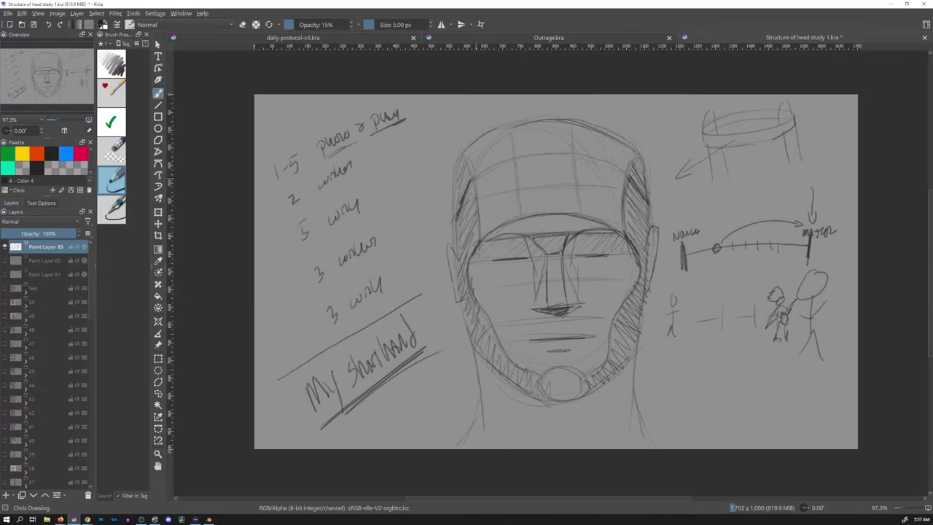
pyautogui.moveTo(484, 170)
pyautogui.mouseDown()
pyautogui.moveTo(612, 152)
pyautogui.moveTo(631, 170)
pyautogui.mouseUp()
pyautogui.moveTo(624, 155); pyautogui.dragTo(482, 166)
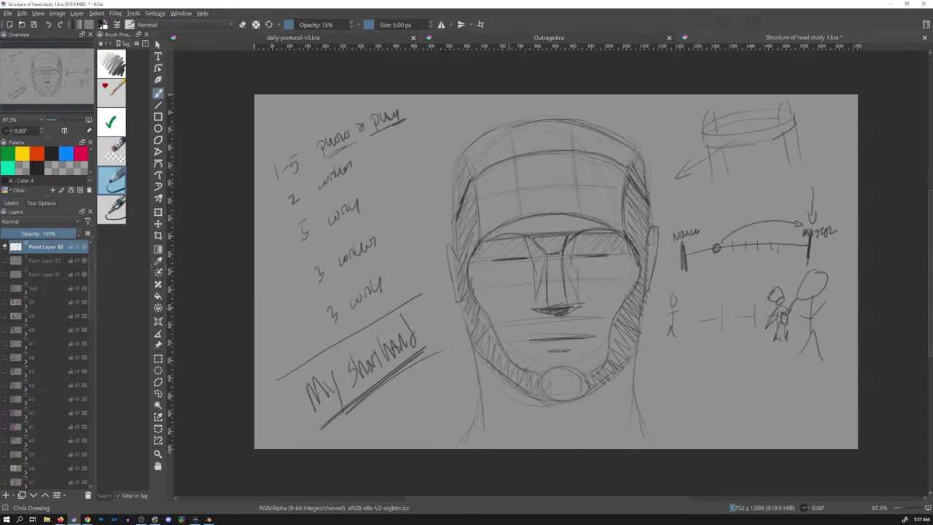
pyautogui.moveTo(462, 156)
pyautogui.mouseDown()
pyautogui.moveTo(452, 197)
pyautogui.moveTo(463, 159)
pyautogui.mouseUp()
pyautogui.moveTo(616, 138); pyautogui.dragTo(496, 116)
pyautogui.moveTo(635, 152)
pyautogui.mouseDown()
pyautogui.moveTo(600, 127)
pyautogui.moveTo(463, 150)
pyautogui.mouseUp()
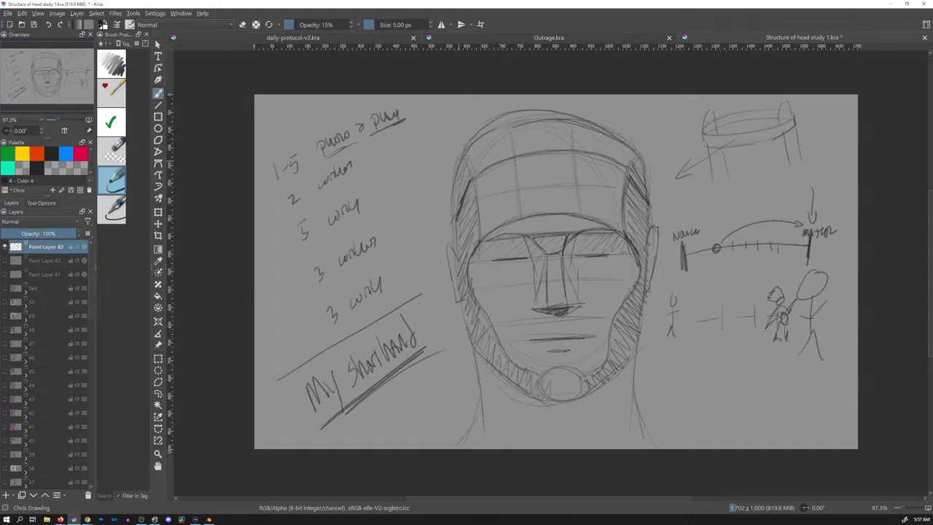
pyautogui.moveTo(521, 120); pyautogui.dragTo(504, 124)
pyautogui.moveTo(630, 147)
pyautogui.mouseDown()
pyautogui.moveTo(537, 114)
pyautogui.moveTo(570, 115)
pyautogui.moveTo(485, 131)
pyautogui.mouseUp()
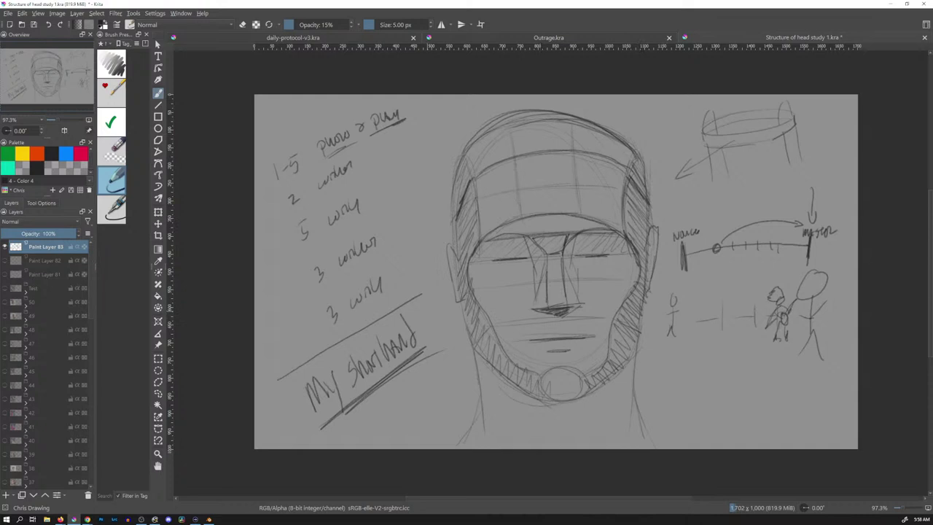
# Draw a box around 'My Shorthand'.
pyautogui.moveTo(421, 294)
pyautogui.mouseDown()
pyautogui.moveTo(440, 354)
pyautogui.moveTo(398, 373)
pyautogui.mouseUp()
pyautogui.moveTo(281, 370)
pyautogui.mouseDown()
pyautogui.moveTo(315, 431)
pyautogui.moveTo(282, 370)
pyautogui.moveTo(406, 309)
pyautogui.mouseUp()
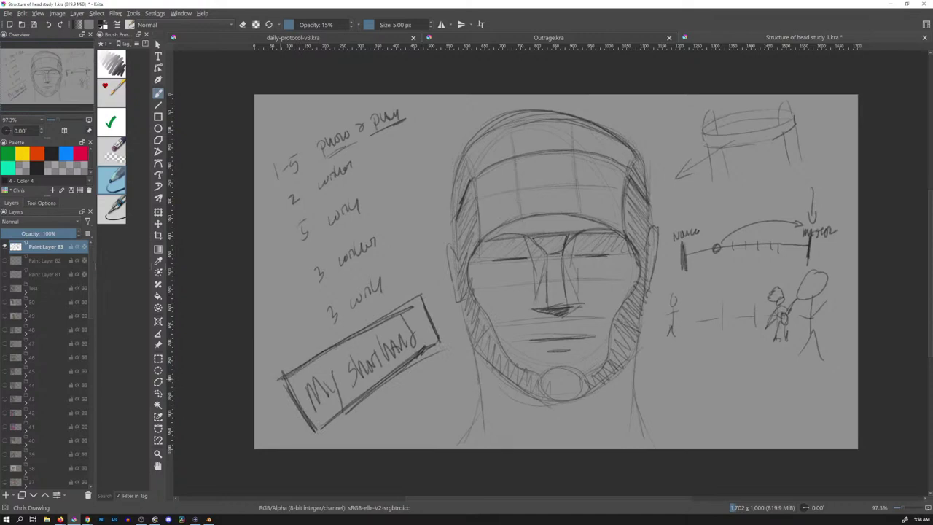
pyautogui.moveTo(339, 350)
pyautogui.mouseDown()
pyautogui.moveTo(419, 299)
pyautogui.moveTo(440, 359)
pyautogui.moveTo(315, 434)
pyautogui.moveTo(285, 376)
pyautogui.mouseUp()
pyautogui.moveTo(292, 375)
pyautogui.mouseDown()
pyautogui.moveTo(411, 296)
pyautogui.moveTo(442, 359)
pyautogui.mouseUp()
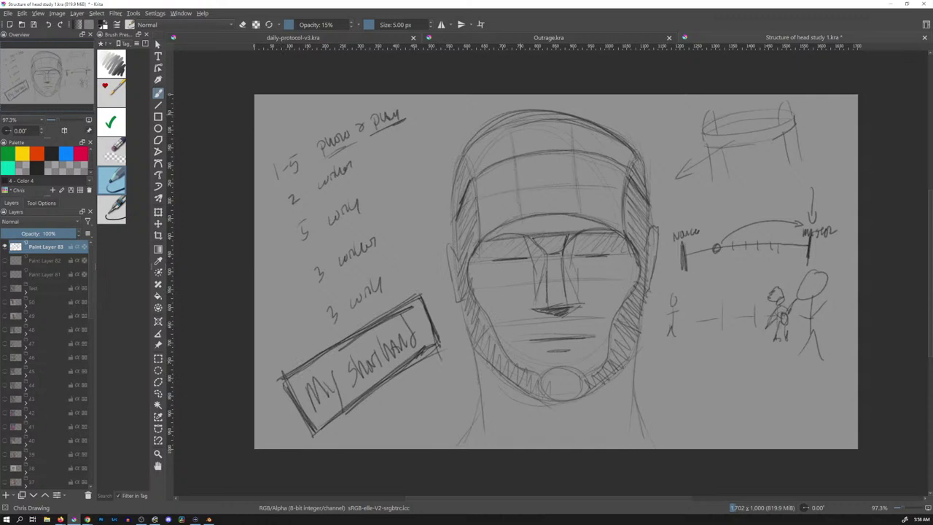
# Retrace the crown outline, erase excess strokes, return to the pen brush, and save.
pyautogui.moveTo(635, 146); pyautogui.dragTo(519, 111)
pyautogui.moveTo(634, 146)
pyautogui.mouseDown()
pyautogui.moveTo(564, 111)
pyautogui.moveTo(585, 117)
pyautogui.moveTo(493, 128)
pyautogui.moveTo(602, 127)
pyautogui.mouseUp()
pyautogui.moveTo(560, 111); pyautogui.dragTo(513, 117)
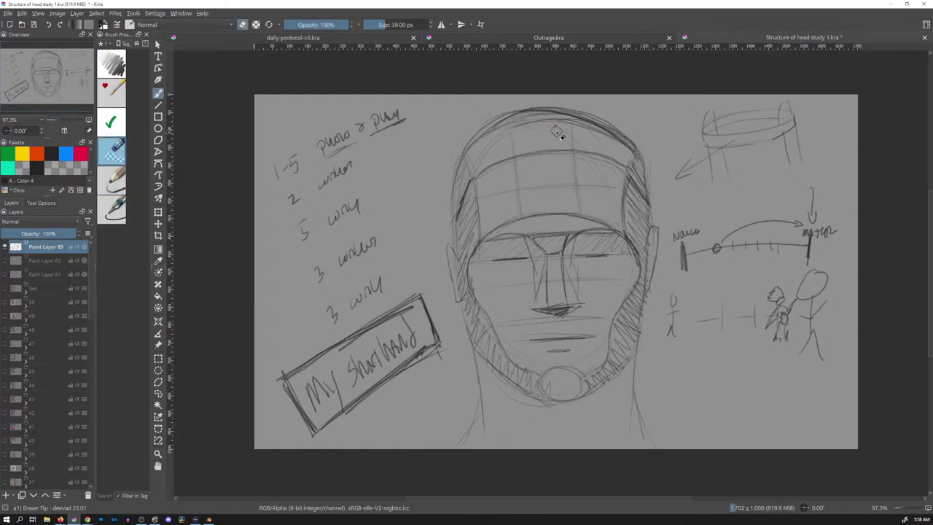
pyautogui.moveTo(552, 122)
pyautogui.mouseDown()
pyautogui.moveTo(620, 149)
pyautogui.moveTo(563, 121)
pyautogui.moveTo(506, 131)
pyautogui.moveTo(554, 120)
pyautogui.mouseUp()
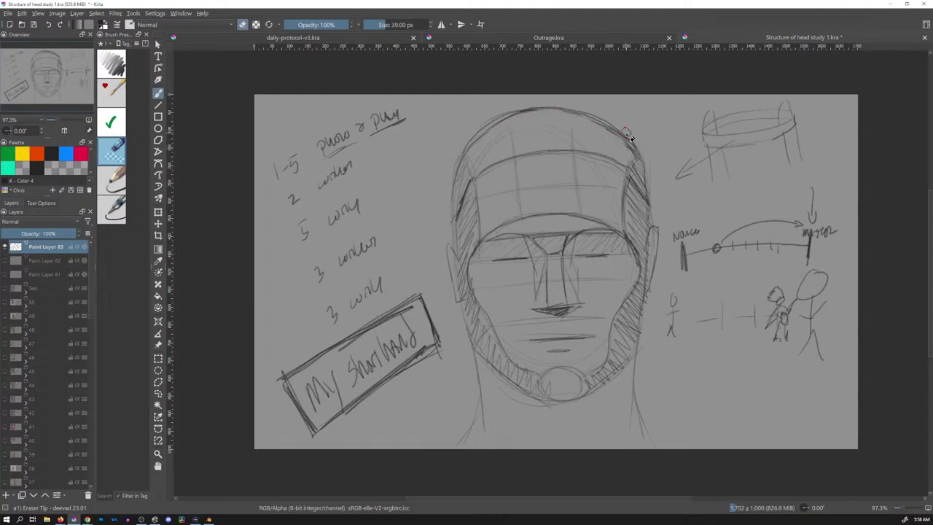
pyautogui.click(119, 184)
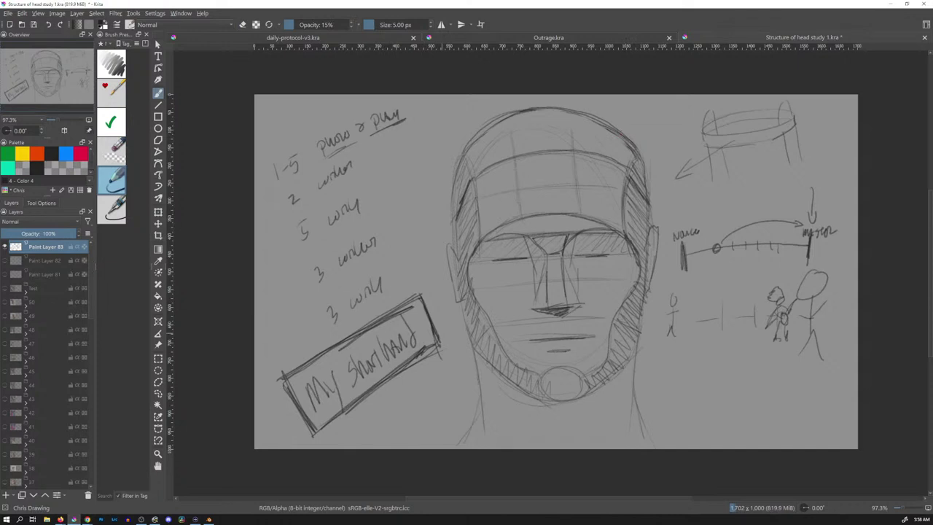
pyautogui.hotkey('ctrl', 's')
pyautogui.click(590, 35)
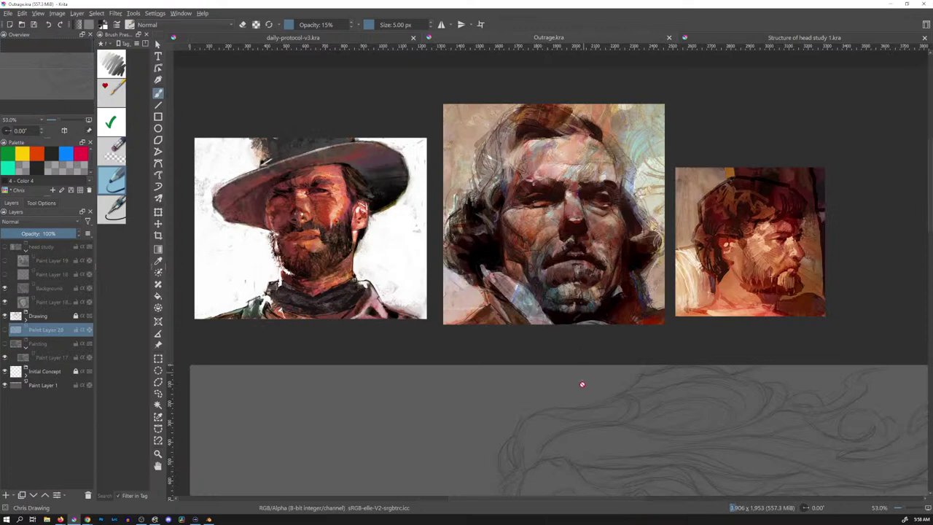
pyautogui.moveTo(588, 411); pyautogui.dragTo(562, 112)
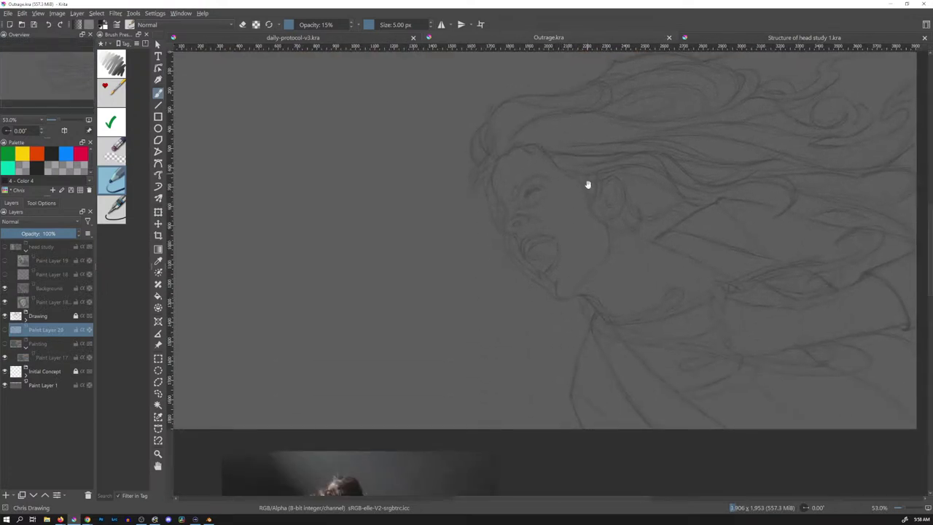
pyautogui.moveTo(585, 183); pyautogui.dragTo(587, 211)
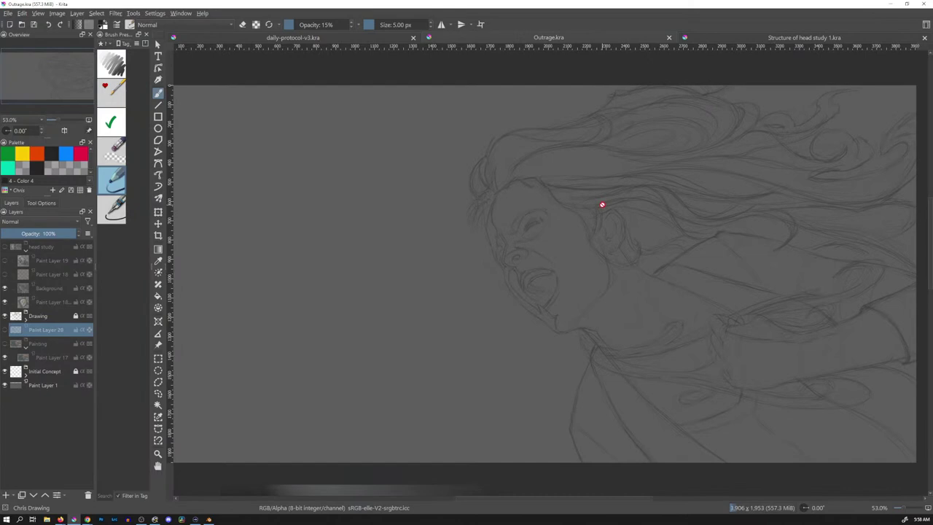
pyautogui.click(769, 38)
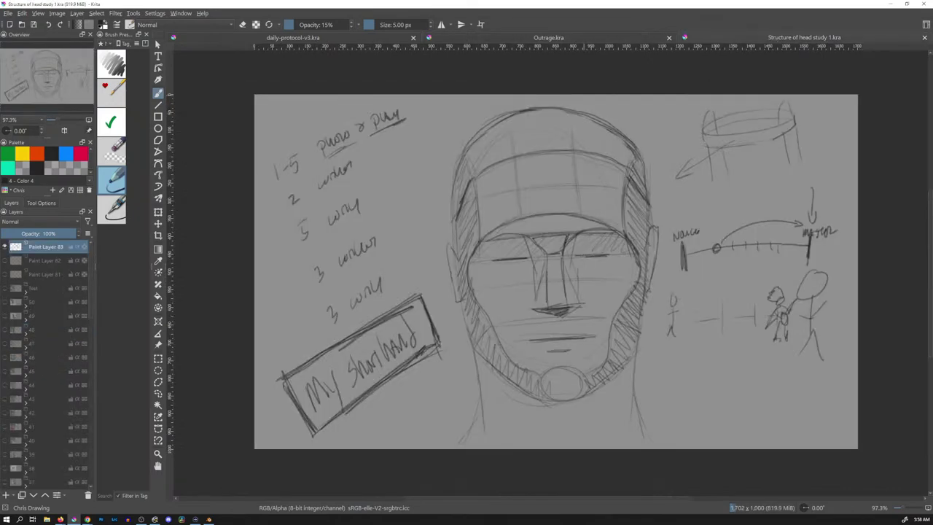
# Select the Text group, show the reference photo, and hide the front-view head sketch.
pyautogui.moveTo(91, 288); pyautogui.dragTo(91, 381)
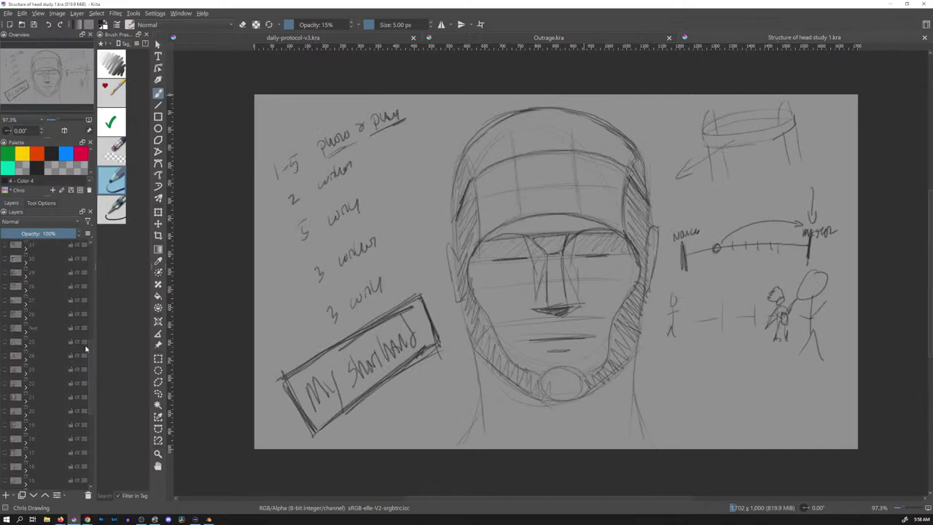
pyautogui.click(38, 329)
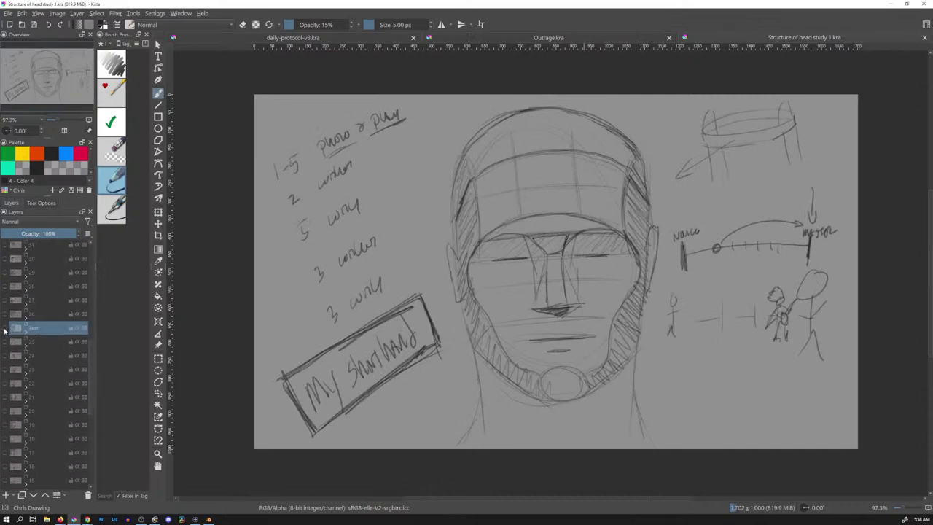
pyautogui.click(5, 330)
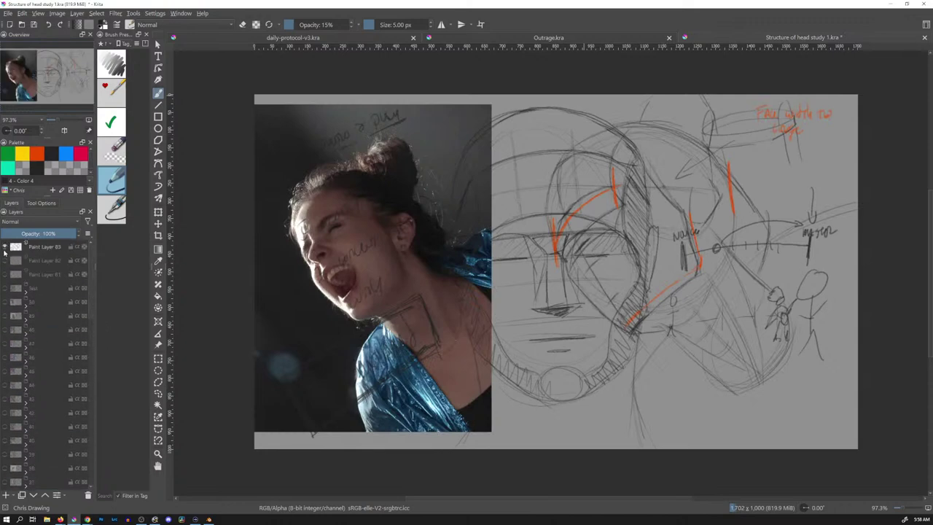
pyautogui.click(5, 248)
pyautogui.scroll(-5, 92, 335)
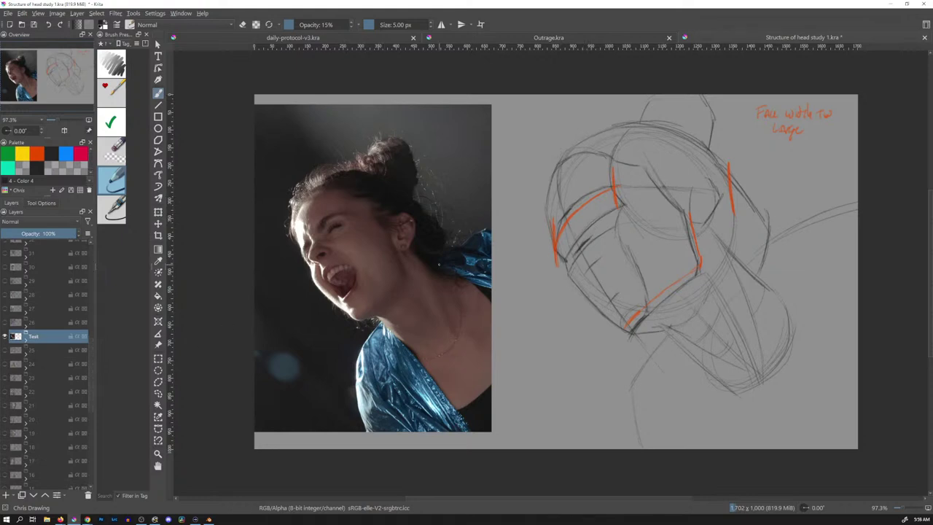
# Toggle the reference photo group off and on to compare, leaving it visible.
pyautogui.click(7, 335)
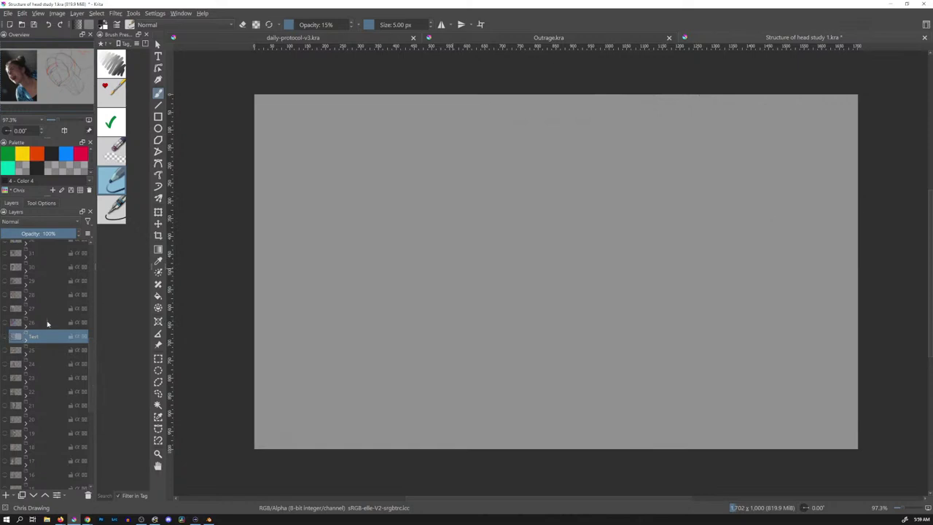
pyautogui.scroll(8, 90, 374)
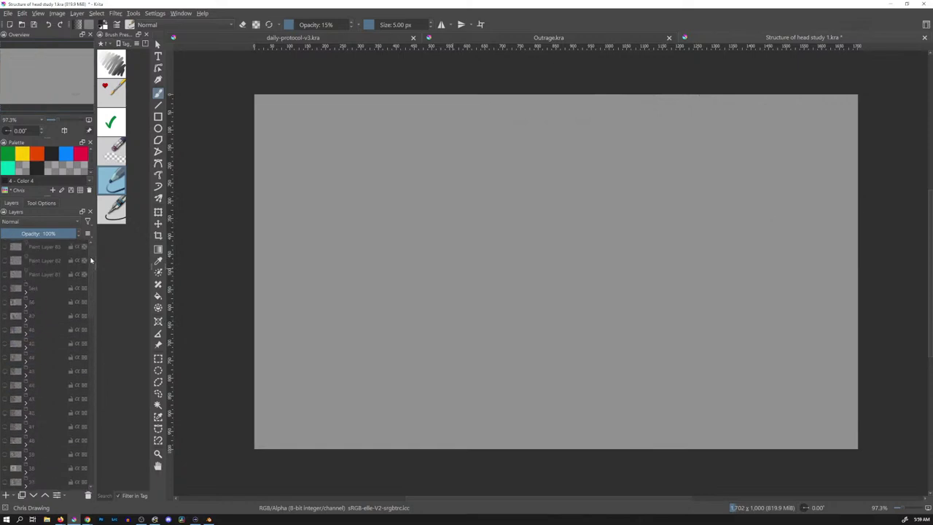
pyautogui.click(5, 288)
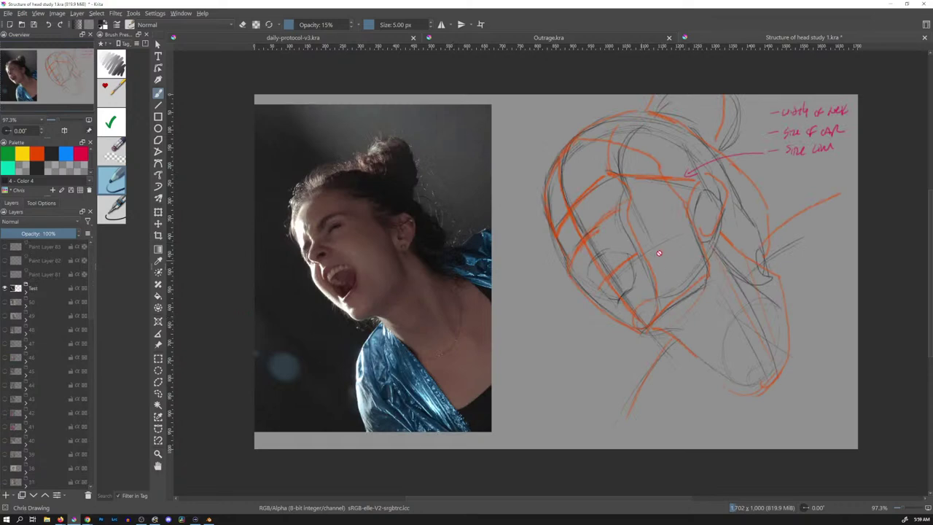
pyautogui.click(4, 288)
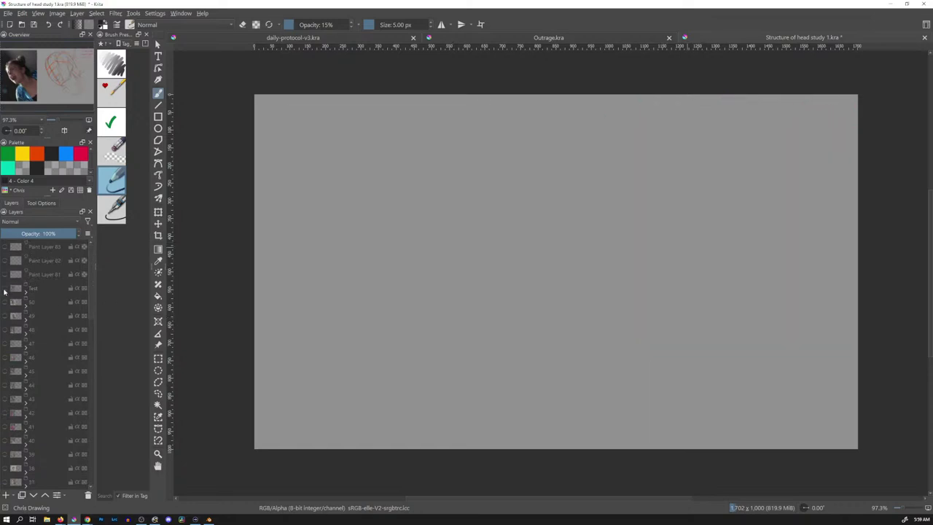
pyautogui.click(4, 288)
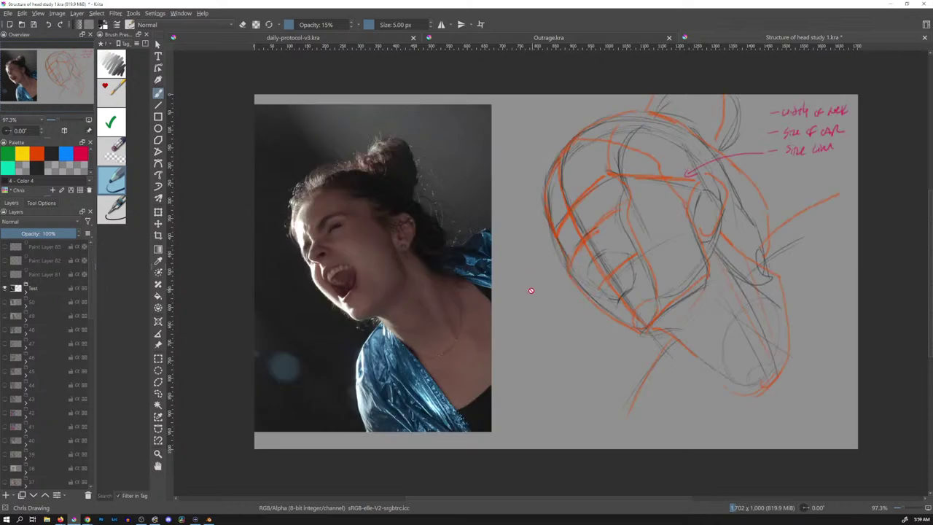
# Expand the group, select its lower paint layer, and switch the colour to orange.
pyautogui.click(26, 293)
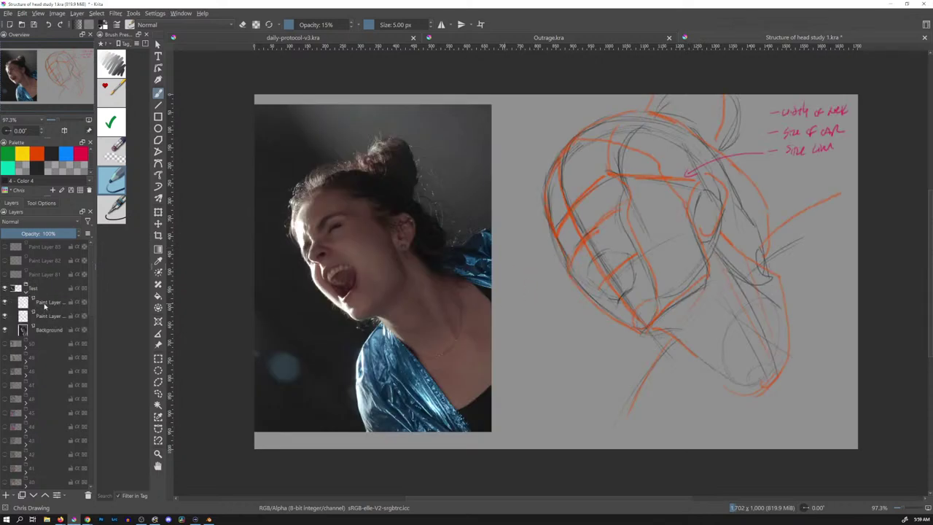
pyautogui.click(45, 316)
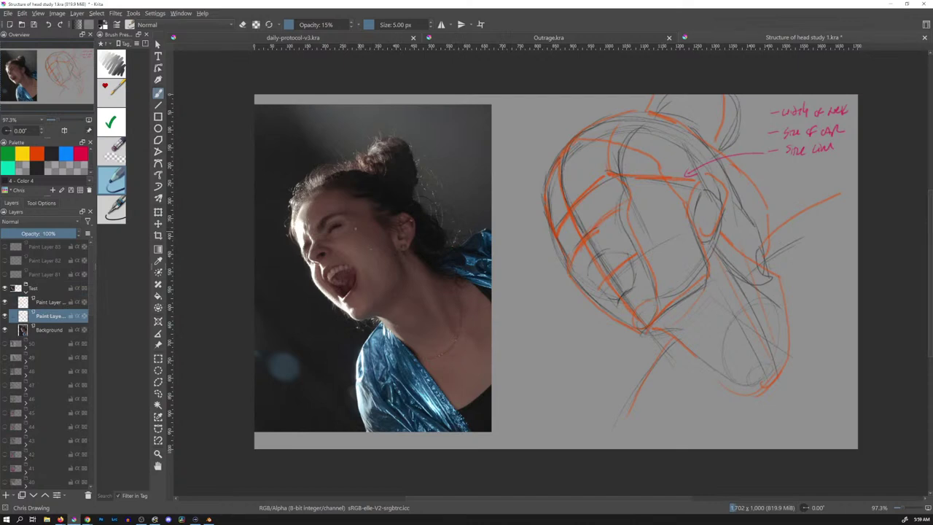
pyautogui.click(40, 157)
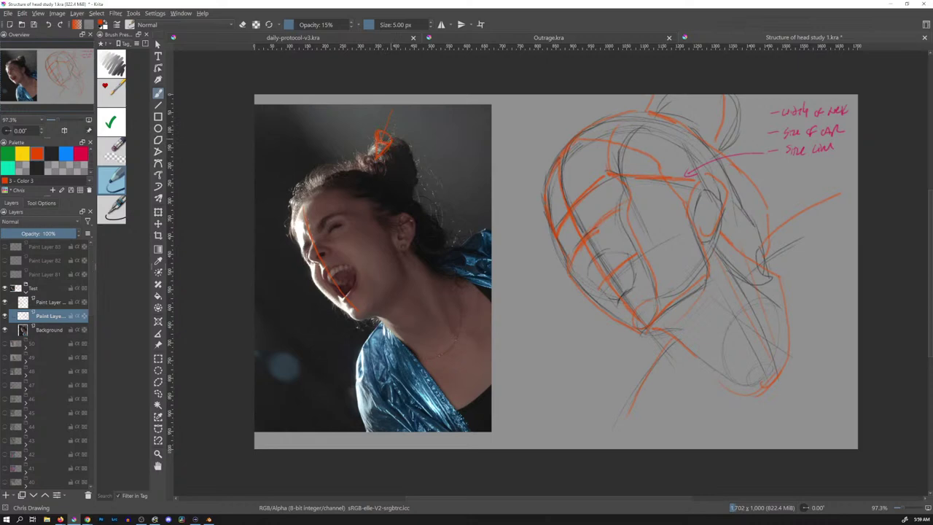
# Zoom in and sketch trial orange marks on the photo's forehead and cheek.
pyautogui.scroll(5, 394, 191)
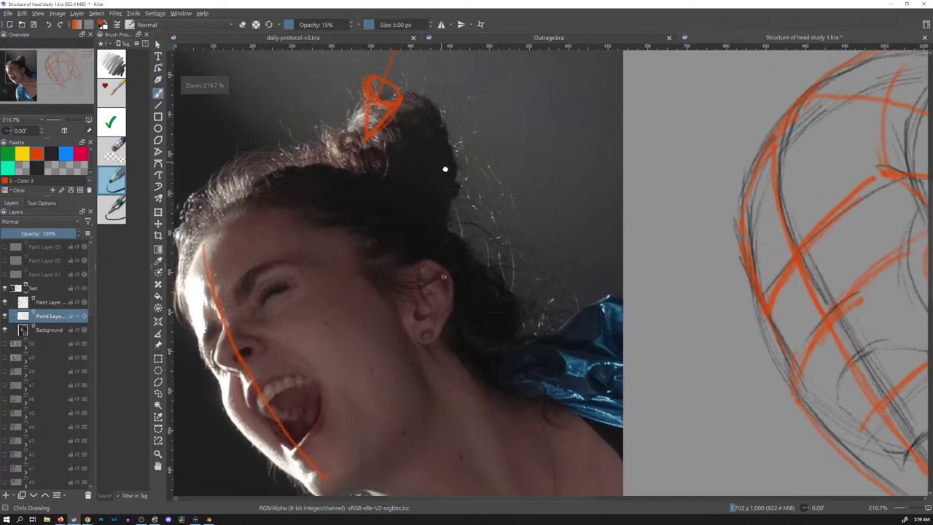
pyautogui.scroll(-1, 524, 153)
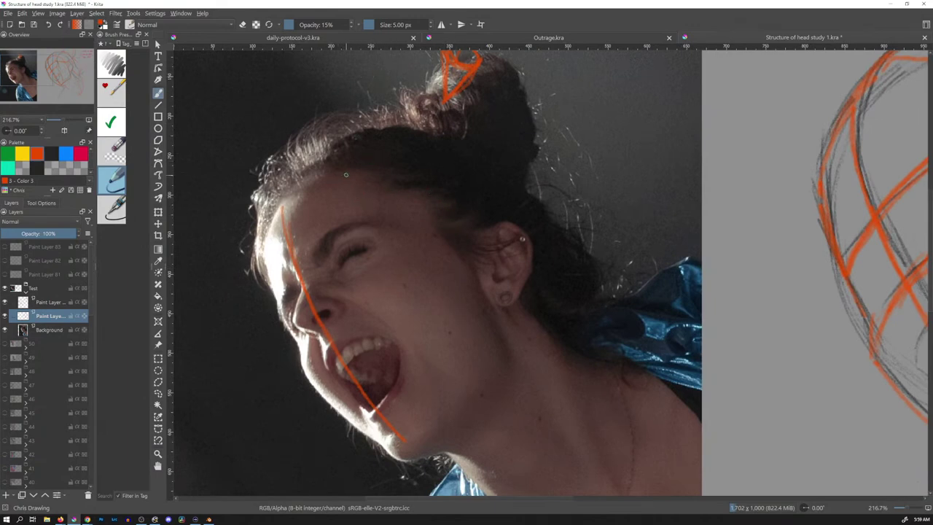
pyautogui.moveTo(326, 175)
pyautogui.mouseDown()
pyautogui.moveTo(331, 201)
pyautogui.moveTo(358, 198)
pyautogui.moveTo(357, 180)
pyautogui.moveTo(333, 172)
pyautogui.moveTo(325, 203)
pyautogui.moveTo(363, 203)
pyautogui.moveTo(361, 173)
pyautogui.moveTo(323, 175)
pyautogui.moveTo(344, 211)
pyautogui.moveTo(371, 177)
pyautogui.moveTo(328, 169)
pyautogui.mouseUp()
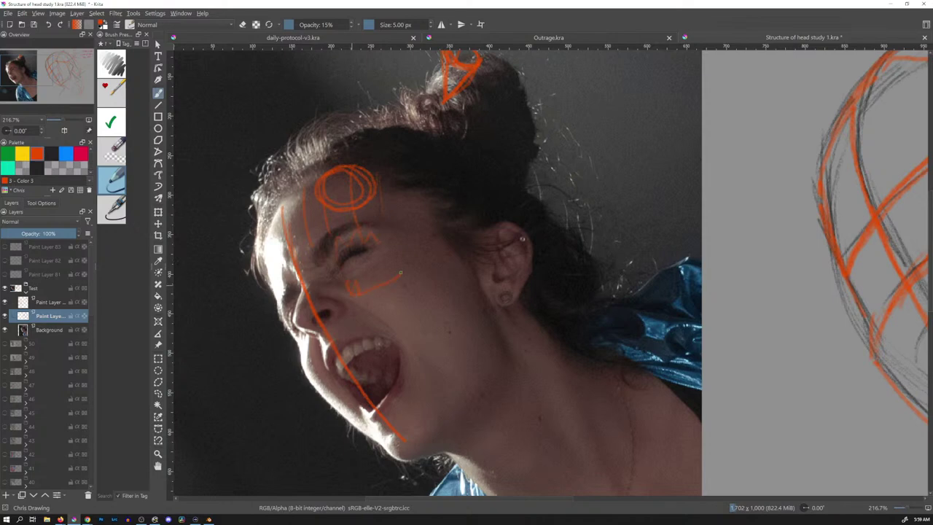
pyautogui.moveTo(400, 272); pyautogui.dragTo(361, 287)
# Undo both orange marks, zoom out, and save Structure of head study 1.kra.
pyautogui.hotkey('ctrl', 'z')
pyautogui.hotkey('ctrl', 'z')
pyautogui.hotkey('ctrl', 'z')
pyautogui.hotkey('ctrl', 'z')
pyautogui.hotkey('ctrl', 'z')
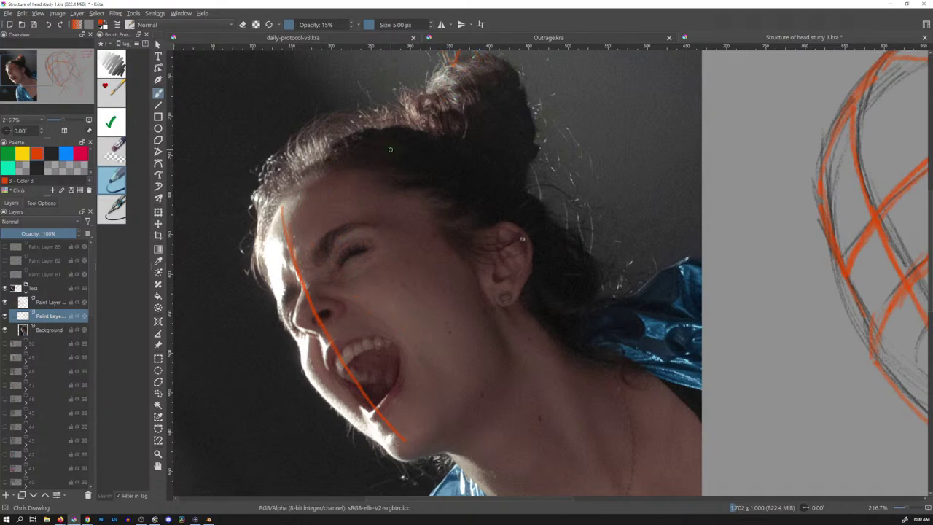
pyautogui.hotkey('ctrl', 'z')
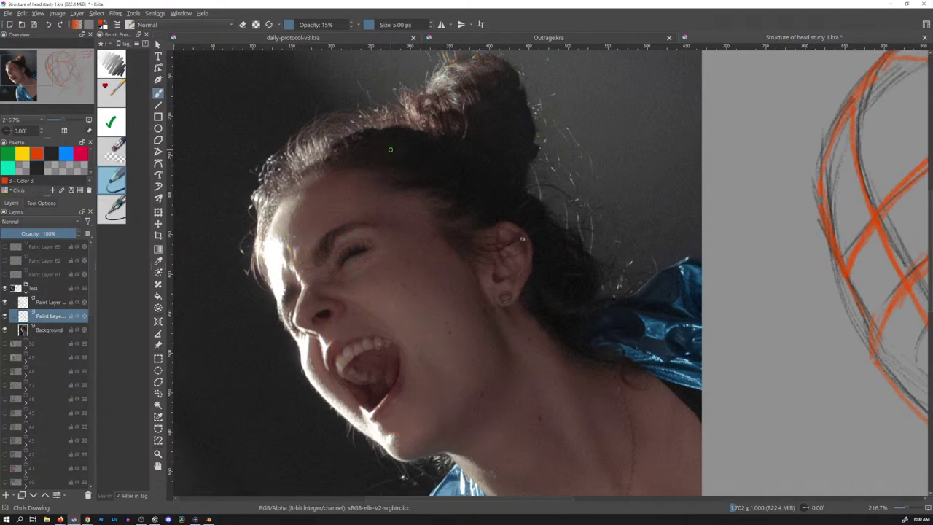
pyautogui.scroll(-5, 506, 235)
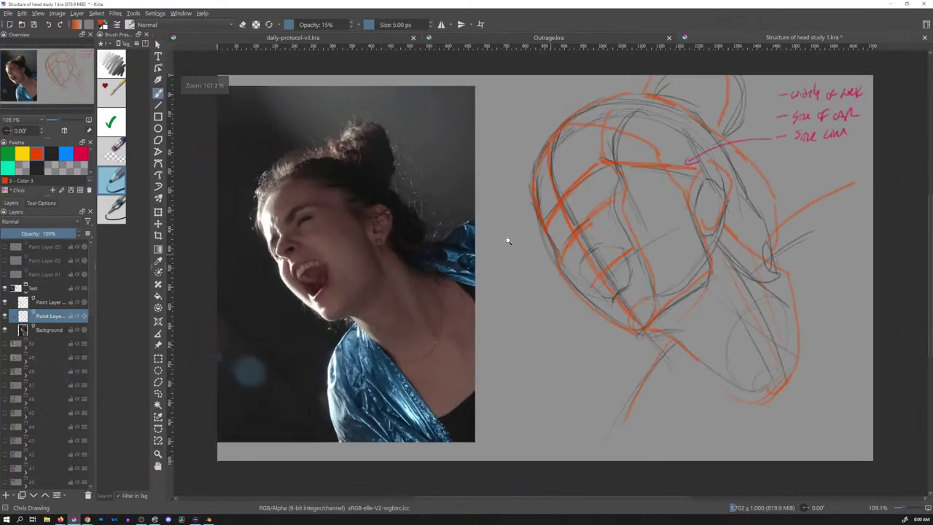
pyautogui.hotkey('ctrl', 's')
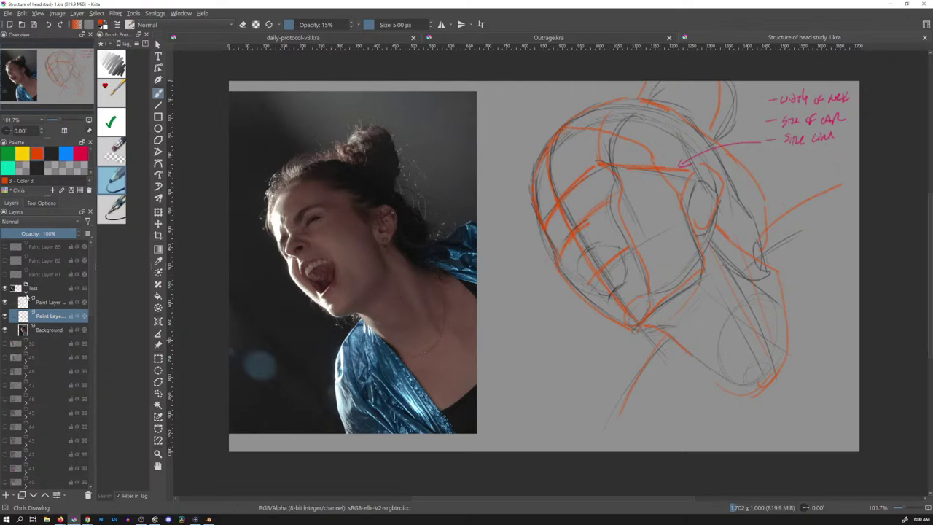
# Hide the Test group, make Paint Layer 83 visible and active, and switch to black.
pyautogui.click(24, 291)
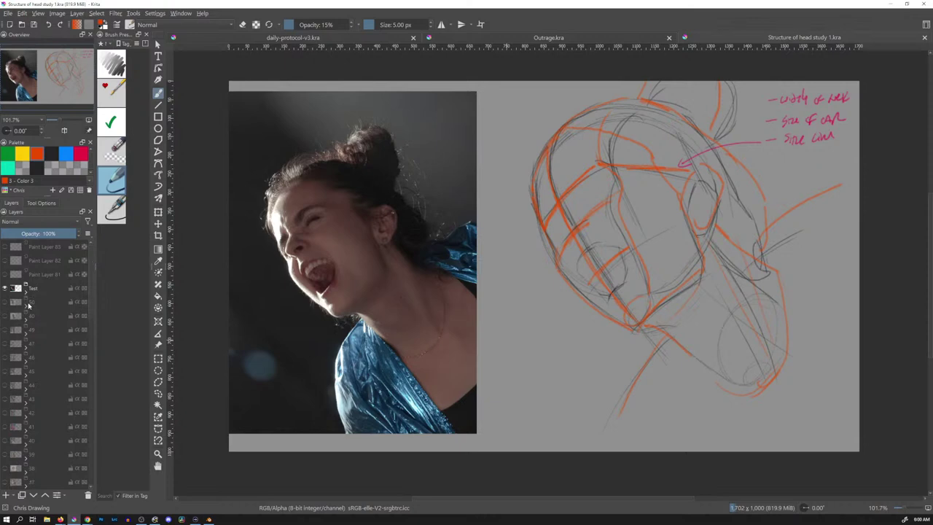
pyautogui.click(5, 288)
pyautogui.click(5, 247)
pyautogui.click(46, 247)
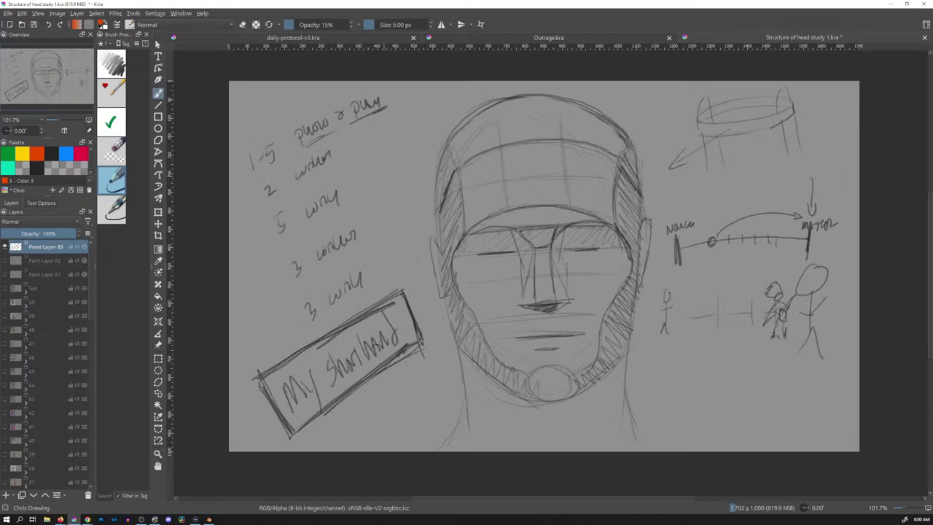
pyautogui.moveTo(373, 181); pyautogui.dragTo(409, 160)
pyautogui.hotkey('ctrl', 'z')
pyautogui.click(51, 154)
# Draw a bracket beside the numbered list and write 'Light the Last 5-10'.
pyautogui.moveTo(339, 147)
pyautogui.mouseDown()
pyautogui.moveTo(361, 214)
pyautogui.moveTo(313, 333)
pyautogui.mouseUp()
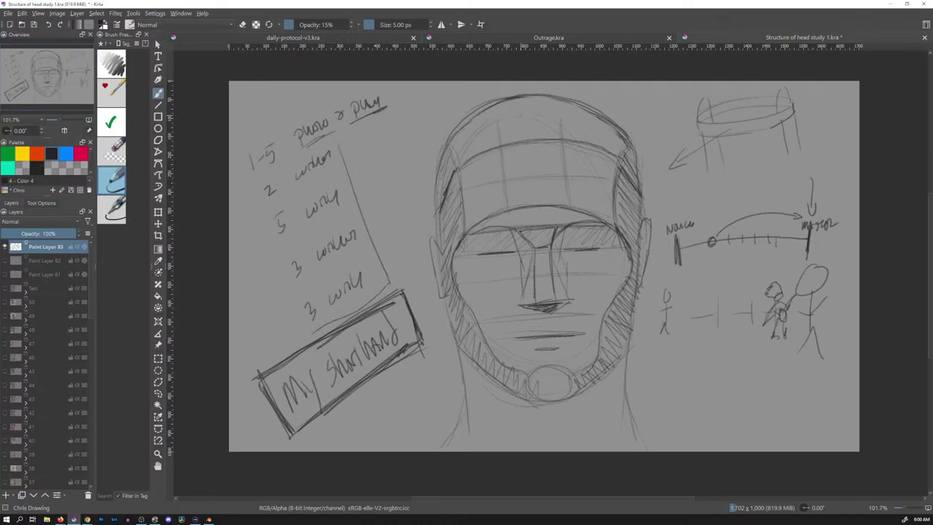
pyautogui.moveTo(356, 155)
pyautogui.mouseDown()
pyautogui.moveTo(366, 171)
pyautogui.moveTo(370, 161)
pyautogui.moveTo(378, 168)
pyautogui.moveTo(401, 126)
pyautogui.moveTo(407, 138)
pyautogui.moveTo(438, 108)
pyautogui.moveTo(434, 116)
pyautogui.moveTo(478, 105)
pyautogui.mouseUp()
pyautogui.moveTo(484, 95); pyautogui.dragTo(484, 96)
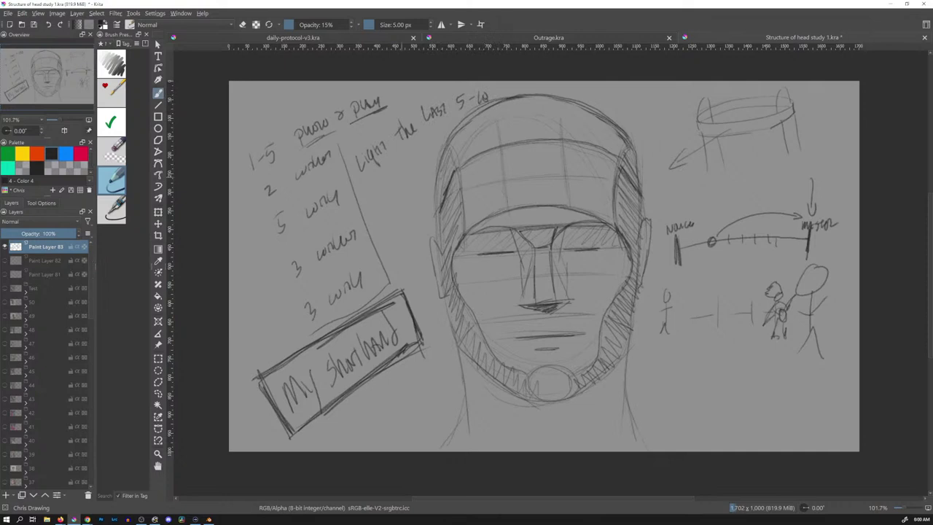
# Handwrite 'Same photo' and 'Different Light' below, touch up '5-10', and save.
pyautogui.moveTo(379, 180)
pyautogui.mouseDown()
pyautogui.moveTo(374, 192)
pyautogui.moveTo(402, 175)
pyautogui.mouseUp()
pyautogui.moveTo(409, 167)
pyautogui.mouseDown()
pyautogui.moveTo(405, 180)
pyautogui.moveTo(412, 156)
pyautogui.moveTo(430, 150)
pyautogui.mouseUp()
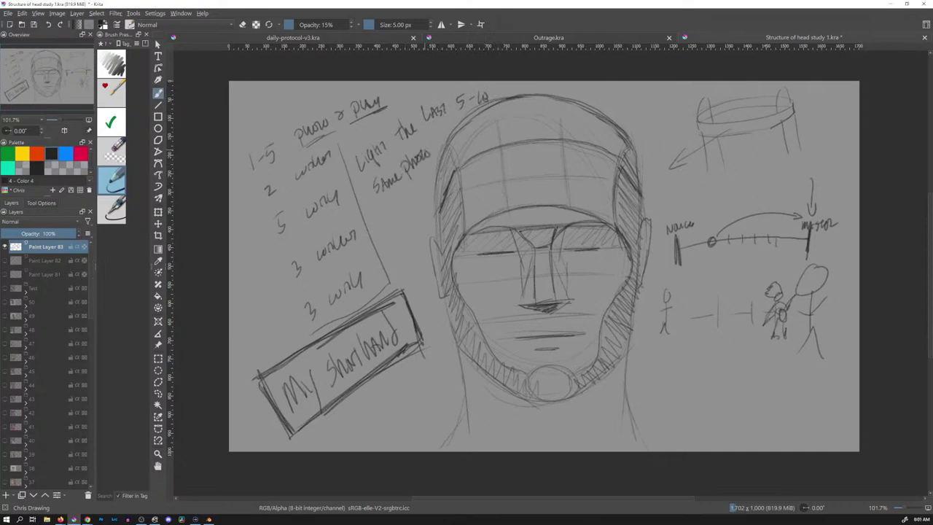
pyautogui.moveTo(381, 203)
pyautogui.mouseDown()
pyautogui.moveTo(385, 214)
pyautogui.moveTo(394, 210)
pyautogui.moveTo(418, 186)
pyautogui.mouseUp()
pyautogui.moveTo(394, 219); pyautogui.dragTo(410, 237)
pyautogui.moveTo(407, 223)
pyautogui.mouseDown()
pyautogui.moveTo(414, 219)
pyautogui.moveTo(414, 227)
pyautogui.mouseUp()
pyautogui.moveTo(418, 209); pyautogui.dragTo(417, 228)
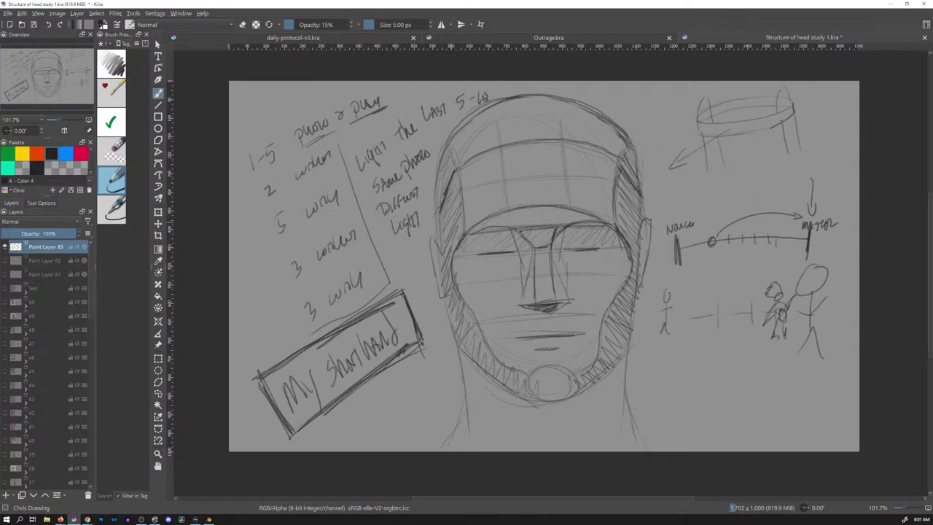
pyautogui.moveTo(486, 92); pyautogui.dragTo(487, 102)
pyautogui.hotkey('ctrl', 's')
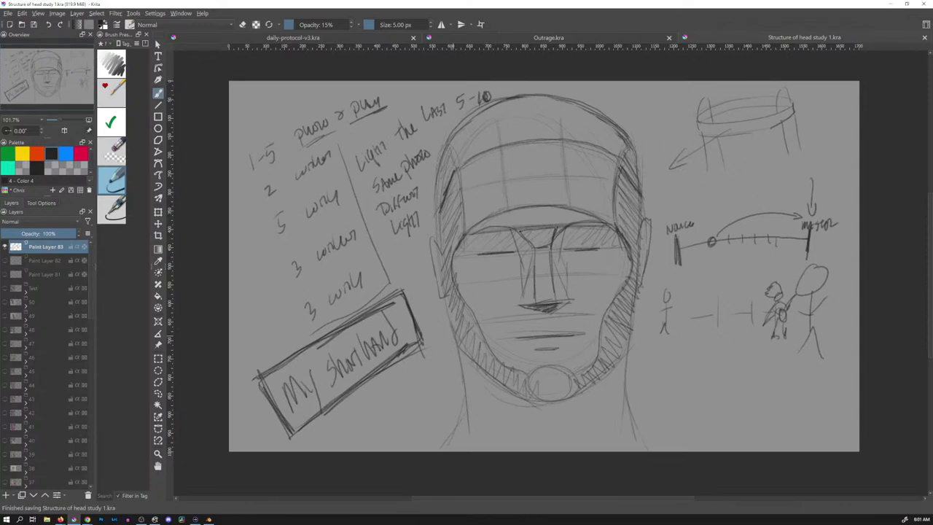